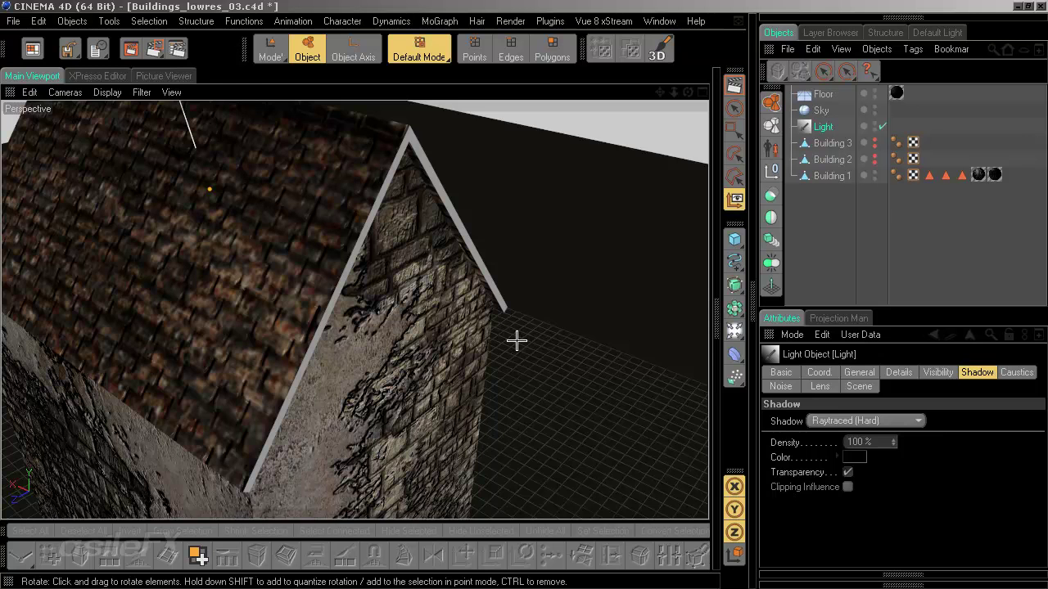
# Step: Orbit the Perspective view higher and farther back to see the tiled roof and stone gable
pyautogui.keyDown('alt'); pyautogui.moveTo(506, 335); pyautogui.dragTo(476, 414); pyautogui.keyUp('alt')
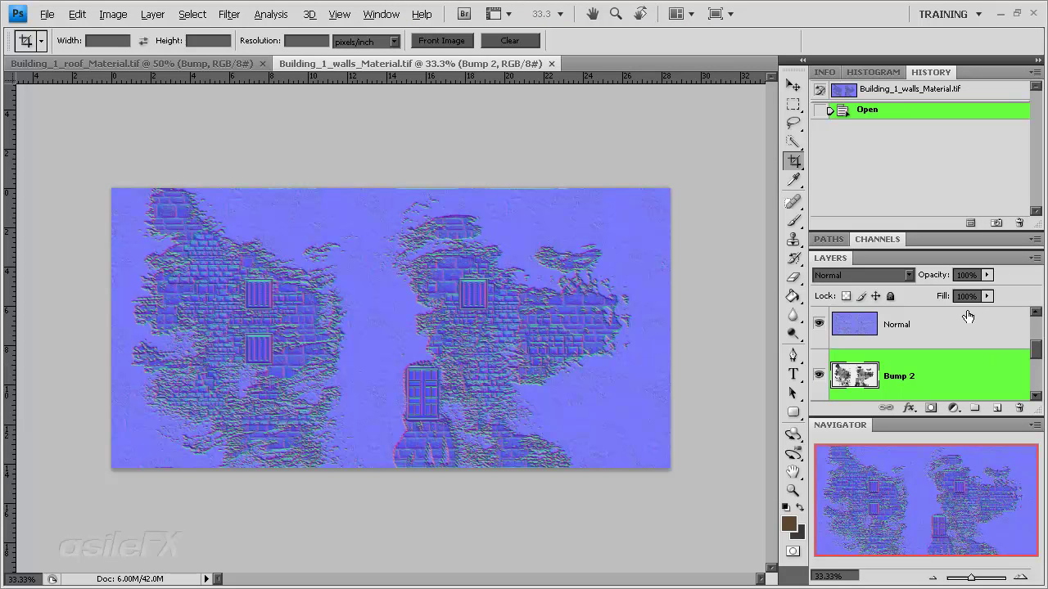
# Step: Select the walls Color layer, then bring up Building_1_roof_Material.tif with its Color layer selected
pyautogui.doubleClick(978, 72)
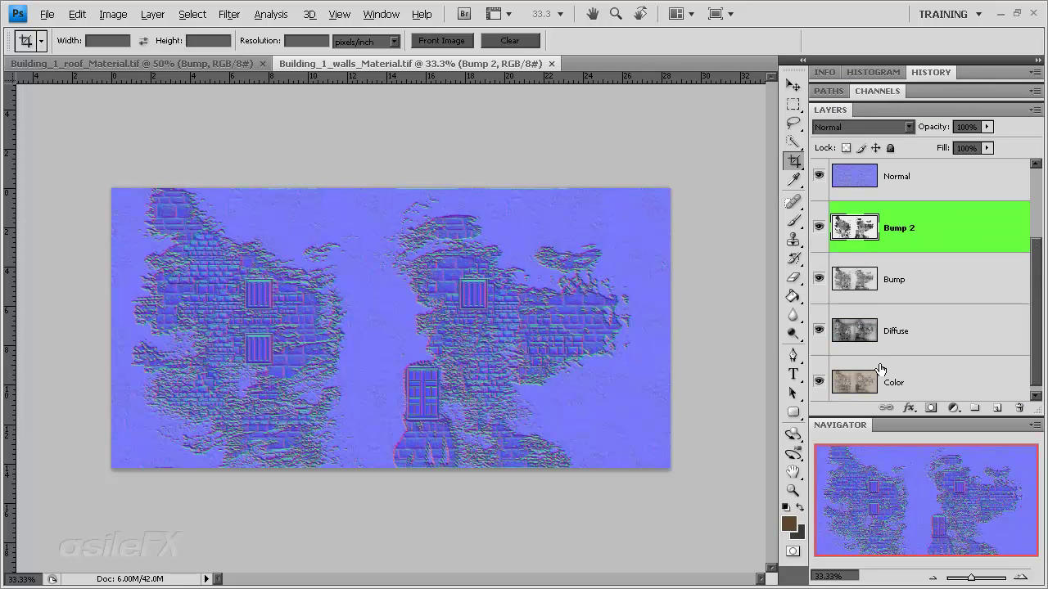
pyautogui.click(910, 377)
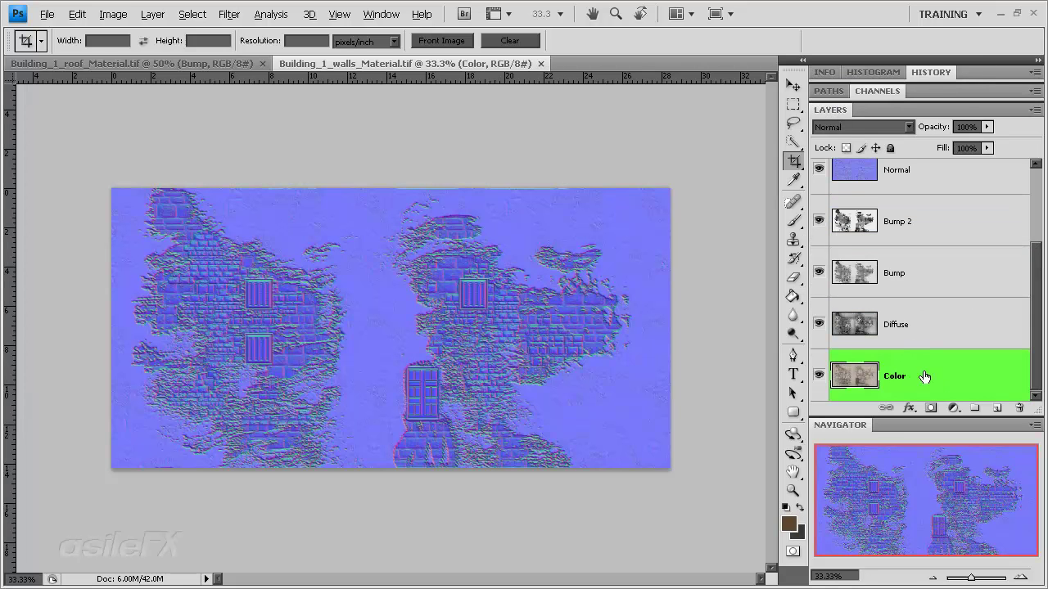
pyautogui.click(193, 63)
pyautogui.click(933, 290)
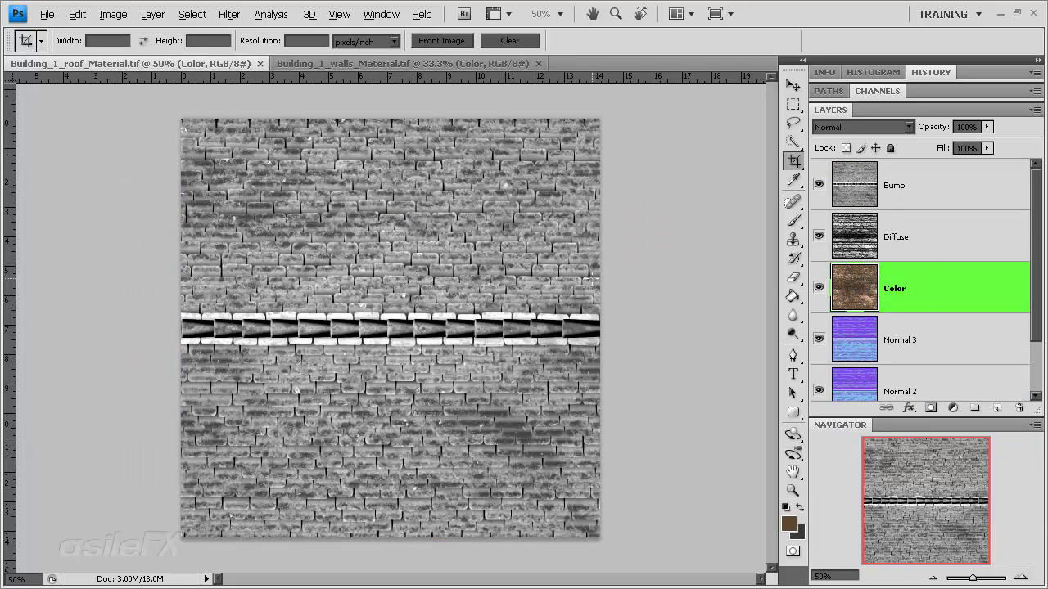
# Step: Duplicate the roof Color layer into a new document
pyautogui.rightClick(961, 285)
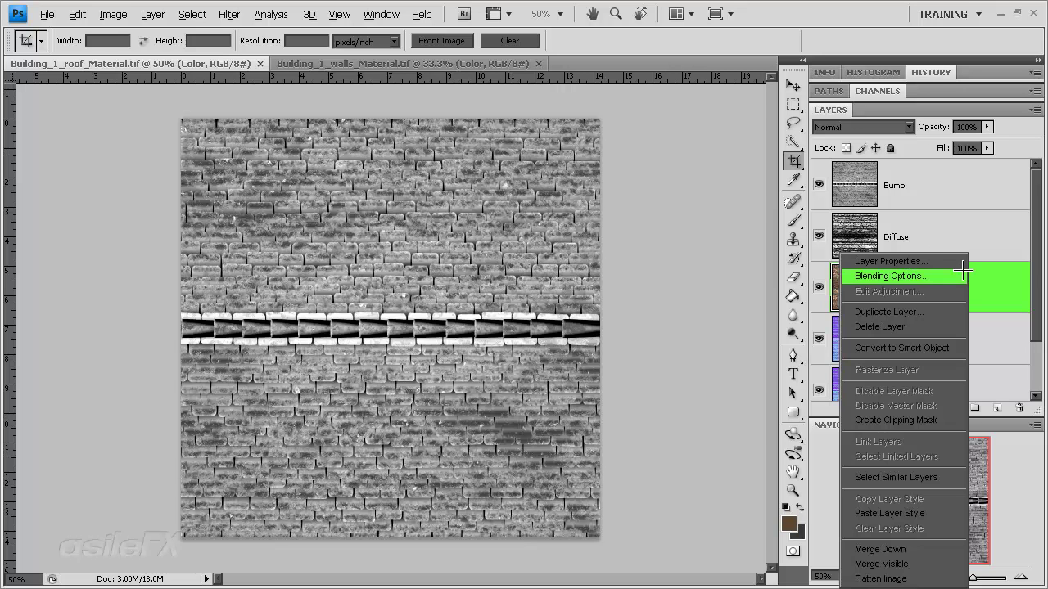
pyautogui.click(936, 312)
pyautogui.click(750, 330)
pyautogui.click(748, 373)
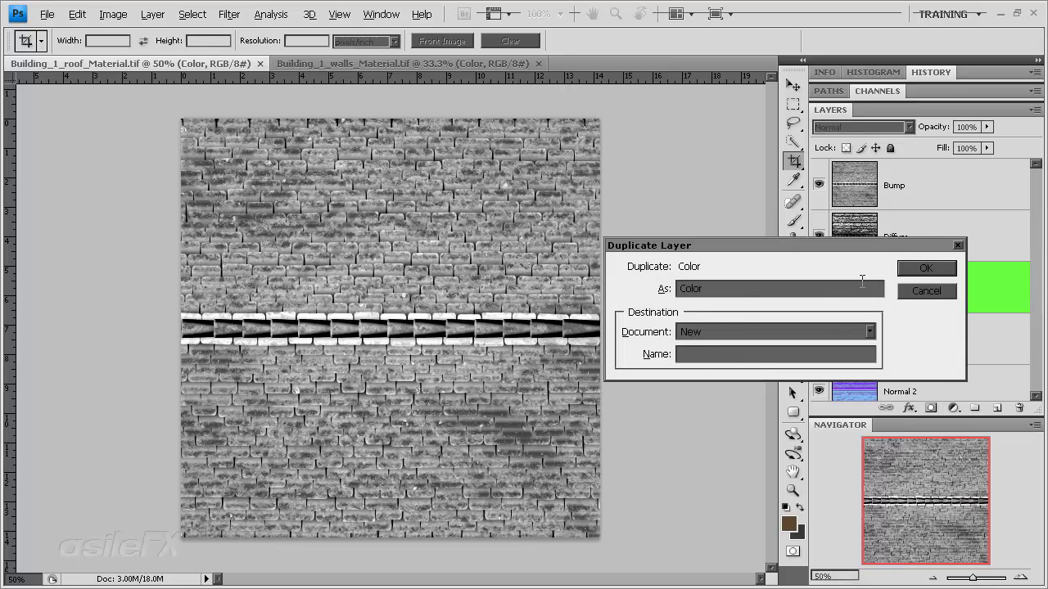
pyautogui.click(923, 269)
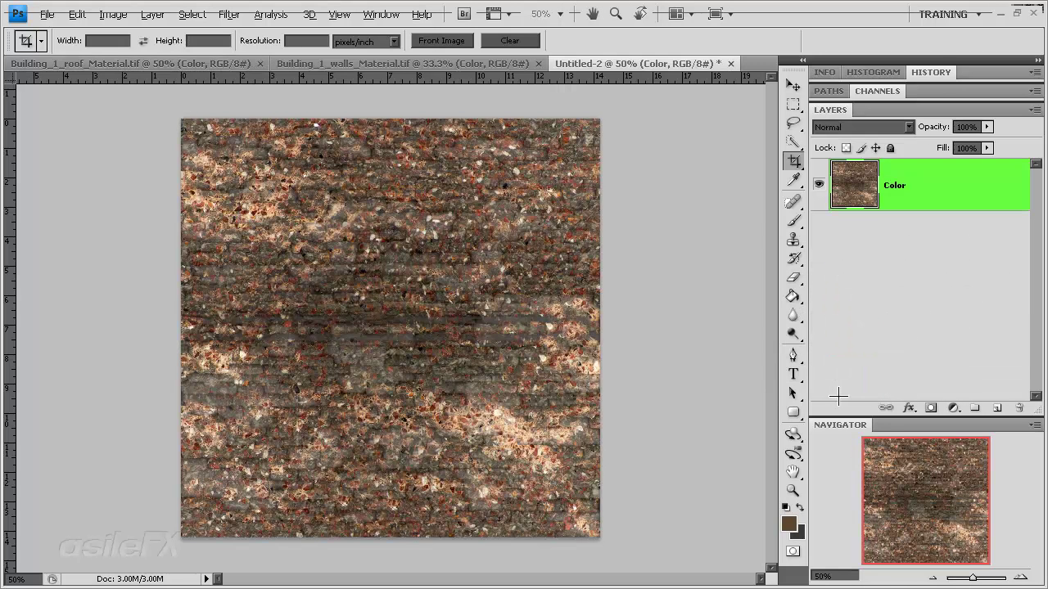
# Step: Duplicate the walls Color layer into Untitled-2, then hide it to view the rock texture
pyautogui.click(379, 63)
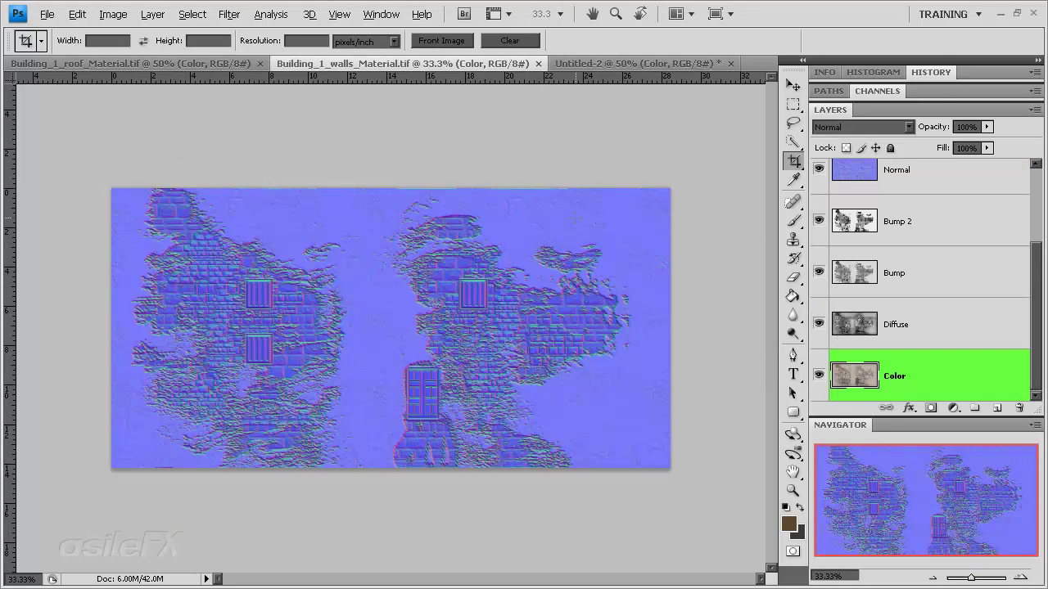
pyautogui.rightClick(947, 365)
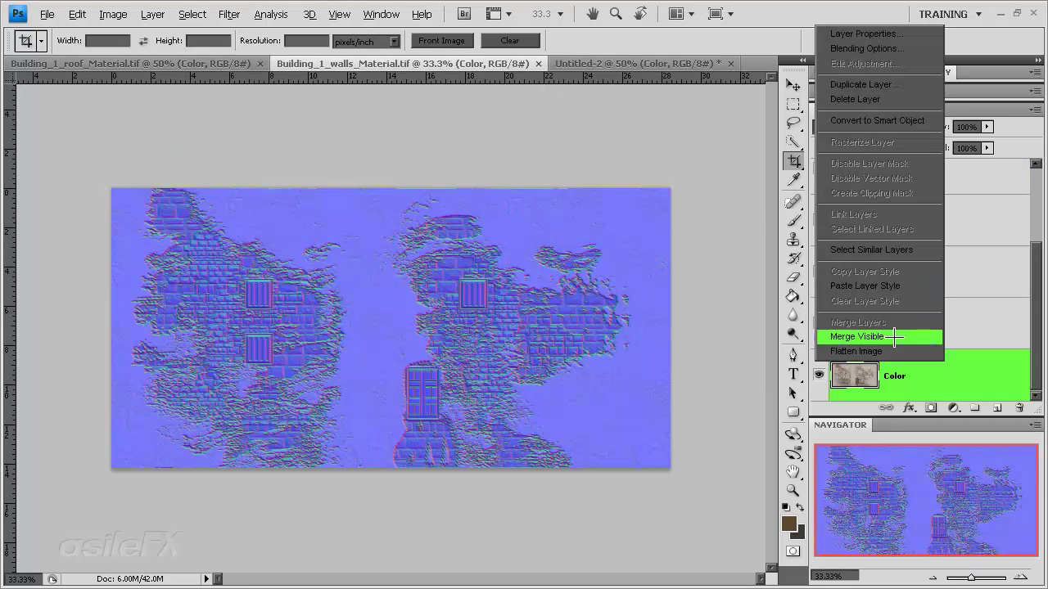
pyautogui.click(893, 85)
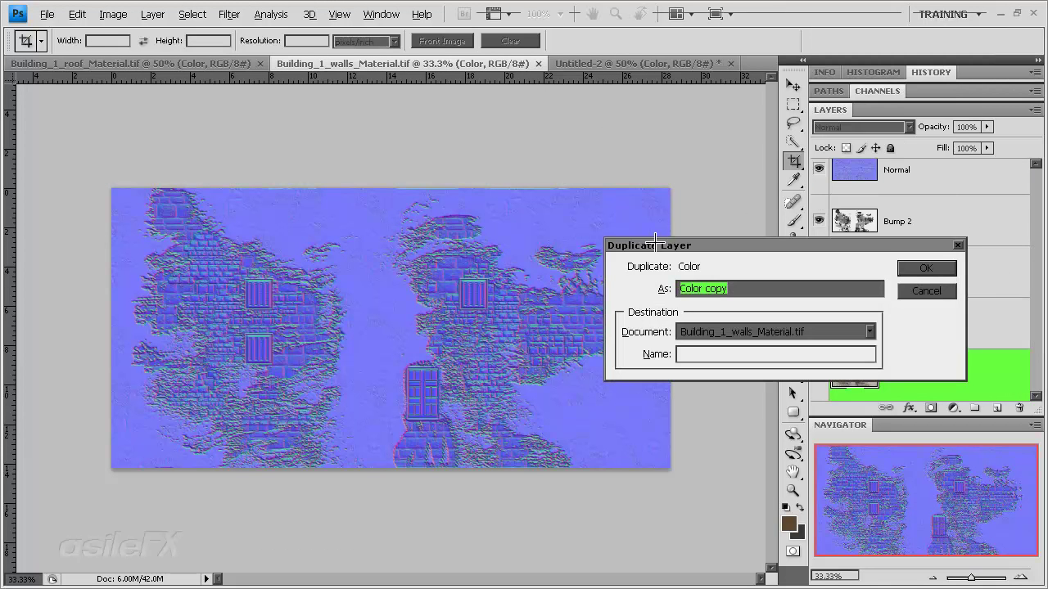
pyautogui.click(791, 330)
pyautogui.click(704, 374)
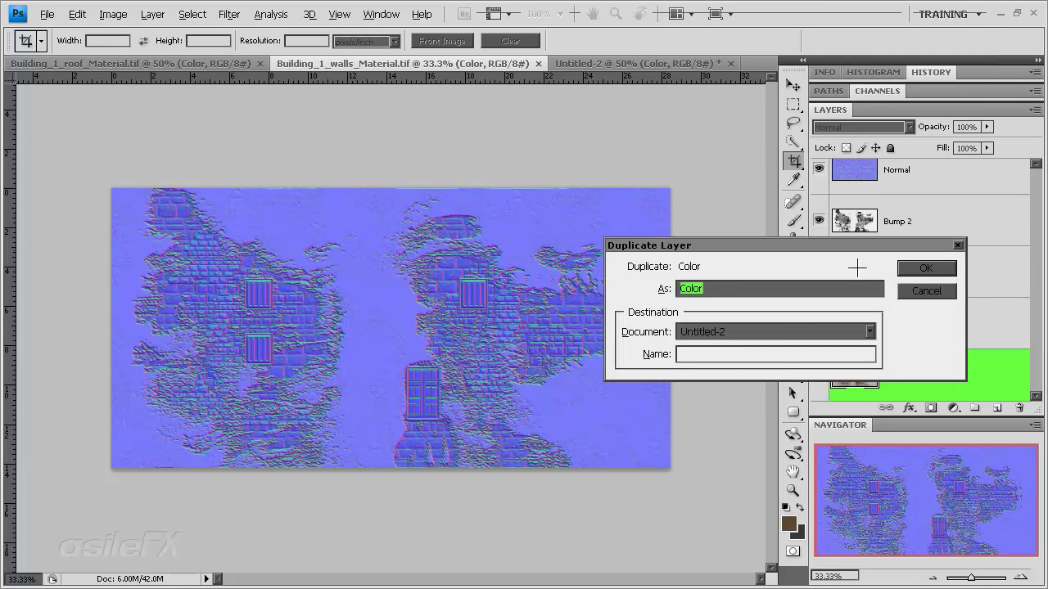
pyautogui.click(923, 269)
pyautogui.click(598, 63)
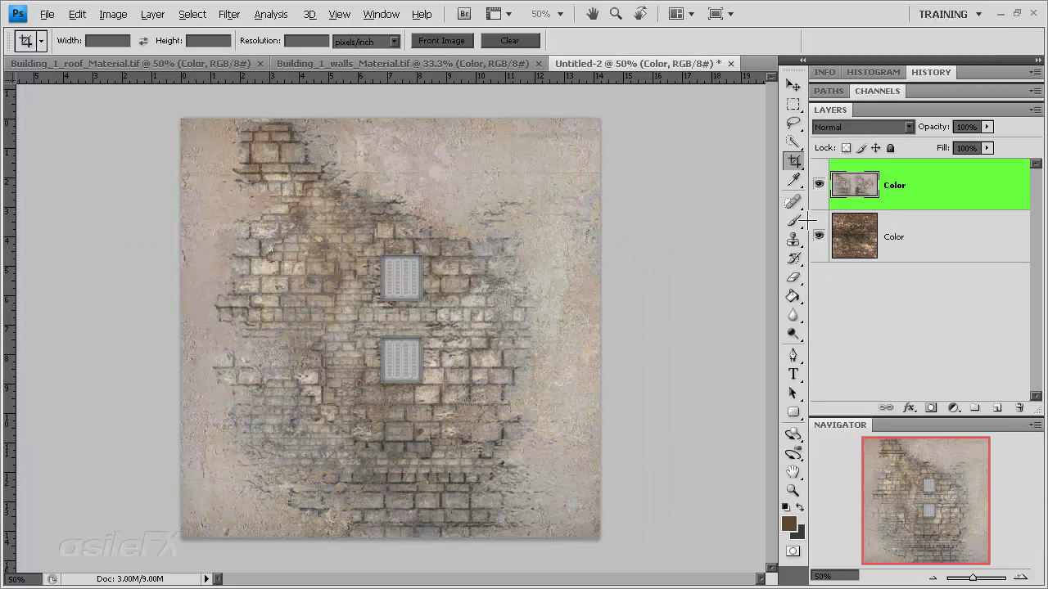
pyautogui.click(819, 185)
# Step: Show the wall texture again and slide it left so the door sits bottom centre, then zoom to 66.7%
pyautogui.click(819, 187)
pyautogui.press('v')
pyautogui.moveTo(380, 380); pyautogui.dragTo(264, 382)
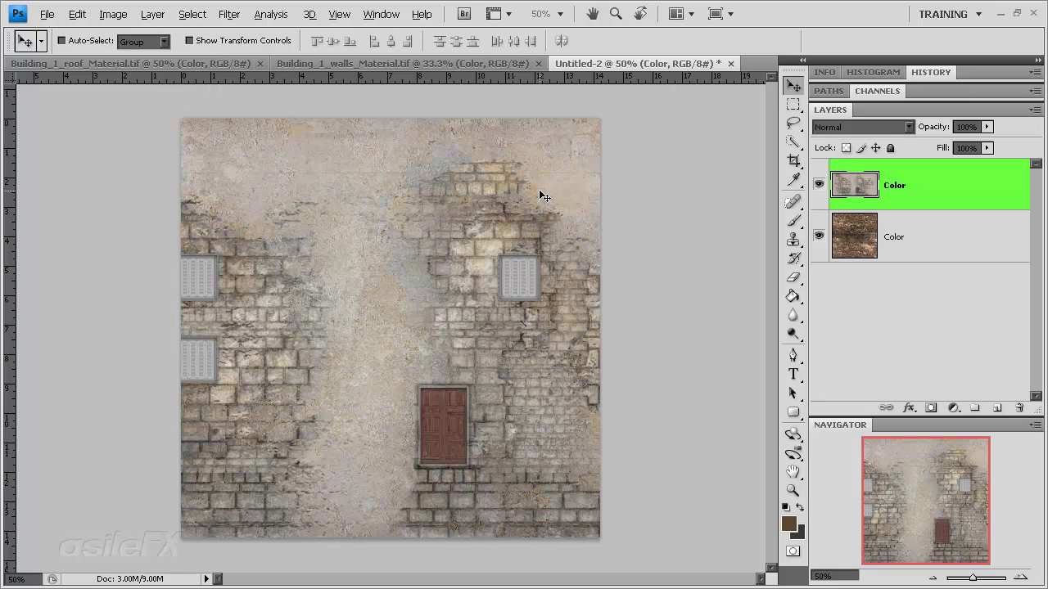
pyautogui.moveTo(533, 173)
pyautogui.mouseDown()
pyautogui.moveTo(545, 306)
pyautogui.moveTo(538, 173)
pyautogui.mouseUp()
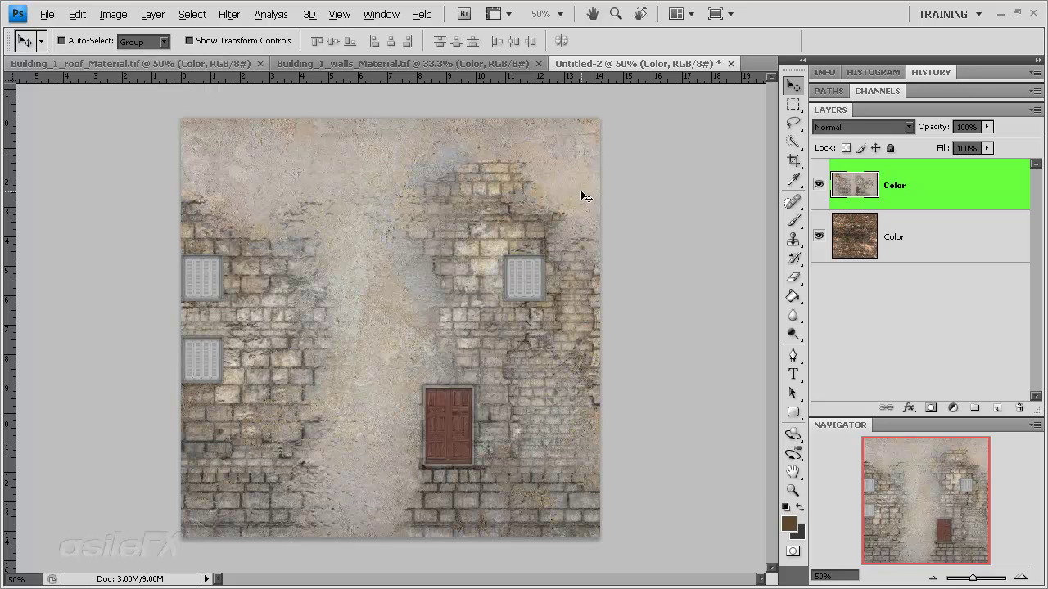
pyautogui.click(1019, 577)
pyautogui.moveTo(917, 470); pyautogui.dragTo(921, 461)
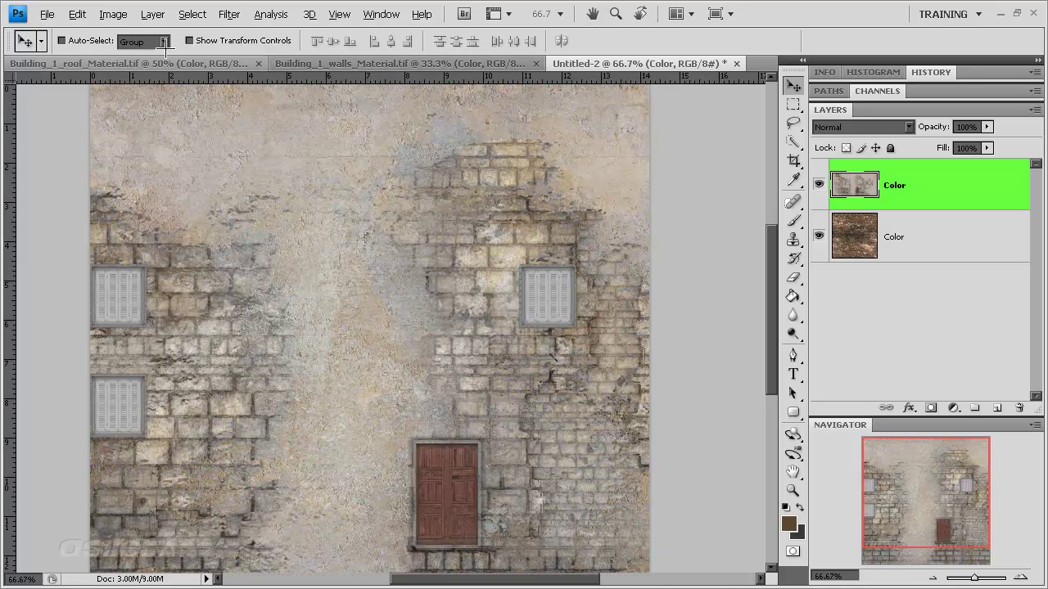
# Step: Set the canvas height to 128 pixels anchored top-centre, clipping Untitled-2 to a 1024 × 128 strip
pyautogui.click(149, 11)
pyautogui.moveTo(113, 14)
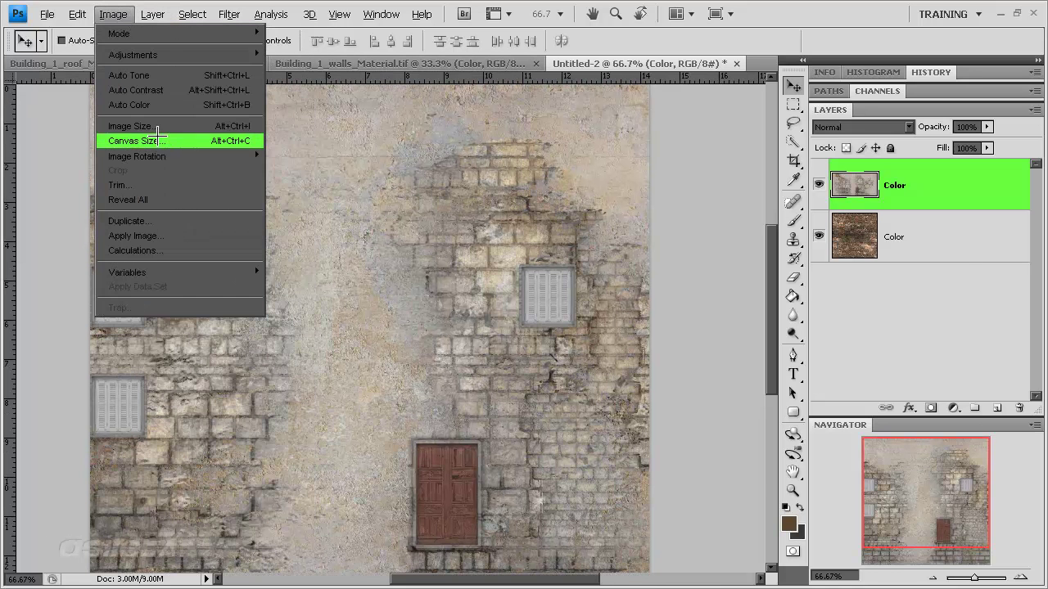
pyautogui.click(155, 140)
pyautogui.click(832, 327)
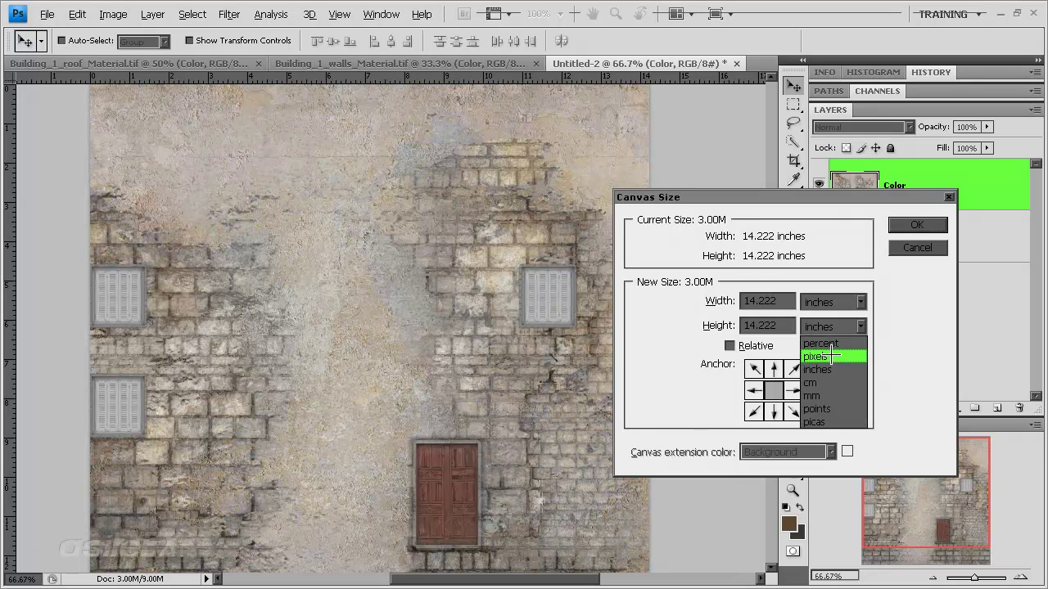
pyautogui.click(831, 352)
pyautogui.write('256')
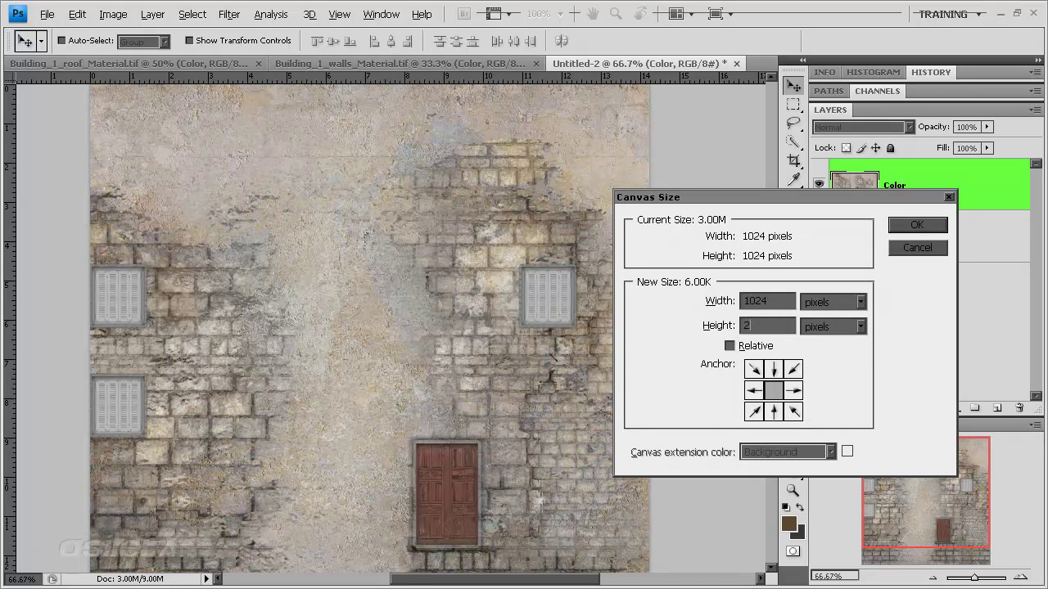
pyautogui.click(726, 320)
pyautogui.write('128')
pyautogui.click(773, 369)
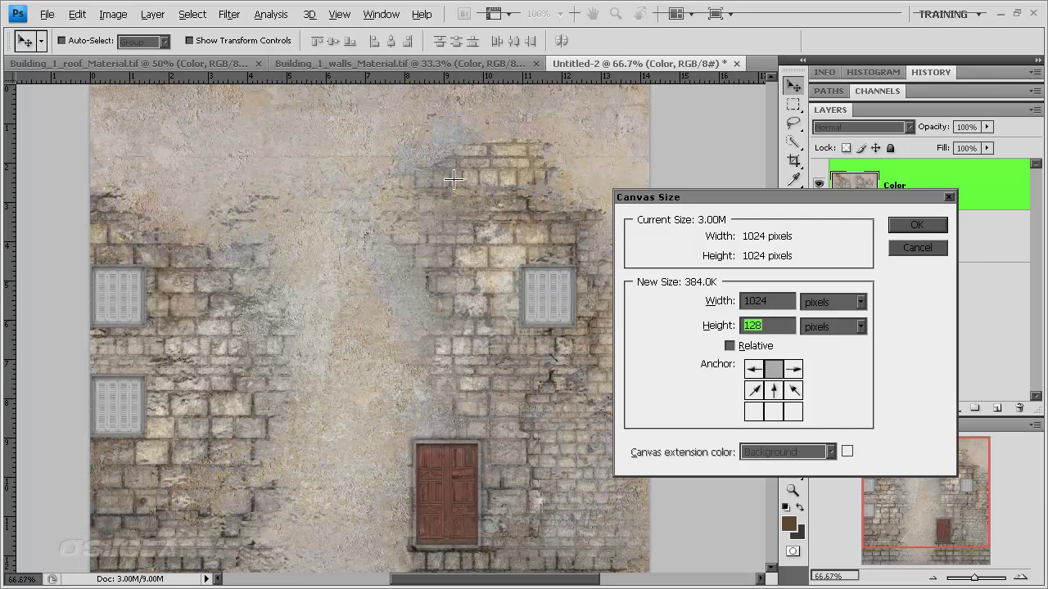
pyautogui.click(909, 226)
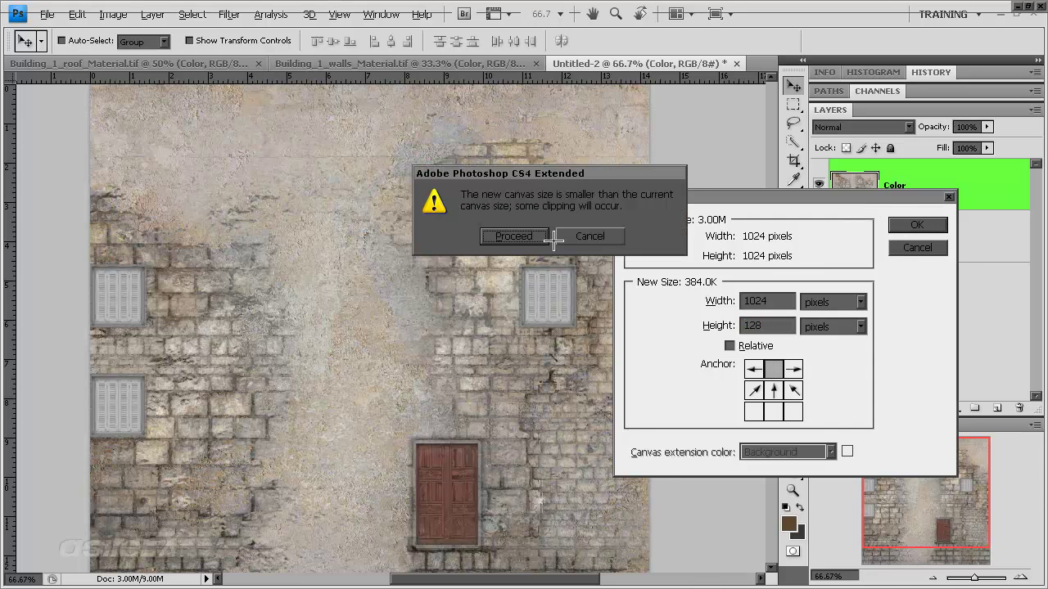
pyautogui.click(514, 237)
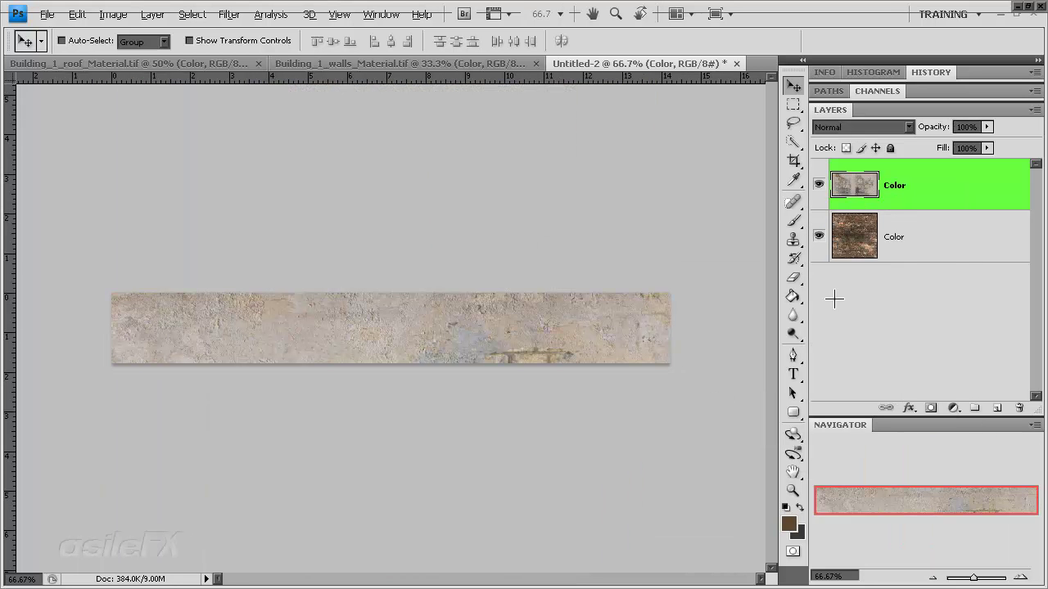
# Step: Stretch the wall layer taller and move it down on the strip
pyautogui.moveTo(584, 352)
pyautogui.mouseDown()
pyautogui.moveTo(187, 358)
pyautogui.moveTo(670, 367)
pyautogui.moveTo(571, 369)
pyautogui.moveTo(579, 356)
pyautogui.mouseUp()
pyautogui.hotkey('ctrl', 't')
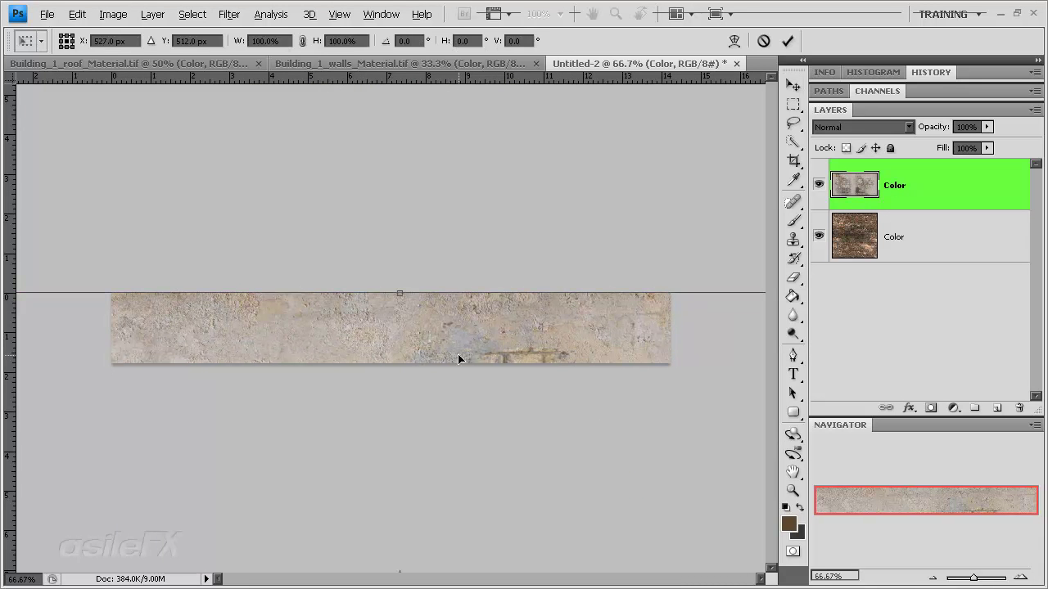
pyautogui.moveTo(401, 292); pyautogui.dragTo(404, 190)
pyautogui.moveTo(522, 257); pyautogui.dragTo(523, 348)
pyautogui.press('Return')
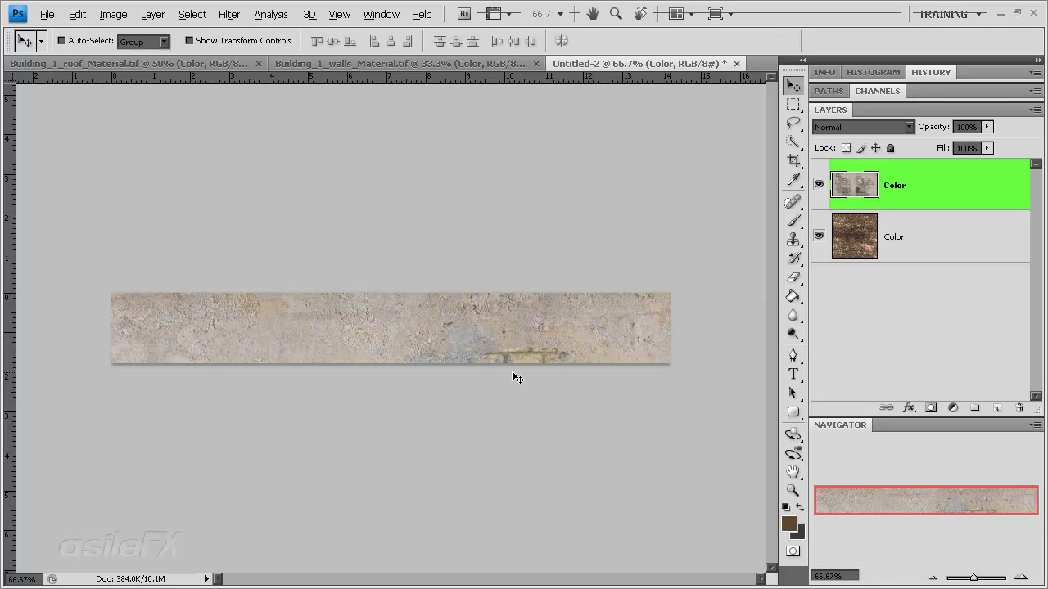
pyautogui.moveTo(508, 415)
pyautogui.mouseDown()
pyautogui.moveTo(510, 391)
pyautogui.moveTo(509, 456)
pyautogui.moveTo(507, 434)
pyautogui.mouseUp()
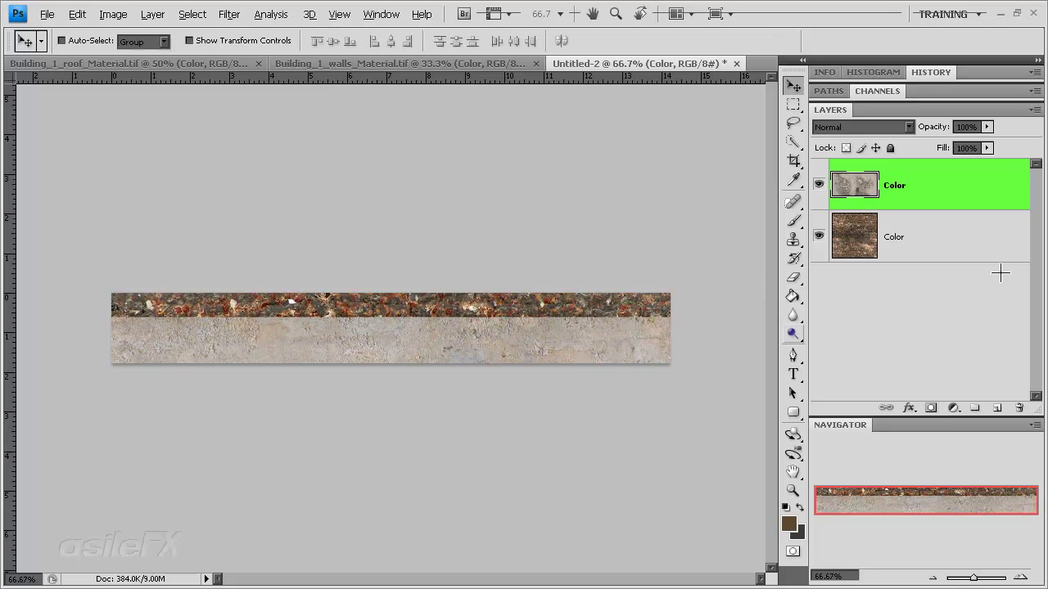
# Step: Move the rock layer up, squash it to about half height snapped to the strip top, then lower the concrete strip
pyautogui.click(946, 242)
pyautogui.hotkey('ctrl', 't')
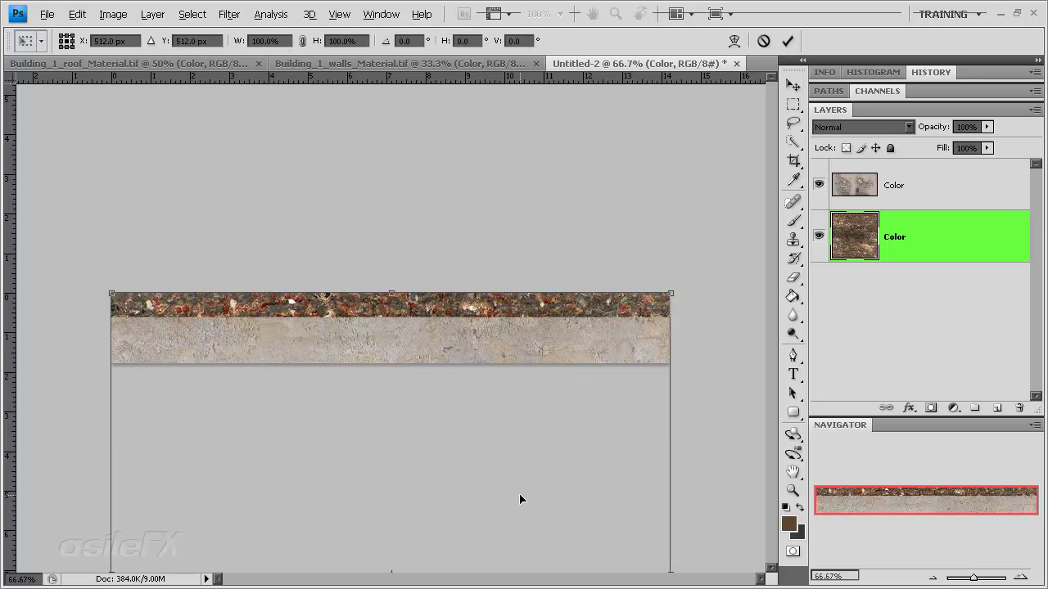
pyautogui.moveTo(519, 499); pyautogui.dragTo(519, 209)
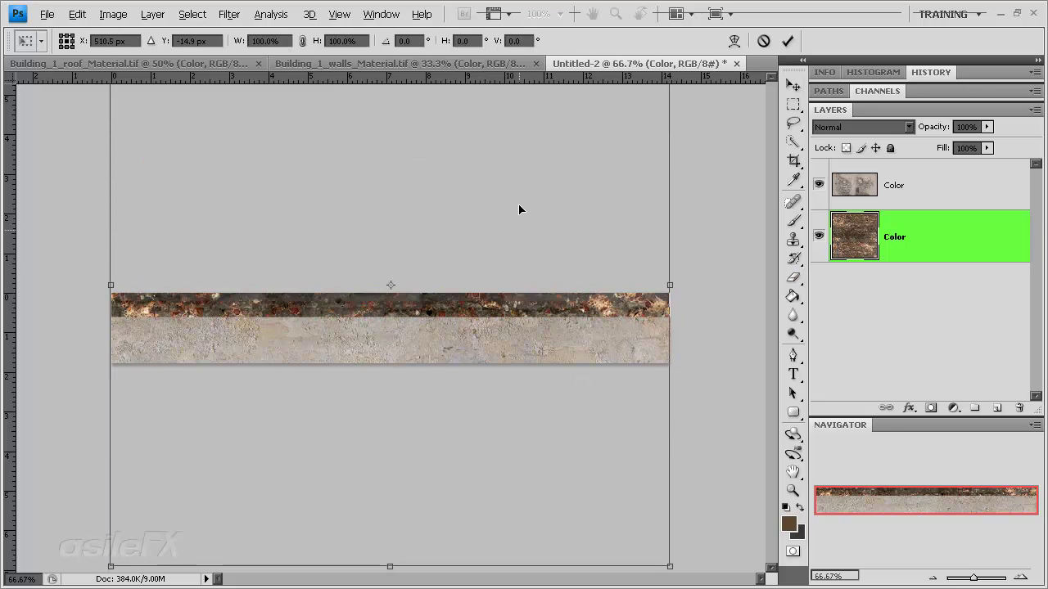
pyautogui.press('Return')
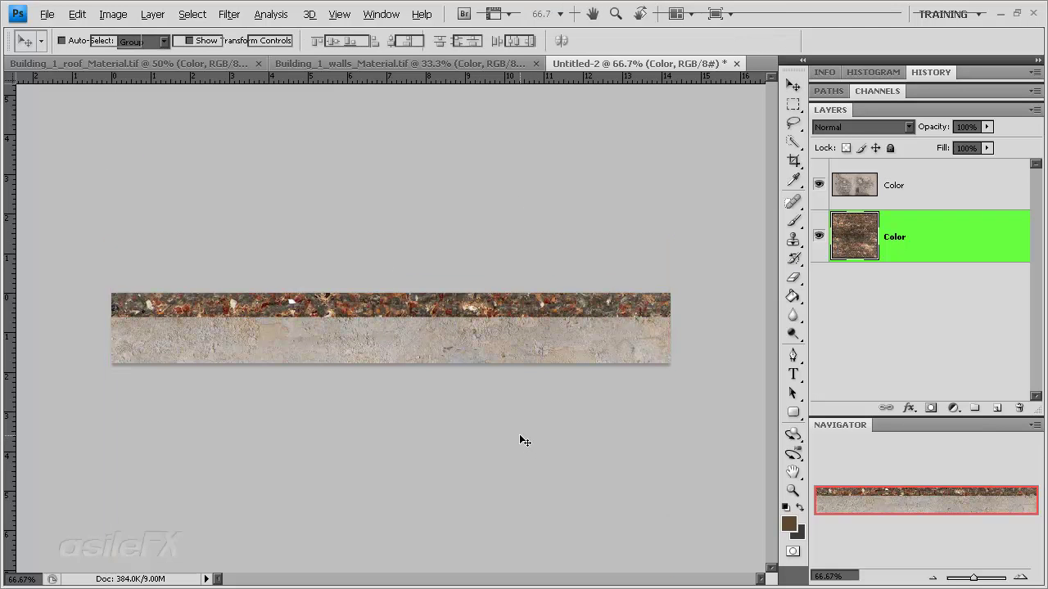
pyautogui.hotkey('ctrl', 't')
pyautogui.moveTo(390, 292); pyautogui.dragTo(409, 304)
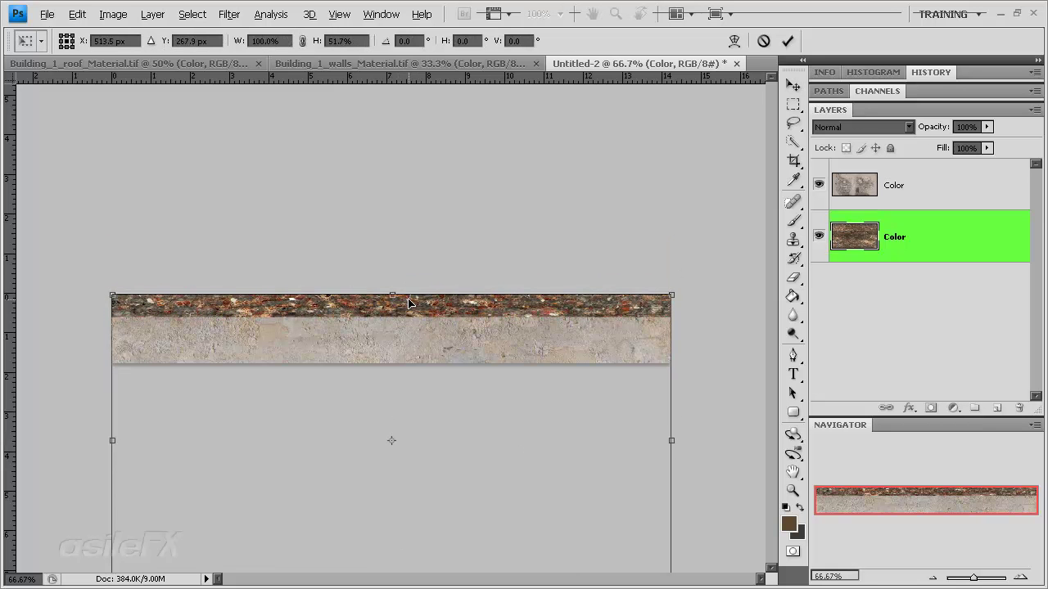
pyautogui.click(365, 11)
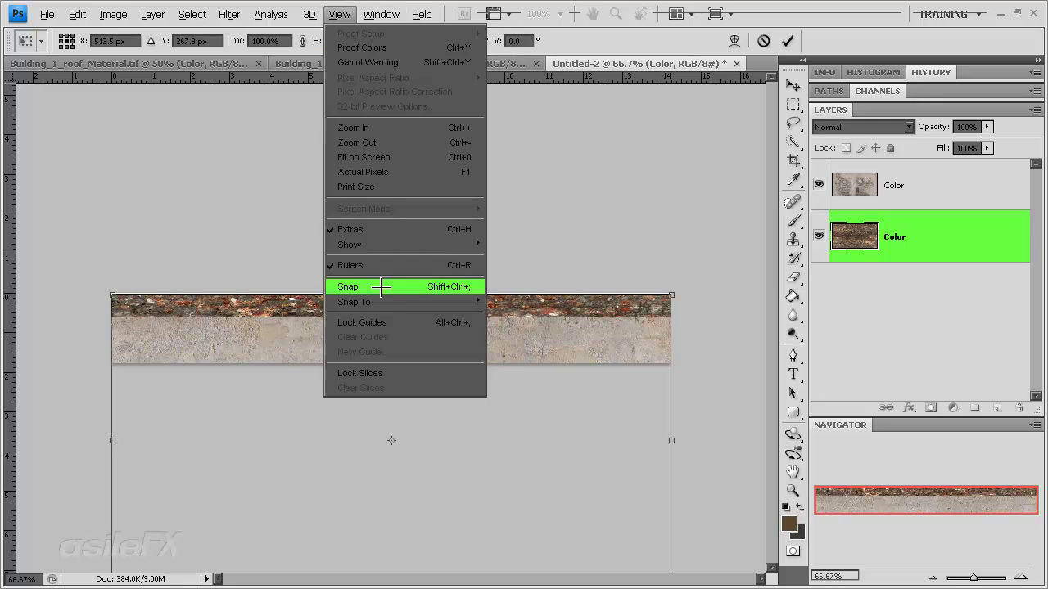
pyautogui.click(376, 347)
pyautogui.moveTo(434, 332); pyautogui.dragTo(434, 328)
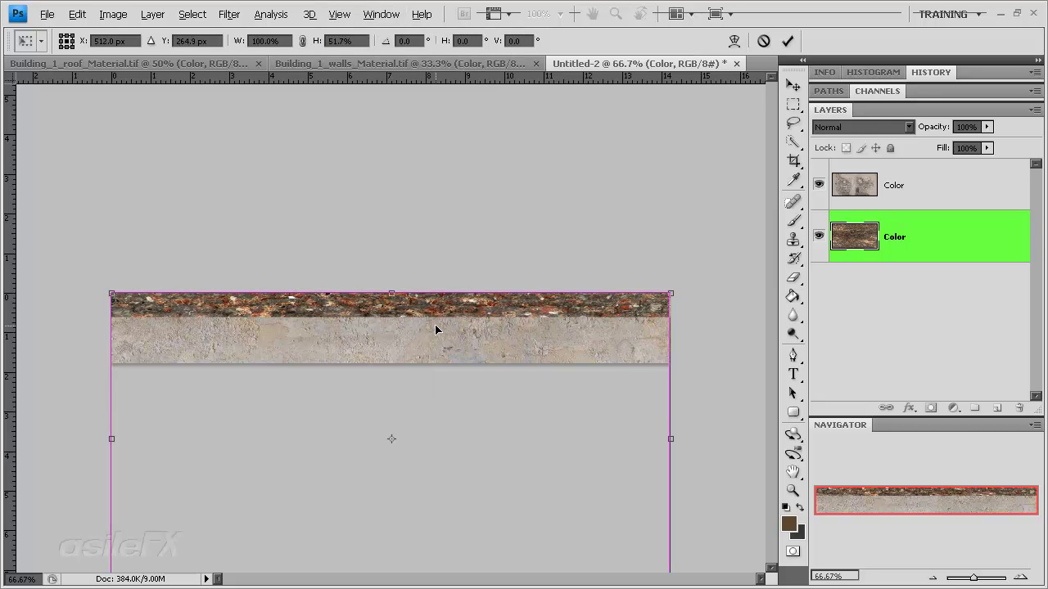
pyautogui.press('Return')
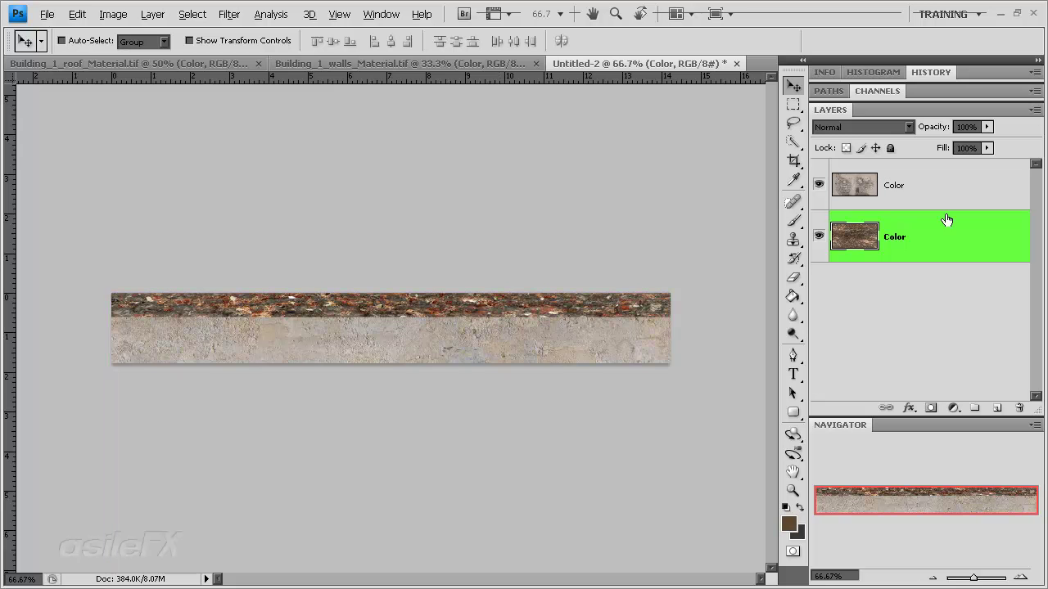
pyautogui.click(946, 195)
pyautogui.moveTo(358, 354); pyautogui.dragTo(353, 361)
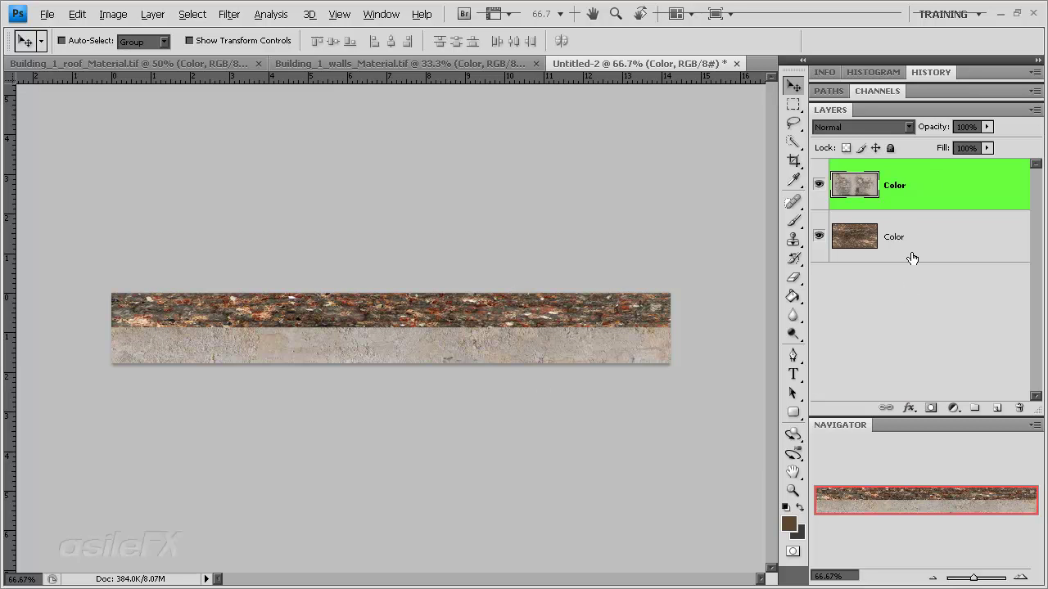
# Step: Add an Inner Shadow (Multiply, 75%, size 29 px) to the concrete strip layer and inspect it at 100%
pyautogui.click(818, 185)
pyautogui.click(817, 185)
pyautogui.doubleClick(893, 199)
pyautogui.click(508, 180)
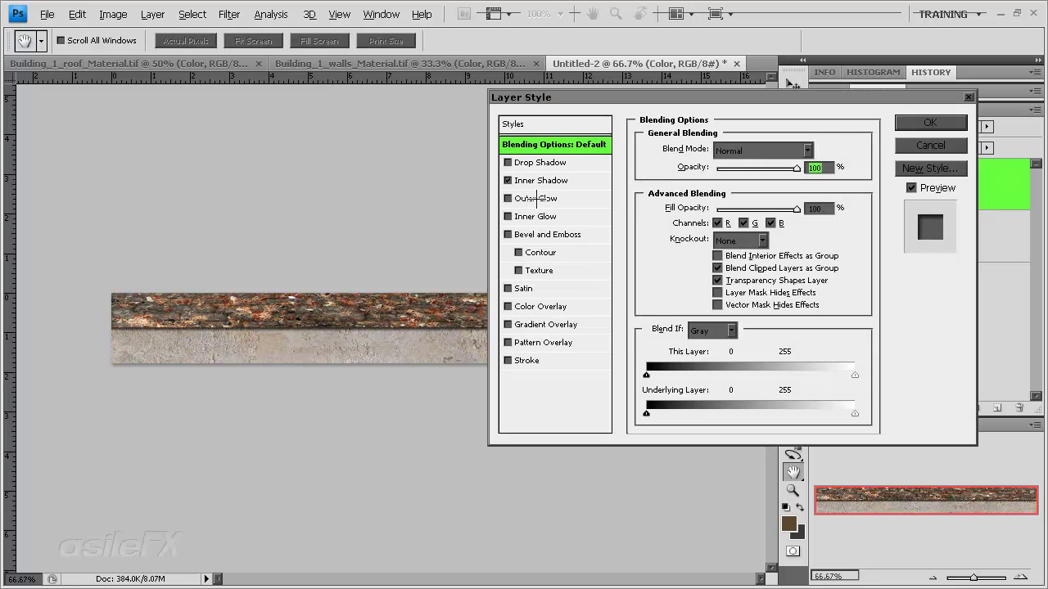
pyautogui.click(565, 181)
pyautogui.moveTo(710, 217); pyautogui.dragTo(720, 250)
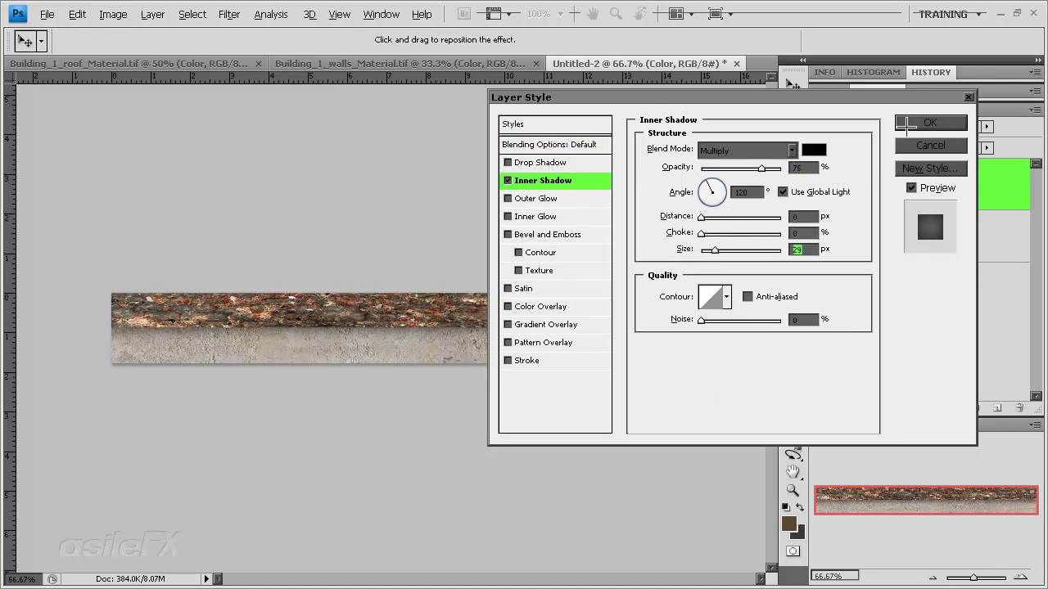
pyautogui.click(930, 122)
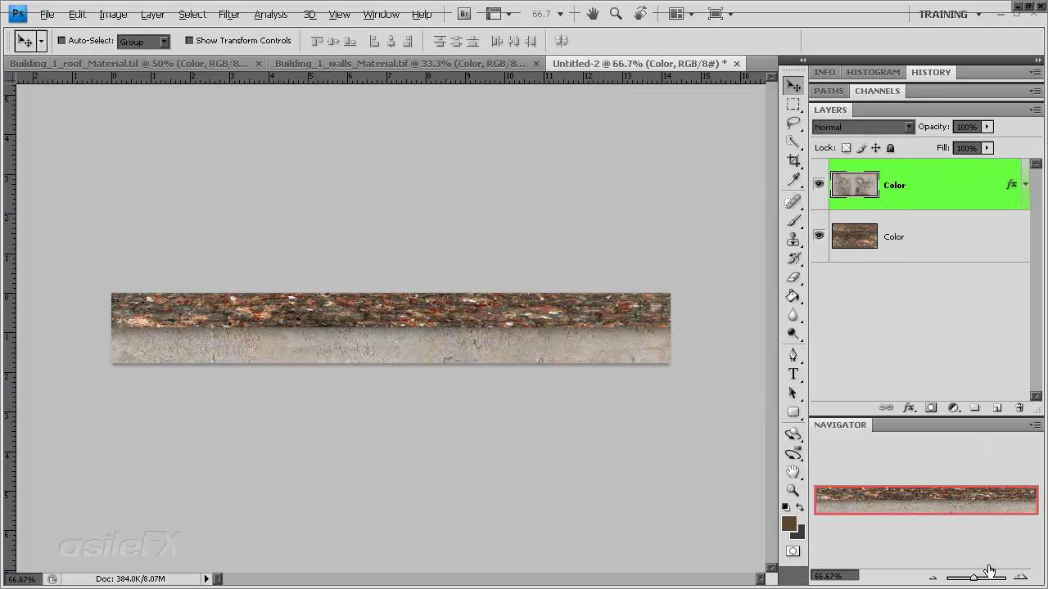
pyautogui.click(1020, 577)
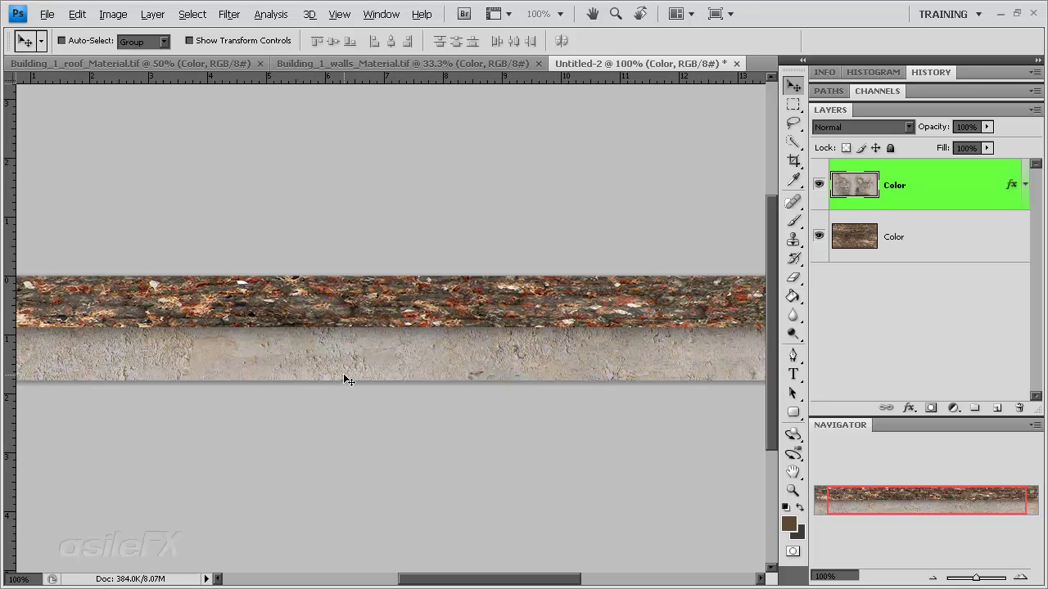
pyautogui.click(933, 577)
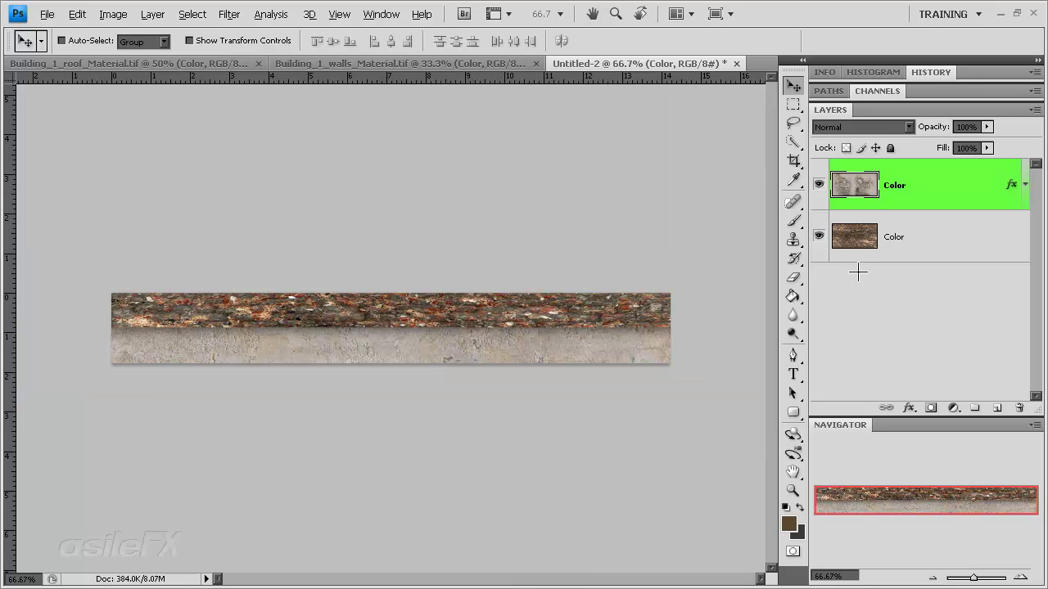
# Step: Create Layer 1, fill it with white, and set its Fill to 0%
pyautogui.click(1034, 110)
pyautogui.click(978, 112)
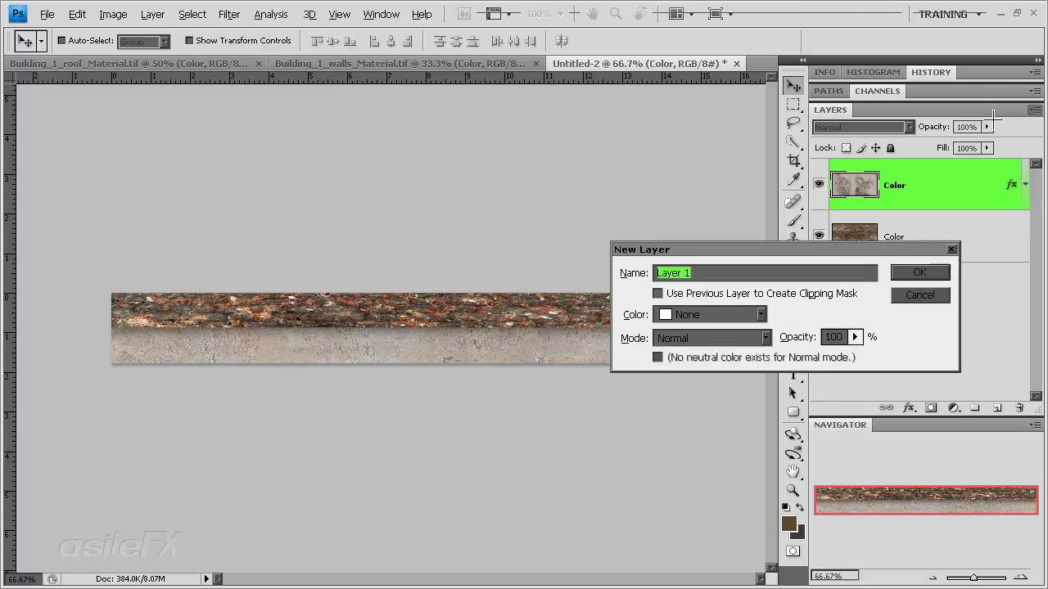
pyautogui.click(920, 277)
pyautogui.click(785, 508)
pyautogui.click(799, 508)
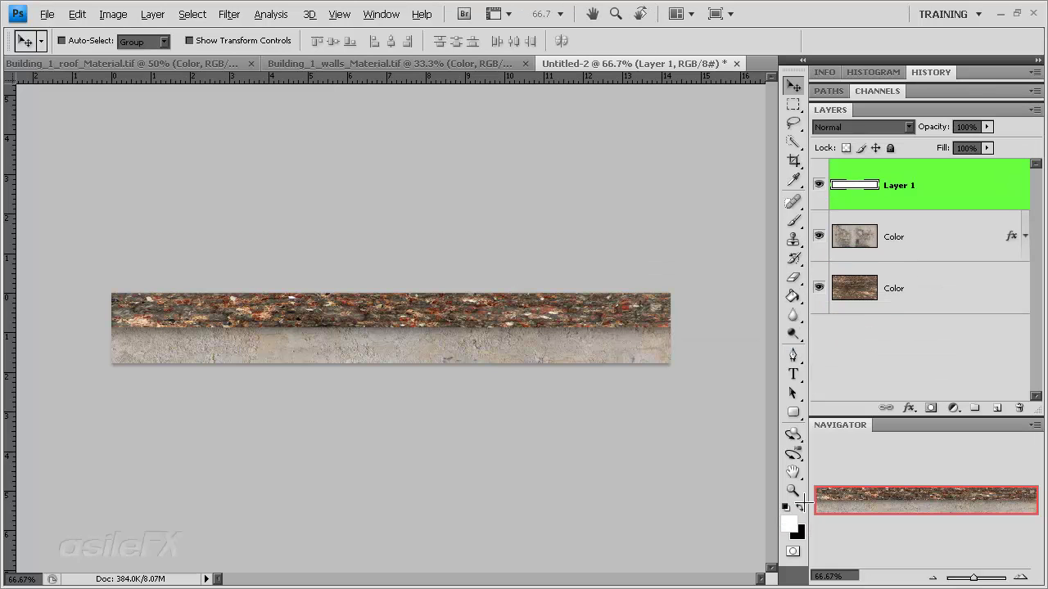
pyautogui.click(793, 297)
pyautogui.click(529, 328)
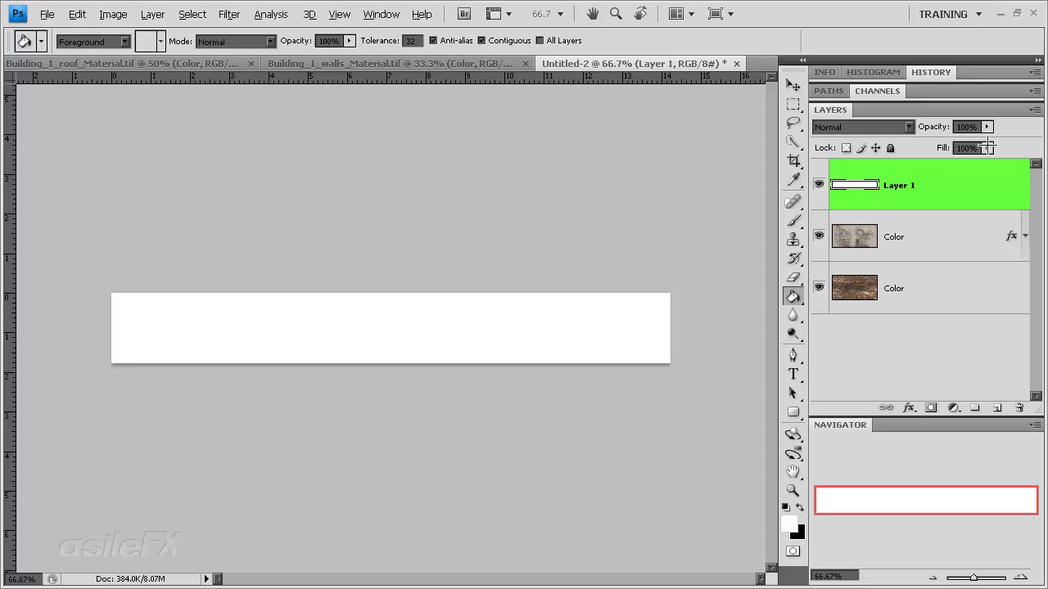
pyautogui.click(987, 148)
pyautogui.moveTo(988, 163); pyautogui.dragTo(885, 161)
pyautogui.click(967, 200)
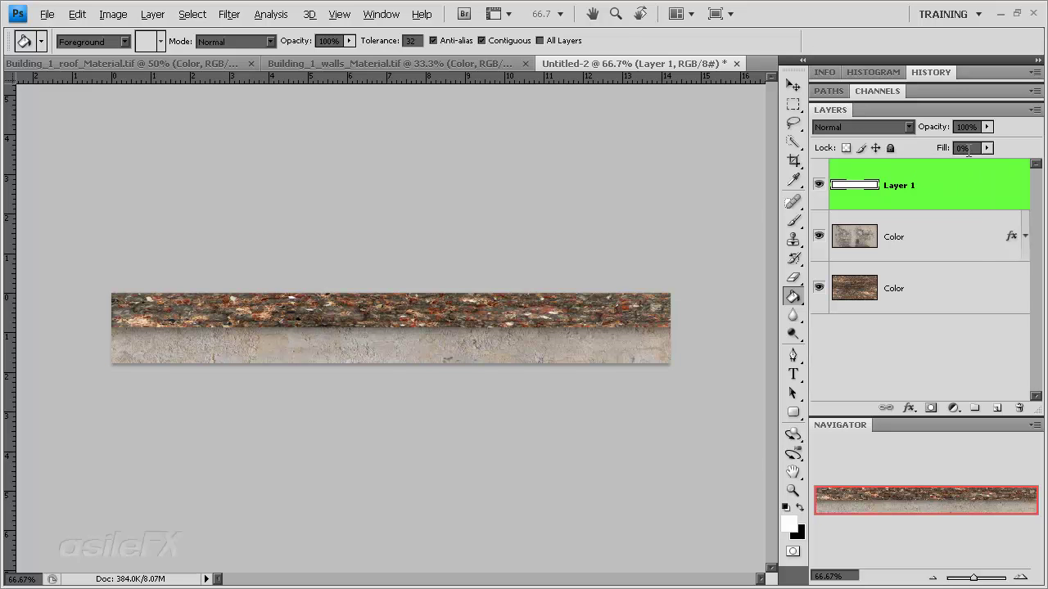
# Step: Give Layer 1 an Inner Shadow with Distance 0 and a larger size (about 16)
pyautogui.doubleClick(951, 180)
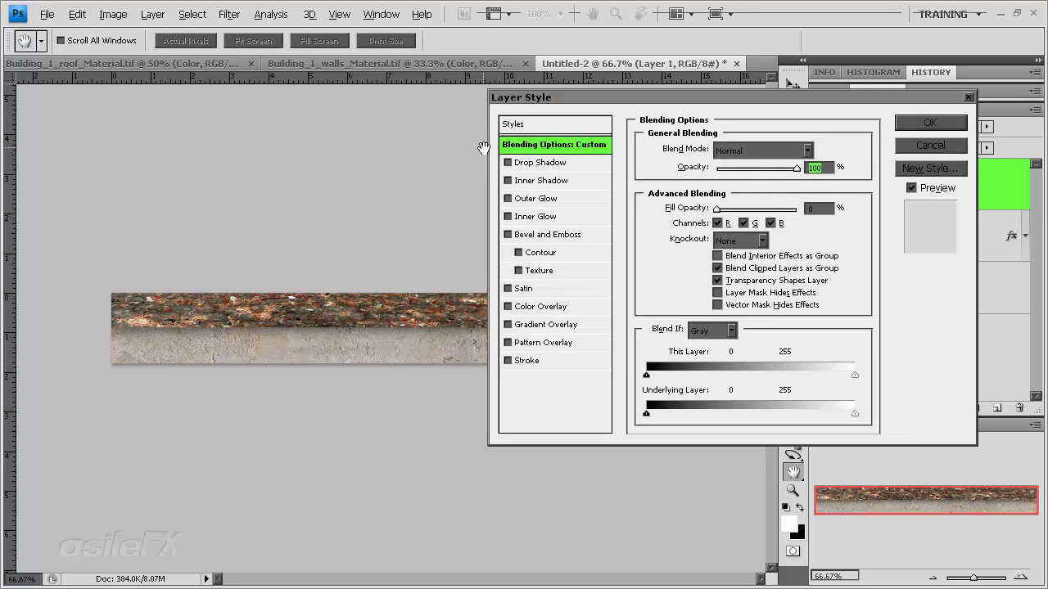
pyautogui.click(508, 180)
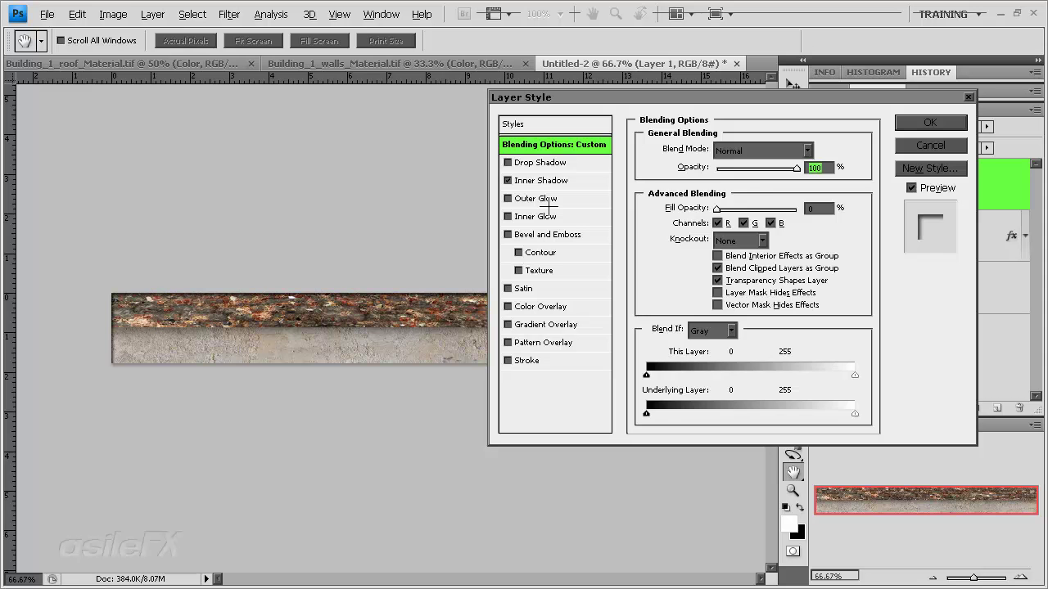
pyautogui.click(542, 180)
pyautogui.moveTo(709, 217); pyautogui.dragTo(619, 214)
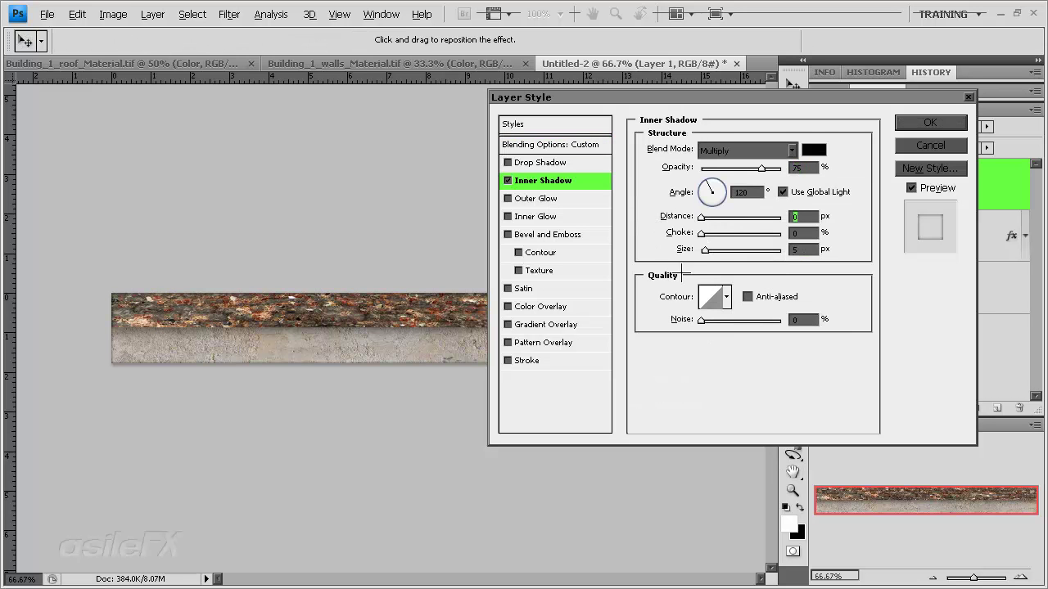
pyautogui.moveTo(704, 251); pyautogui.dragTo(711, 250)
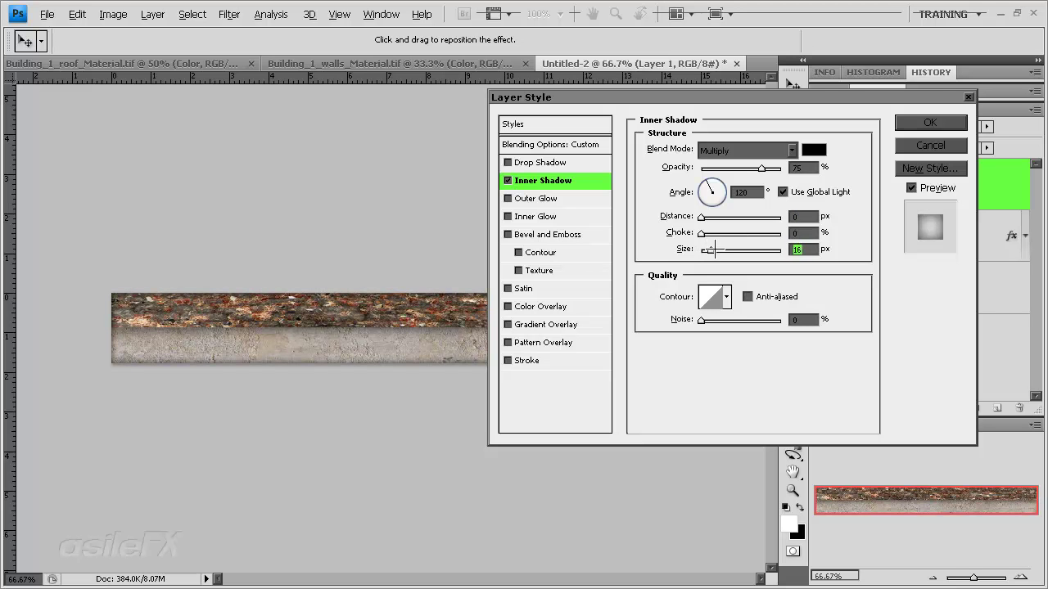
pyautogui.click(924, 124)
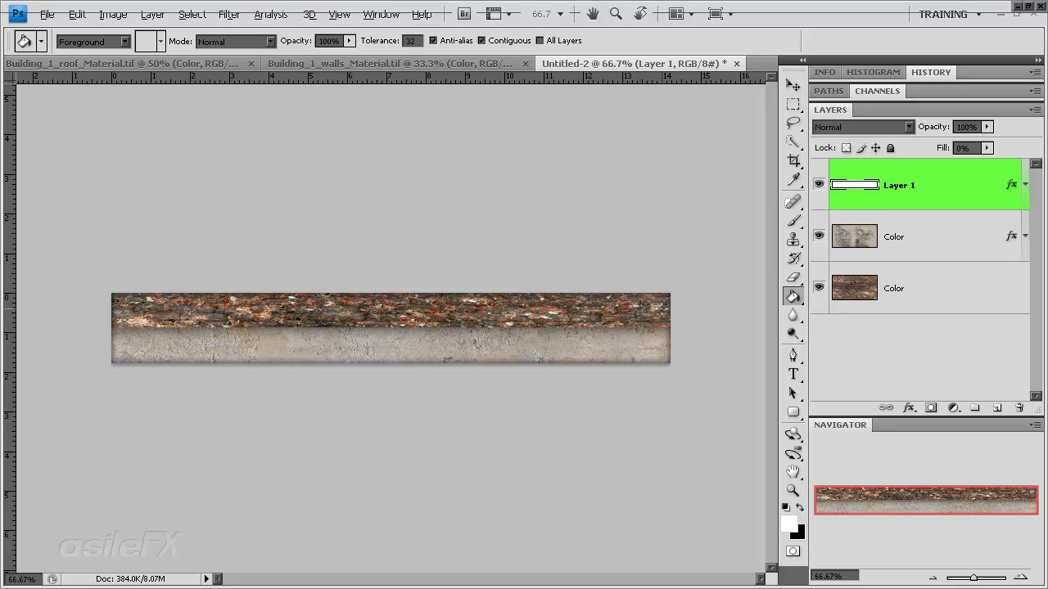
# Step: Stretch Layer 1 wider on both sides so its shadow frames the whole strip
pyautogui.hotkey('ctrl', 't')
pyautogui.moveTo(670, 328); pyautogui.dragTo(711, 329)
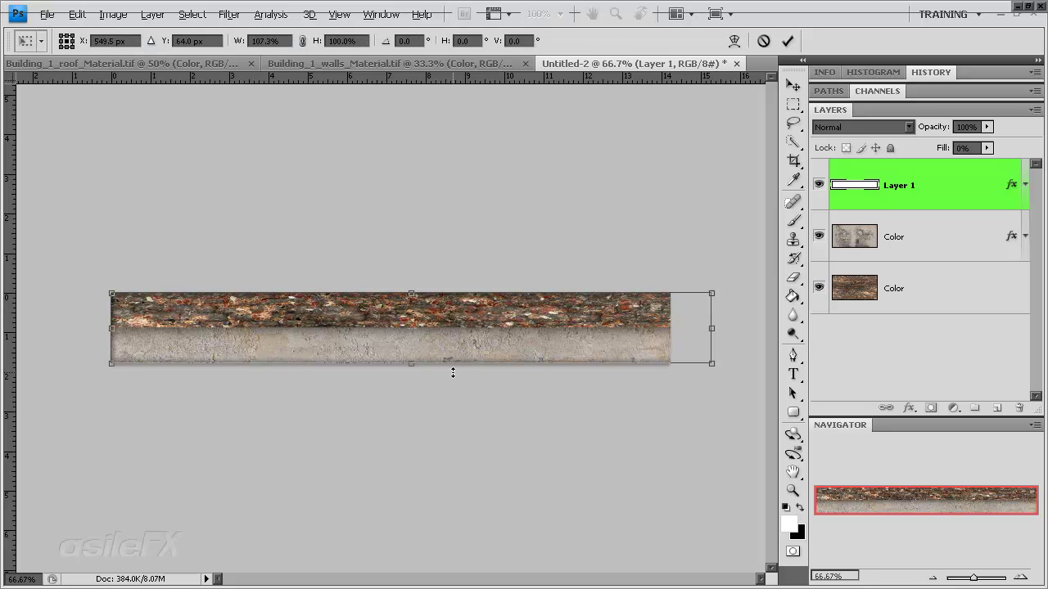
pyautogui.moveTo(109, 326); pyautogui.dragTo(26, 328)
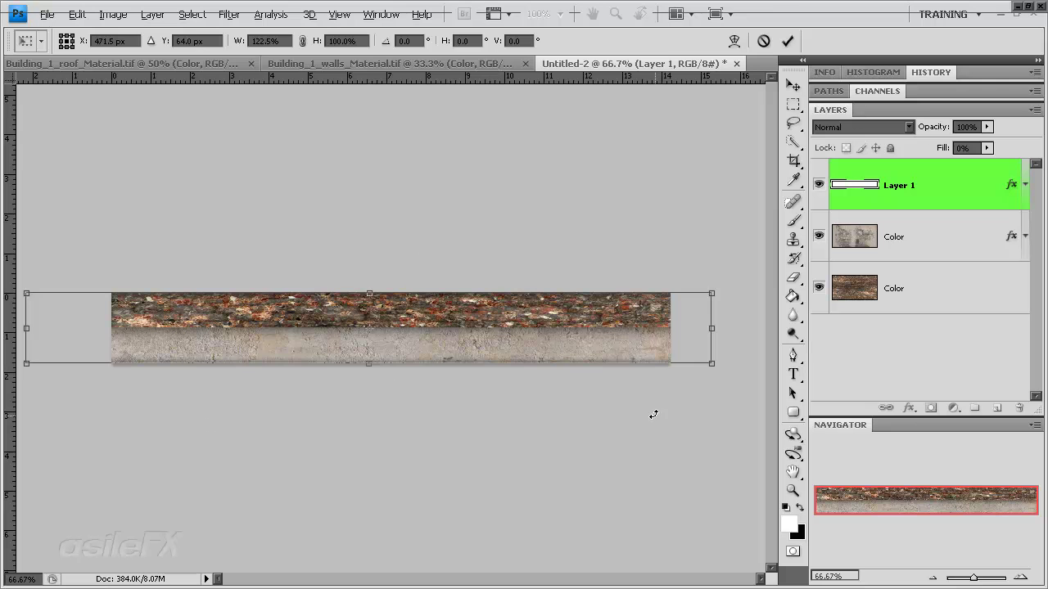
pyautogui.press('Return')
pyautogui.press('g')
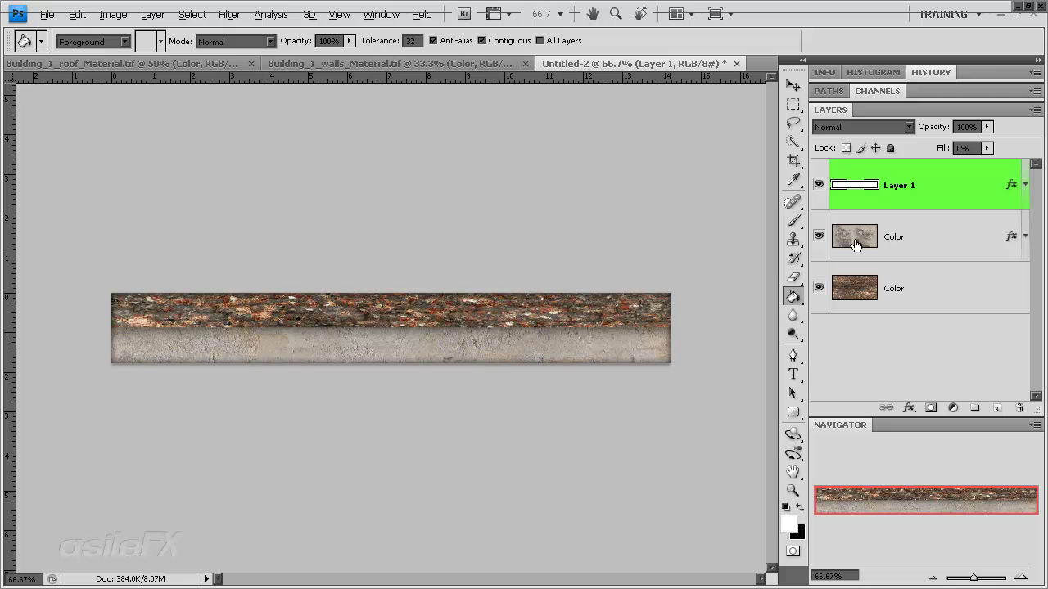
# Step: Create a new document from the current history state and flatten it
pyautogui.click(982, 72)
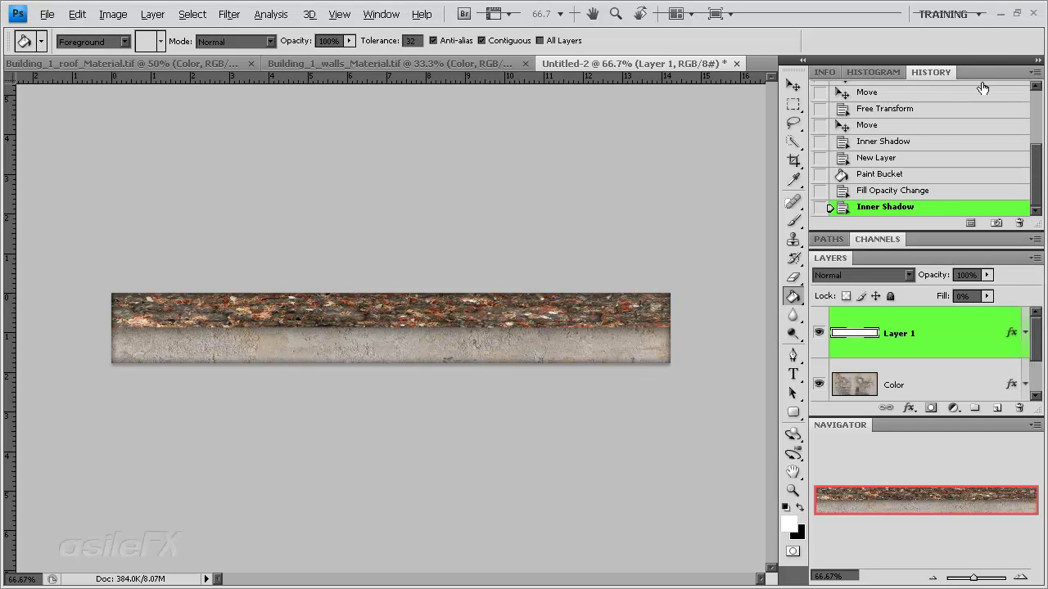
pyautogui.click(970, 223)
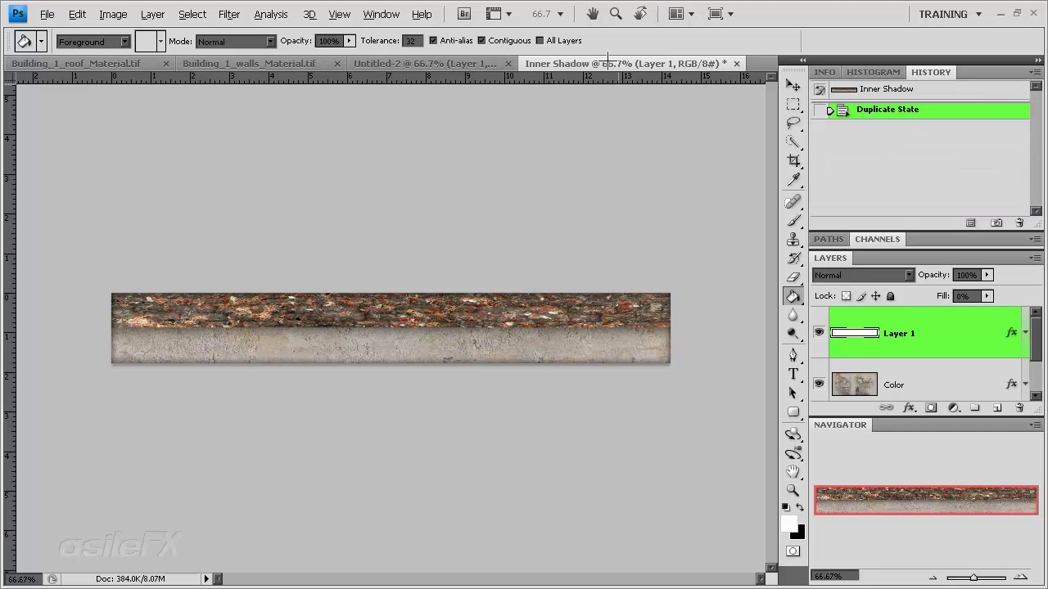
pyautogui.click(152, 14)
pyautogui.click(205, 515)
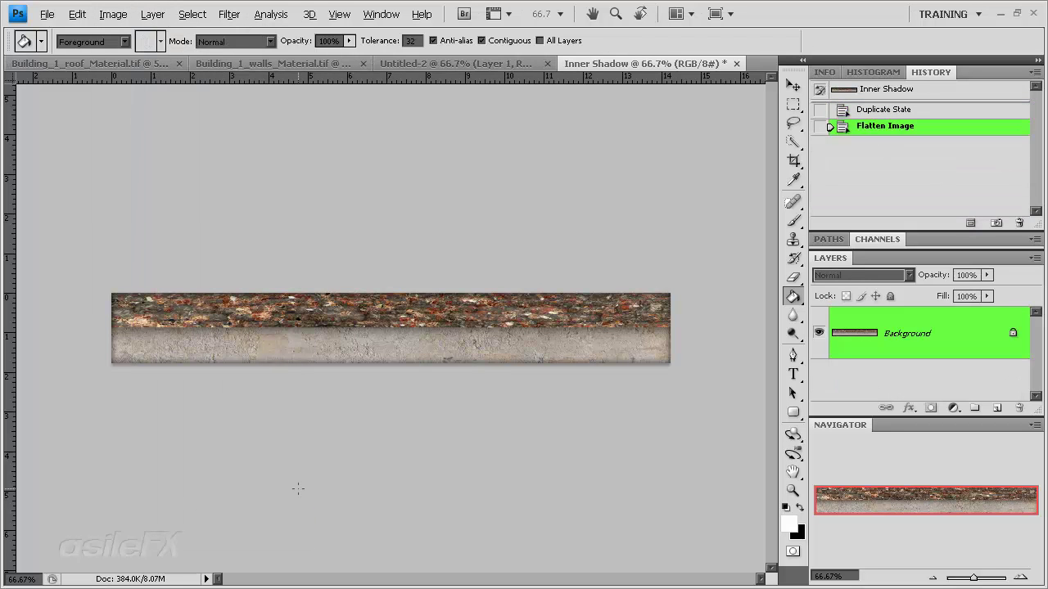
# Step: Crop the flattened copy to the image area and return to Untitled-2
pyautogui.press('c')
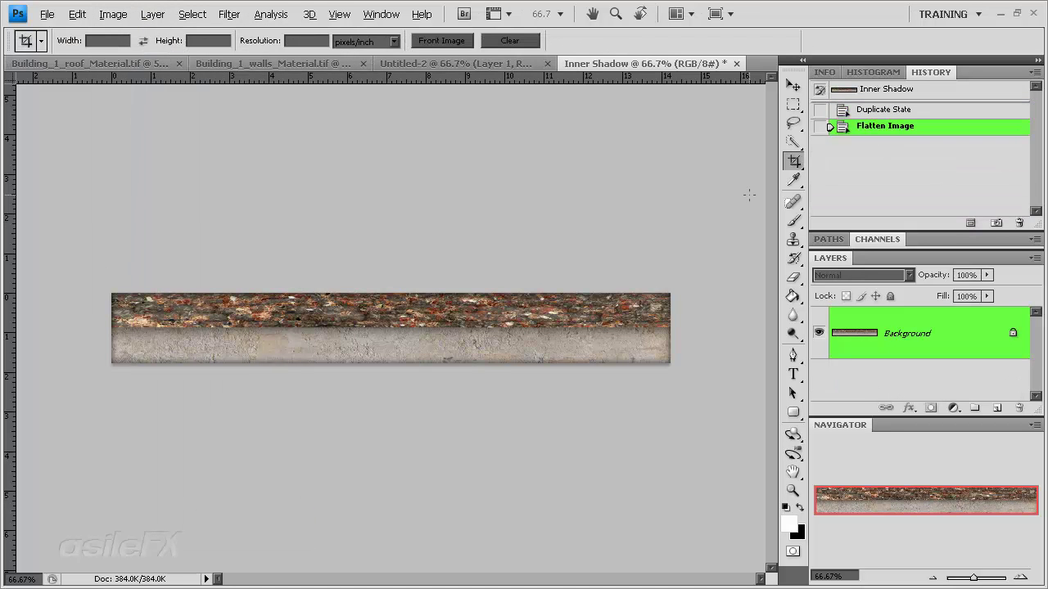
pyautogui.moveTo(56, 237); pyautogui.dragTo(699, 473)
pyautogui.press('Return')
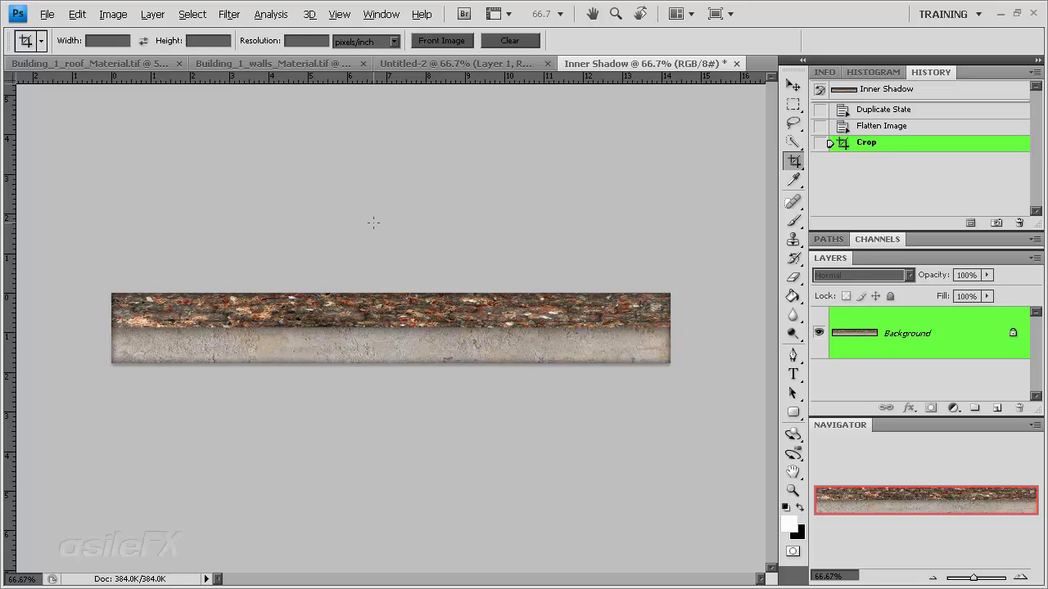
pyautogui.click(429, 63)
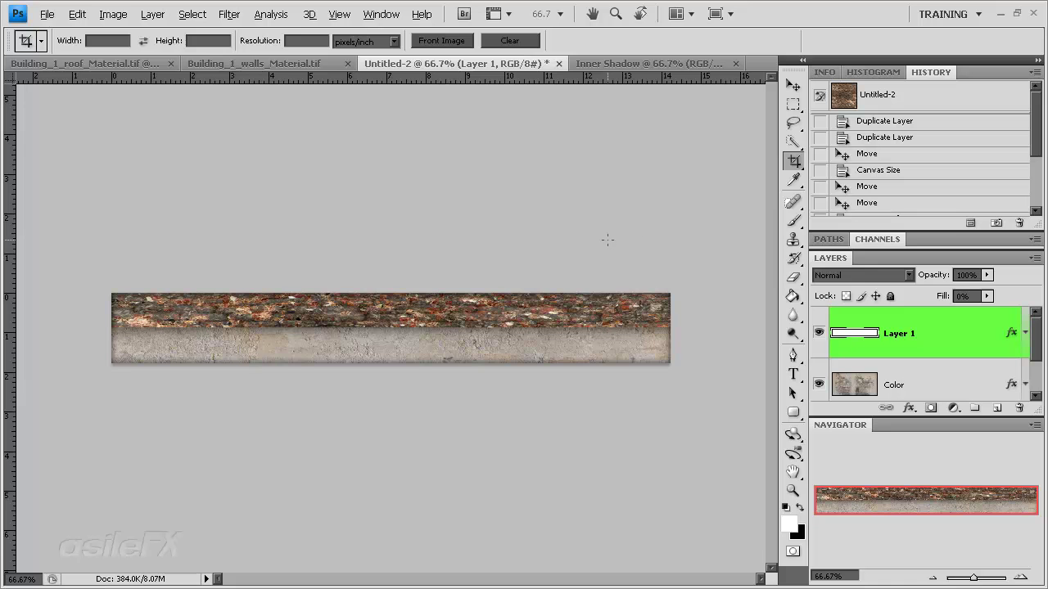
# Step: Save the strip document as Building_1_roof_trim.psd
pyautogui.hotkey('ctrl', 'shift', 's')
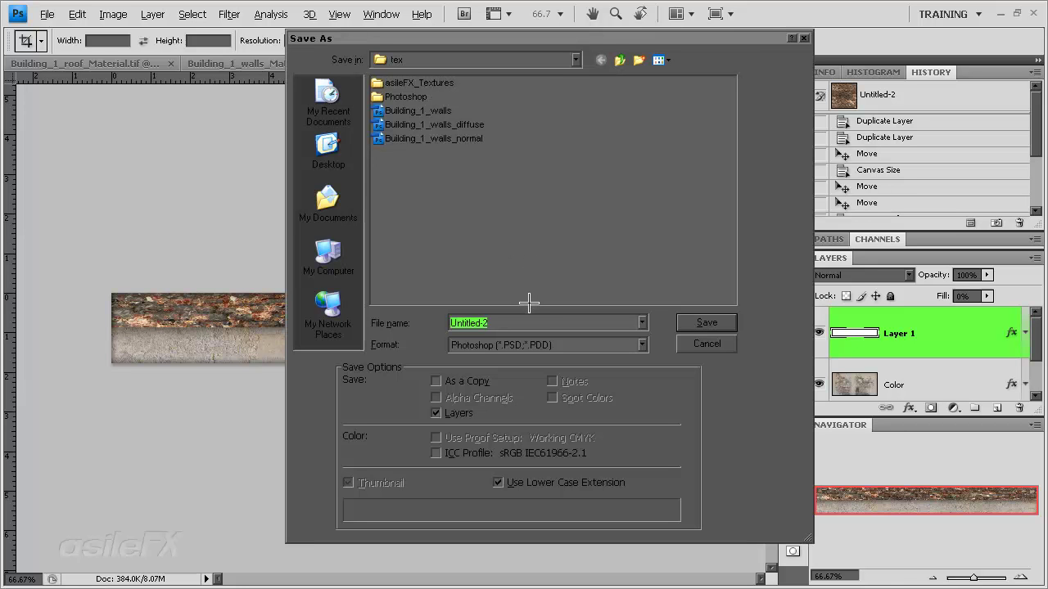
pyautogui.write('Buil')
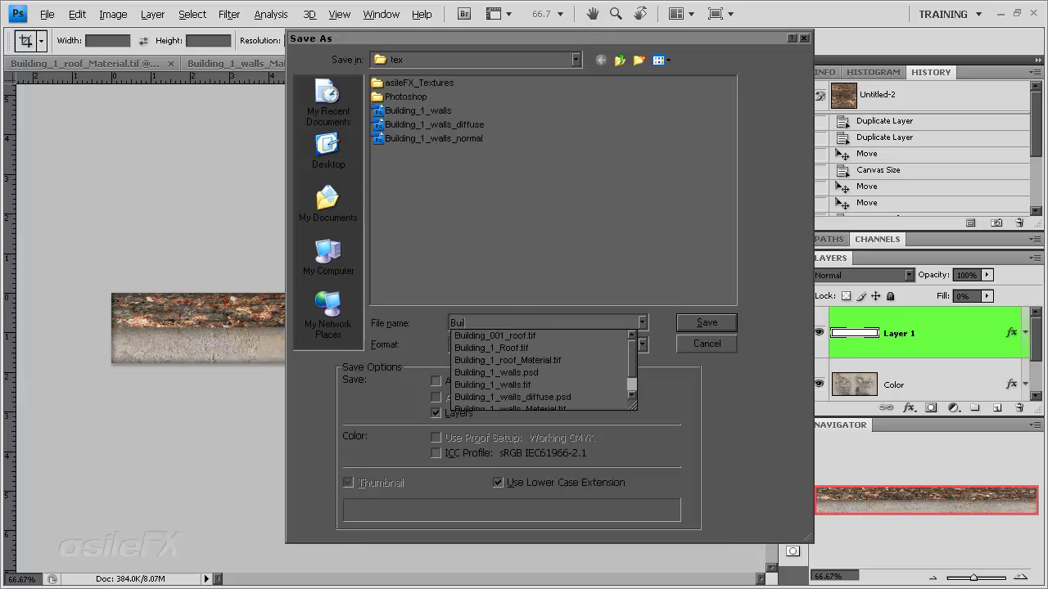
pyautogui.write('ding_1_')
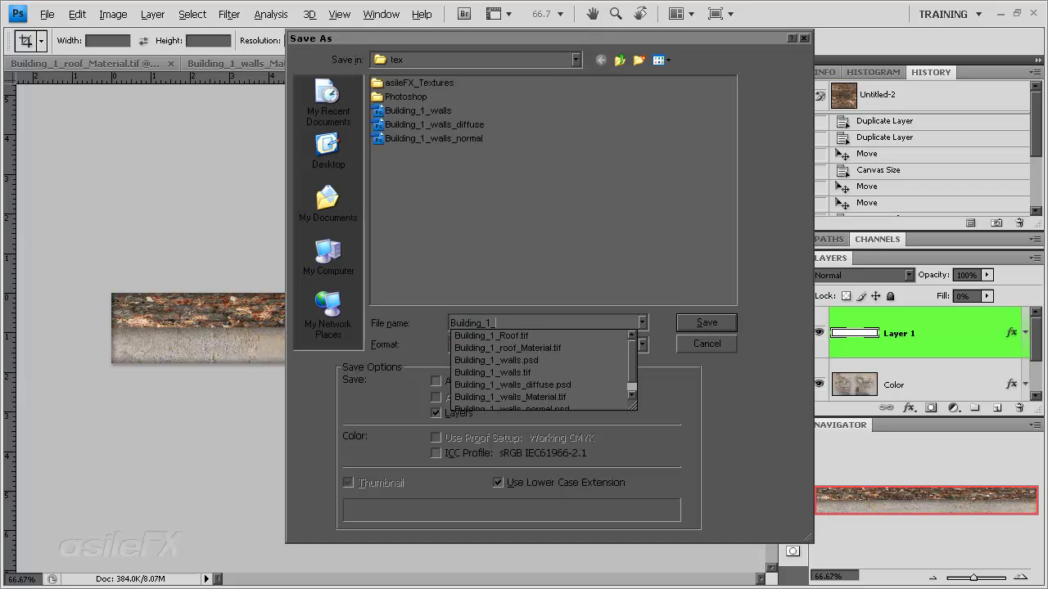
pyautogui.write('roof_ti')
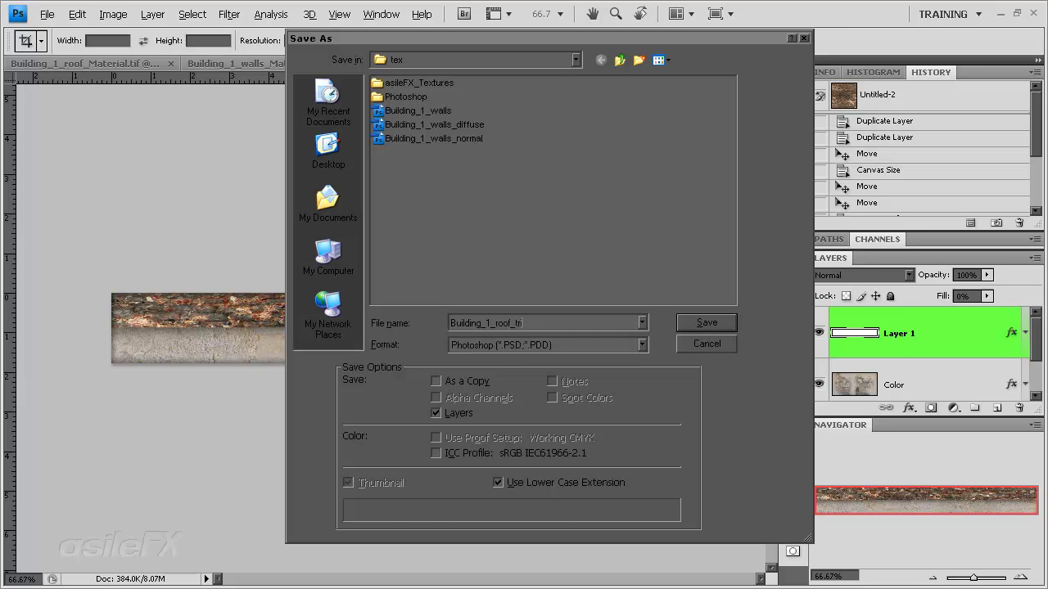
pyautogui.press('Return')
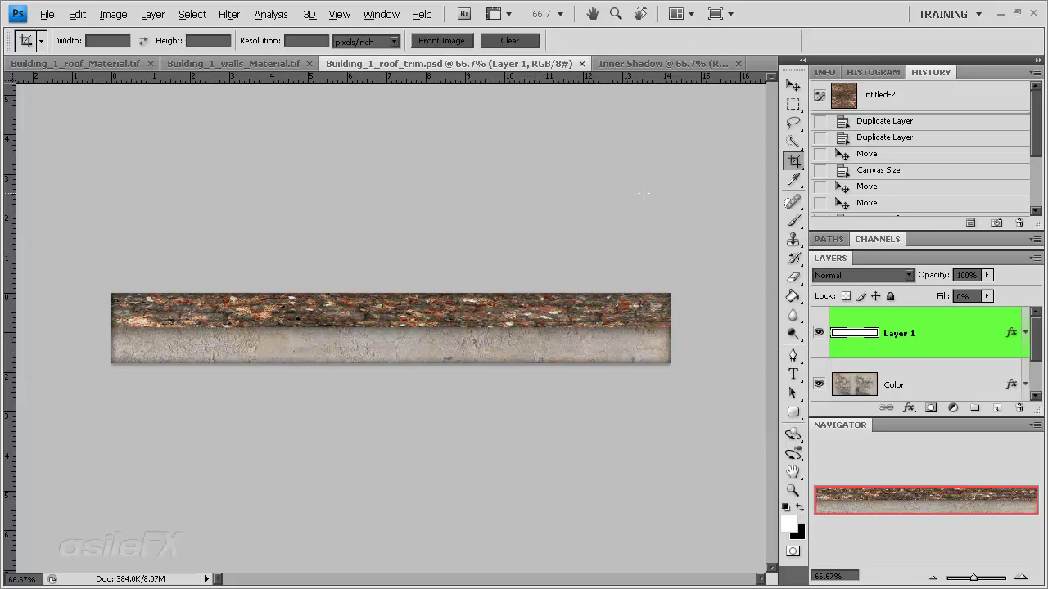
# Step: Save another copy as Building_1_roof_trim_normal.psd
pyautogui.click(47, 14)
pyautogui.click(250, 222)
pyautogui.click(557, 327)
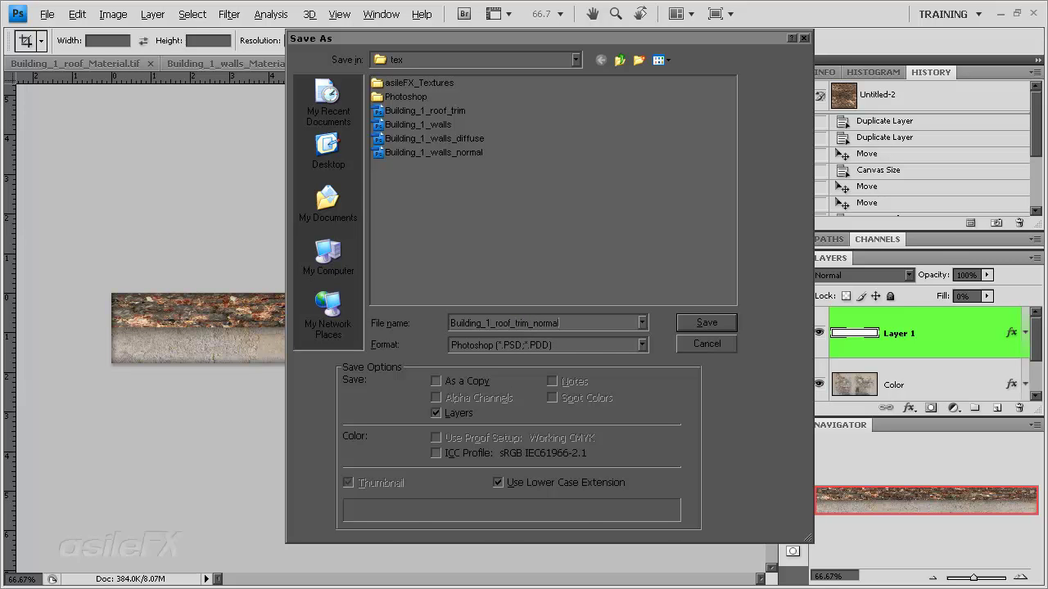
pyautogui.press('Return')
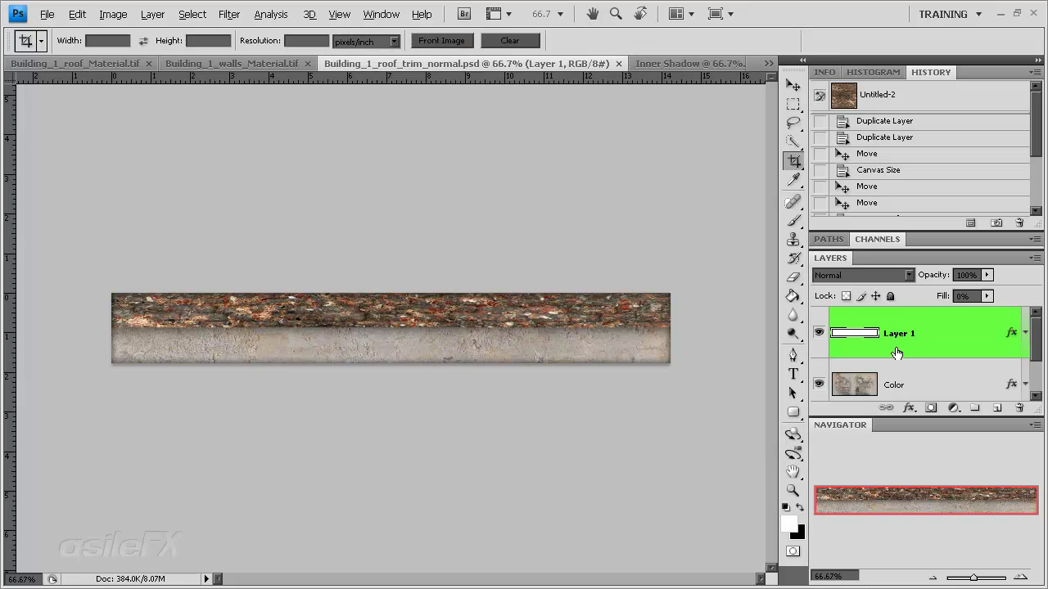
# Step: Select the lower Color layer holding the brick roof band, toggling its visibility to compare
pyautogui.scroll(-1, 919, 353)
pyautogui.click(951, 325)
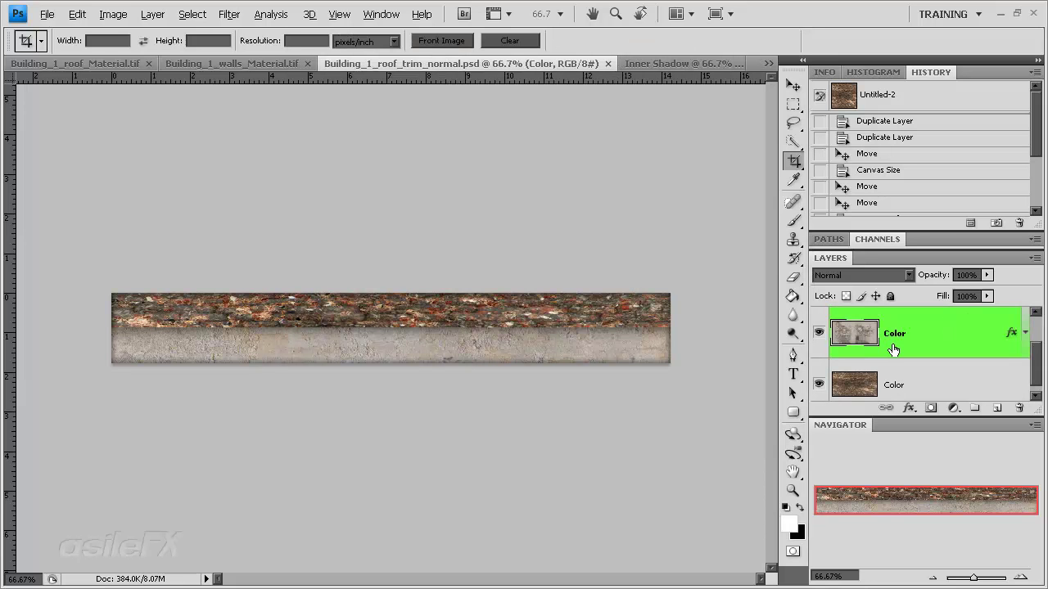
pyautogui.click(930, 374)
pyautogui.click(819, 374)
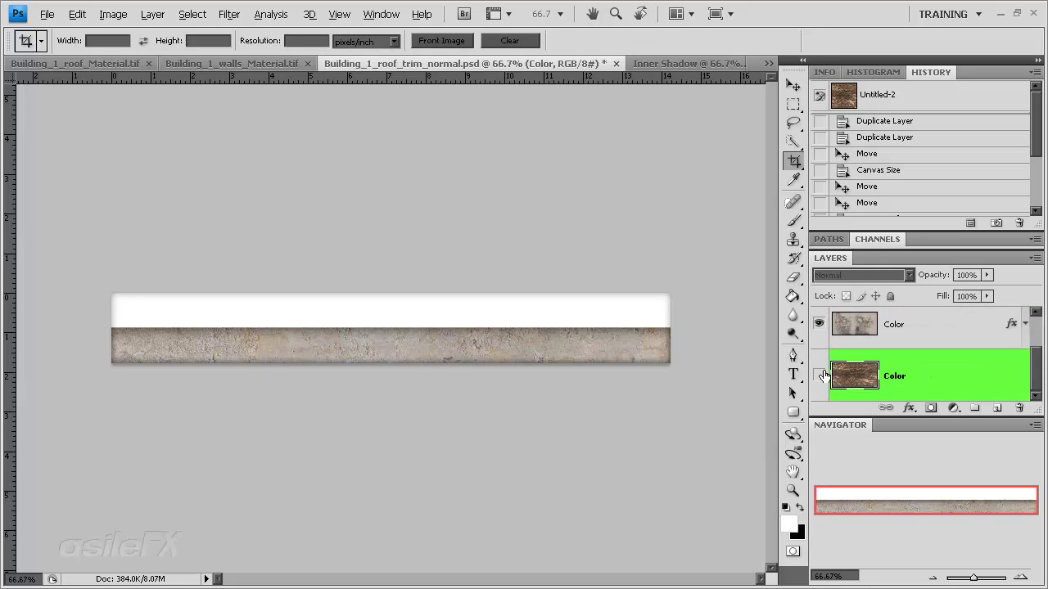
pyautogui.click(820, 374)
# Step: Apply Black & White to the roof band with Reds 162 and Yellows 133
pyautogui.click(113, 14)
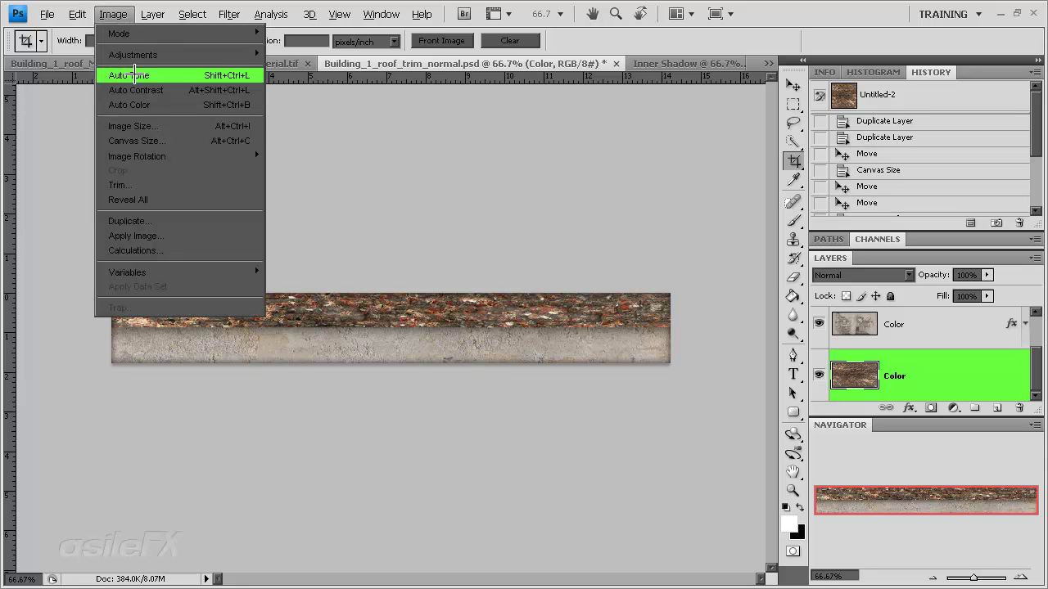
pyautogui.moveTo(161, 54)
pyautogui.click(347, 164)
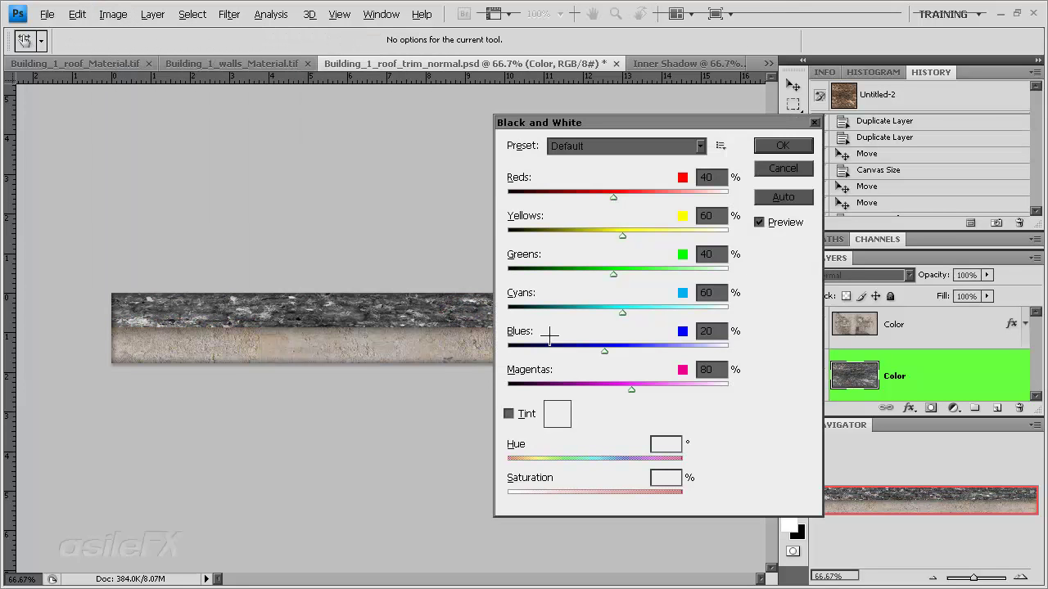
pyautogui.moveTo(620, 201); pyautogui.dragTo(714, 230)
pyautogui.moveTo(681, 197)
pyautogui.mouseDown()
pyautogui.moveTo(712, 198)
pyautogui.moveTo(672, 195)
pyautogui.mouseUp()
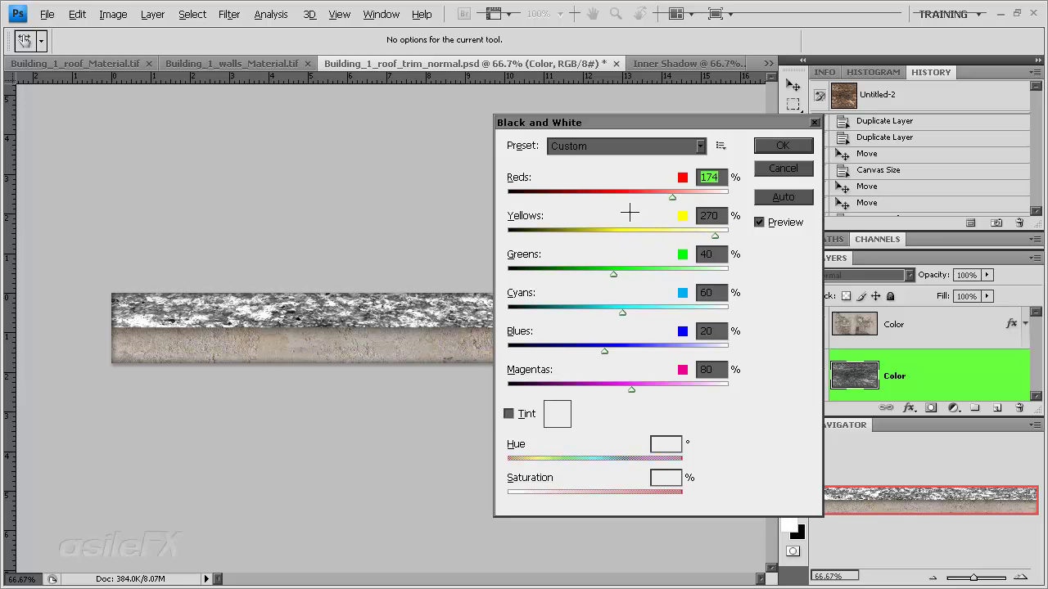
pyautogui.click(694, 194)
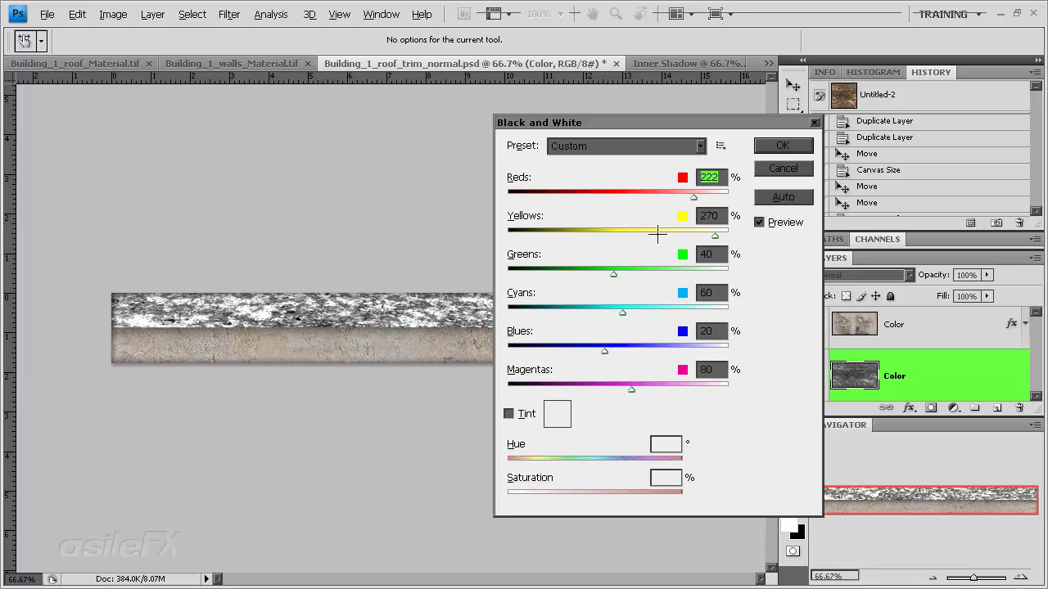
pyautogui.moveTo(657, 235)
pyautogui.mouseDown()
pyautogui.moveTo(631, 235)
pyautogui.moveTo(696, 235)
pyautogui.moveTo(560, 235)
pyautogui.moveTo(727, 234)
pyautogui.moveTo(631, 235)
pyautogui.moveTo(681, 235)
pyautogui.moveTo(654, 235)
pyautogui.mouseUp()
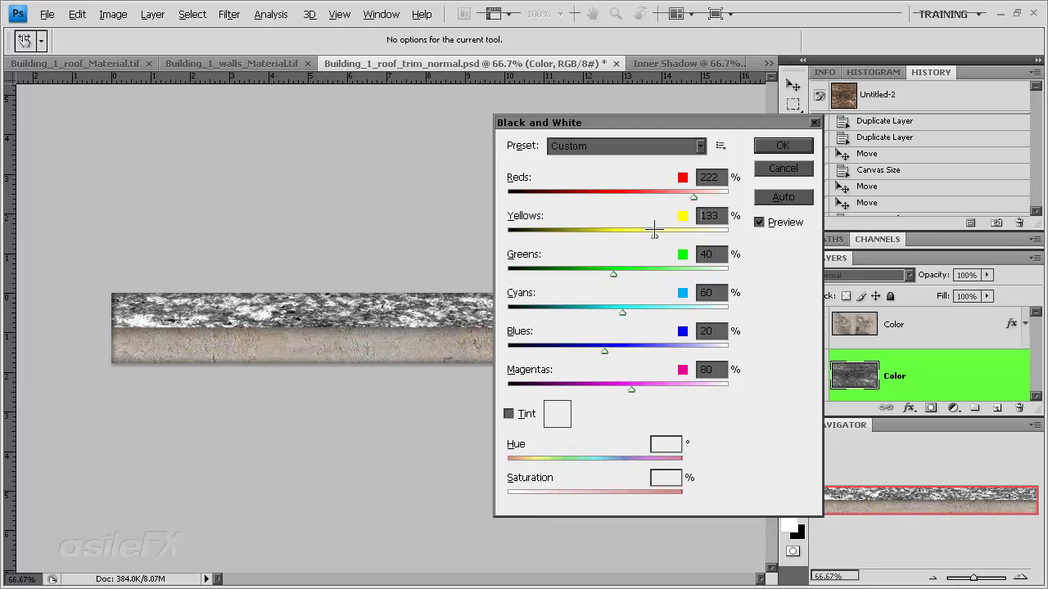
pyautogui.moveTo(668, 196)
pyautogui.mouseDown()
pyautogui.moveTo(611, 196)
pyautogui.moveTo(667, 196)
pyautogui.mouseUp()
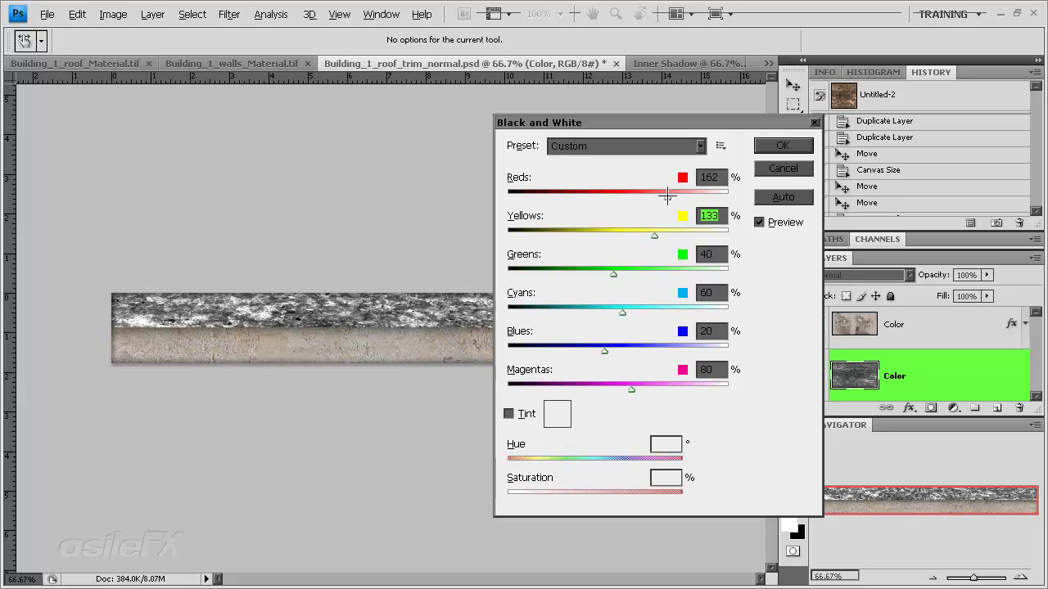
pyautogui.click(782, 145)
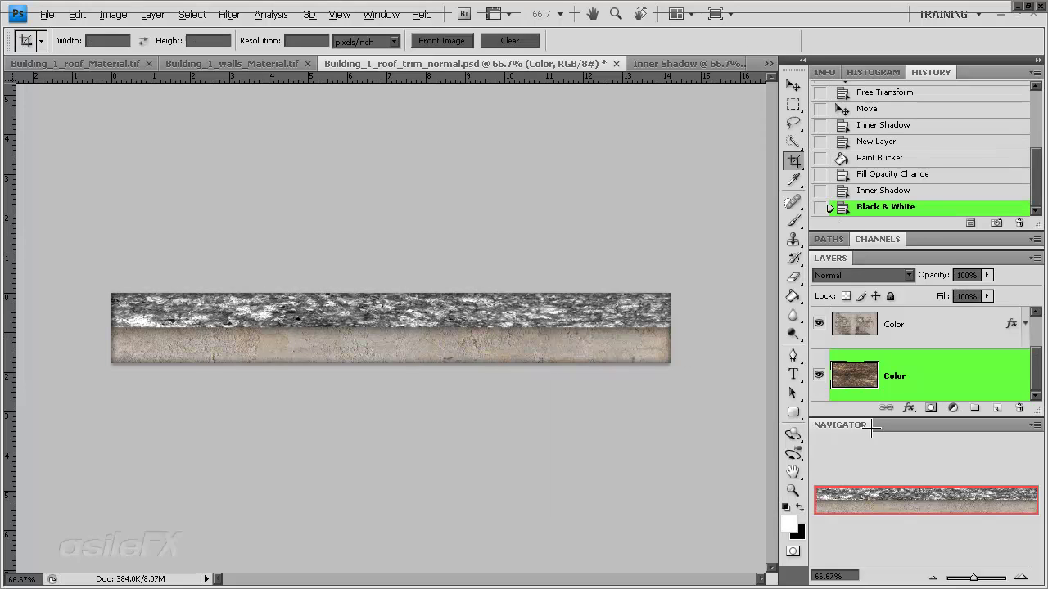
# Step: Add a white Color Overlay at 29% opacity to the roof layer
pyautogui.doubleClick(954, 369)
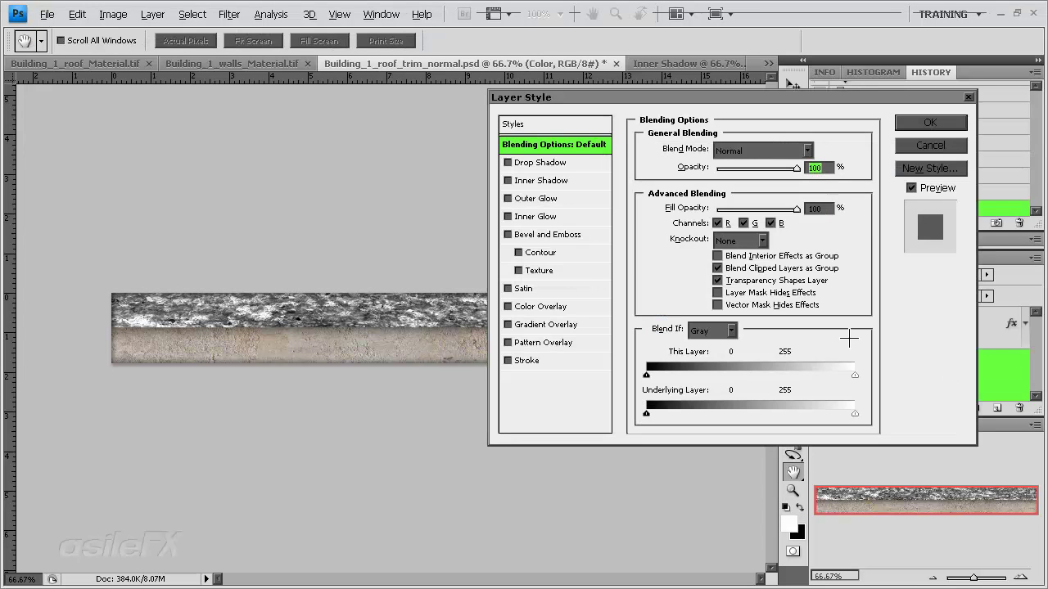
pyautogui.click(541, 306)
pyautogui.click(814, 150)
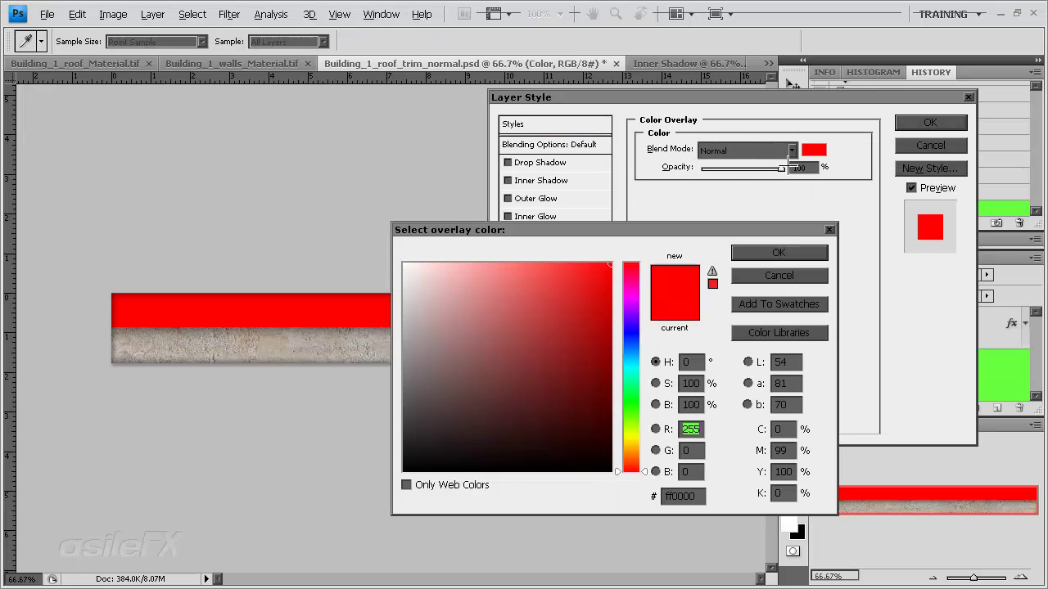
pyautogui.moveTo(594, 284); pyautogui.dragTo(388, 212)
pyautogui.click(750, 253)
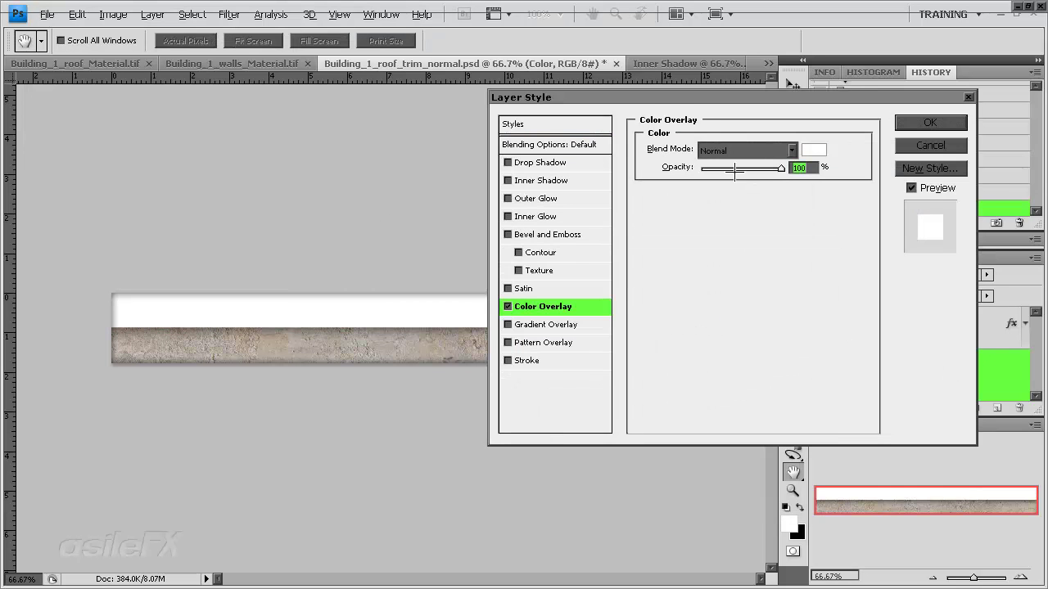
pyautogui.moveTo(735, 171); pyautogui.dragTo(724, 169)
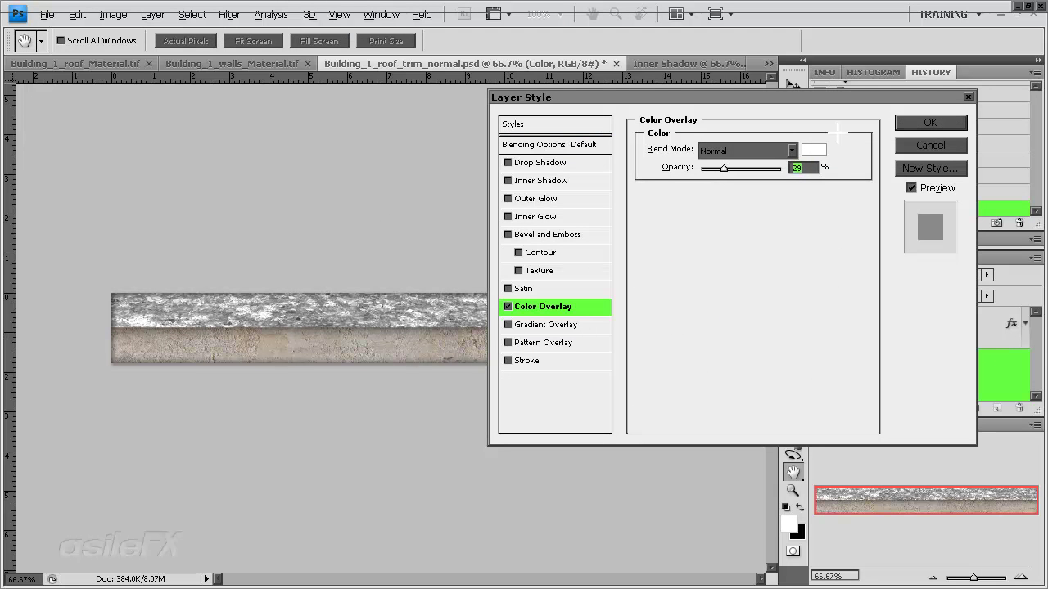
pyautogui.click(930, 122)
pyautogui.click(954, 319)
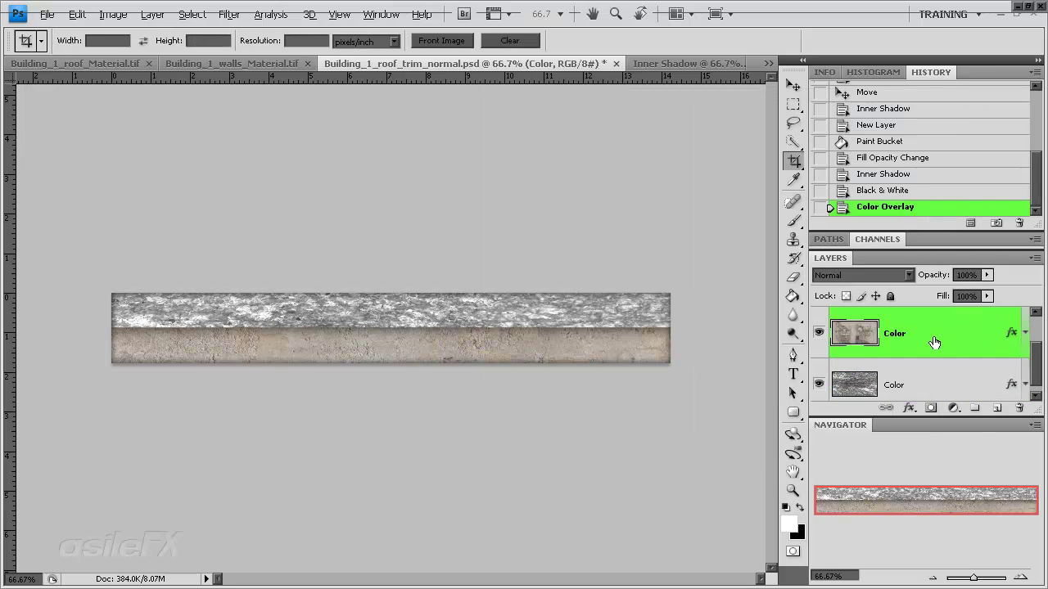
# Step: Apply Black & White with the Auto mix to the upper trim Color layer
pyautogui.click(113, 14)
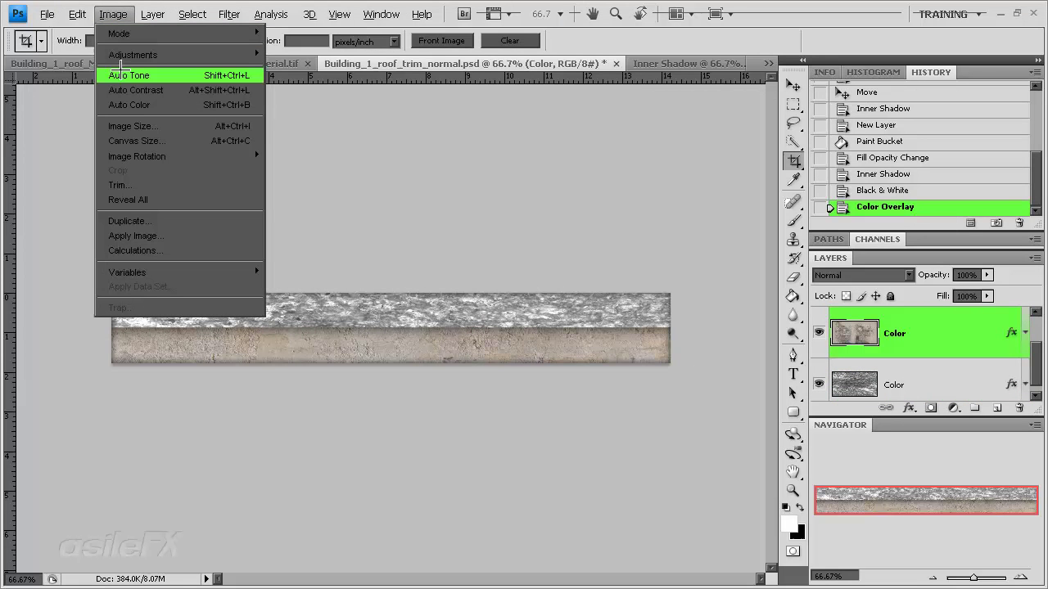
pyautogui.moveTo(139, 54)
pyautogui.click(307, 164)
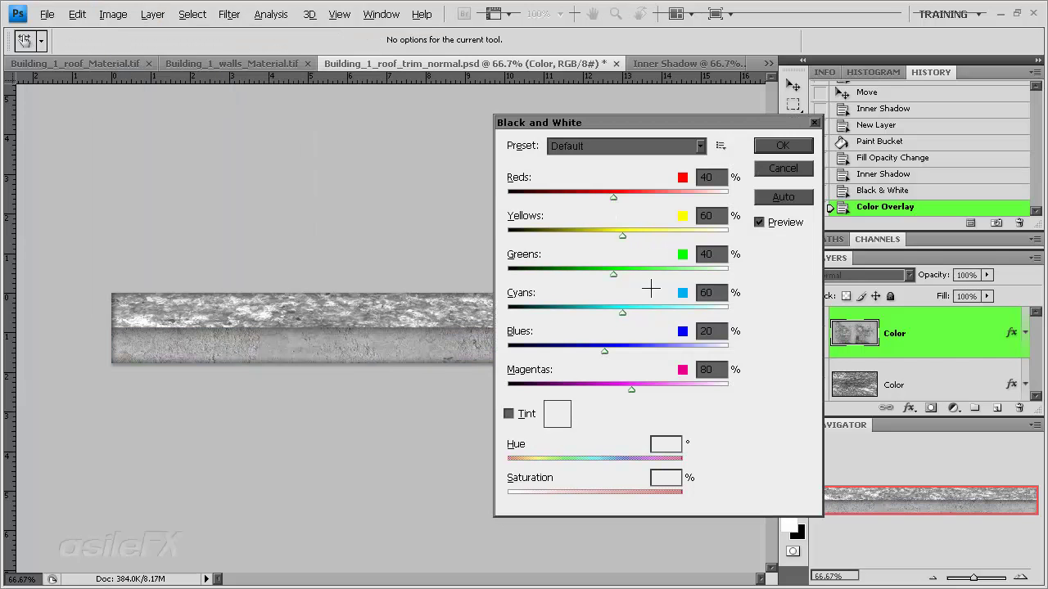
pyautogui.click(782, 197)
pyautogui.moveTo(581, 198)
pyautogui.mouseDown()
pyautogui.moveTo(499, 200)
pyautogui.moveTo(650, 202)
pyautogui.moveTo(587, 198)
pyautogui.mouseUp()
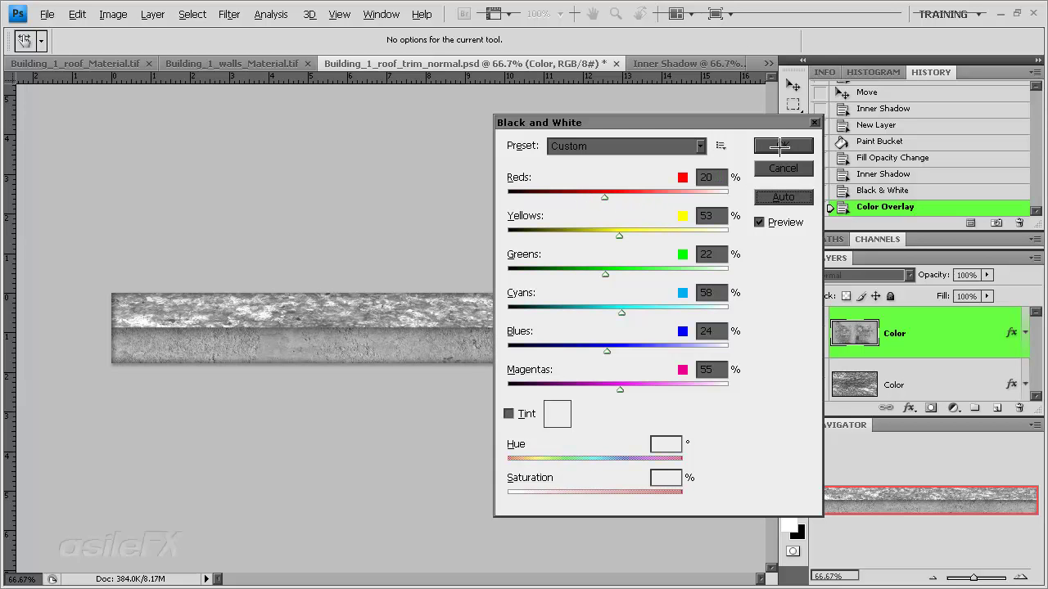
pyautogui.click(782, 145)
# Step: Give the trim layer a black Color Overlay at 52% opacity
pyautogui.doubleClick(962, 329)
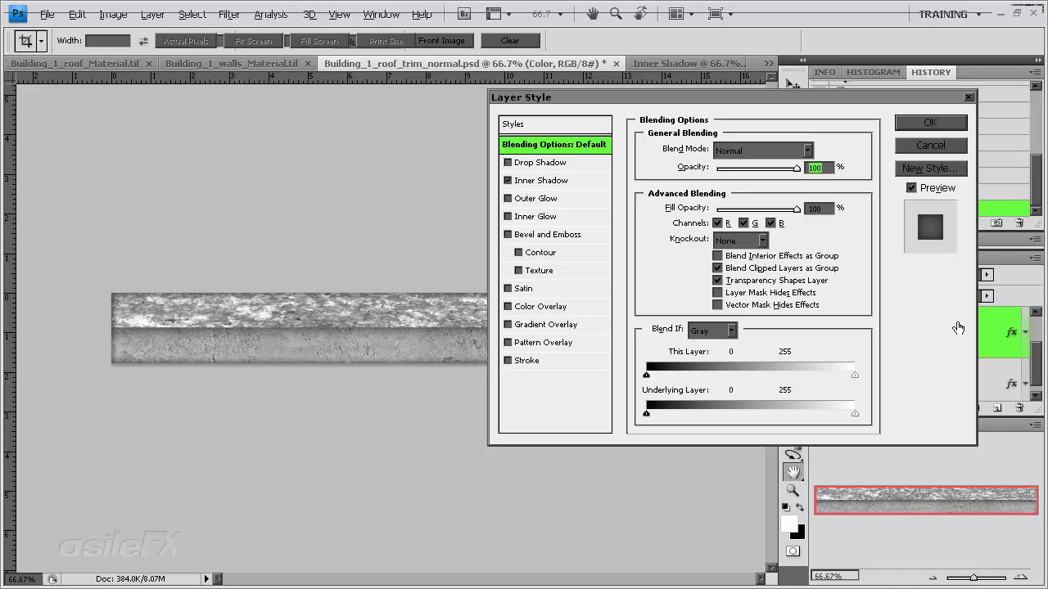
pyautogui.click(537, 307)
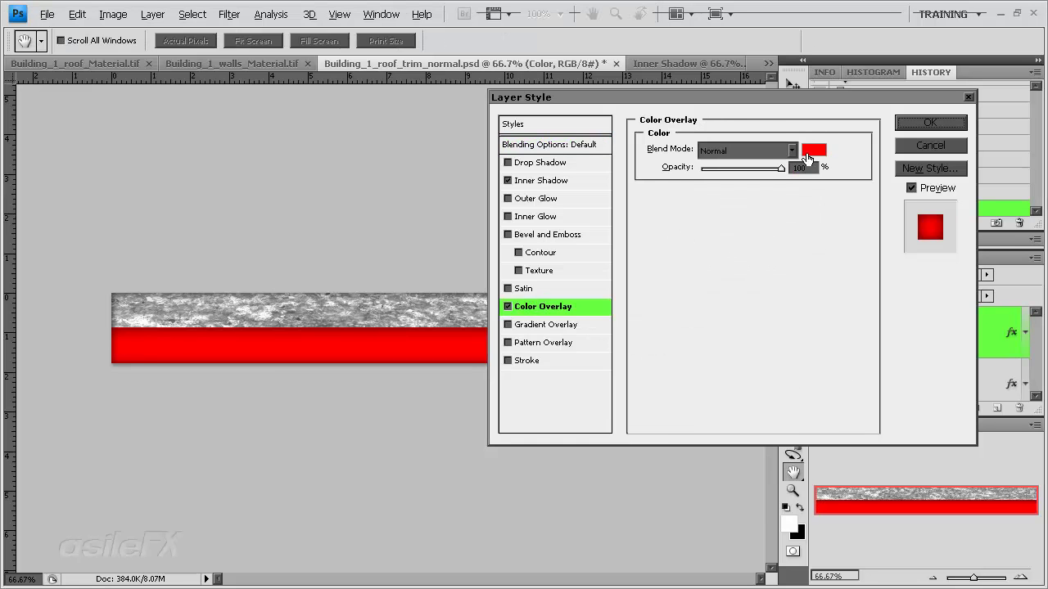
pyautogui.click(810, 151)
pyautogui.write('000000')
pyautogui.click(778, 252)
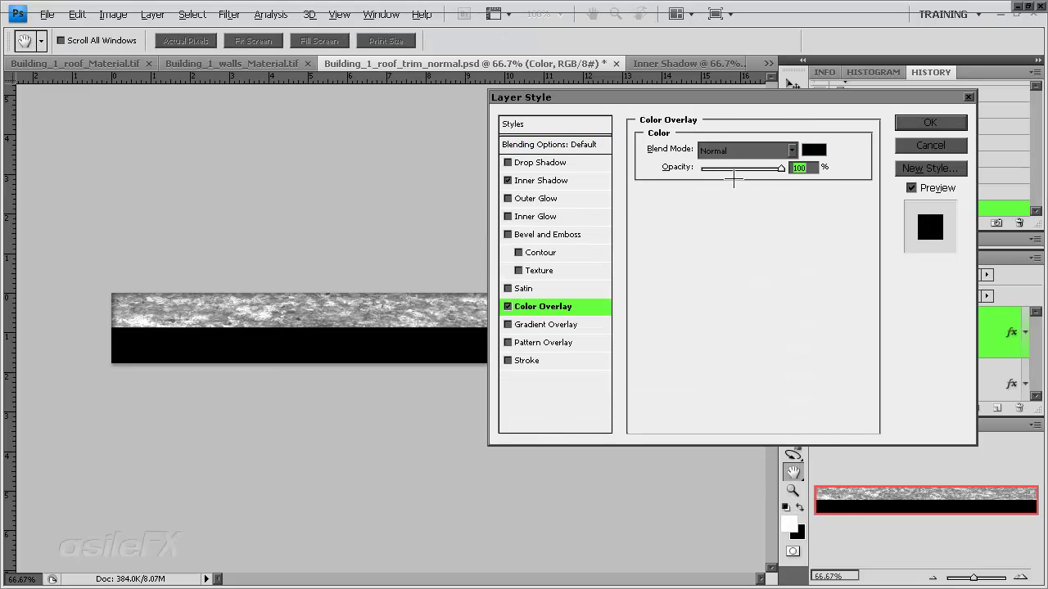
pyautogui.moveTo(734, 168)
pyautogui.mouseDown()
pyautogui.moveTo(724, 169)
pyautogui.moveTo(745, 169)
pyautogui.mouseUp()
pyautogui.click(899, 126)
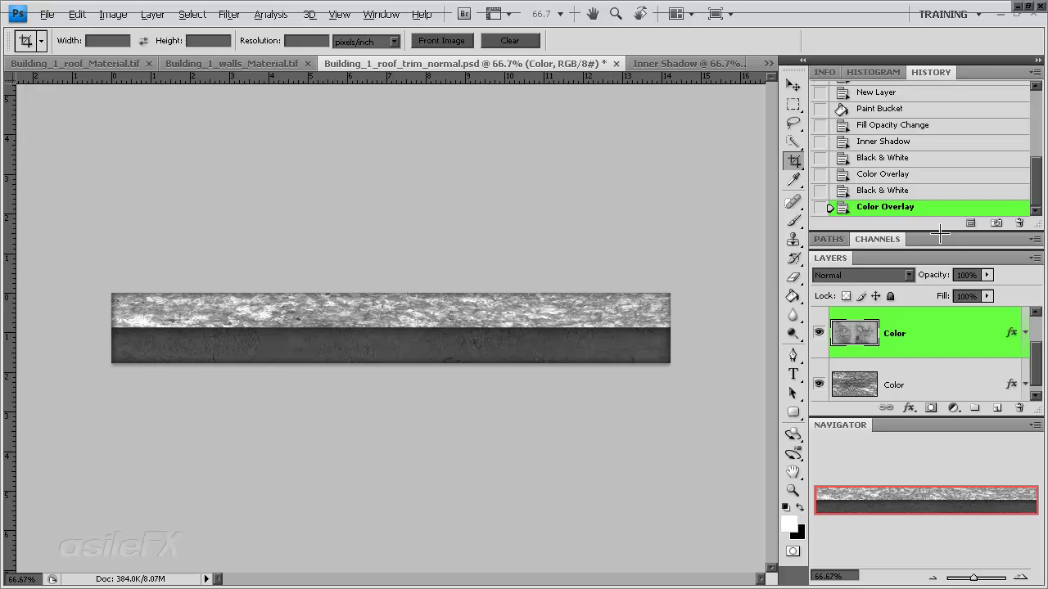
# Step: Create a new document from the current state and flatten it into one Background layer
pyautogui.click(970, 223)
pyautogui.click(113, 14)
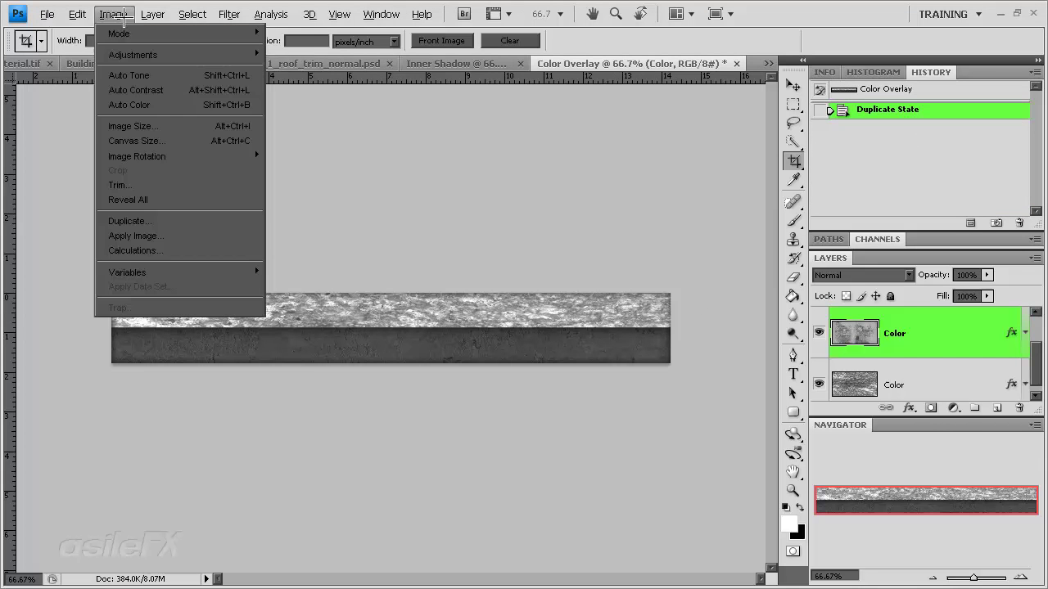
pyautogui.click(164, 514)
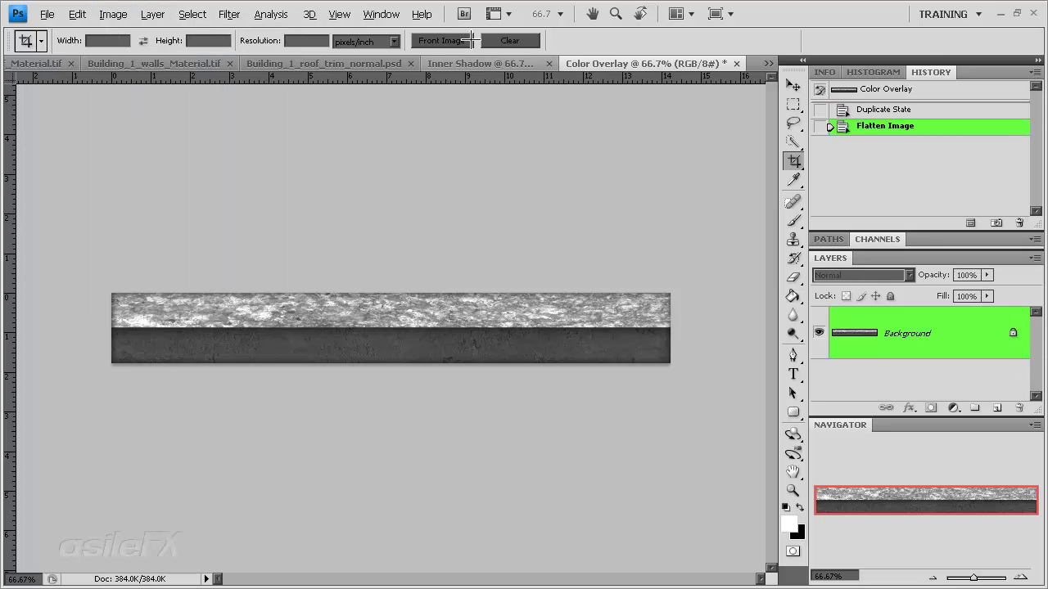
# Step: In the Inner Shadow document, turn the Background into a layer named Color
pyautogui.click(350, 64)
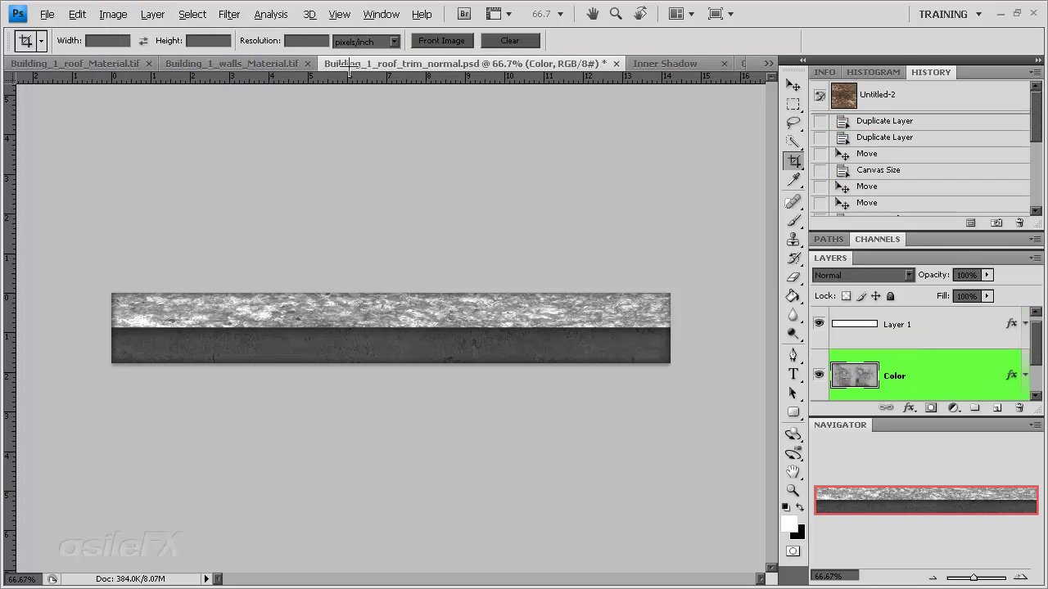
pyautogui.click(651, 61)
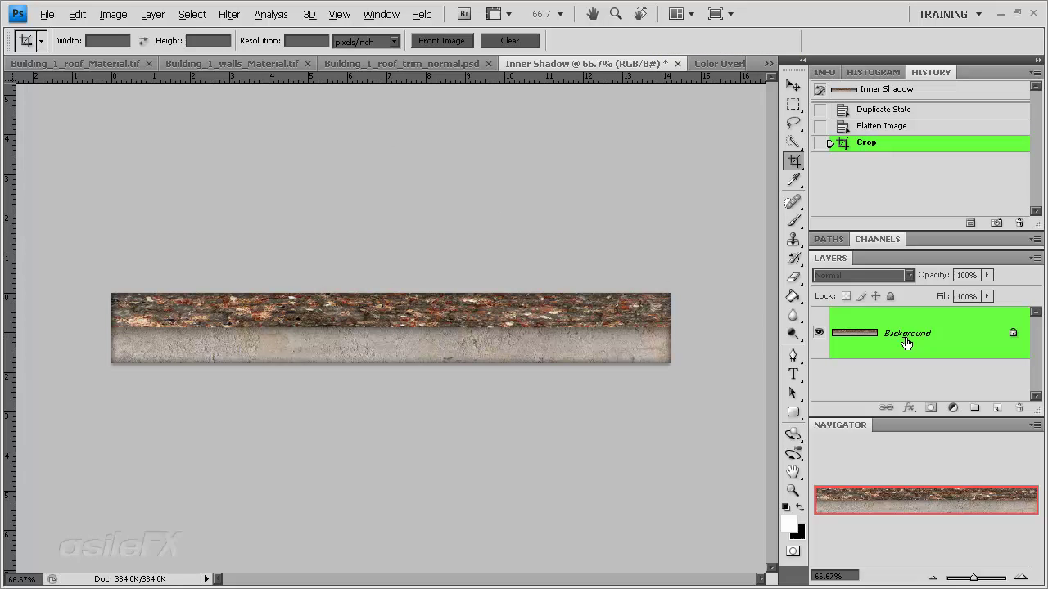
pyautogui.doubleClick(951, 332)
pyautogui.write('Color')
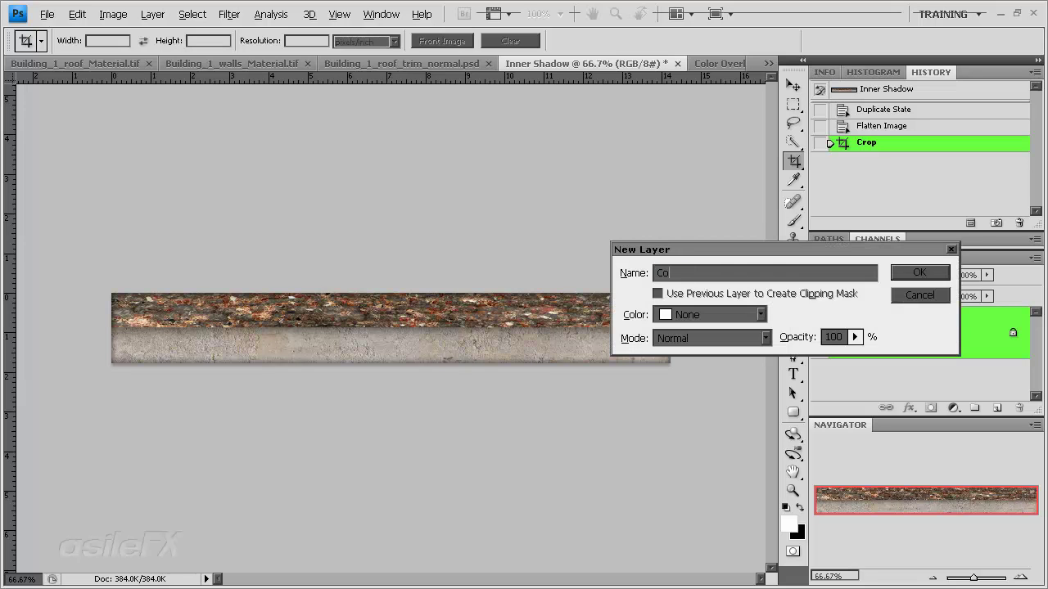
pyautogui.press('Return')
# Step: Copy the flattened greyscale strip into Inner Shadow as a layer named Diffusion
pyautogui.click(733, 63)
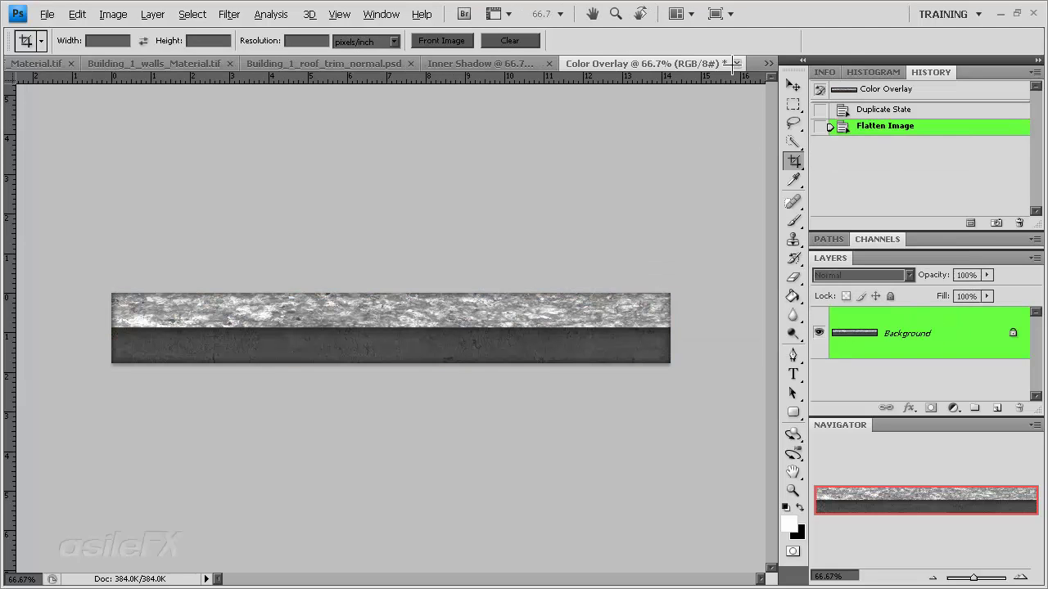
pyautogui.hotkey('ctrl', 'a')
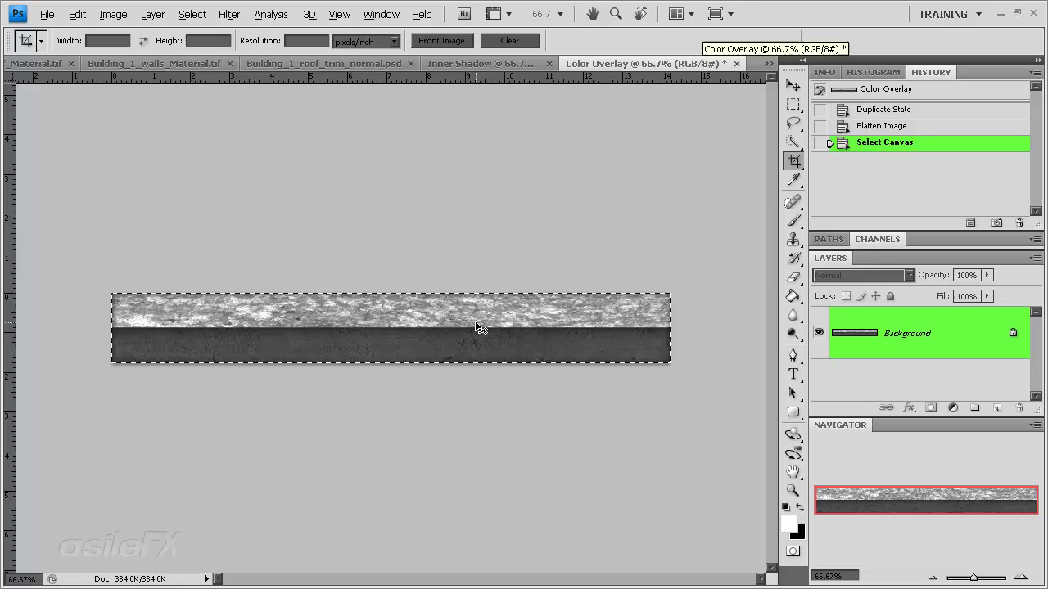
pyautogui.click(483, 63)
pyautogui.hotkey('ctrl', 'v')
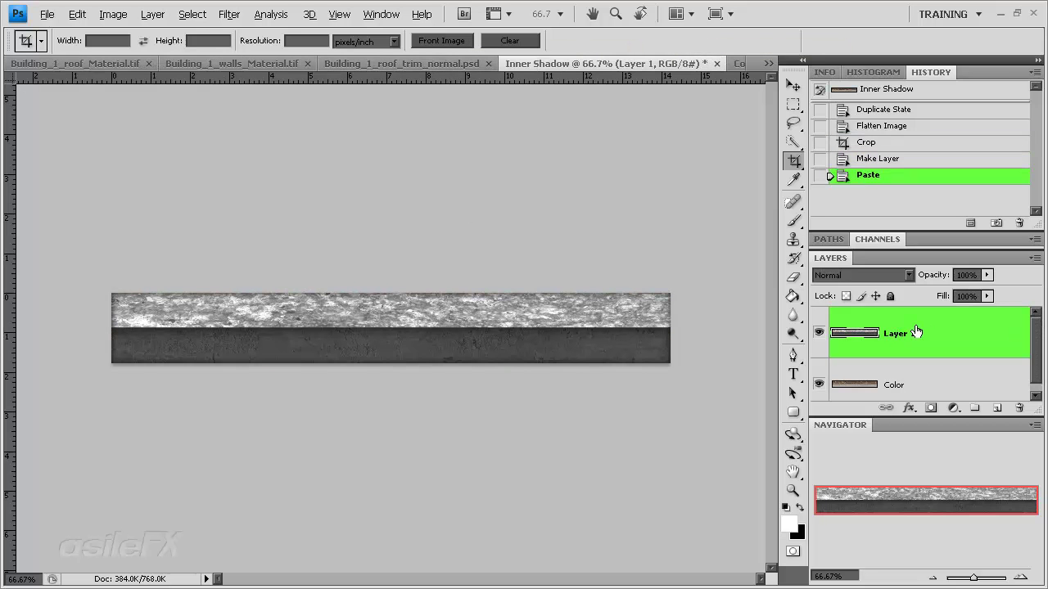
pyautogui.doubleClick(900, 333)
pyautogui.write('Diffusion')
pyautogui.press('Return')
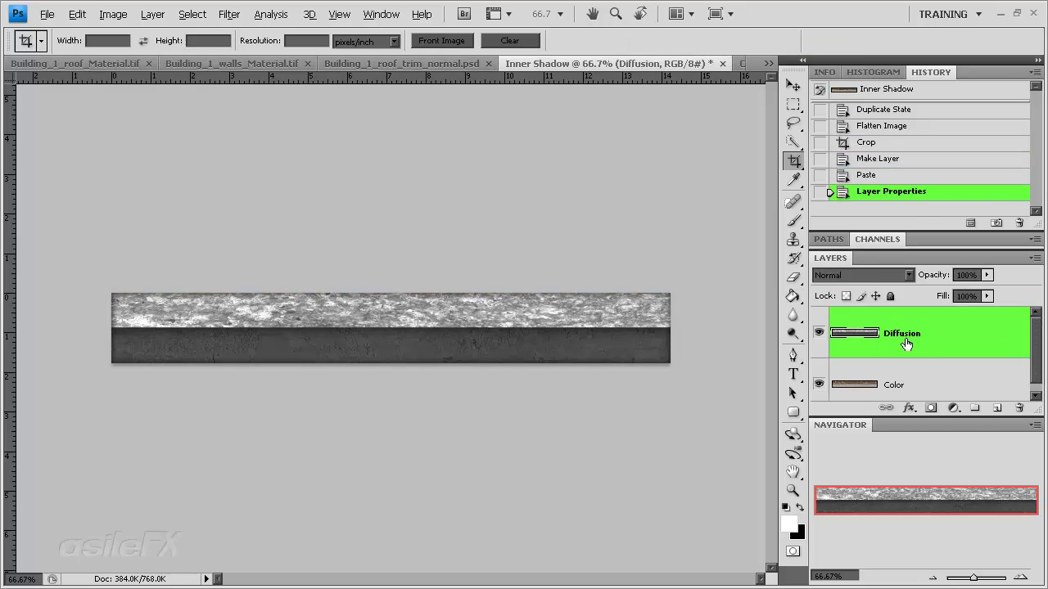
# Step: Switch to the Color Overlay document and clear its selection
pyautogui.click(744, 63)
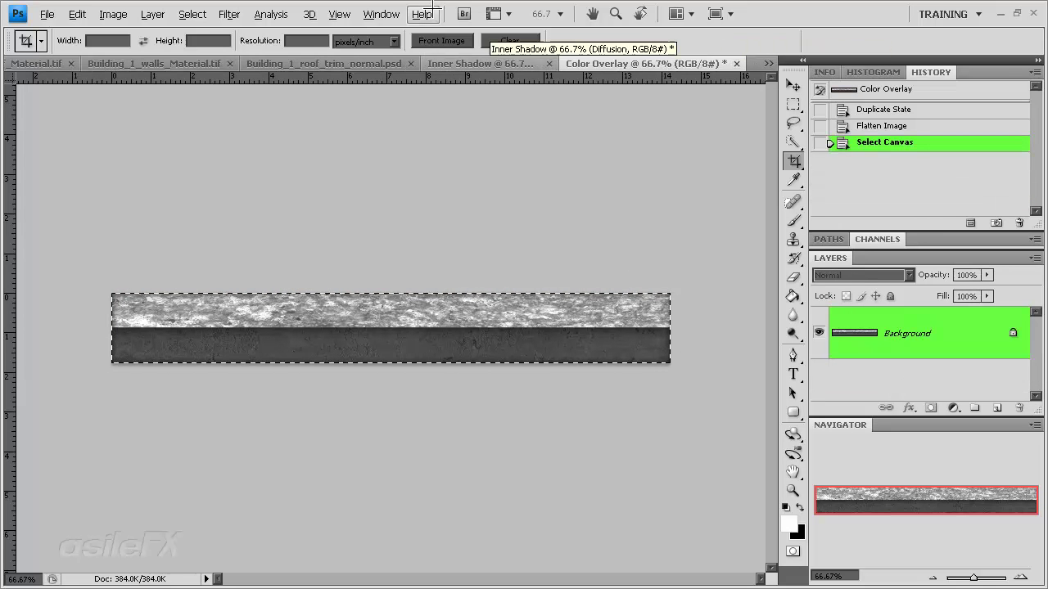
pyautogui.click(193, 14)
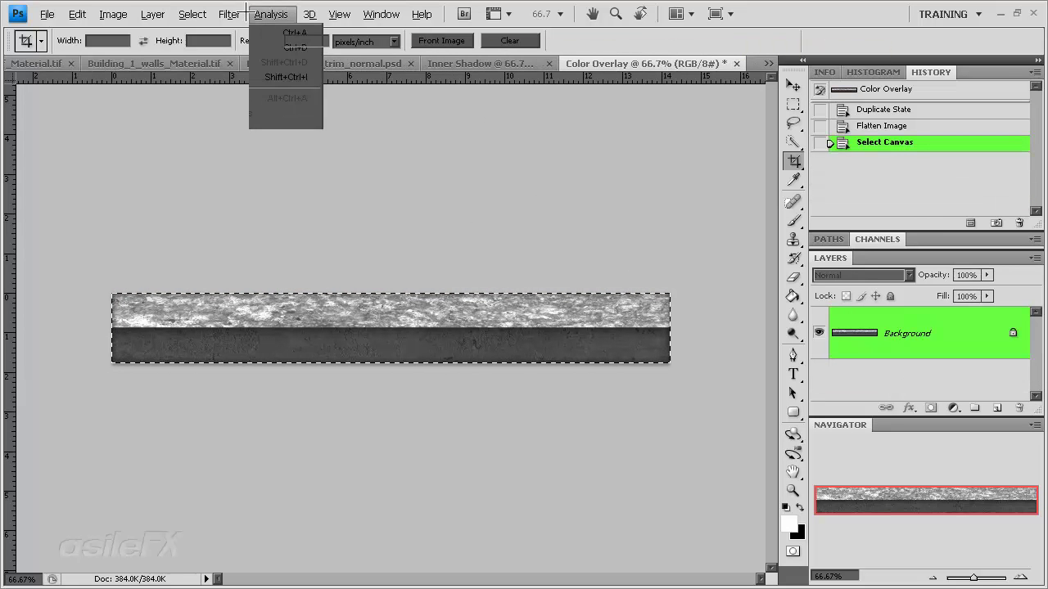
pyautogui.click(227, 175)
pyautogui.press('m')
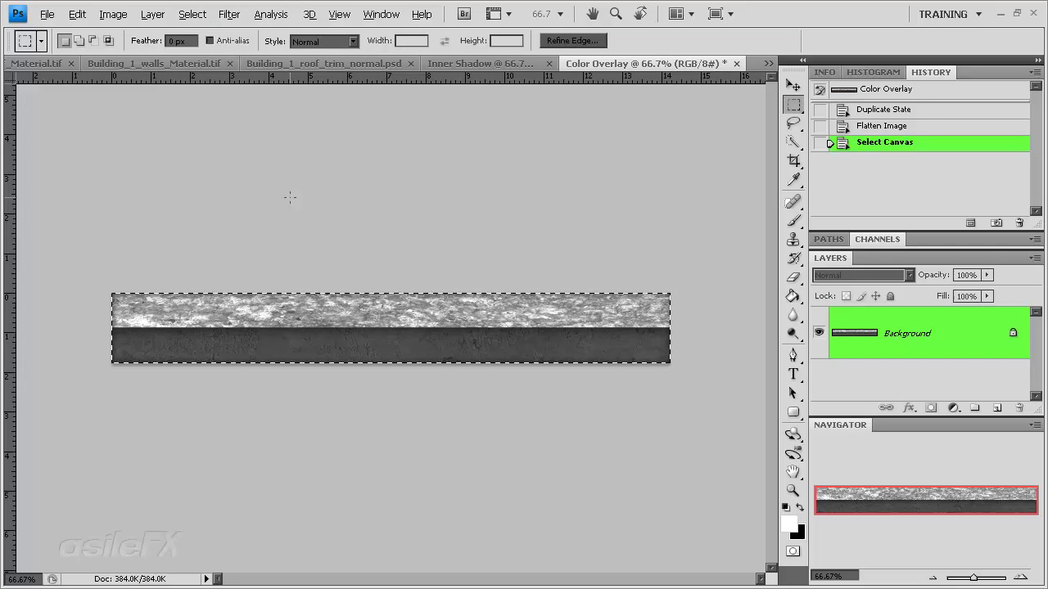
pyautogui.hotkey('ctrl', 'd')
# Step: Run NVIDIA NormalMapFilter at scale 20 with Colorspace conversion on the greyscale strip
pyautogui.click(244, 10)
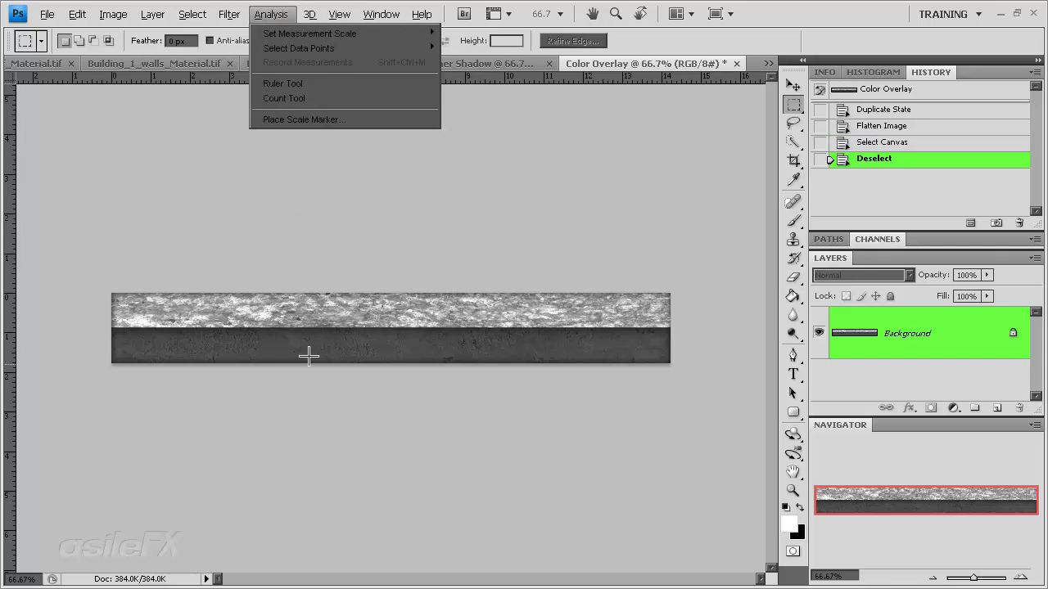
pyautogui.moveTo(317, 373)
pyautogui.click(419, 369)
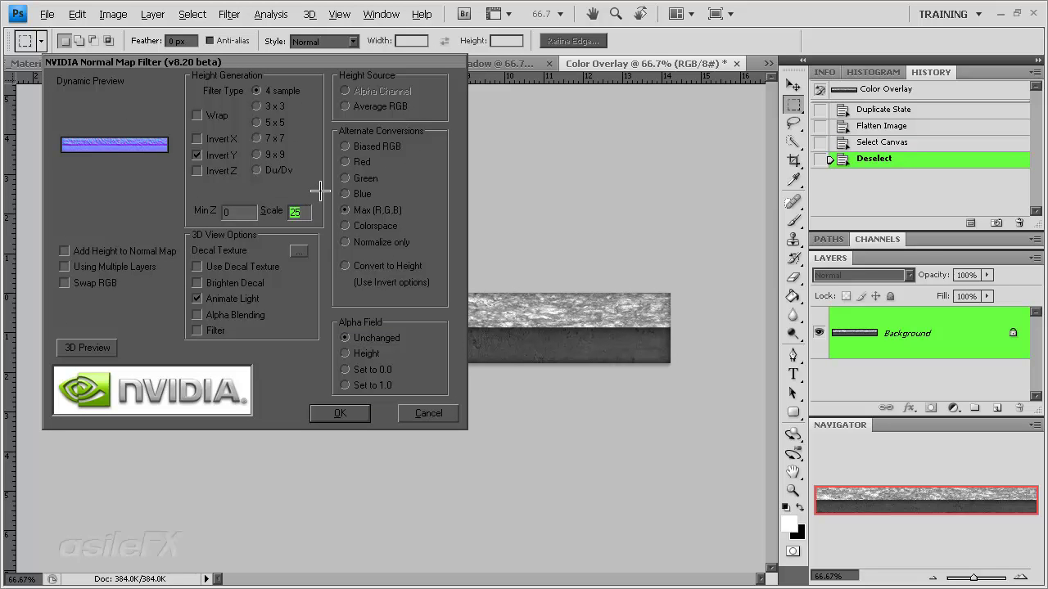
pyautogui.write('20')
pyautogui.click(275, 121)
pyautogui.click(286, 94)
pyautogui.click(376, 211)
pyautogui.click(375, 227)
pyautogui.click(344, 413)
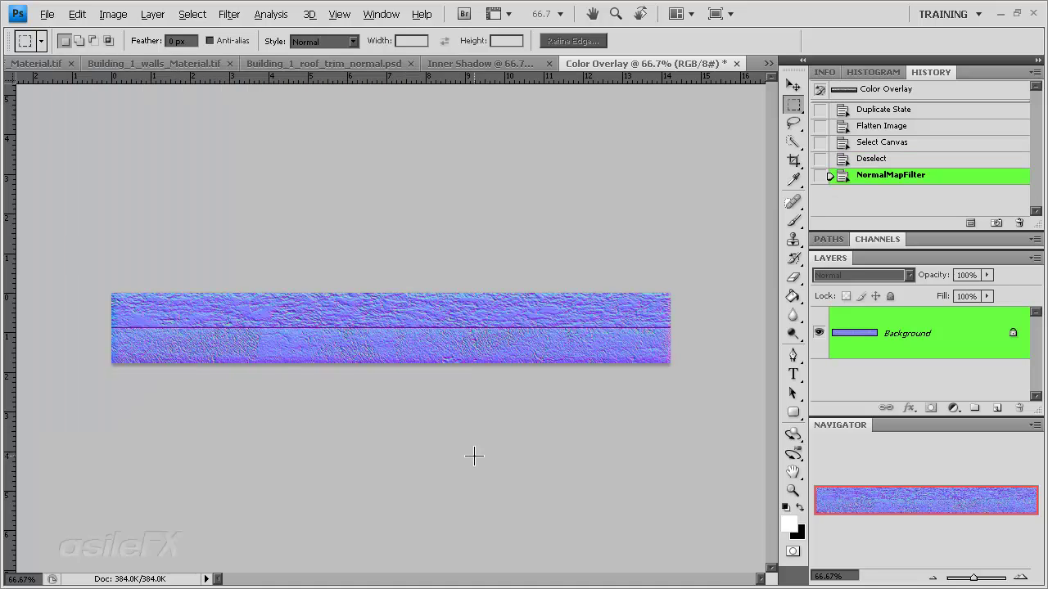
# Step: Redo the normal map conversion using Max (R,G,B) instead of Colorspace
pyautogui.hotkey('ctrl', 'z')
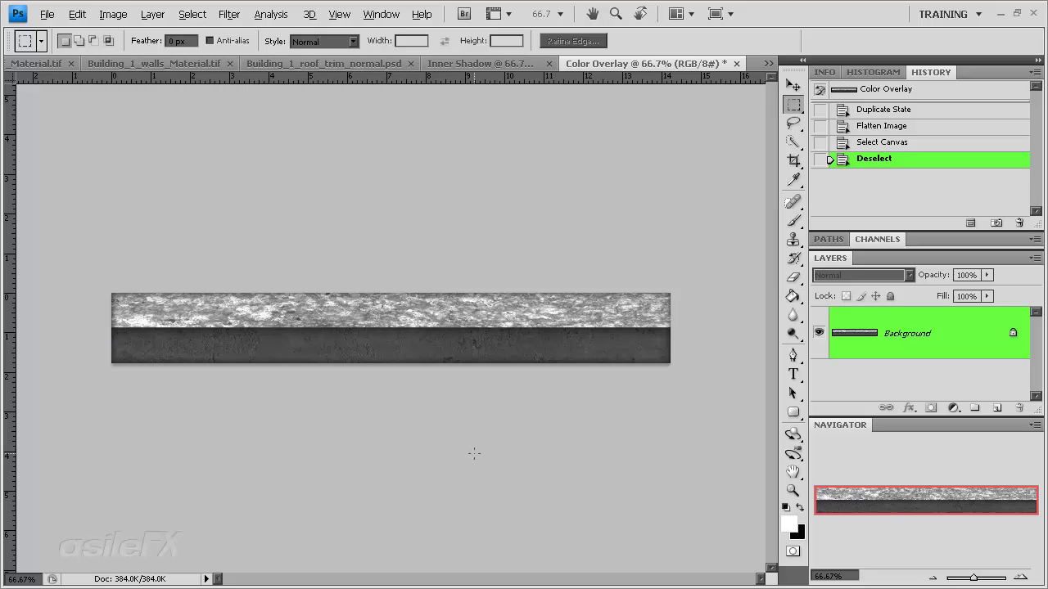
pyautogui.click(229, 14)
pyautogui.moveTo(333, 369)
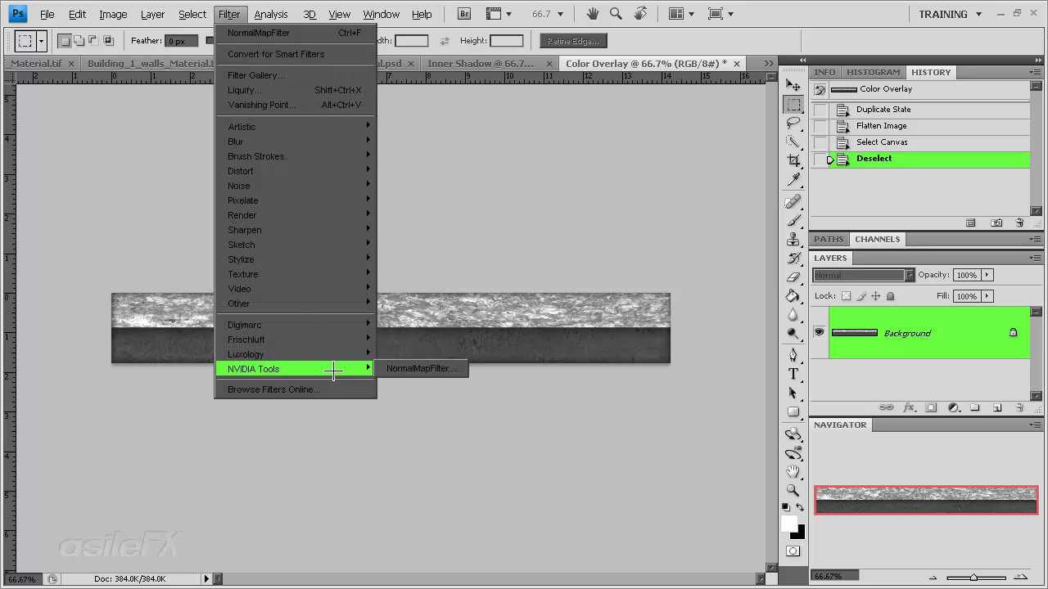
pyautogui.click(417, 369)
pyautogui.click(364, 210)
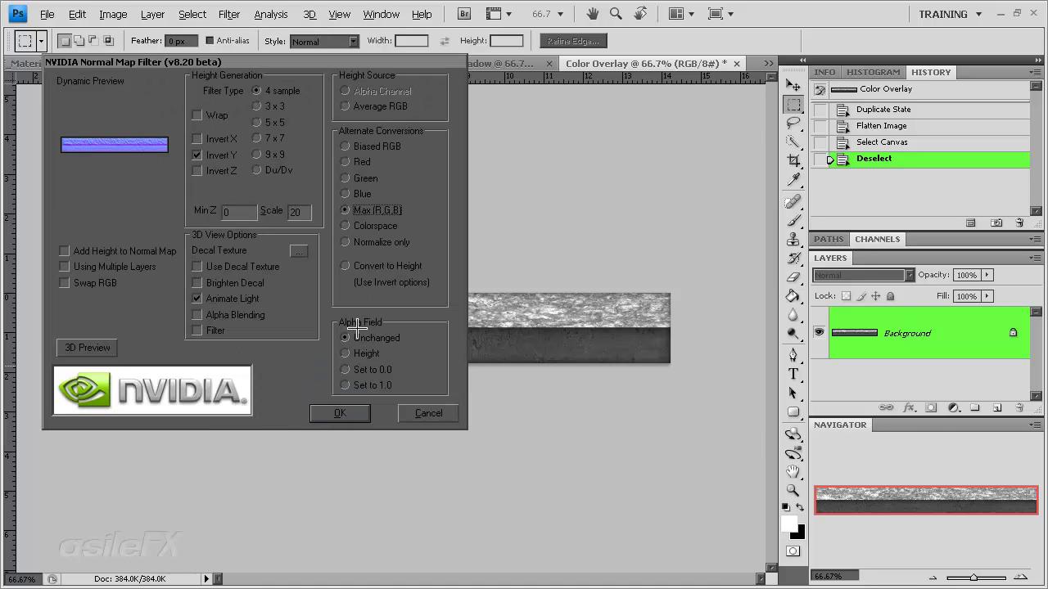
pyautogui.click(341, 414)
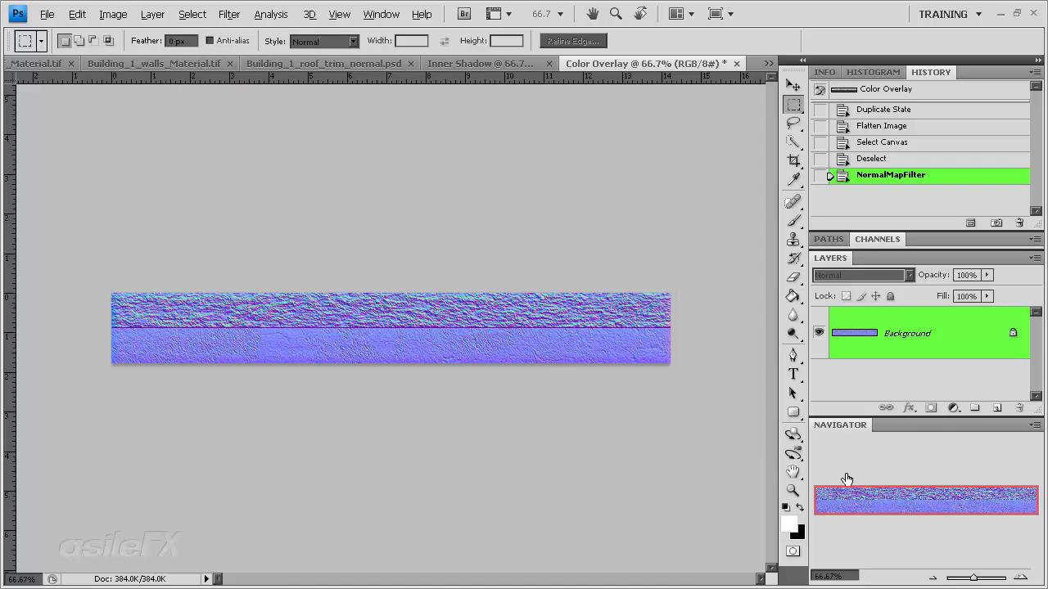
# Step: Inspect the normal map by zooming between 100% and 300% in the Navigator
pyautogui.click(1020, 578)
pyautogui.click(1020, 578)
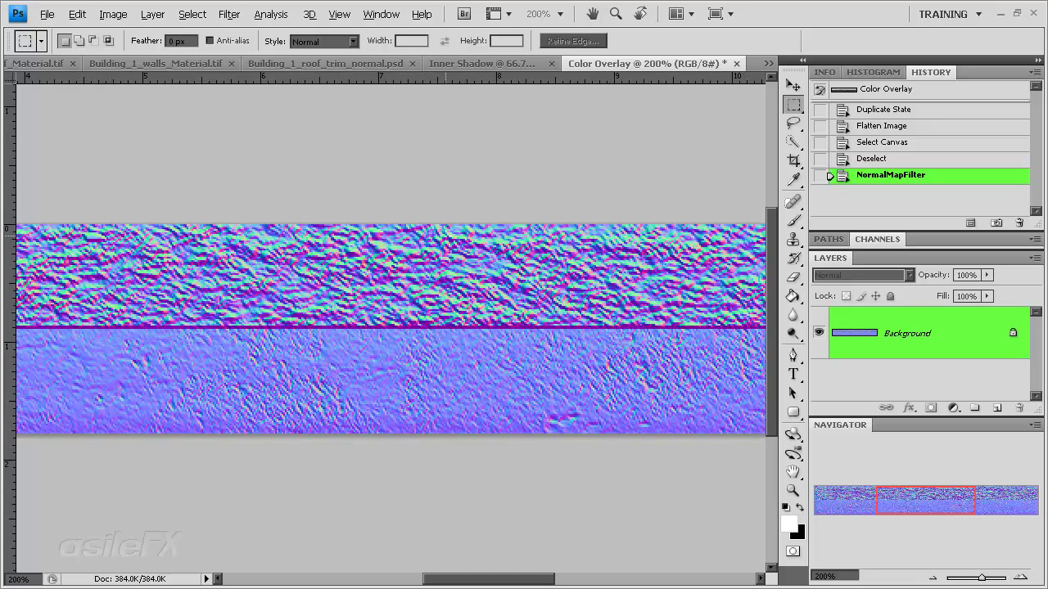
pyautogui.moveTo(913, 501)
pyautogui.mouseDown()
pyautogui.moveTo(957, 496)
pyautogui.moveTo(922, 501)
pyautogui.mouseUp()
pyautogui.click(932, 578)
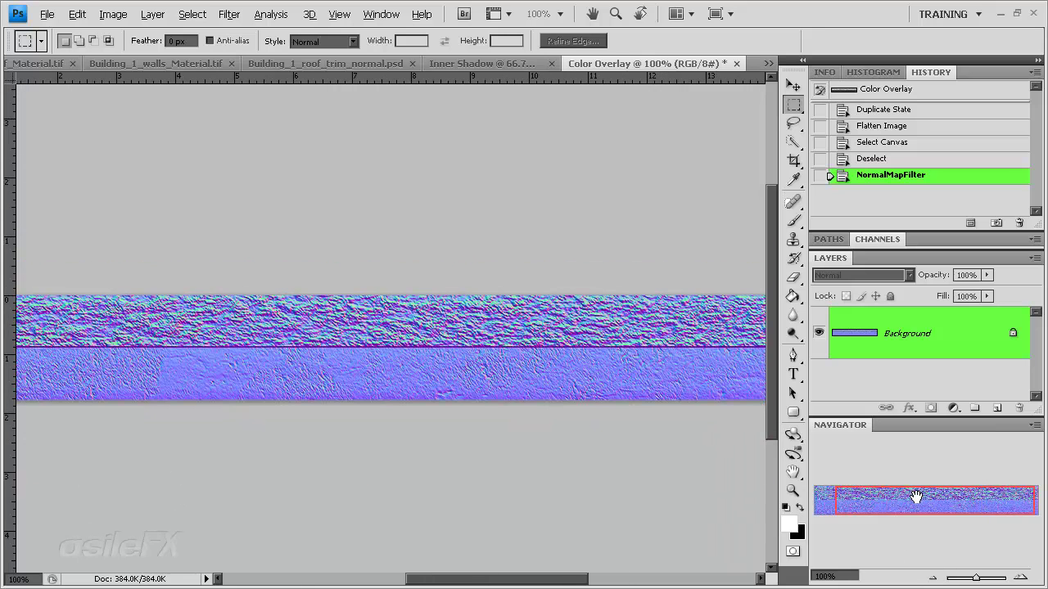
pyautogui.click(1019, 578)
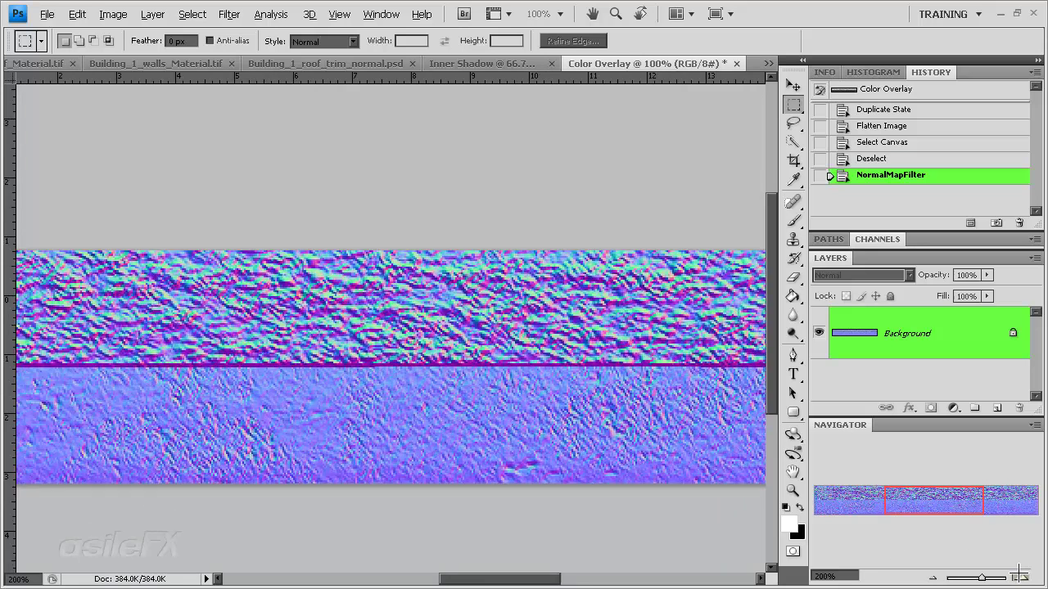
pyautogui.click(1019, 578)
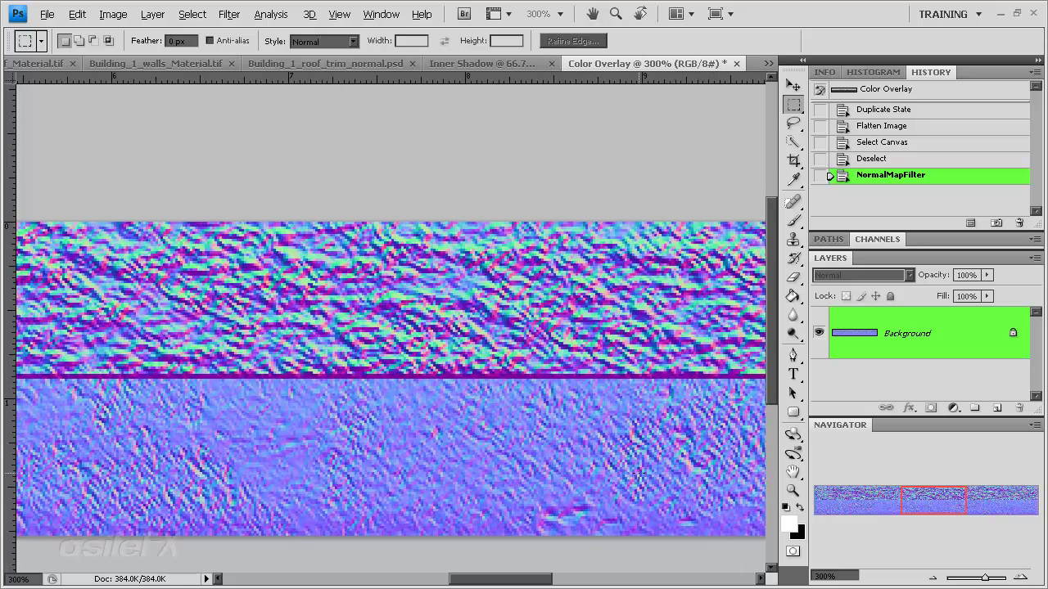
# Step: Regenerate the normal map once more and zoom back out to 66.7%
pyautogui.hotkey('ctrl', 'z')
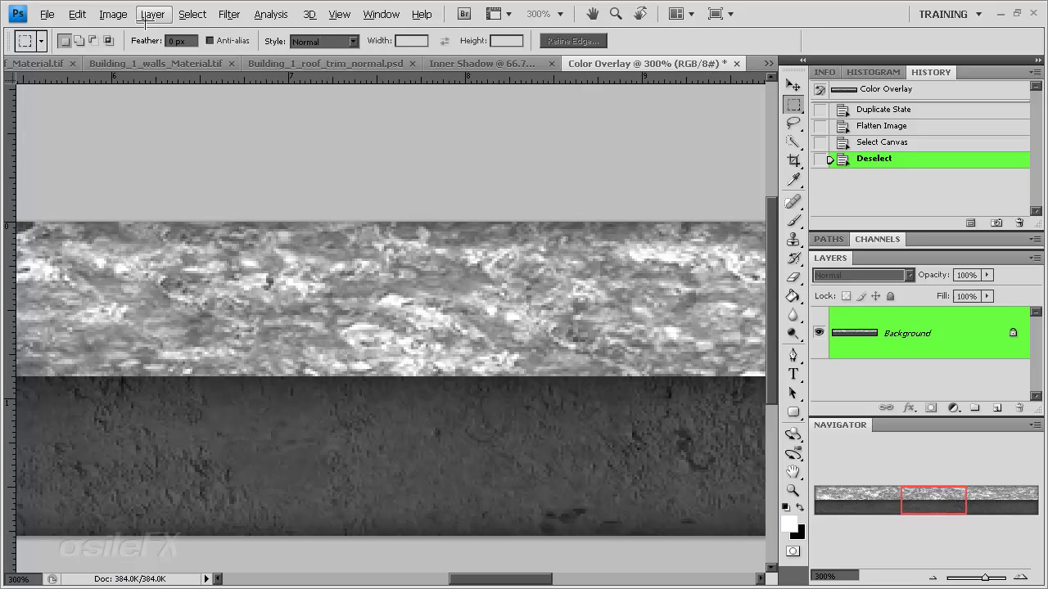
pyautogui.click(229, 14)
pyautogui.moveTo(292, 368)
pyautogui.click(413, 369)
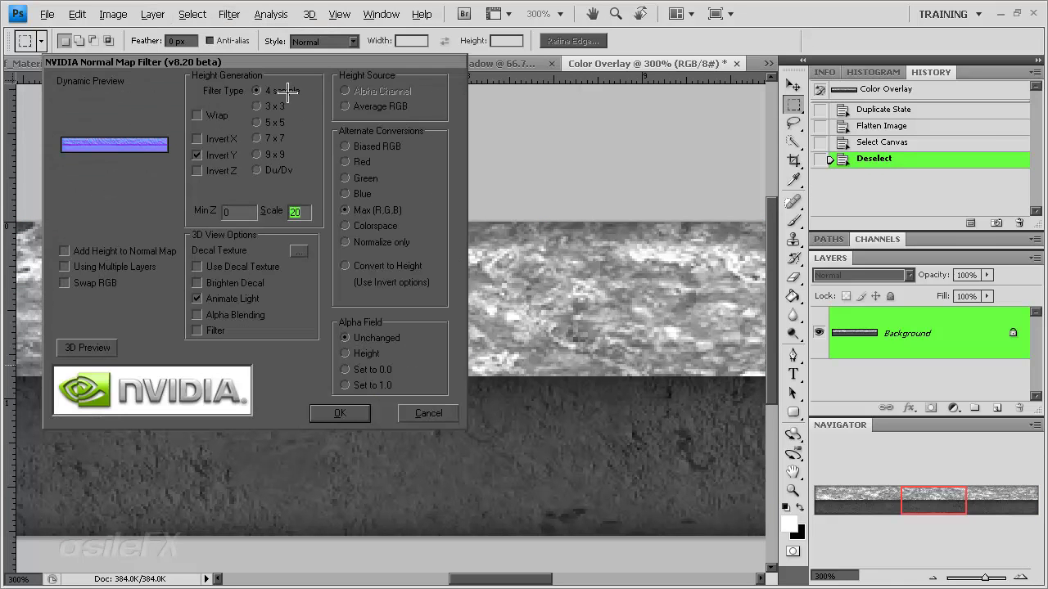
pyautogui.click(341, 409)
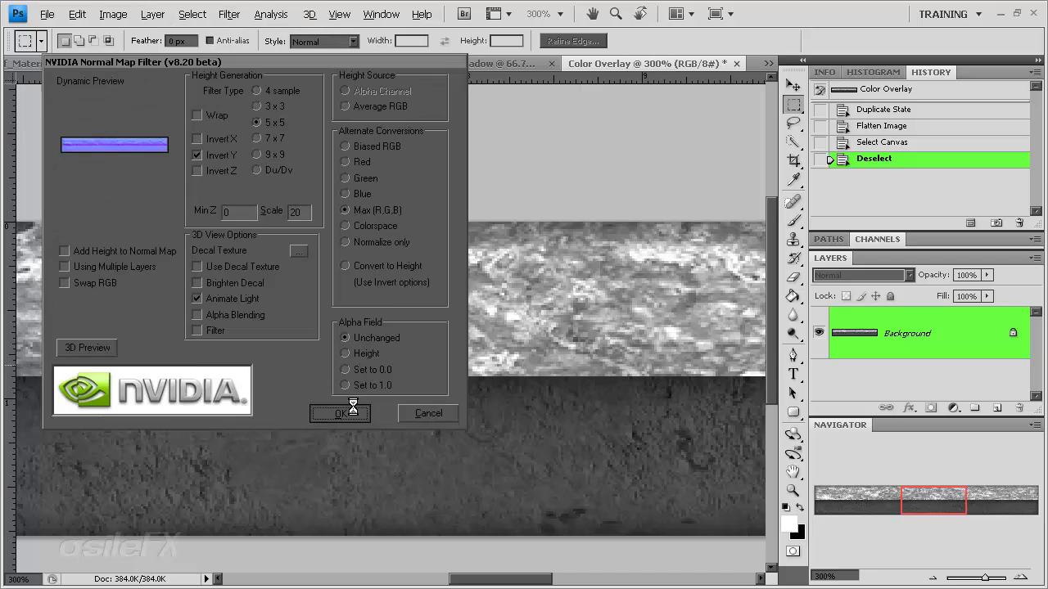
pyautogui.click(932, 578)
pyautogui.click(931, 578)
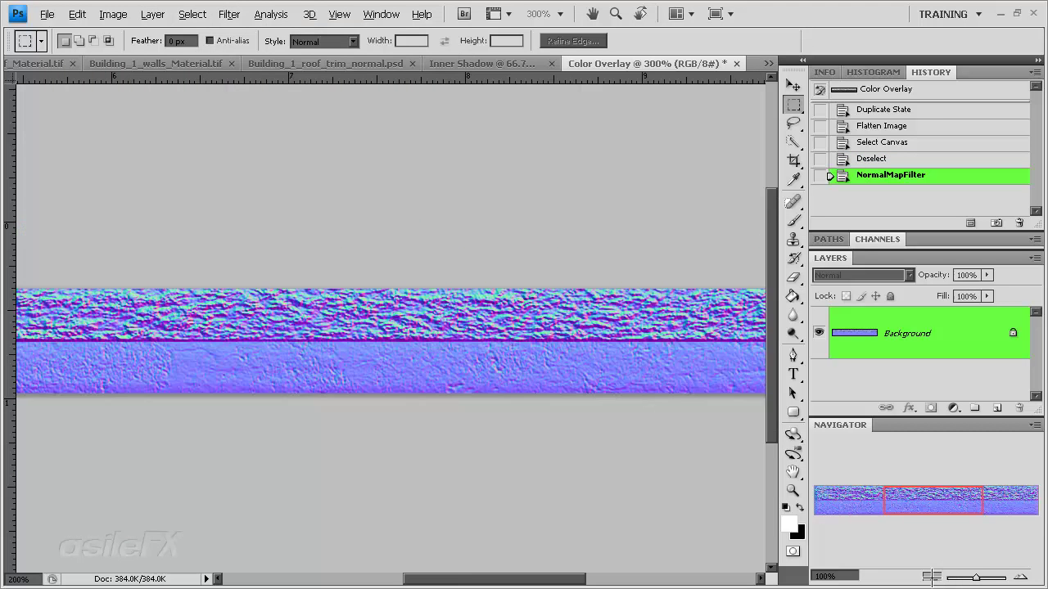
pyautogui.click(932, 578)
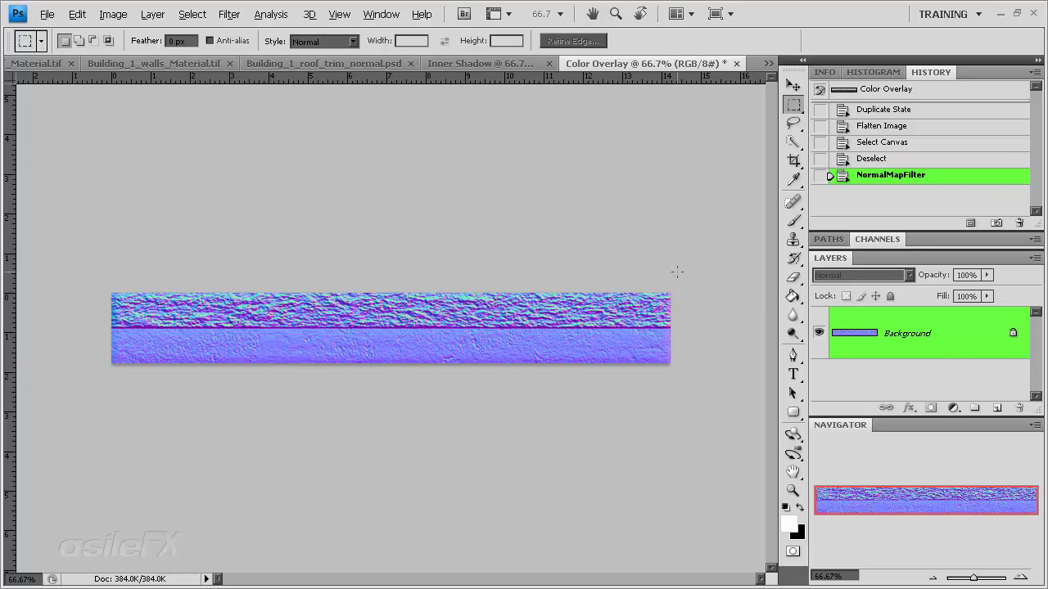
# Step: Paste the normal map into the Inner Shadow document as a layer named Normal
pyautogui.hotkey('ctrl', 'a')
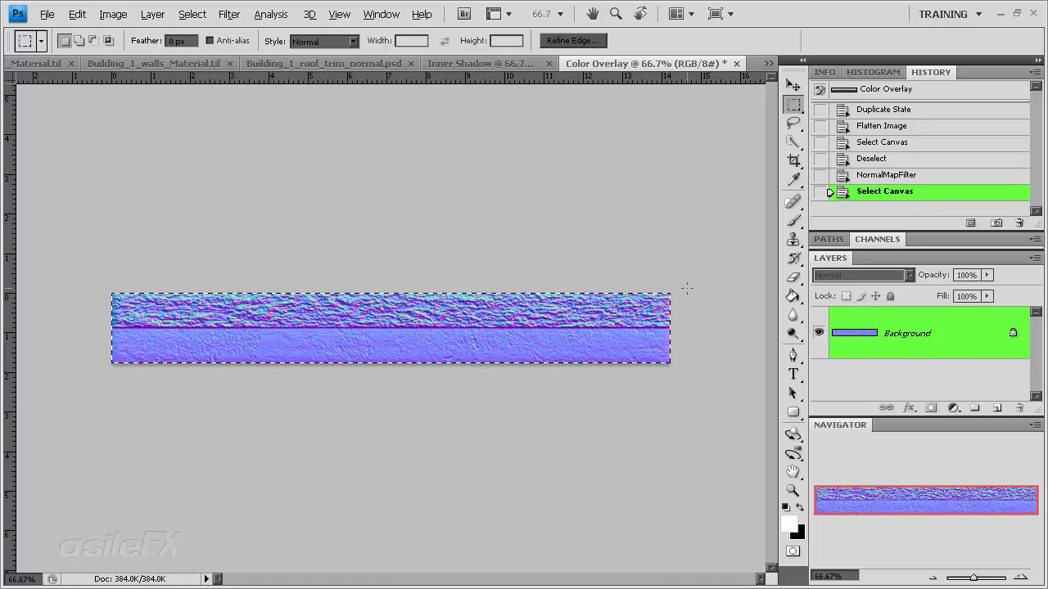
pyautogui.rightClick(898, 347)
pyautogui.click(982, 339)
pyautogui.click(443, 64)
pyautogui.hotkey('ctrl', 'v')
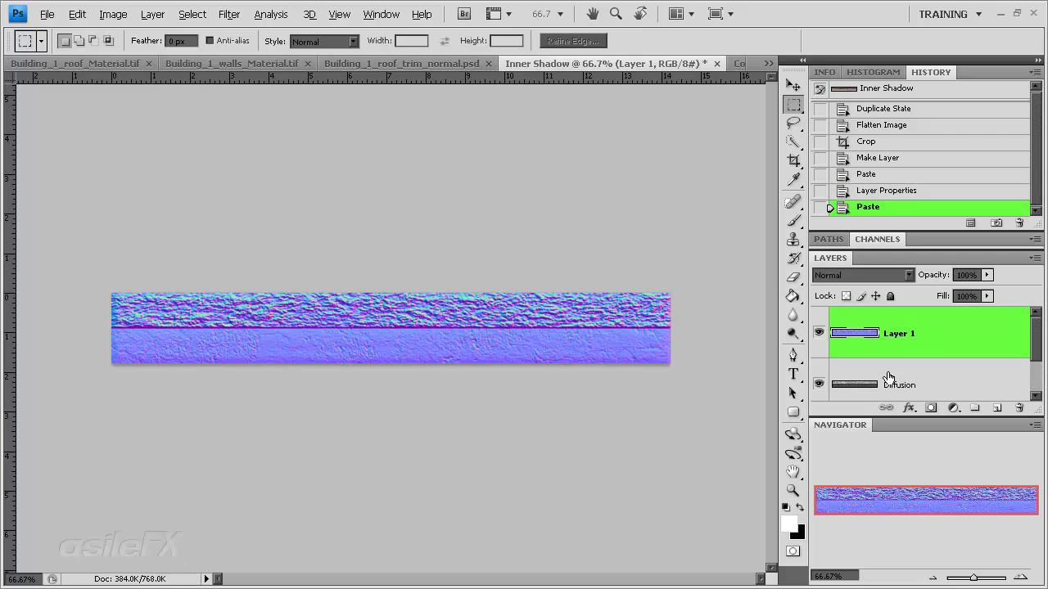
pyautogui.doubleClick(900, 334)
pyautogui.write('No')
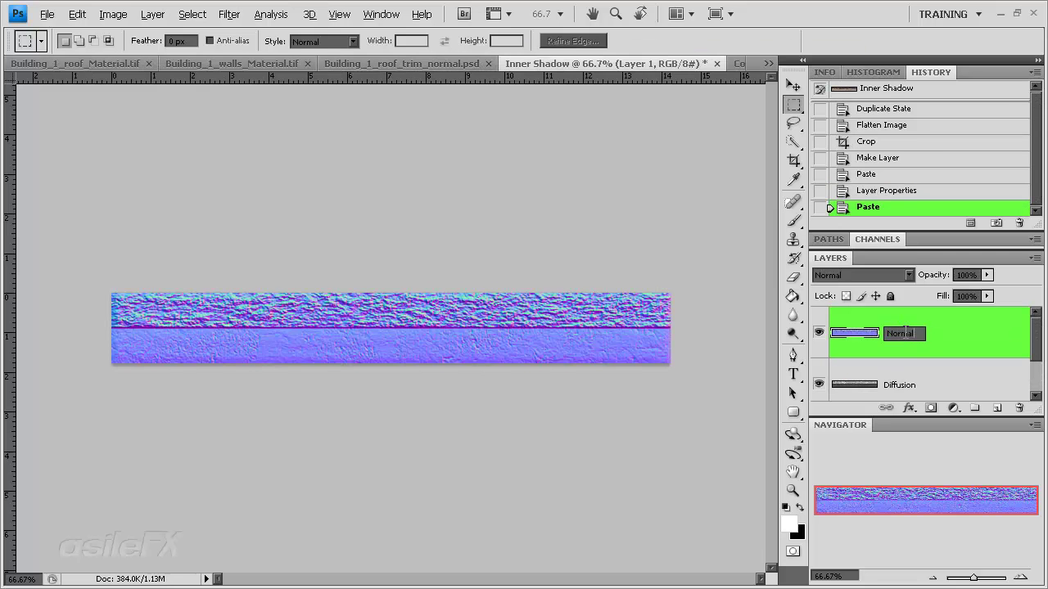
pyautogui.write('rmal')
pyautogui.press('Return')
# Step: Save as TIFF Building_1_roof_Trim_Material.tif with ZIP layer compression
pyautogui.hotkey('ctrl', 'shift', 's')
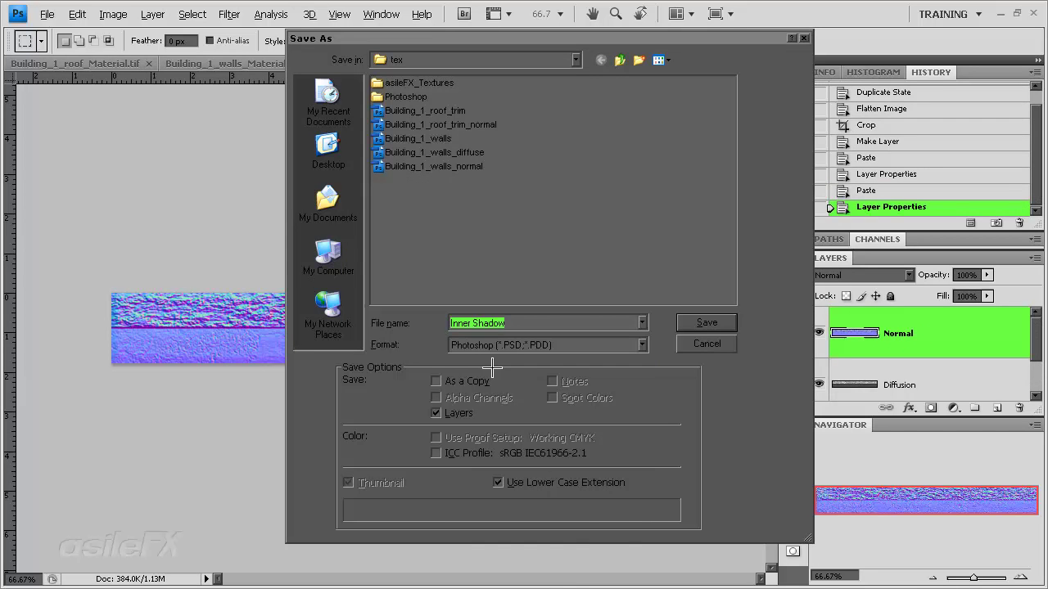
pyautogui.click(507, 345)
pyautogui.click(513, 583)
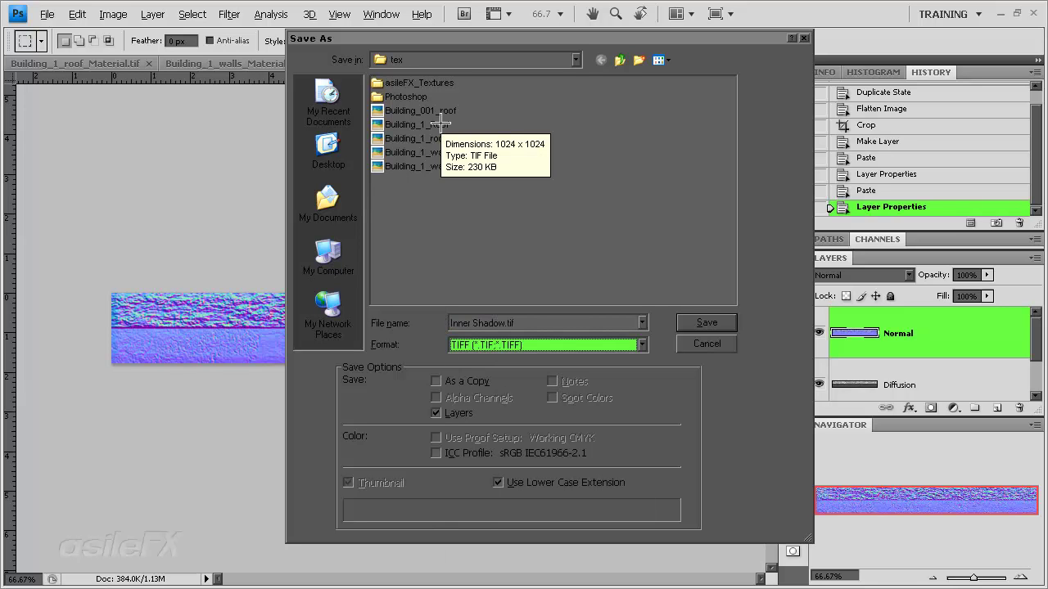
pyautogui.click(467, 139)
pyautogui.click(564, 321)
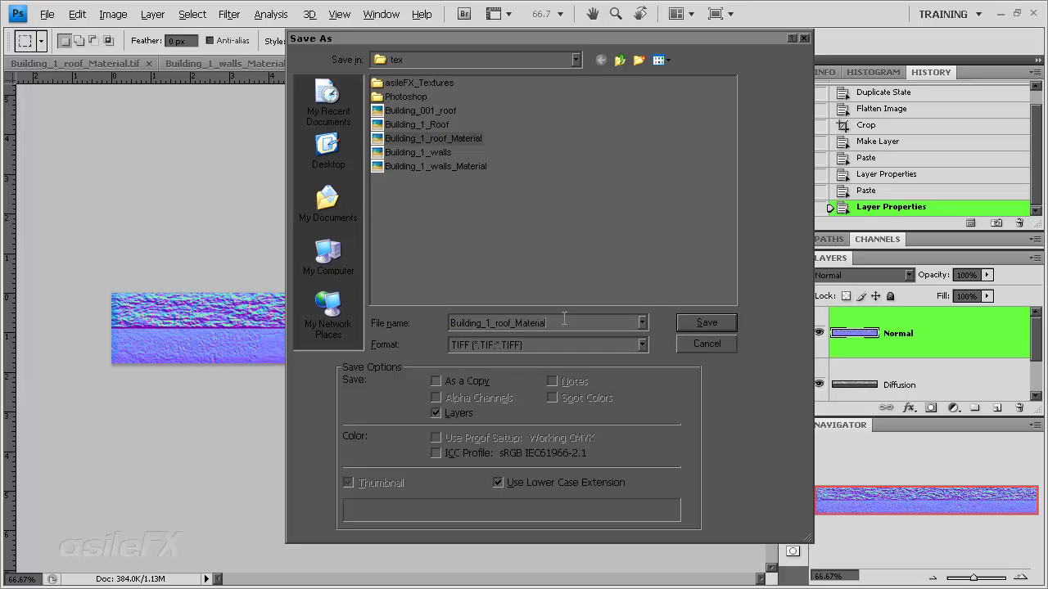
pyautogui.write('_')
pyautogui.click(703, 321)
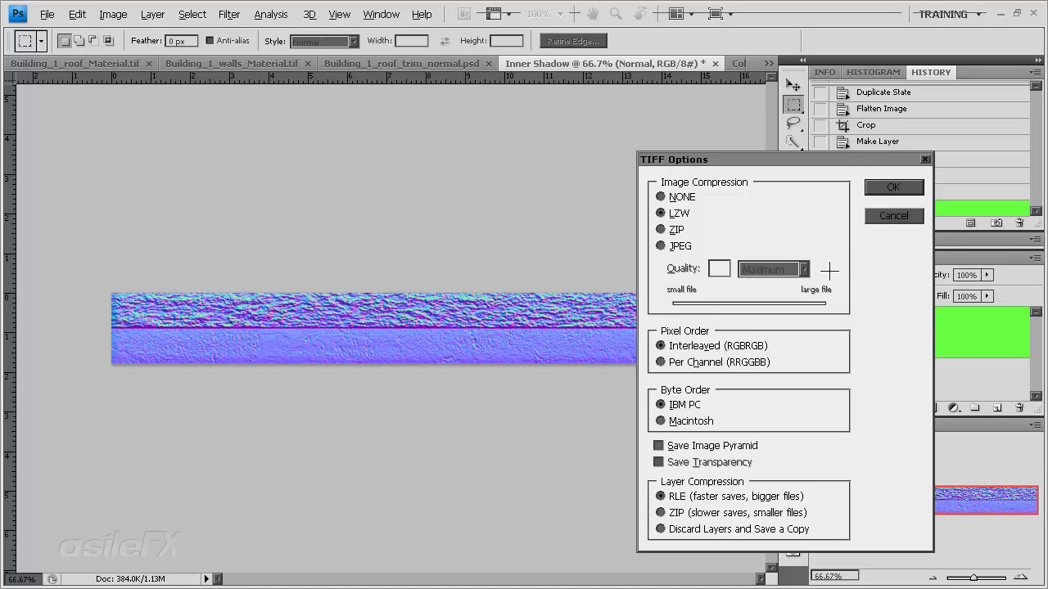
pyautogui.click(706, 513)
pyautogui.click(890, 186)
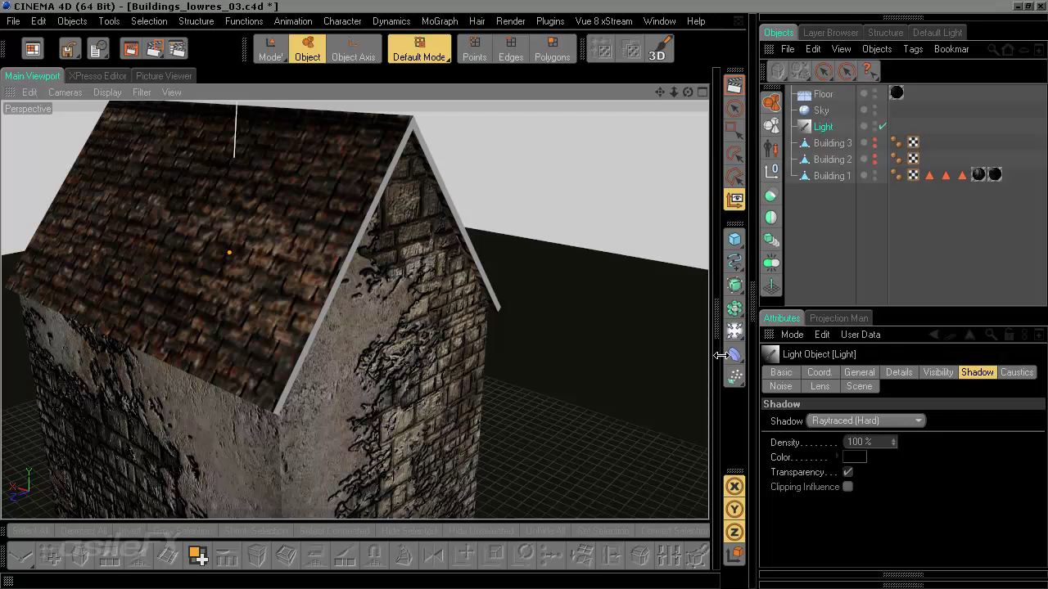
# Step: Create a new material named Roof Trim and open it for editing
pyautogui.click(717, 327)
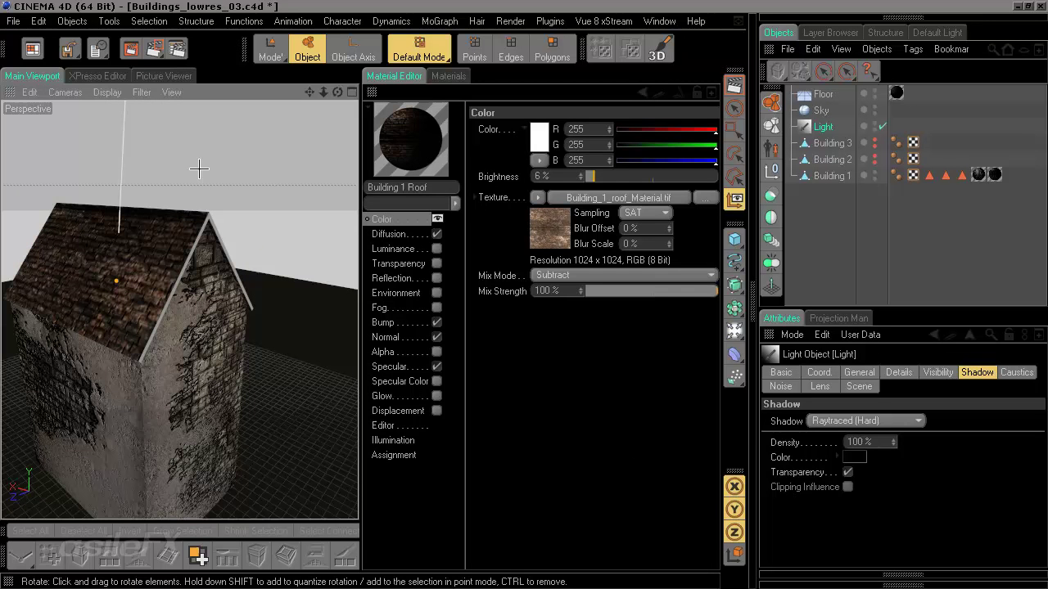
pyautogui.click(448, 75)
pyautogui.doubleClick(514, 304)
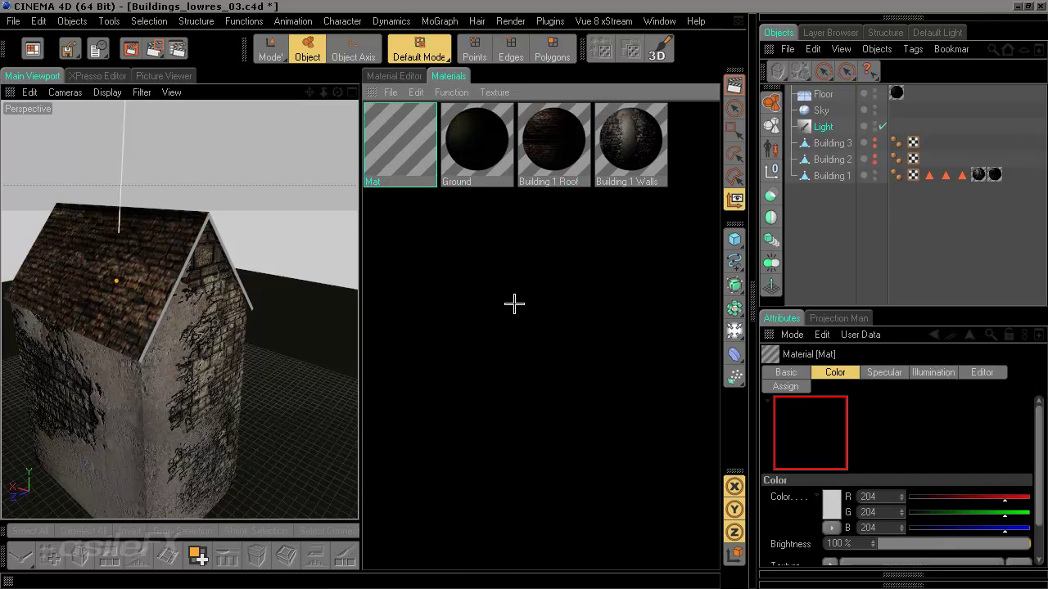
pyautogui.doubleClick(375, 181)
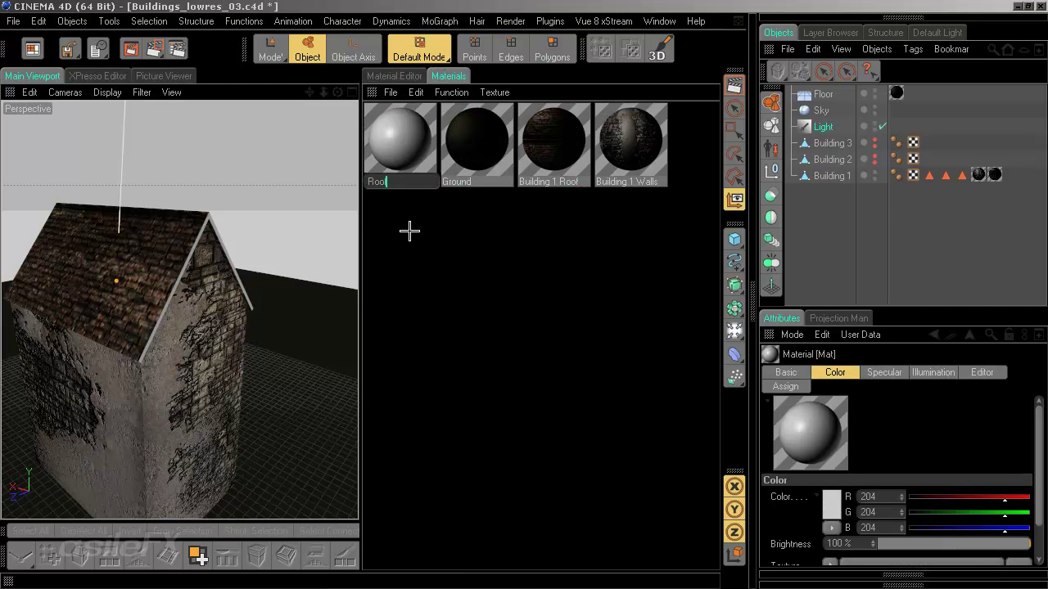
pyautogui.write('Roof Trim')
pyautogui.press('Return')
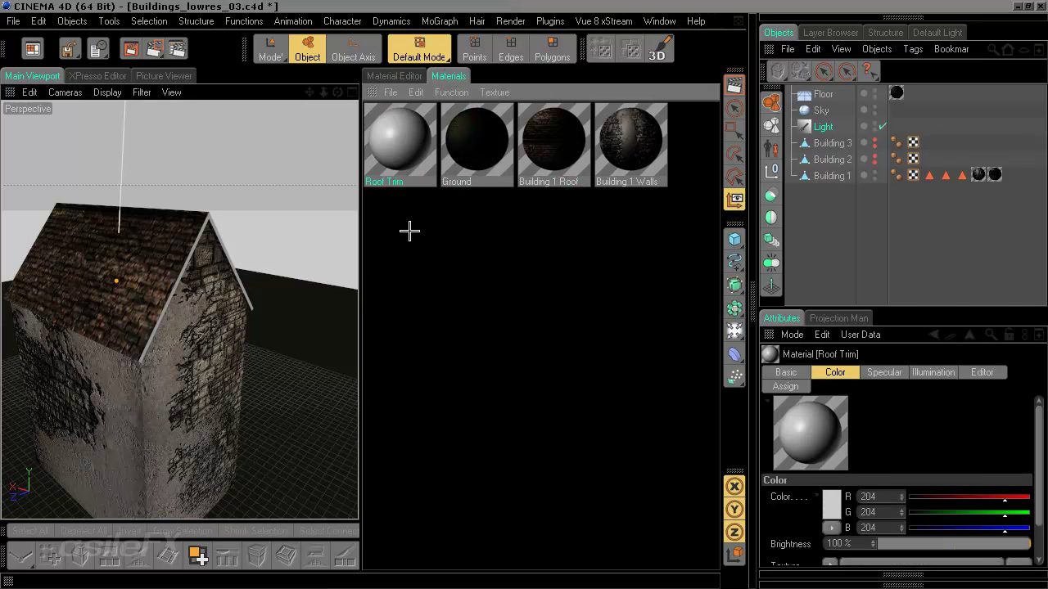
pyautogui.doubleClick(397, 121)
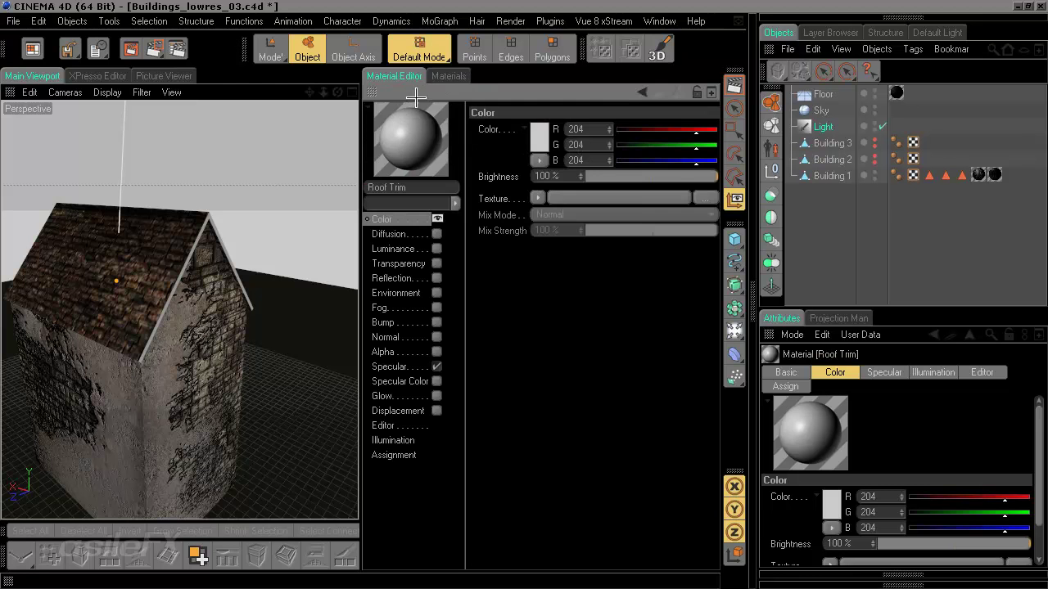
# Step: Load Building_1_roof_Trim_Material.tif into the Color channel using its Color layer
pyautogui.click(537, 197)
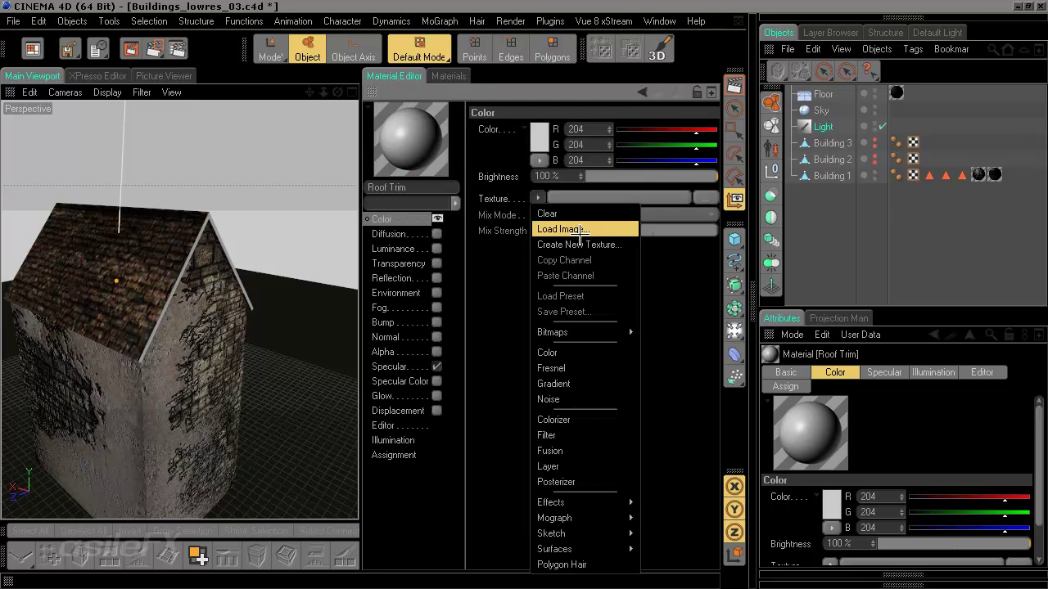
pyautogui.click(555, 213)
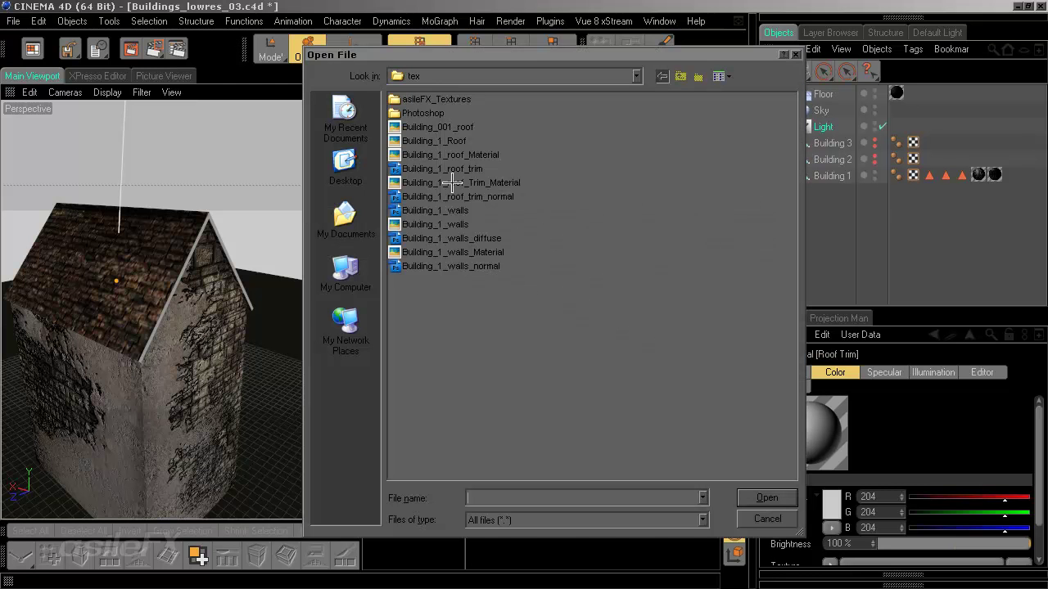
pyautogui.click(505, 183)
pyautogui.click(765, 499)
pyautogui.click(596, 200)
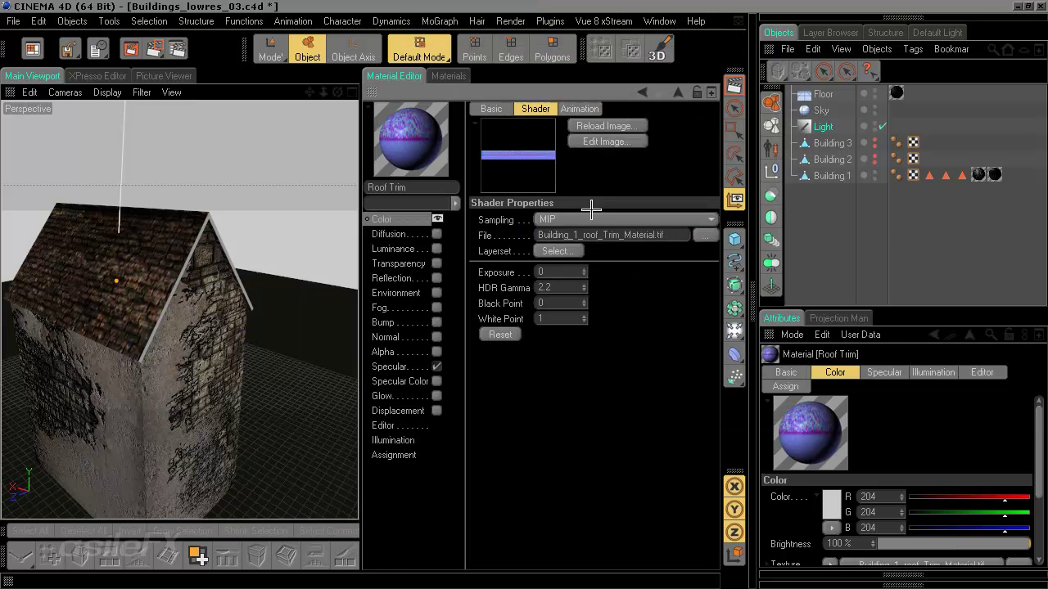
pyautogui.click(546, 251)
pyautogui.click(483, 264)
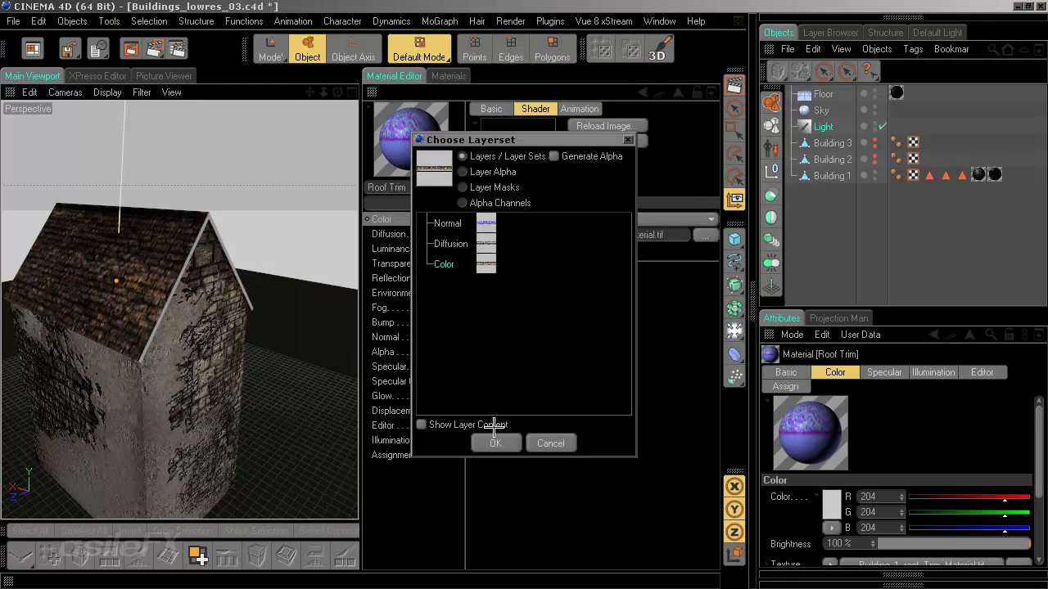
pyautogui.click(500, 442)
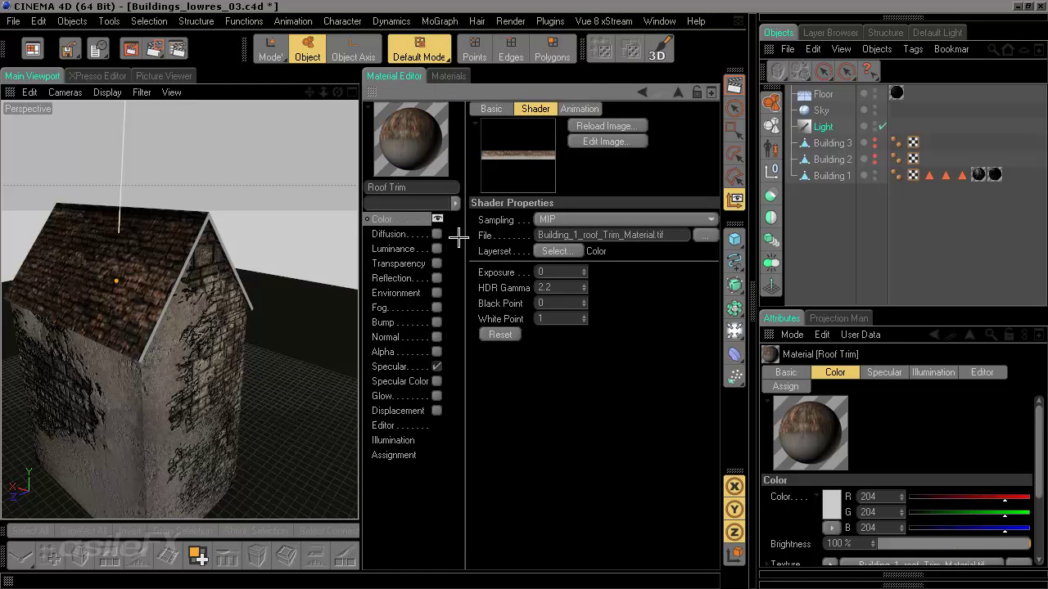
pyautogui.click(382, 219)
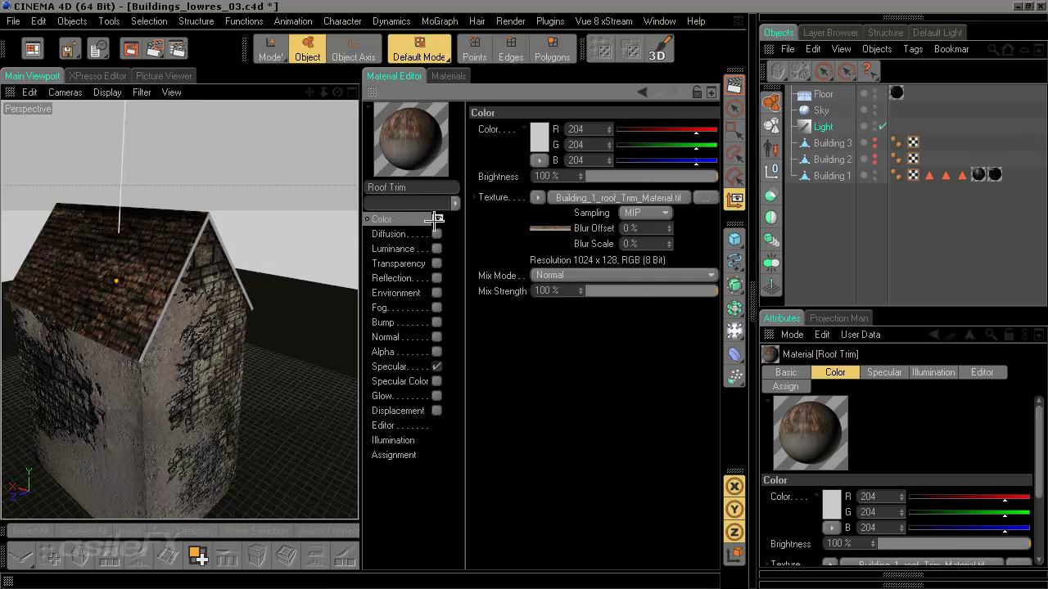
# Step: Enable Diffusion and paste the roof-trim texture into it
pyautogui.rightClick(497, 197)
pyautogui.click(461, 257)
pyautogui.click(436, 235)
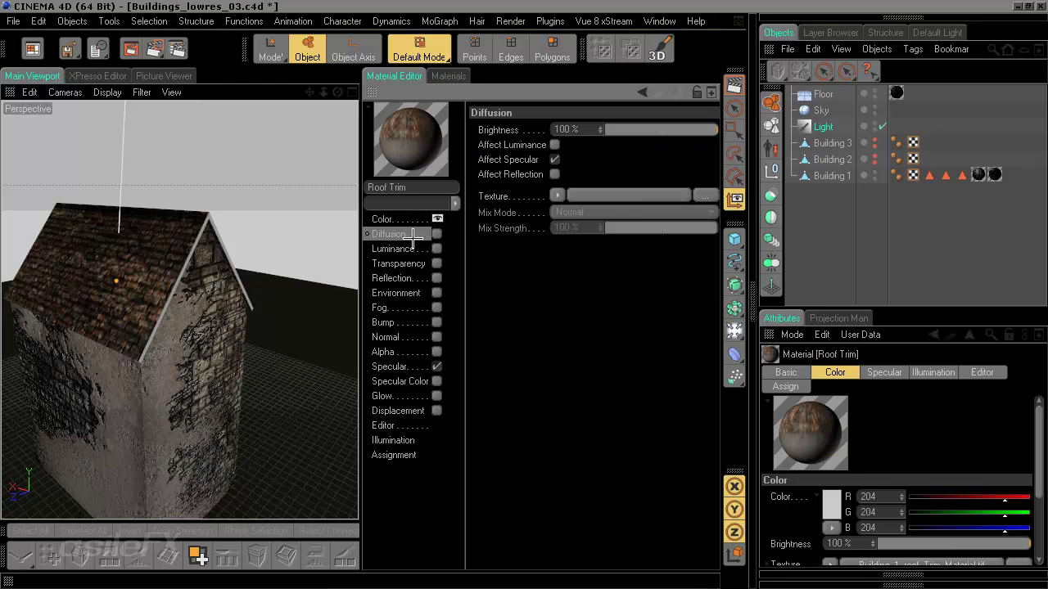
pyautogui.rightClick(503, 198)
pyautogui.click(538, 262)
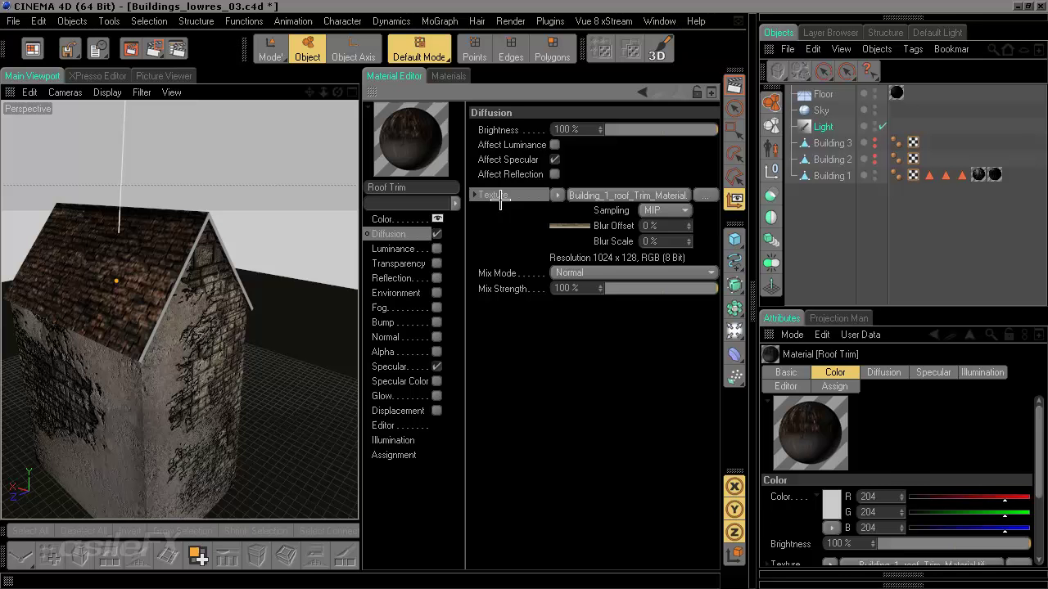
# Step: Enable Normal, paste the roof-trim texture, and set it to the image's Normal layer
pyautogui.click(437, 337)
pyautogui.rightClick(510, 227)
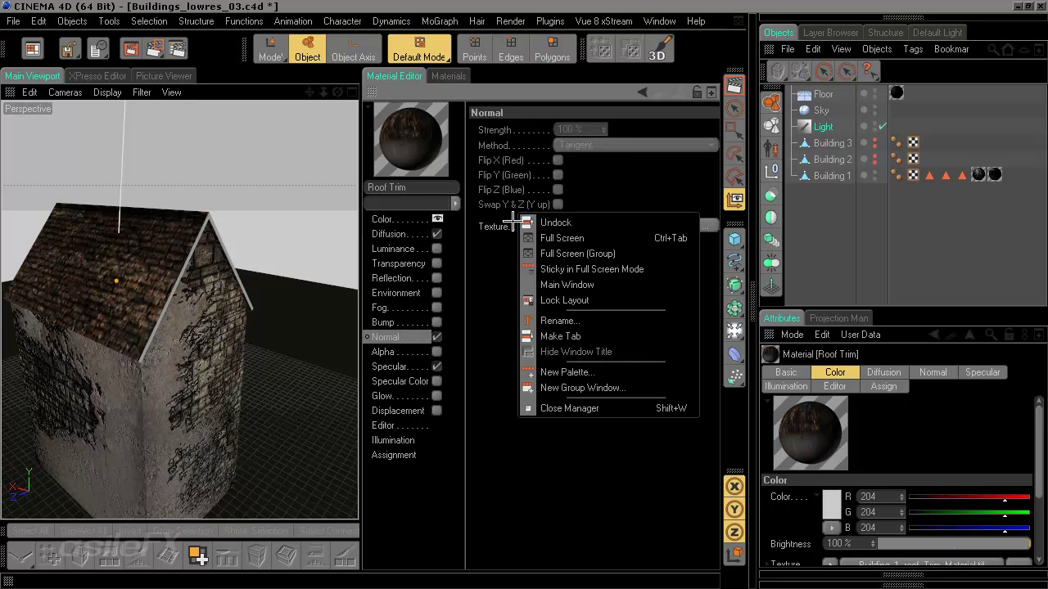
pyautogui.press('Escape')
pyautogui.rightClick(520, 228)
pyautogui.click(572, 283)
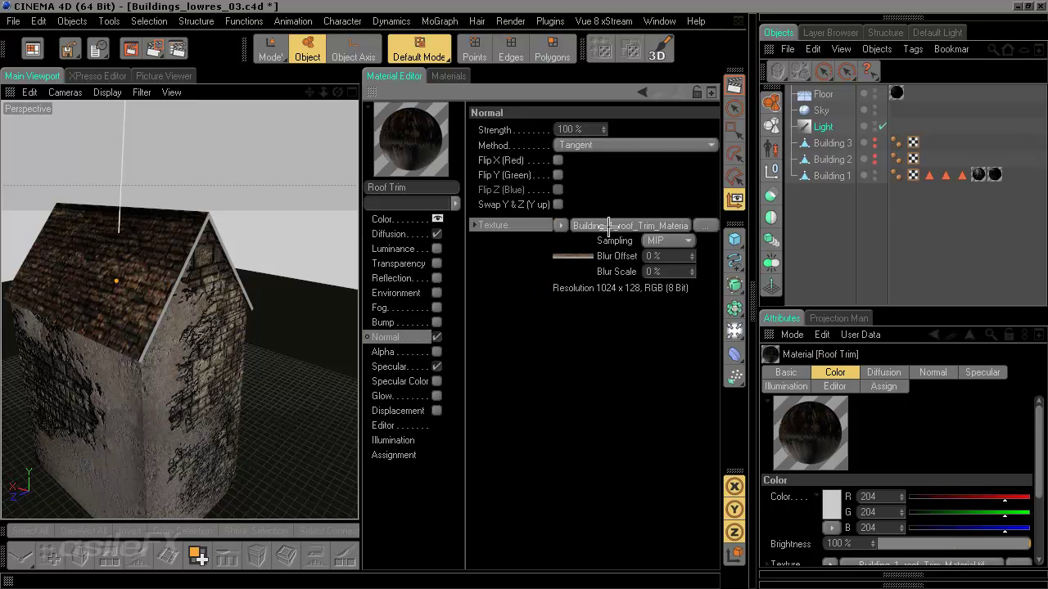
pyautogui.click(608, 226)
pyautogui.click(542, 254)
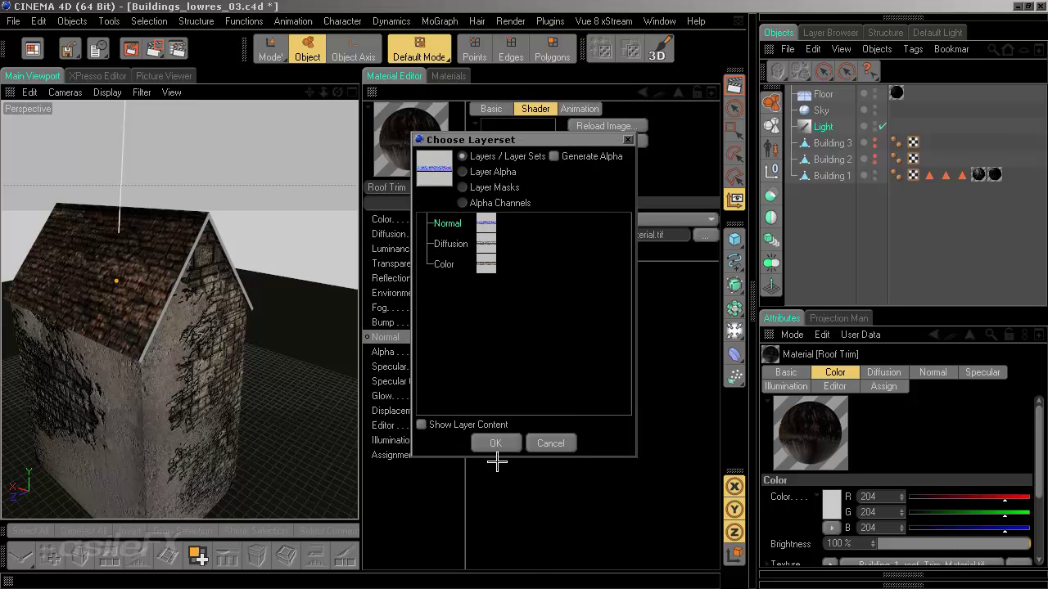
pyautogui.click(495, 443)
# Step: Set the Diffusion texture to the image's Diffusion layer with brightness 63%
pyautogui.click(403, 235)
pyautogui.click(583, 194)
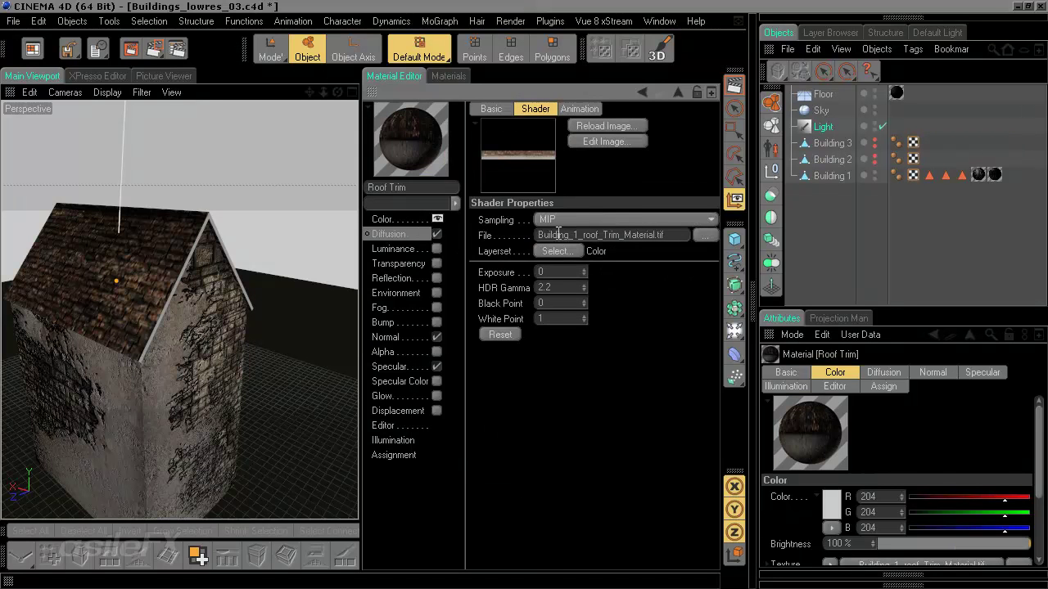
pyautogui.click(542, 251)
pyautogui.click(487, 243)
pyautogui.click(495, 443)
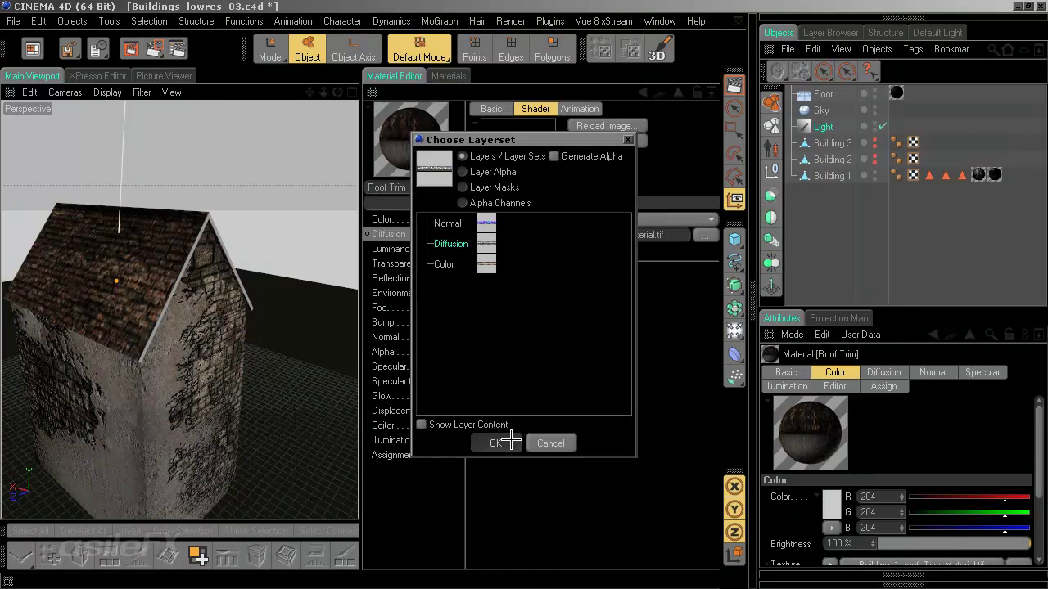
pyautogui.click(403, 235)
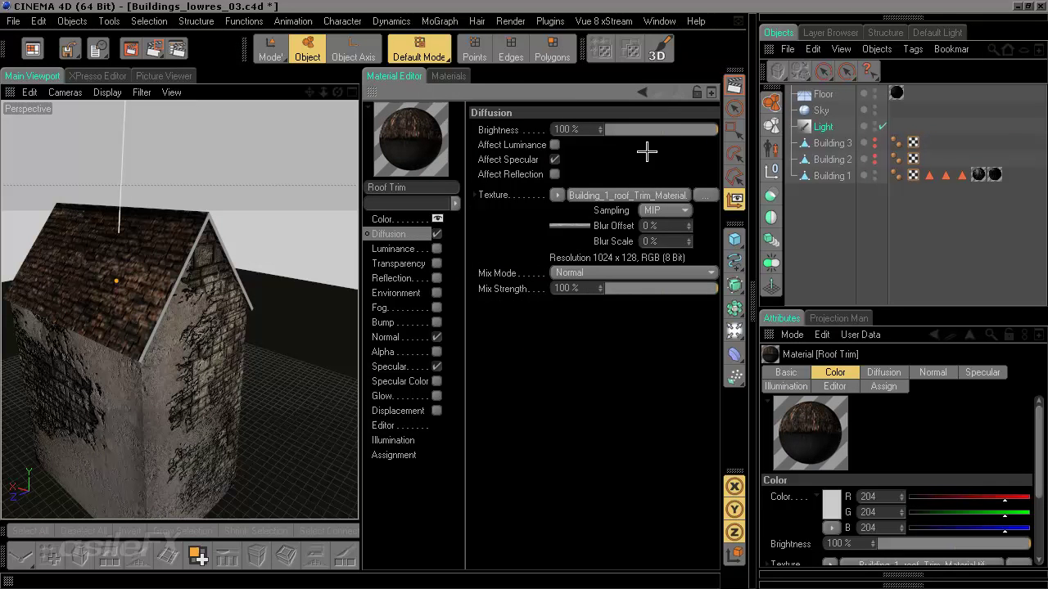
pyautogui.click(673, 129)
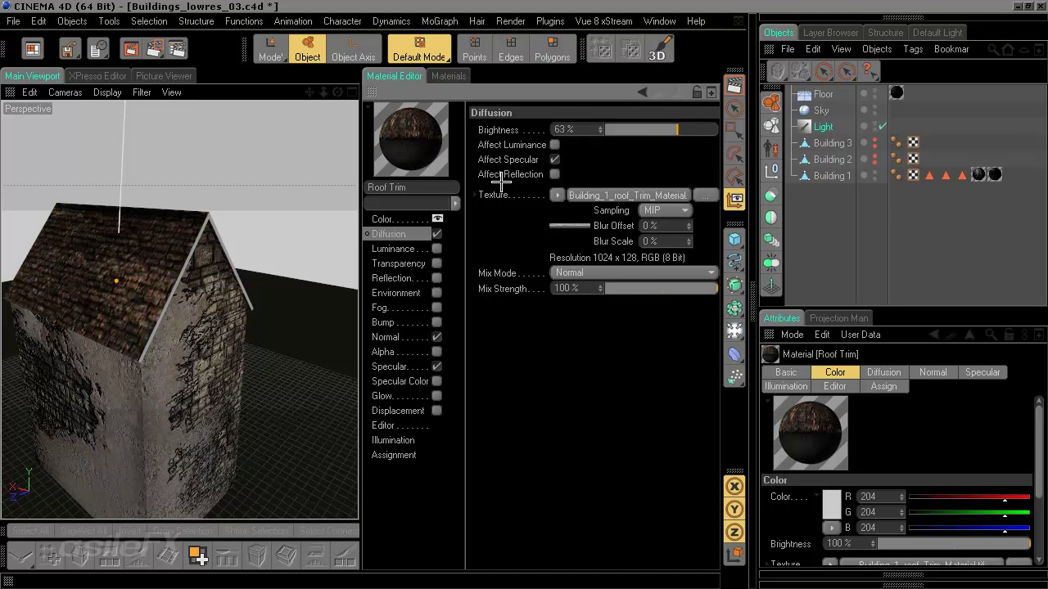
pyautogui.click(383, 219)
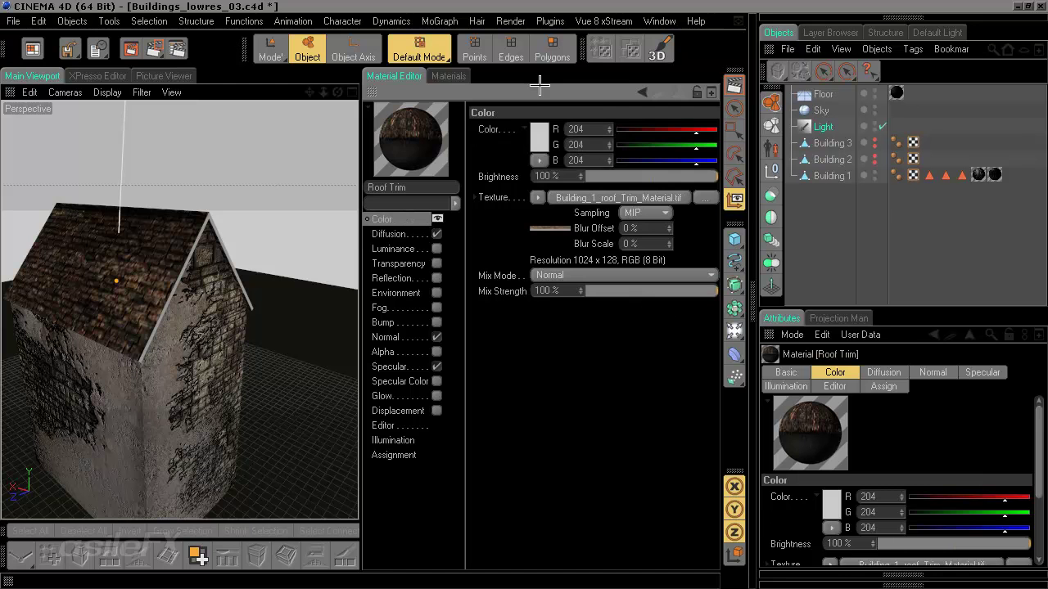
# Step: Drop Roof Trim onto Building 1 and restrict its texture tag to the Roof_trim selection
pyautogui.click(456, 75)
pyautogui.moveTo(408, 132); pyautogui.dragTo(838, 182)
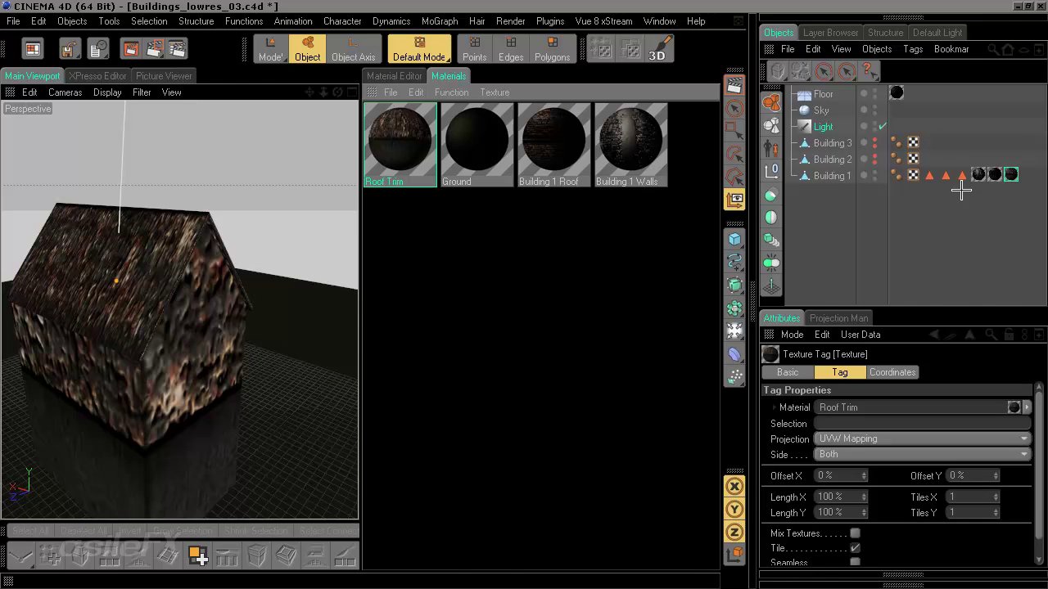
pyautogui.click(930, 176)
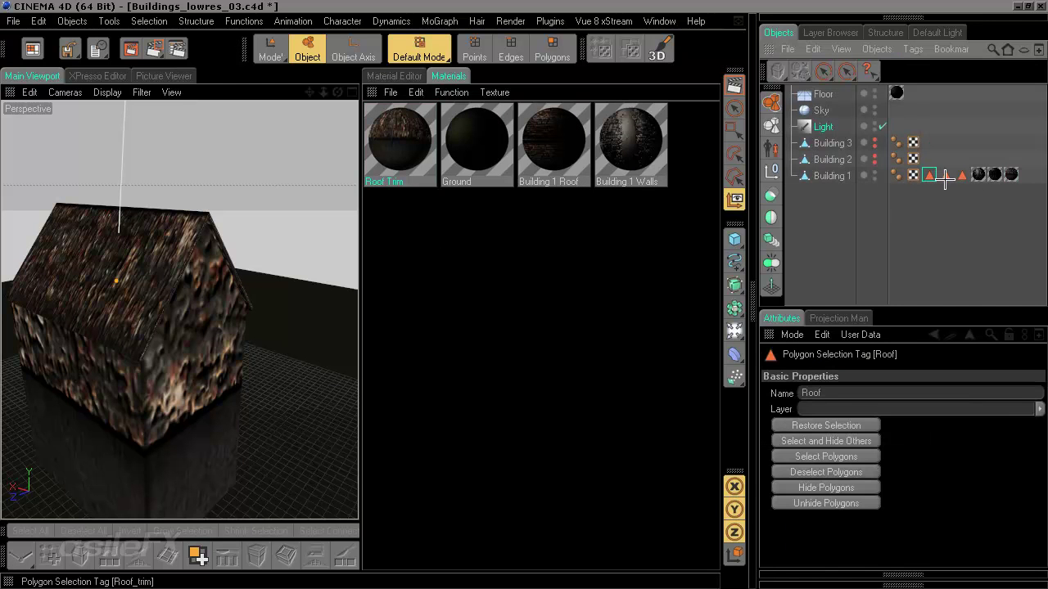
pyautogui.click(946, 175)
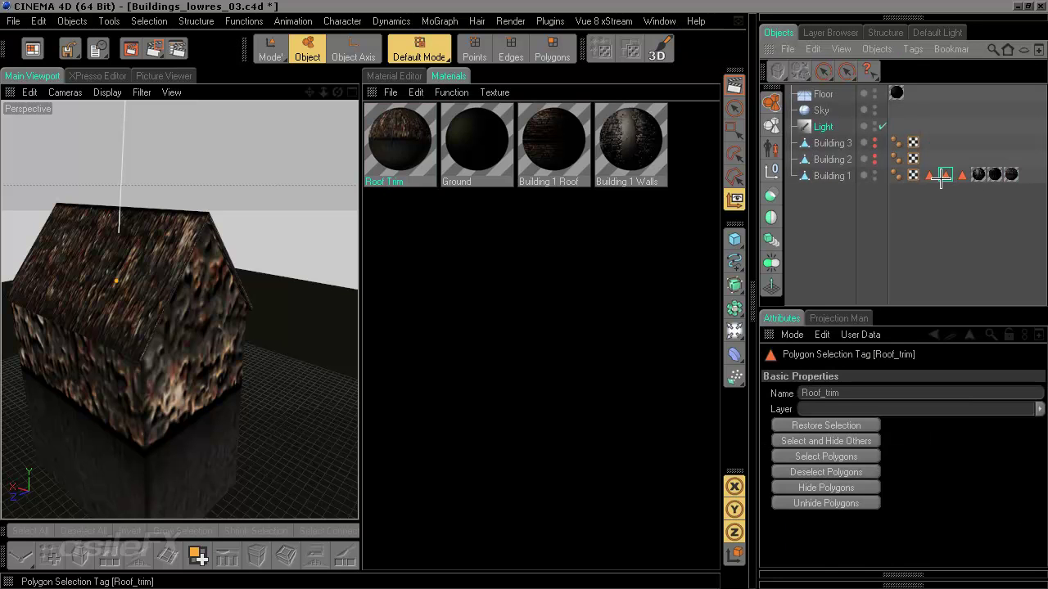
pyautogui.click(1012, 174)
pyautogui.moveTo(946, 176); pyautogui.dragTo(865, 428)
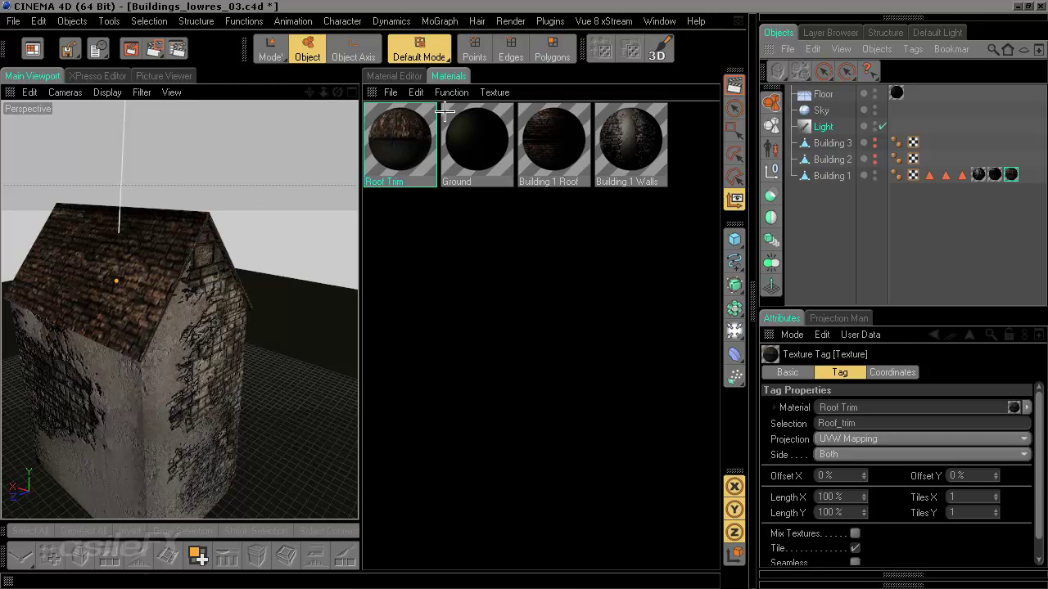
pyautogui.click(376, 97)
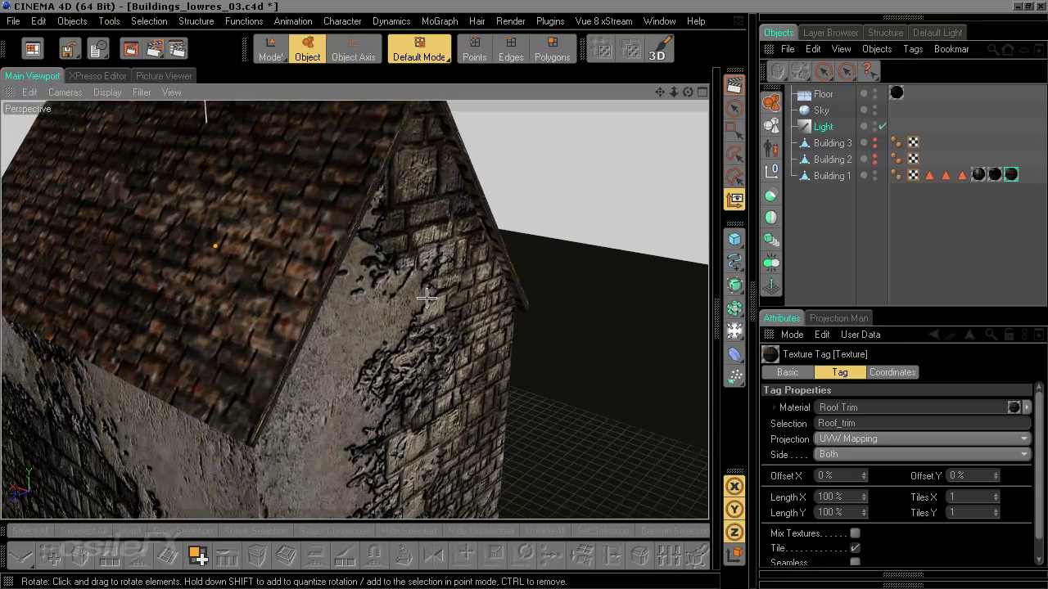
# Step: Orbit around Building 1's stone gable, render the active view, then view the roof from above
pyautogui.scroll(3, 426, 297)
pyautogui.keyDown('alt'); pyautogui.moveTo(426, 297); pyautogui.dragTo(252, 164); pyautogui.keyUp('alt')
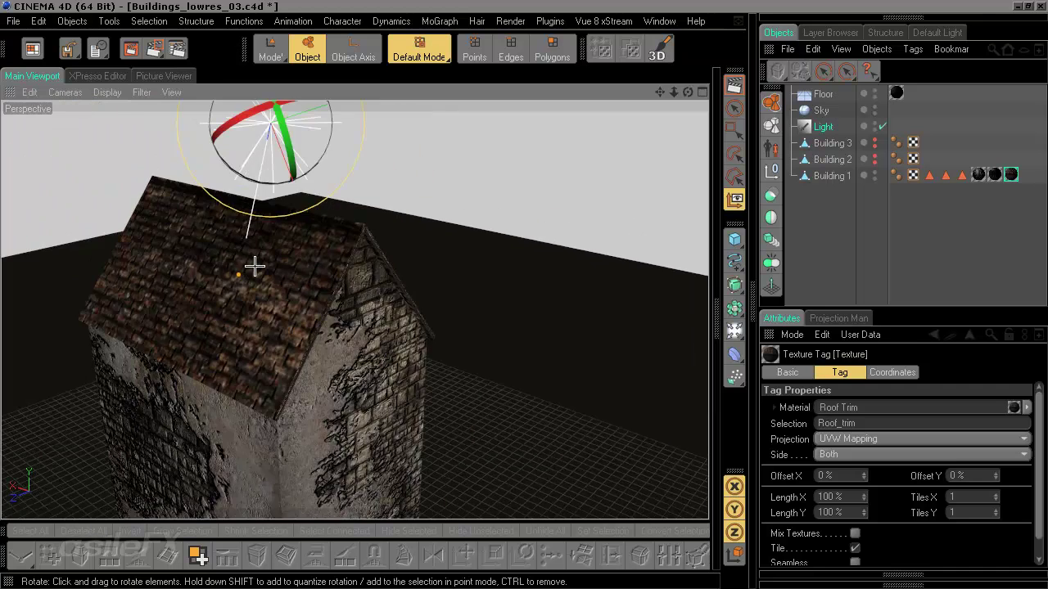
pyautogui.keyDown('alt'); pyautogui.moveTo(252, 264); pyautogui.dragTo(377, 189); pyautogui.keyUp('alt')
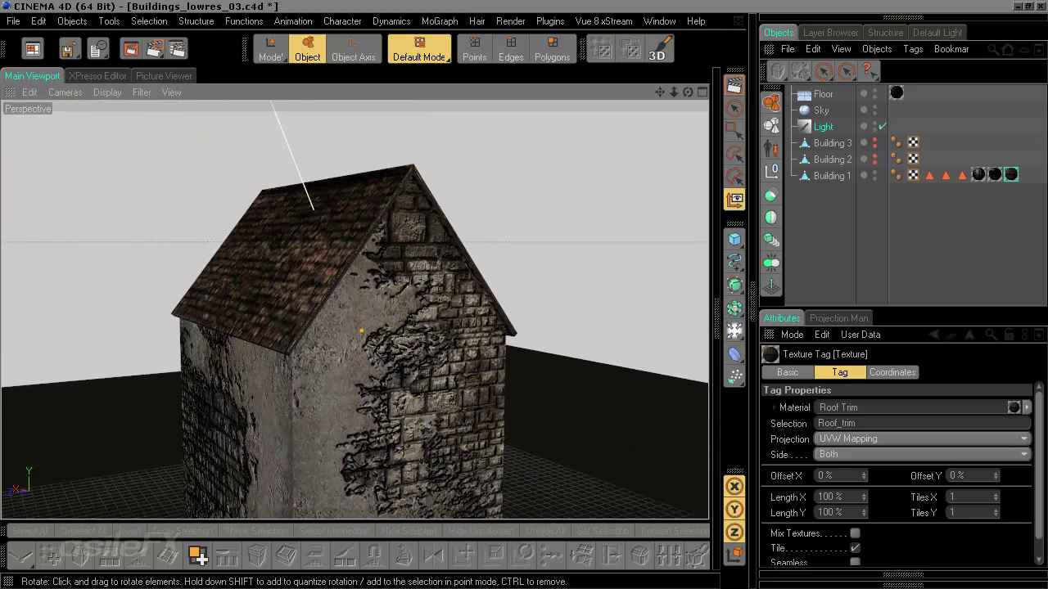
pyautogui.click(734, 85)
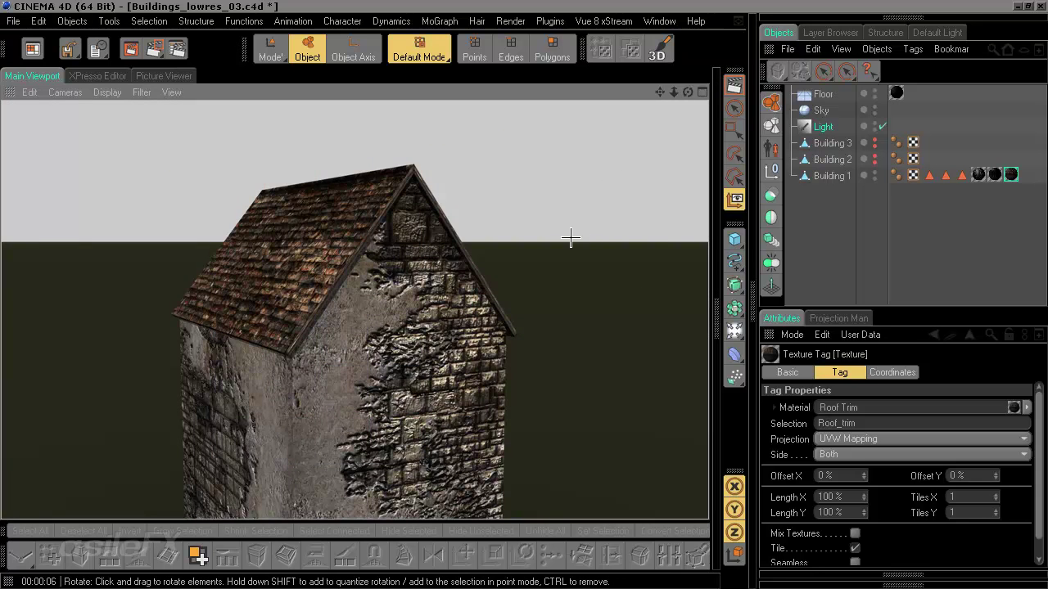
pyautogui.keyDown('alt'); pyautogui.moveTo(571, 237); pyautogui.dragTo(537, 198); pyautogui.keyUp('alt')
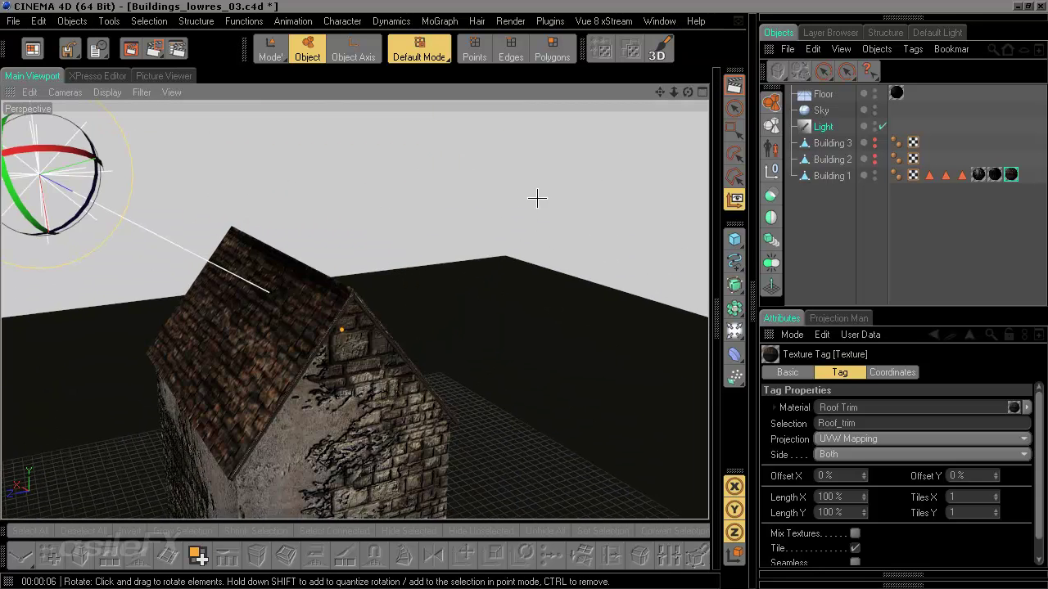
pyautogui.scroll(6, 537, 198)
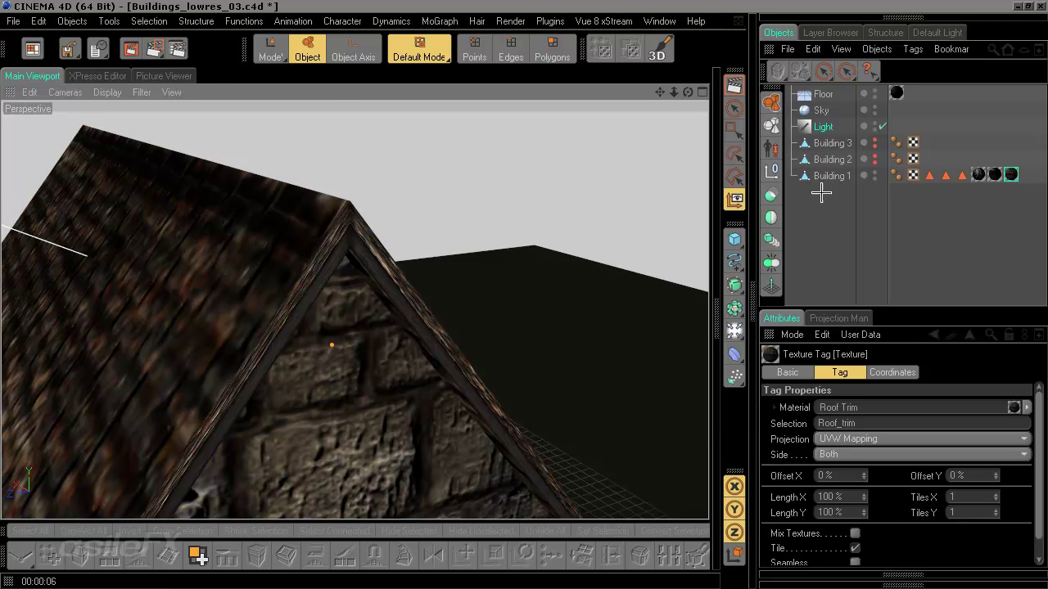
# Step: Copy Roof Trim's Diffusion texture and paste it into the newly enabled Bump channel
pyautogui.click(721, 311)
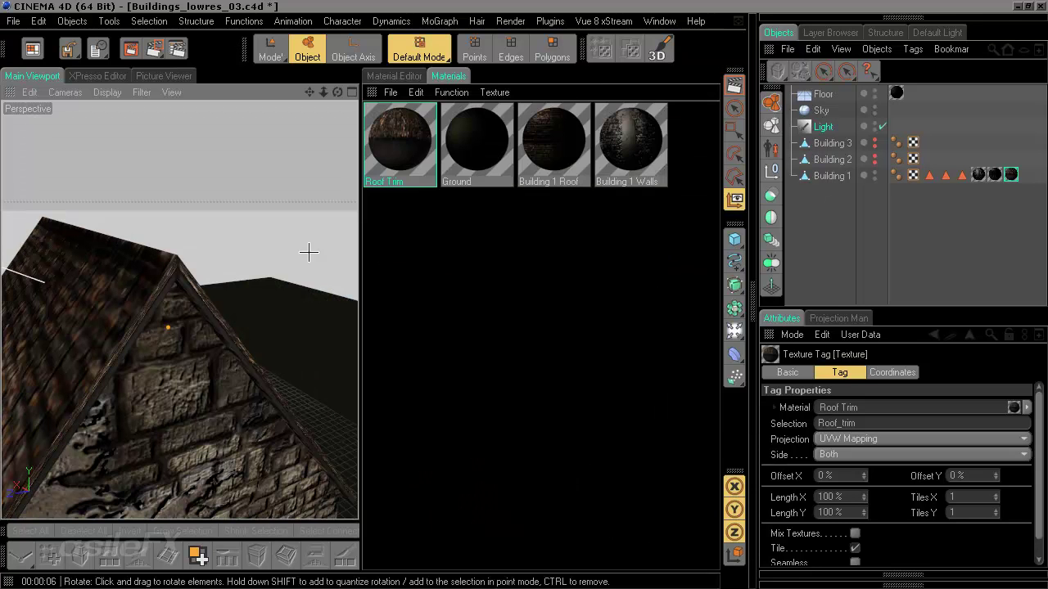
pyautogui.click(412, 74)
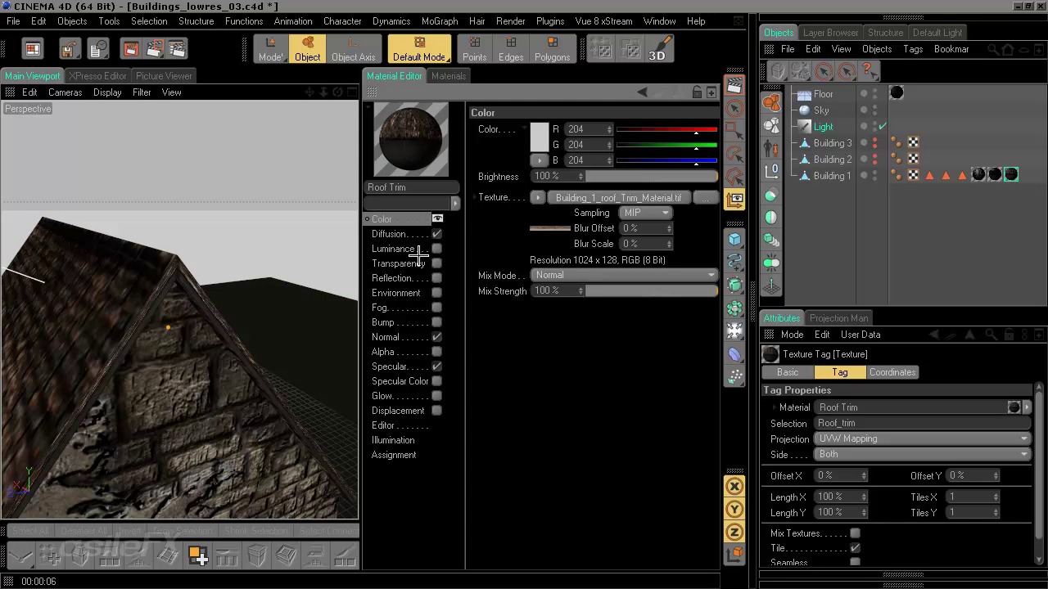
pyautogui.click(385, 233)
pyautogui.rightClick(489, 199)
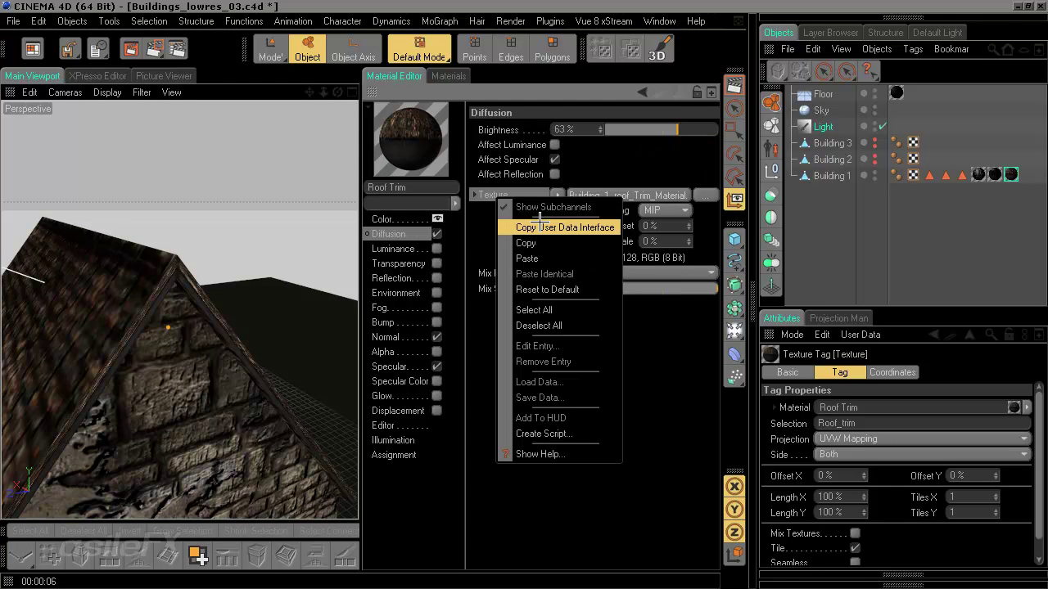
pyautogui.click(544, 243)
pyautogui.click(409, 322)
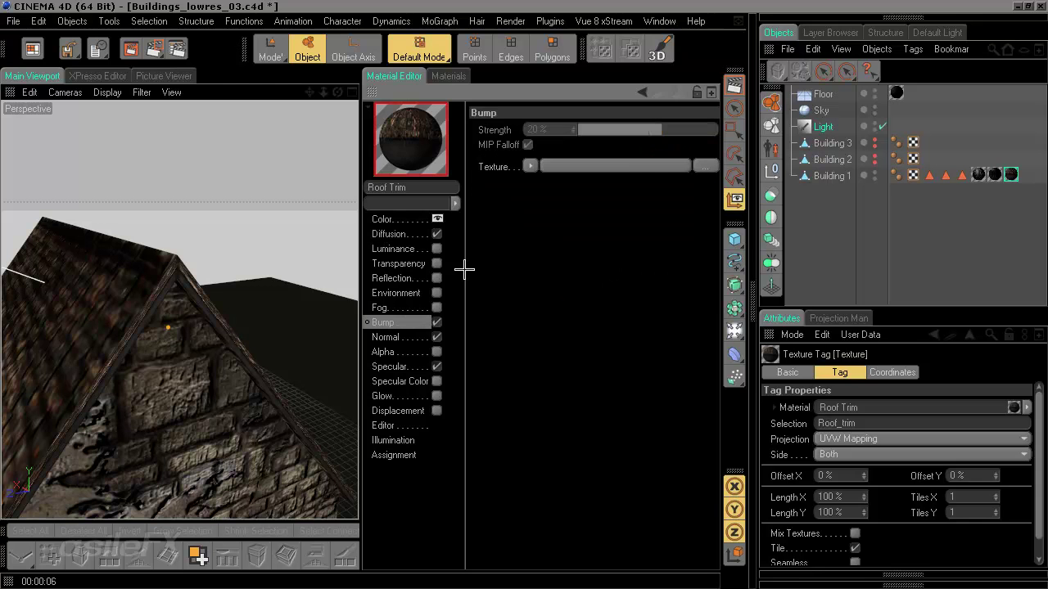
pyautogui.rightClick(496, 167)
pyautogui.click(534, 235)
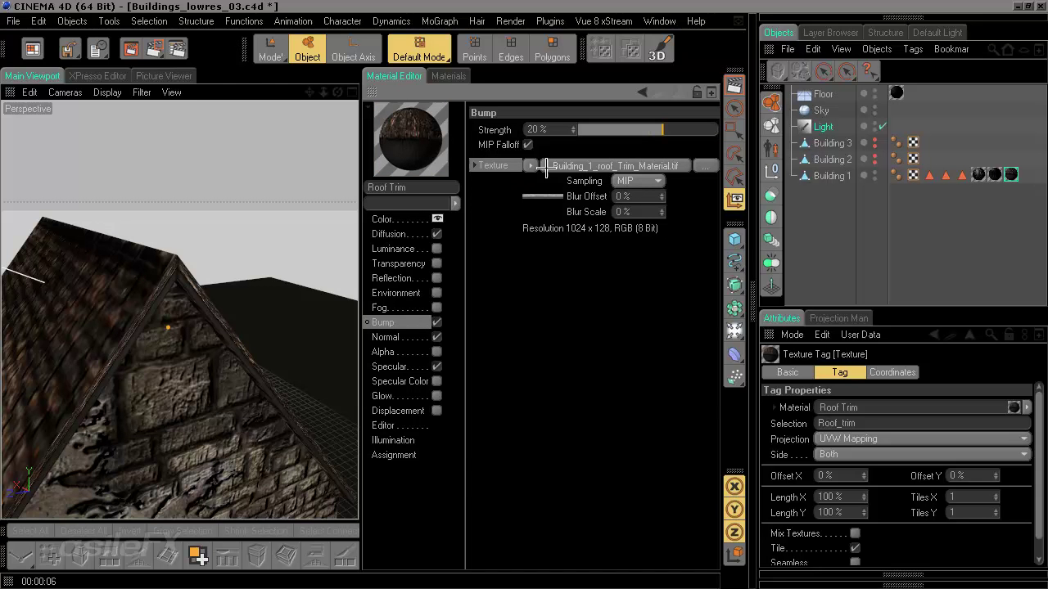
# Step: Set the Roof Trim Normal channel strength to 200%
pyautogui.click(410, 337)
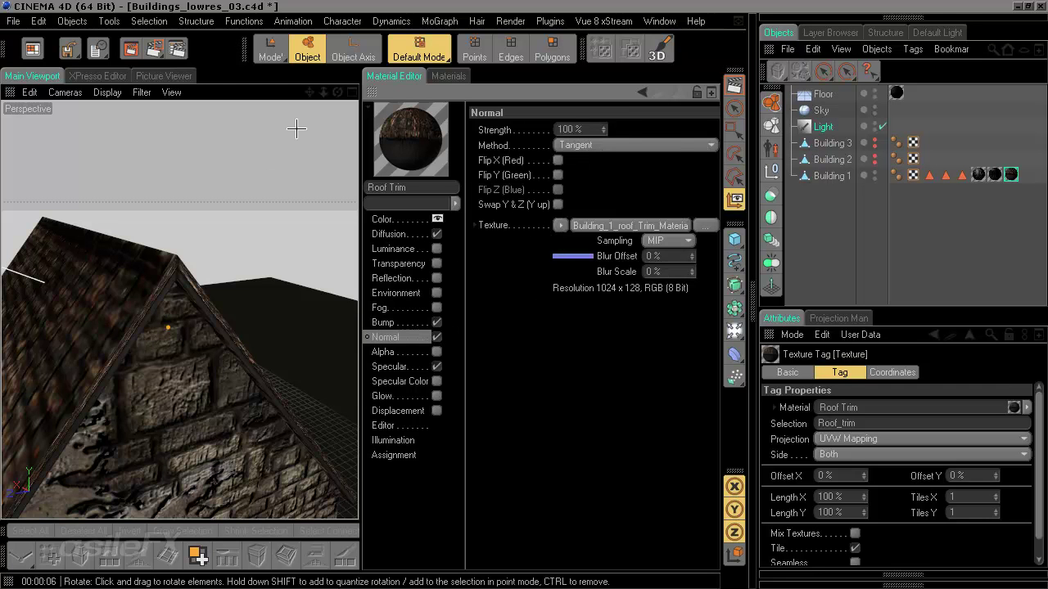
pyautogui.moveTo(575, 130); pyautogui.dragTo(492, 129)
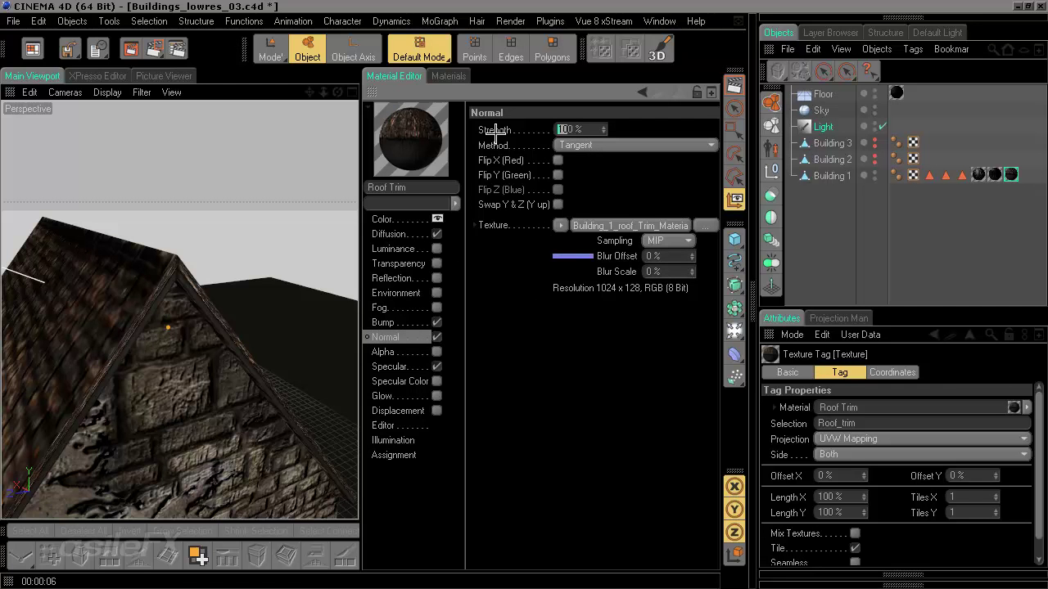
pyautogui.write('200')
pyautogui.press('Return')
# Step: Orbit around the roof gable and render the active view to judge the relief
pyautogui.keyDown('alt'); pyautogui.moveTo(185, 309); pyautogui.dragTo(225, 299); pyautogui.keyUp('alt')
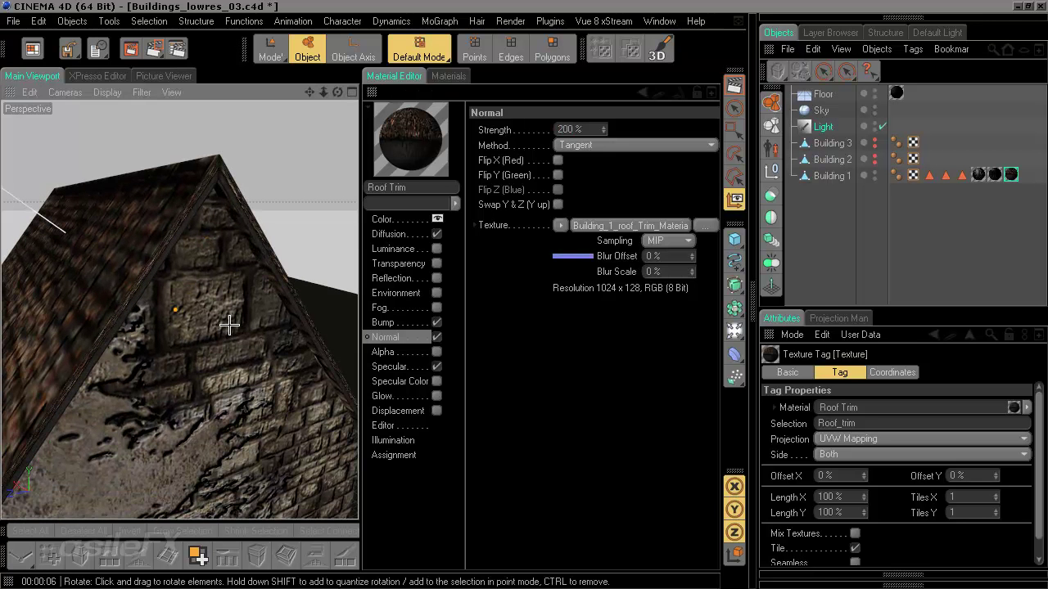
pyautogui.click(377, 96)
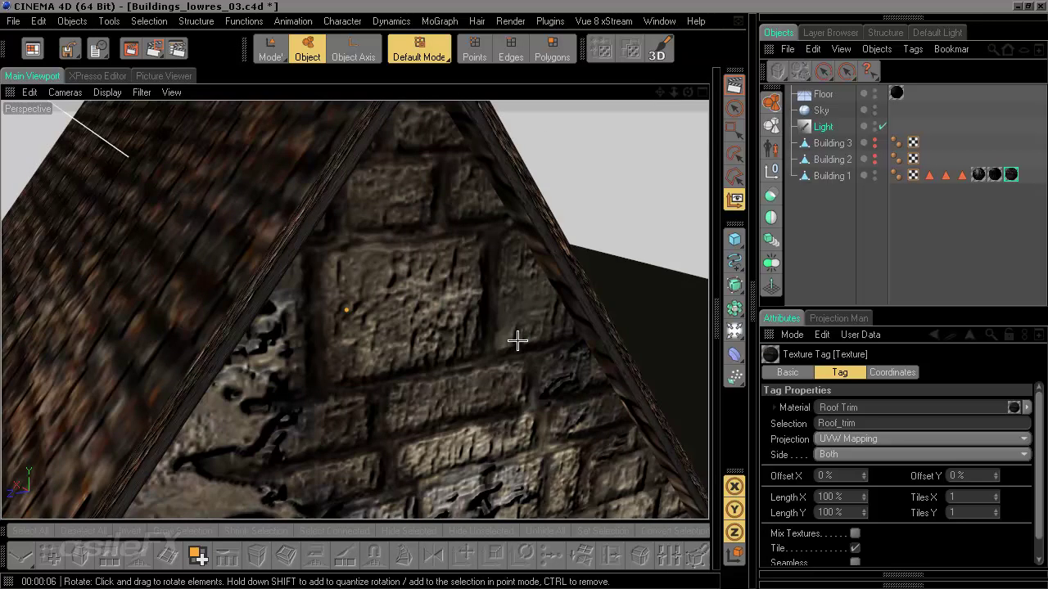
pyautogui.keyDown('alt'); pyautogui.moveTo(514, 339); pyautogui.dragTo(573, 320); pyautogui.keyUp('alt')
pyautogui.click(734, 86)
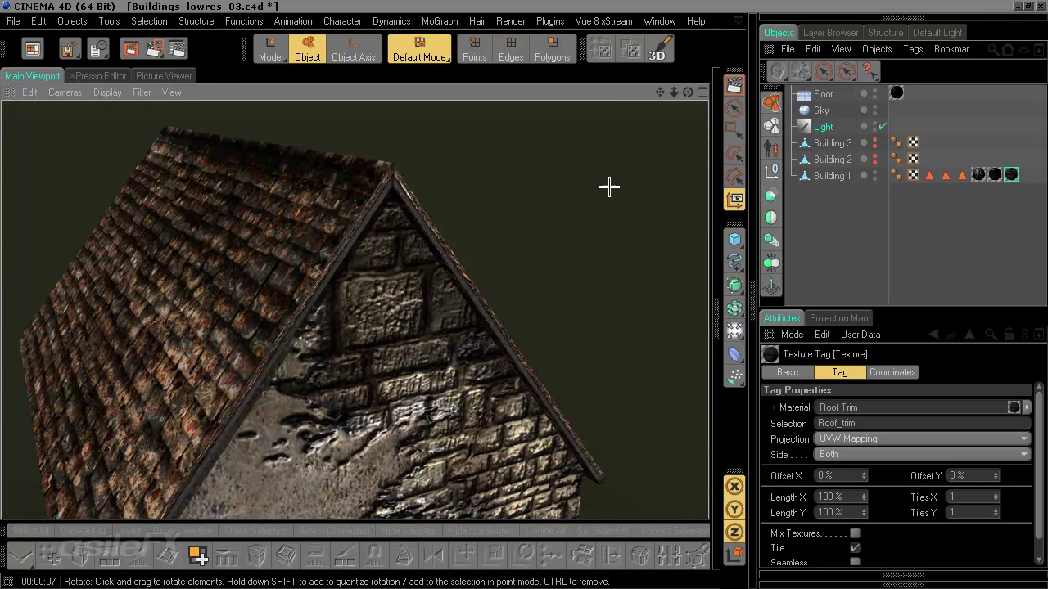
pyautogui.keyDown('alt'); pyautogui.moveTo(587, 233); pyautogui.dragTo(565, 245); pyautogui.keyUp('alt')
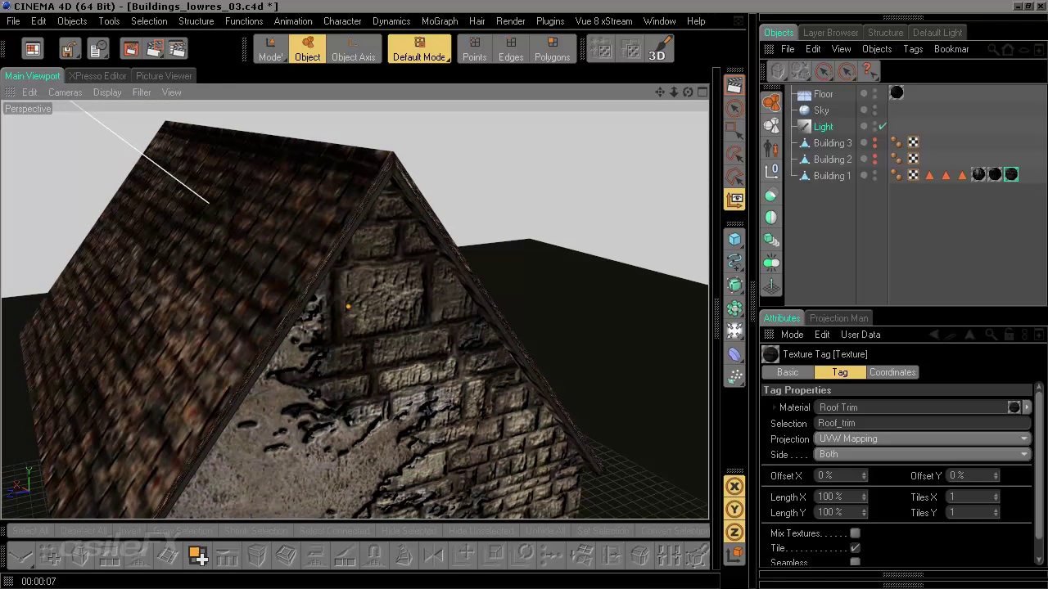
# Step: In Photoshop's Color Overlay document, delete the NormalMapFilter history state
pyautogui.hotkey('alt', 'Tab')
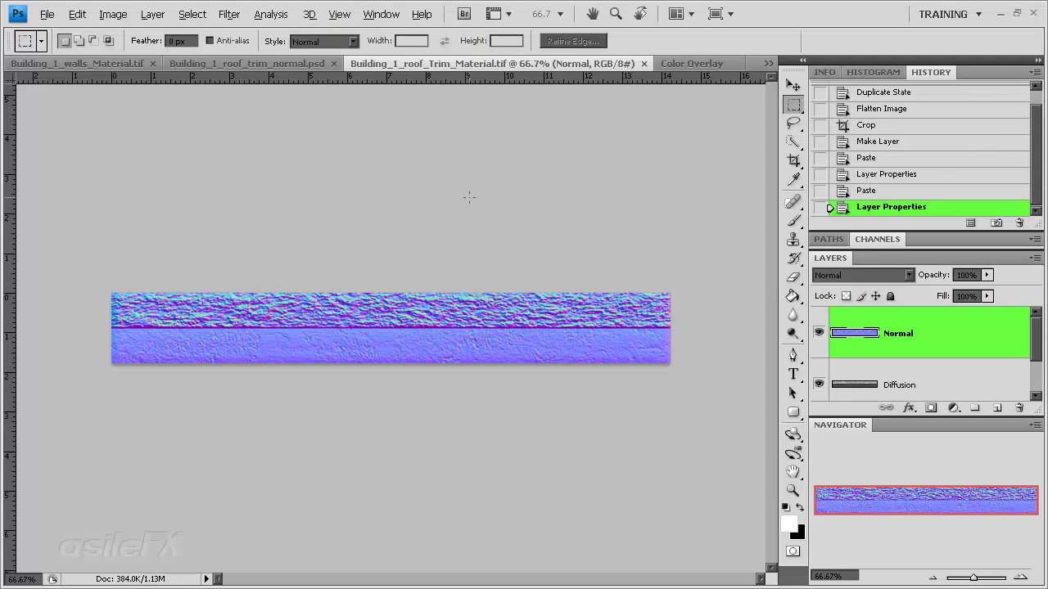
pyautogui.click(692, 63)
pyautogui.rightClick(911, 174)
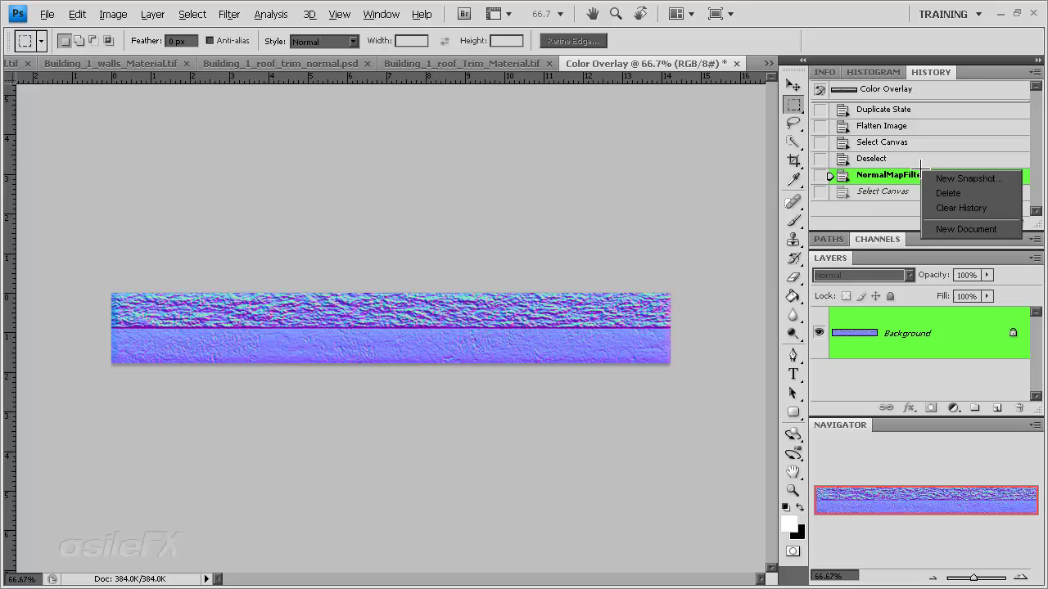
pyautogui.click(933, 195)
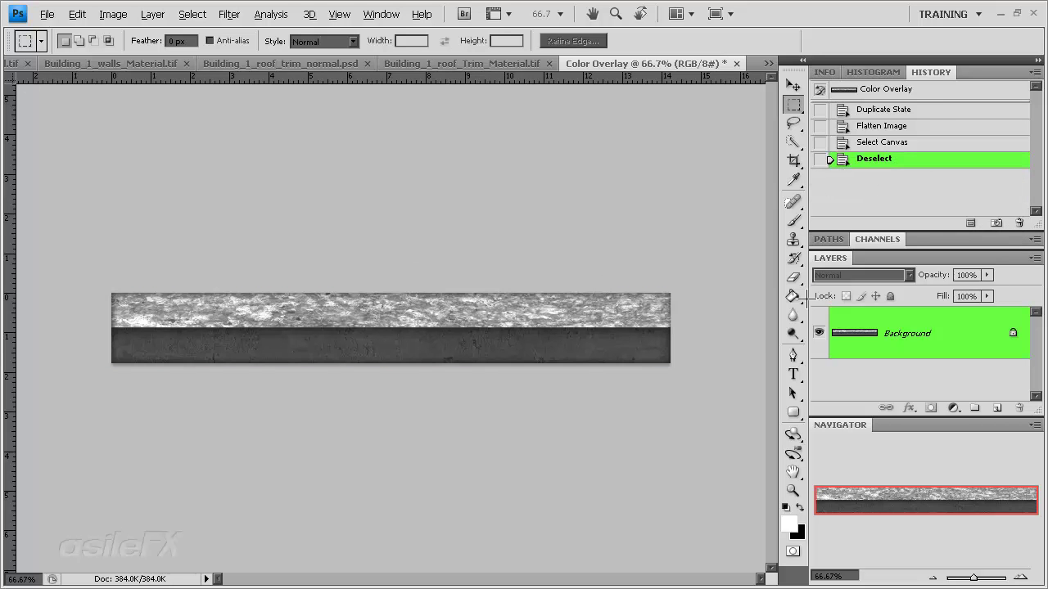
# Step: Draw a black rectangle bar across the top edge of the trim texture
pyautogui.click(792, 411)
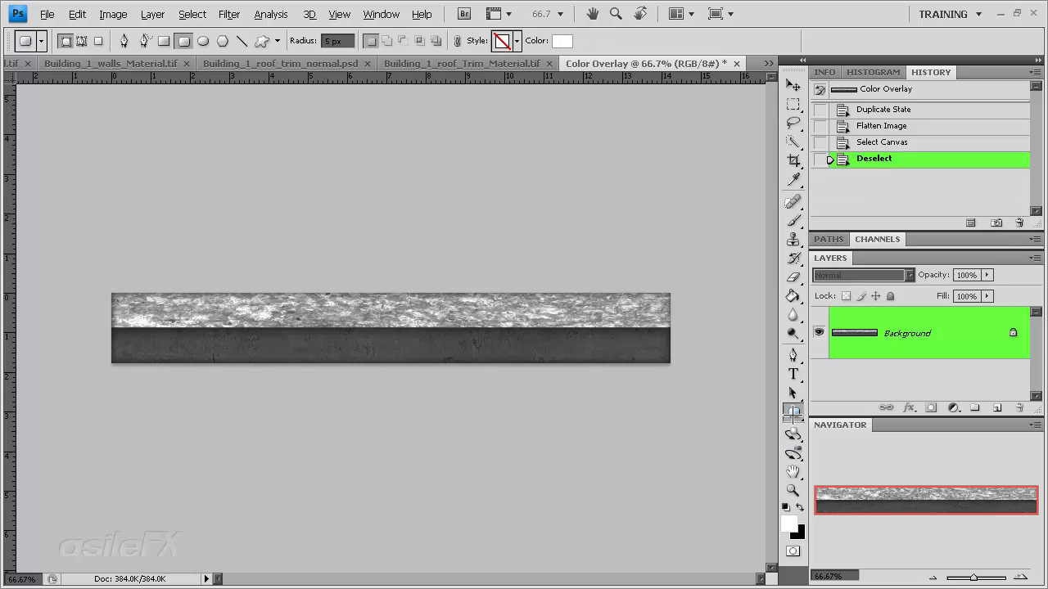
pyautogui.moveTo(793, 412); pyautogui.dragTo(843, 412)
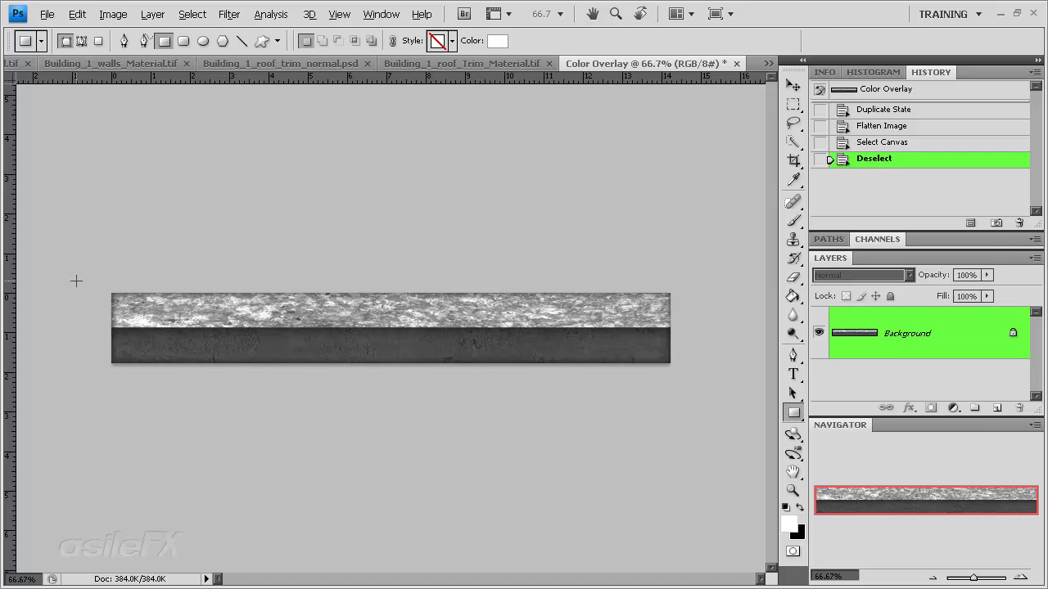
pyautogui.moveTo(60, 279); pyautogui.dragTo(732, 299)
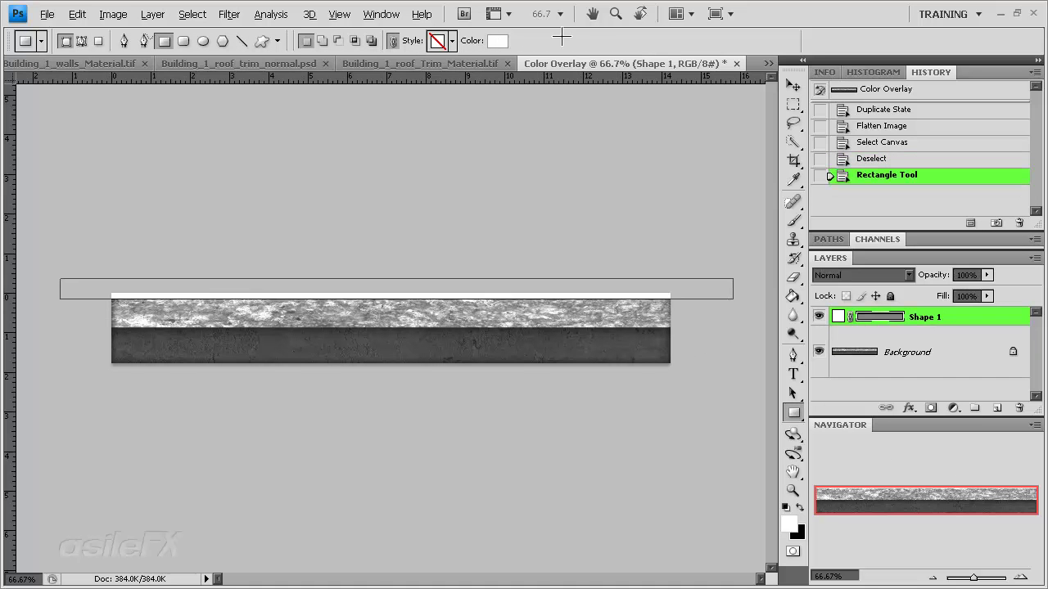
pyautogui.click(493, 46)
pyautogui.moveTo(476, 277); pyautogui.dragTo(339, 562)
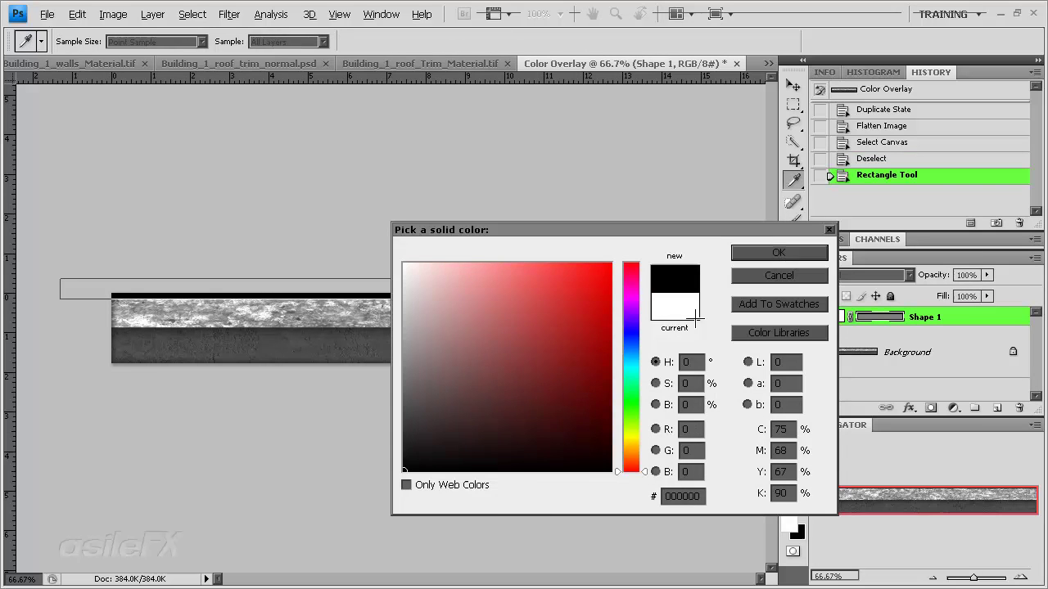
pyautogui.press('Return')
# Step: Rasterize the Shape 1 layer and lower its opacity to 63%
pyautogui.rightClick(974, 324)
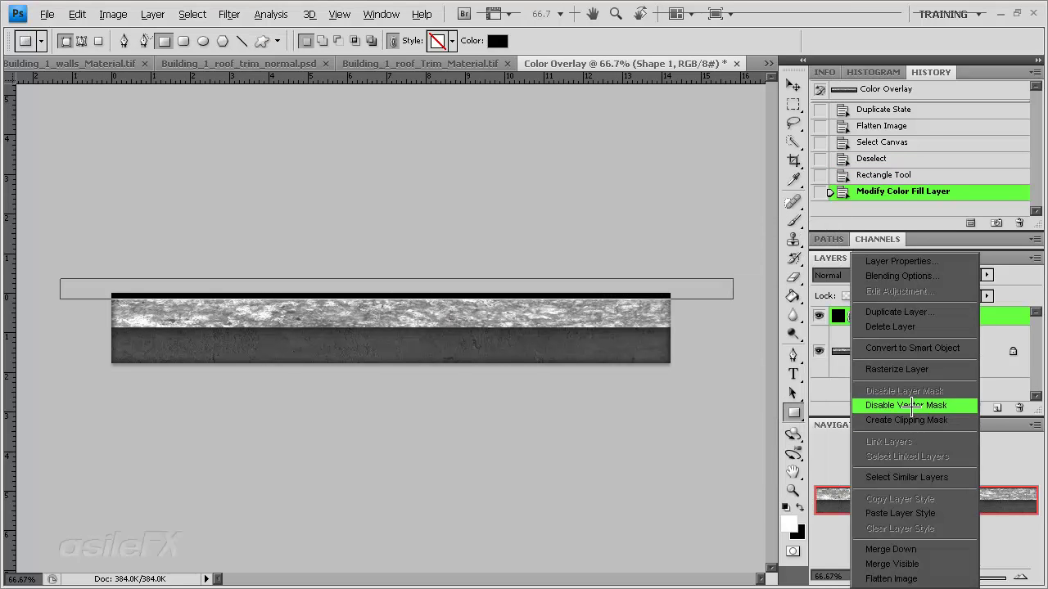
pyautogui.click(923, 378)
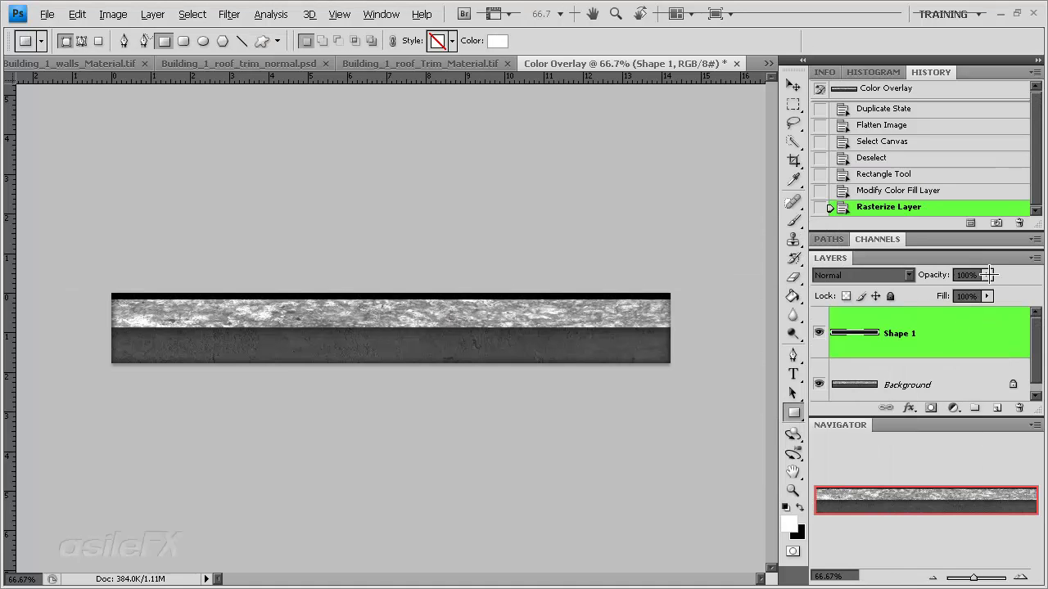
pyautogui.moveTo(988, 274); pyautogui.dragTo(956, 290)
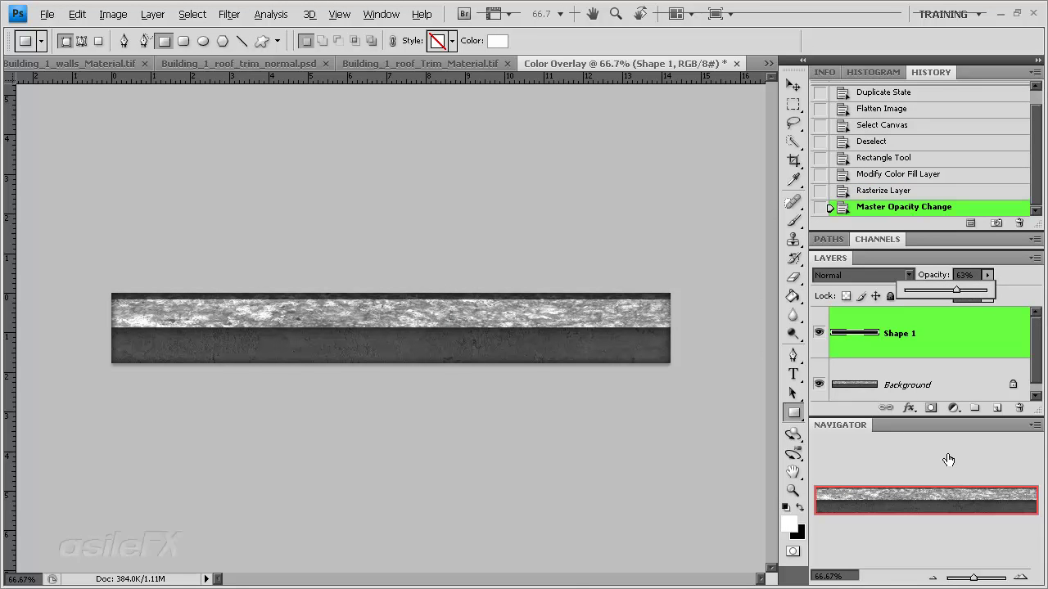
pyautogui.click(1015, 573)
# Step: Inspect the strip at 200% zoom, then cycle the strip layer's blend modes
pyautogui.click(1015, 573)
pyautogui.click(1015, 573)
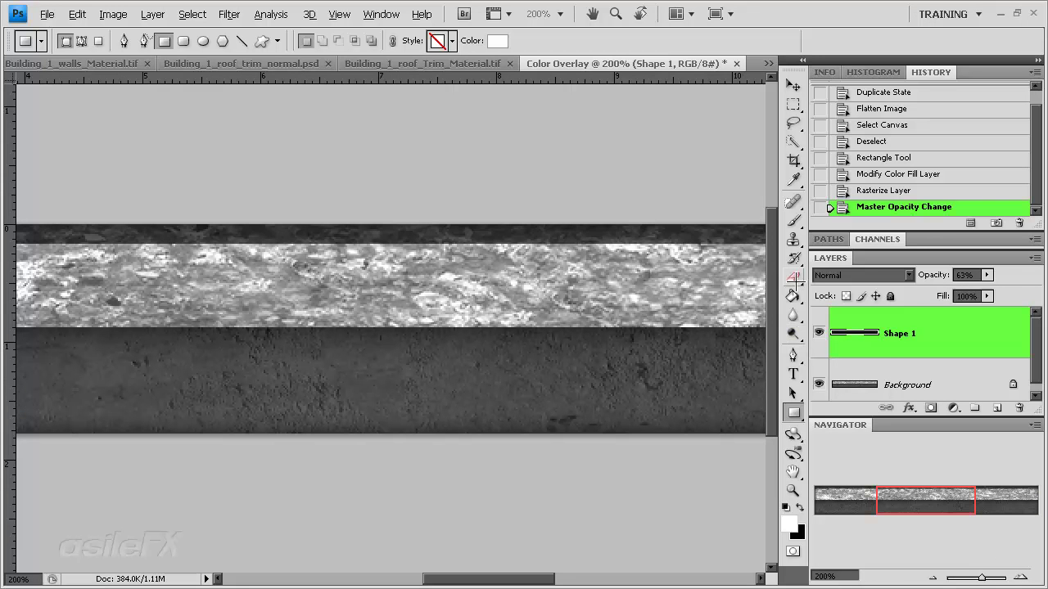
pyautogui.click(932, 577)
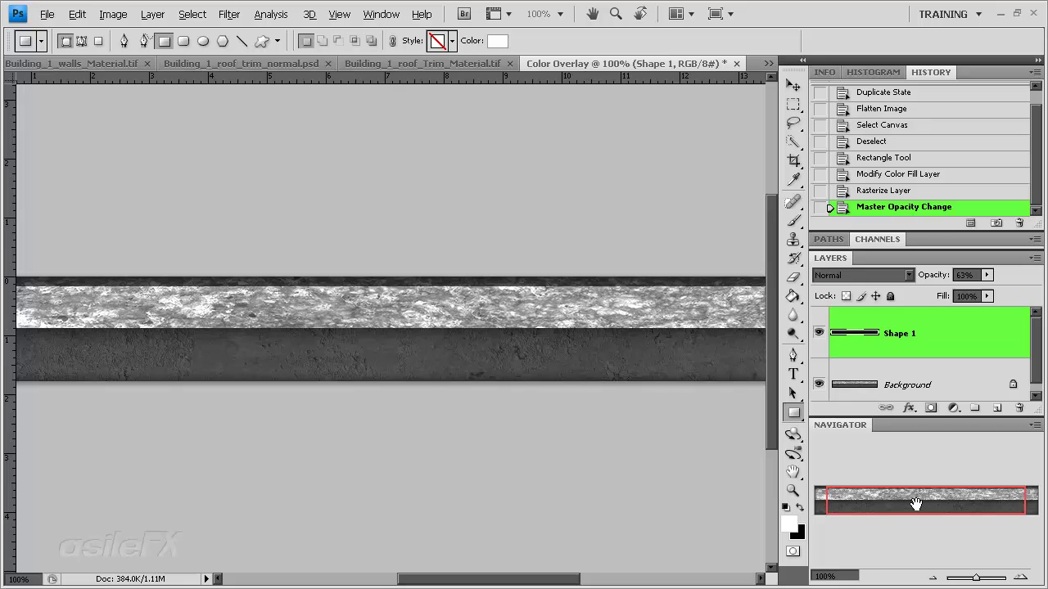
pyautogui.moveTo(916, 503); pyautogui.dragTo(907, 524)
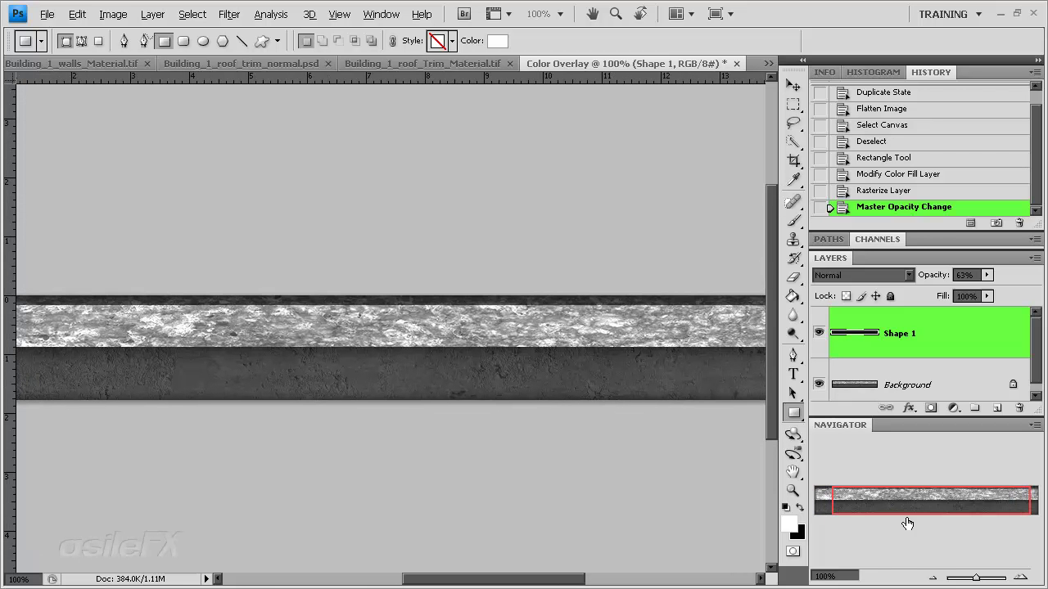
pyautogui.click(932, 577)
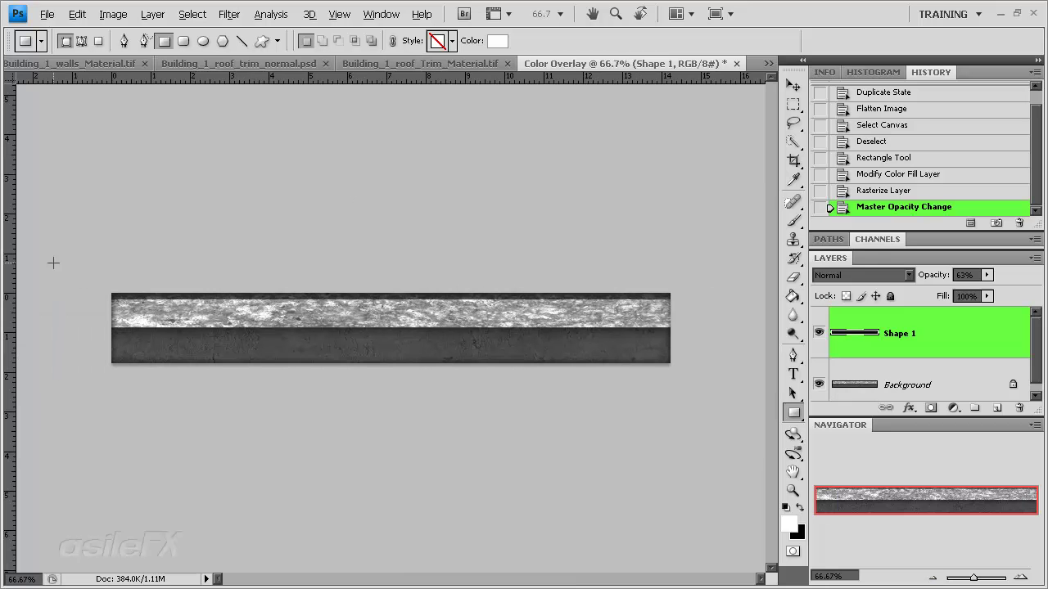
pyautogui.hotkey('shift', '+')
pyautogui.hotkey('shift', '-')
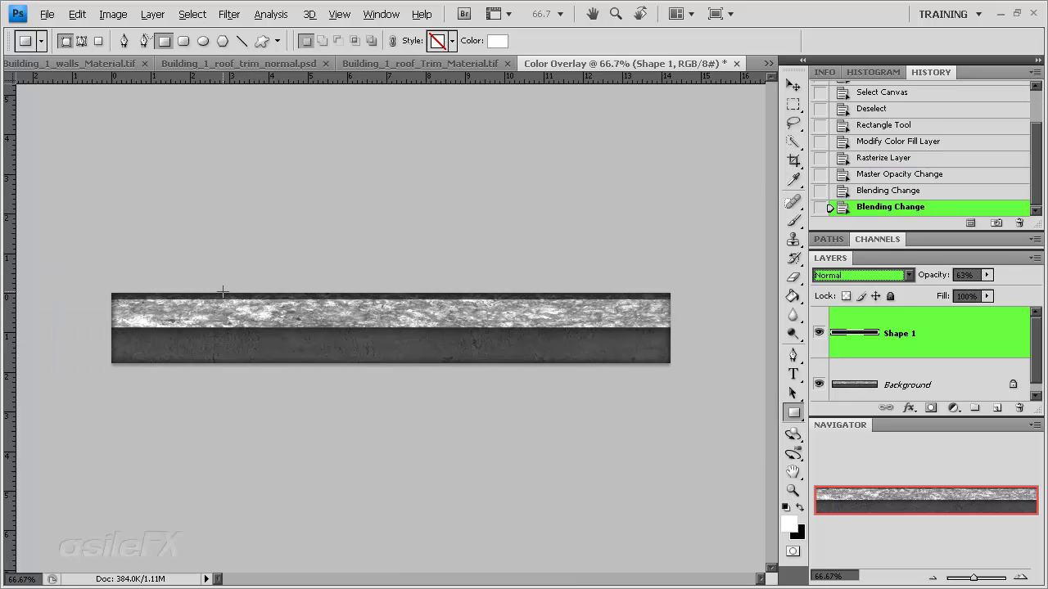
# Step: Duplicate Shape 1, reorder the copy, and shift the original strip down slightly
pyautogui.moveTo(908, 340); pyautogui.dragTo(996, 407)
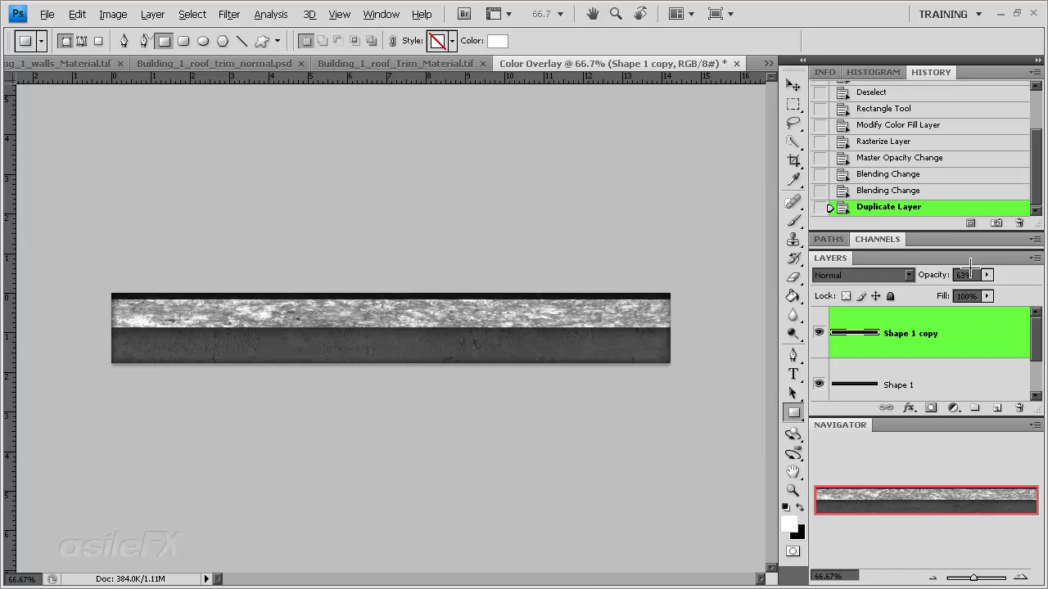
pyautogui.moveTo(960, 336); pyautogui.dragTo(957, 380)
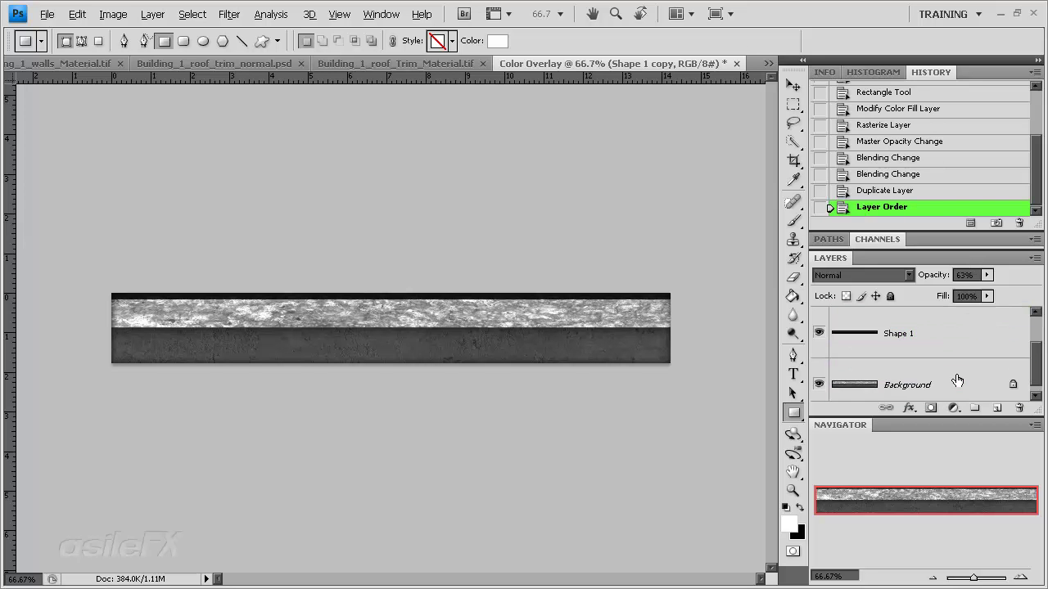
pyautogui.click(961, 373)
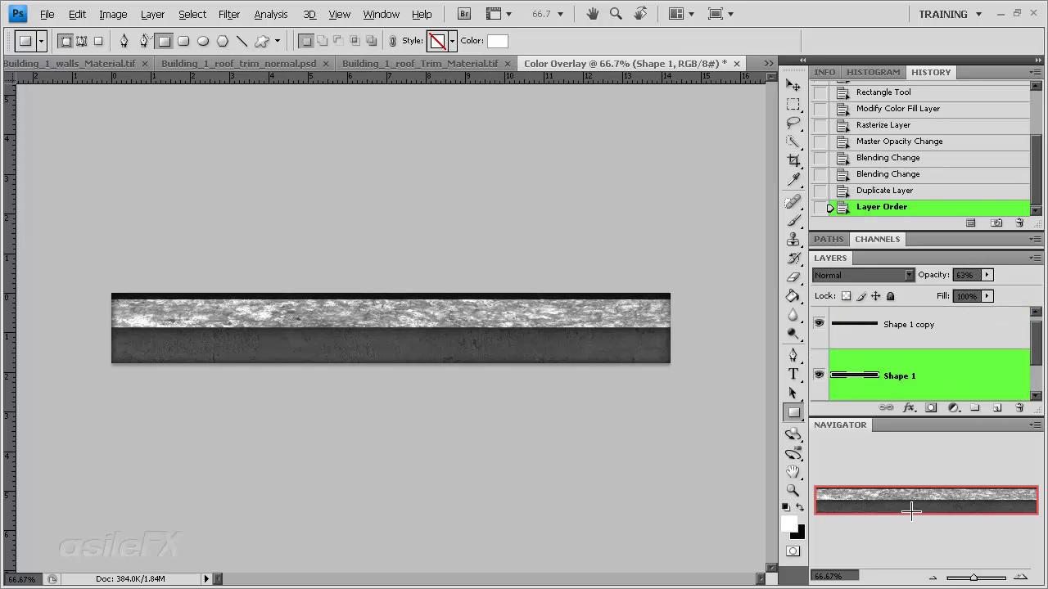
pyautogui.click(1020, 578)
pyautogui.click(1020, 578)
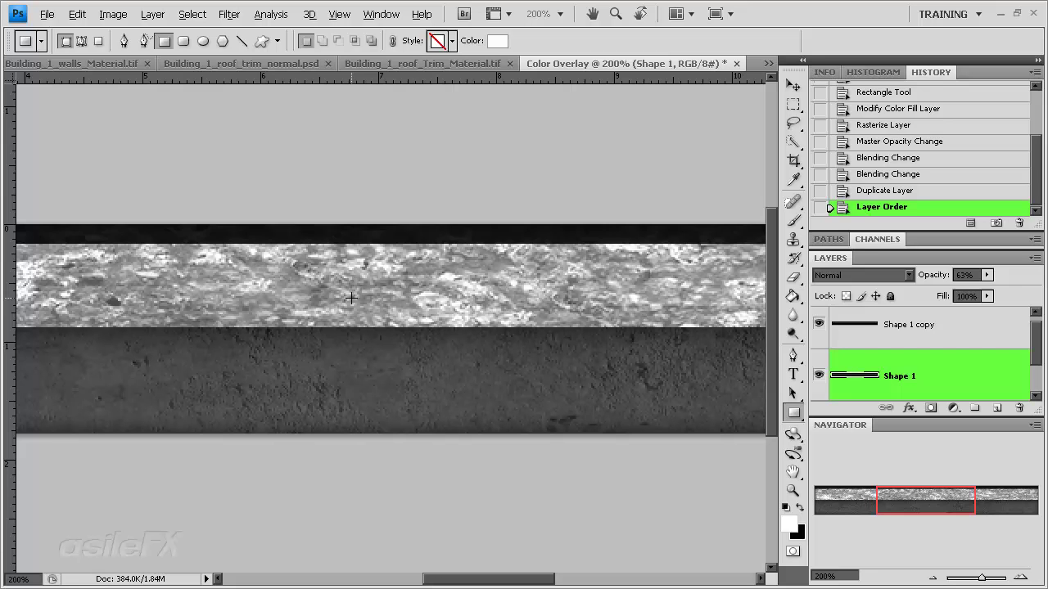
pyautogui.press('v')
pyautogui.moveTo(384, 248); pyautogui.dragTo(483, 283)
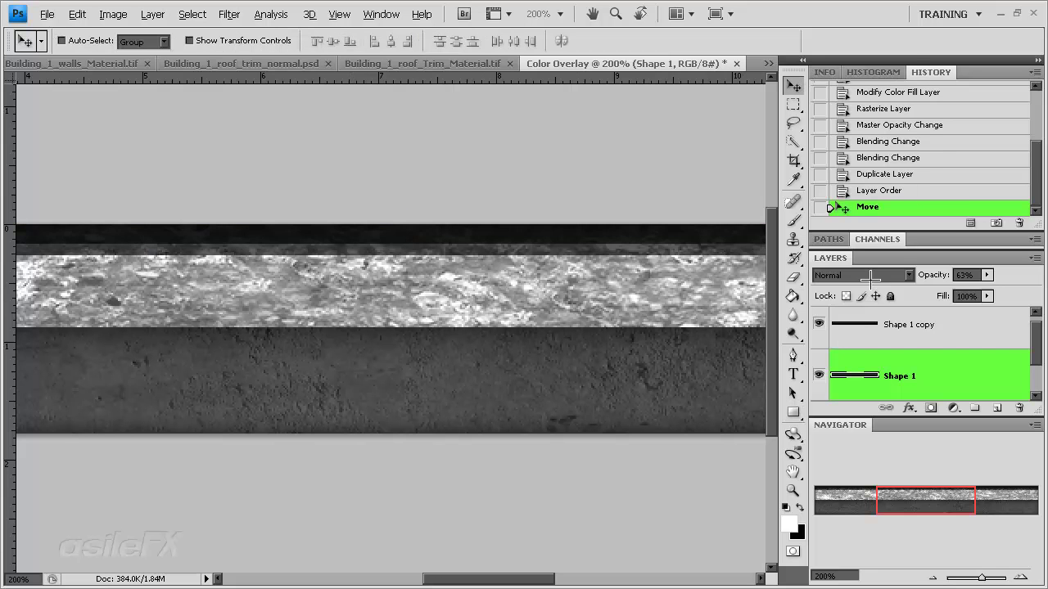
# Step: Set Shape 1 to Color Burn blending at 52% opacity
pyautogui.click(907, 275)
pyautogui.click(882, 76)
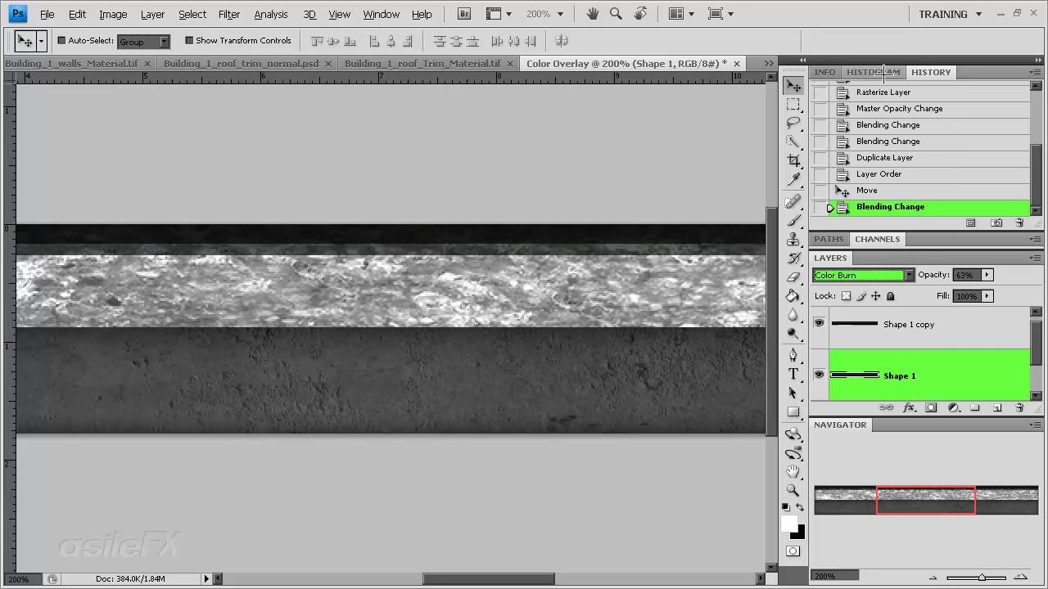
pyautogui.click(987, 275)
pyautogui.moveTo(966, 286)
pyautogui.mouseDown()
pyautogui.moveTo(1014, 290)
pyautogui.moveTo(944, 291)
pyautogui.moveTo(980, 291)
pyautogui.mouseUp()
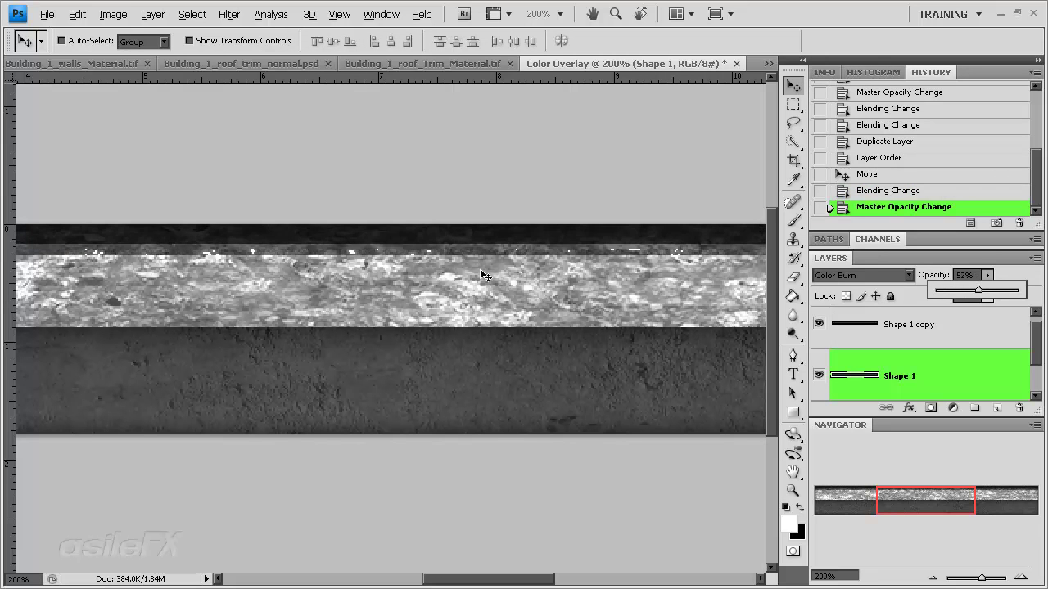
# Step: Set Shape 1 copy to Color Burn at 22% opacity and compare by toggling Shape 1
pyautogui.click(913, 344)
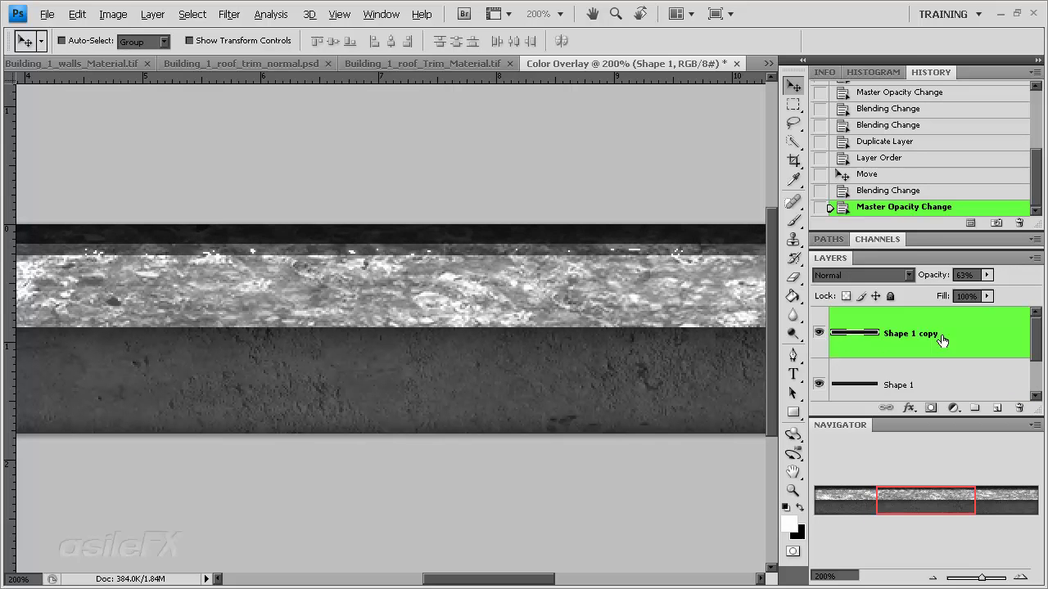
pyautogui.moveTo(987, 275)
pyautogui.mouseDown()
pyautogui.moveTo(960, 283)
pyautogui.moveTo(986, 285)
pyautogui.moveTo(968, 288)
pyautogui.mouseUp()
pyautogui.click(900, 275)
pyautogui.click(851, 72)
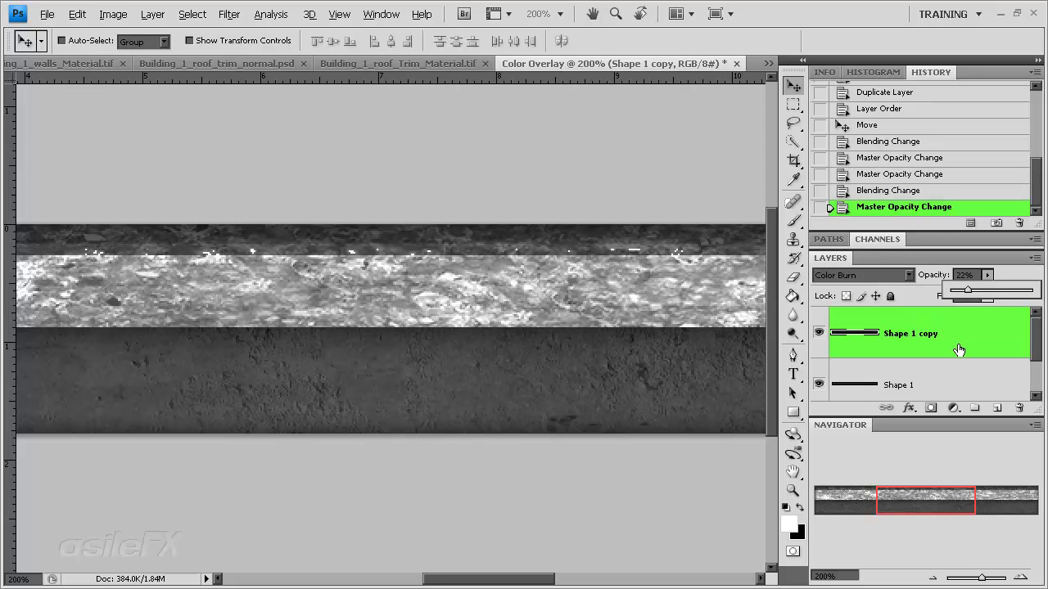
pyautogui.click(963, 375)
pyautogui.click(826, 375)
pyautogui.click(826, 376)
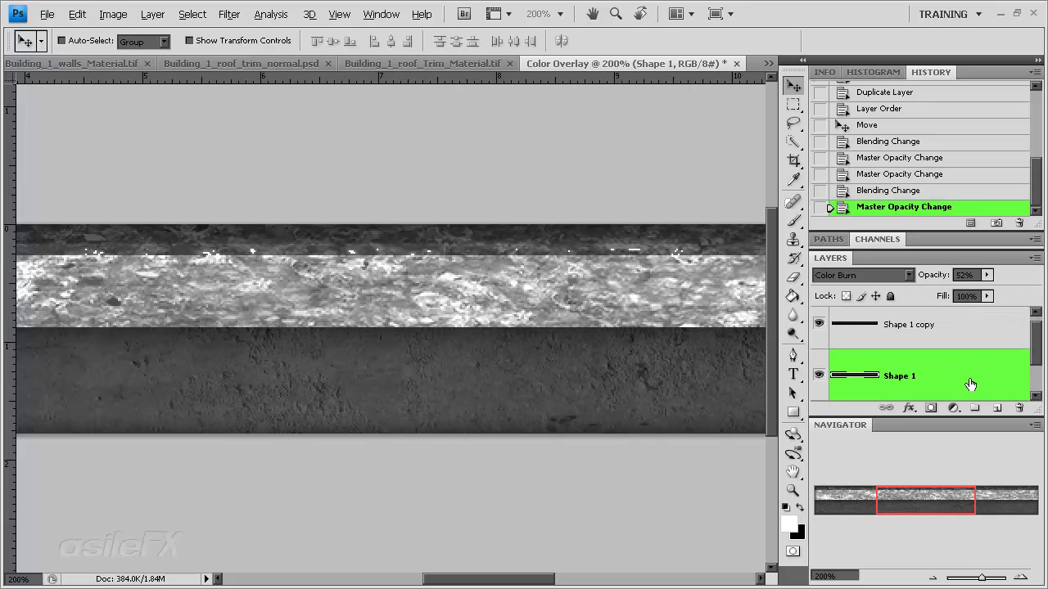
# Step: Apply a 2.8-pixel Gaussian Blur to Shape 1 and zoom out to the whole texture
pyautogui.click(229, 14)
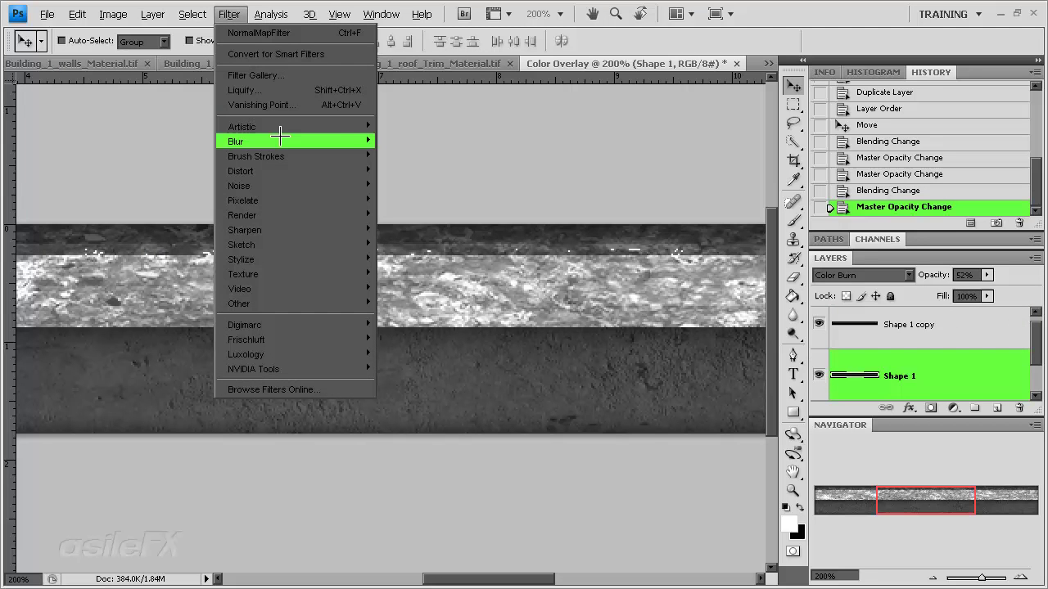
pyautogui.moveTo(279, 140)
pyautogui.click(439, 200)
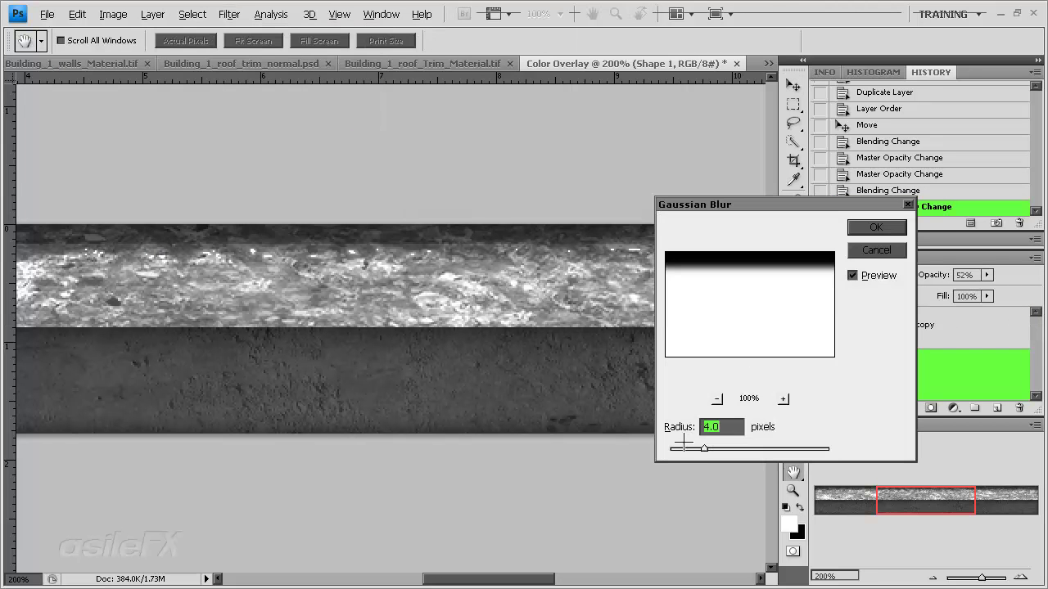
pyautogui.moveTo(672, 450); pyautogui.dragTo(686, 449)
pyautogui.click(875, 230)
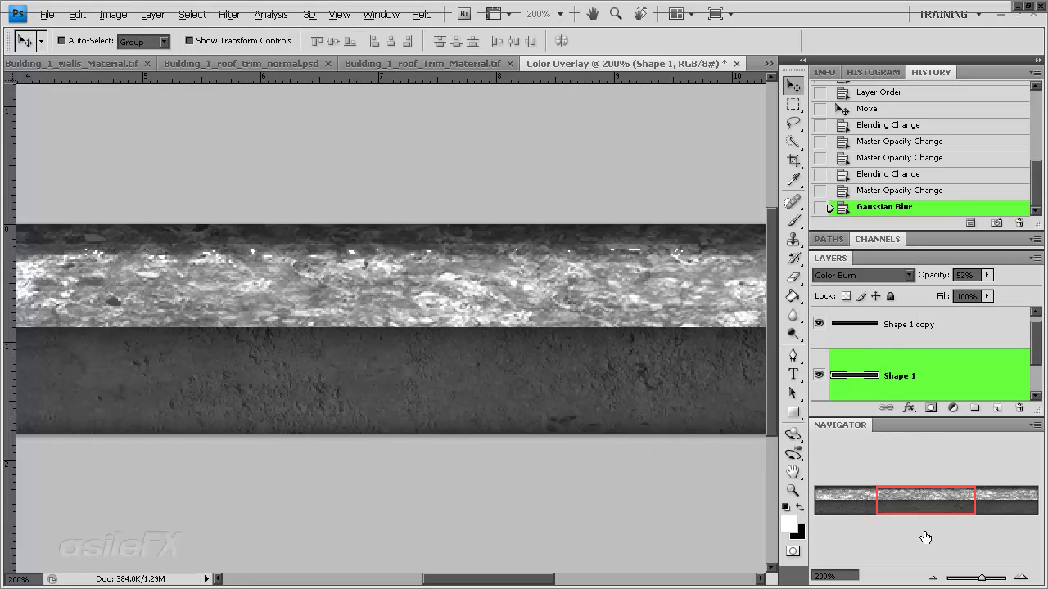
pyautogui.click(931, 577)
pyautogui.click(931, 577)
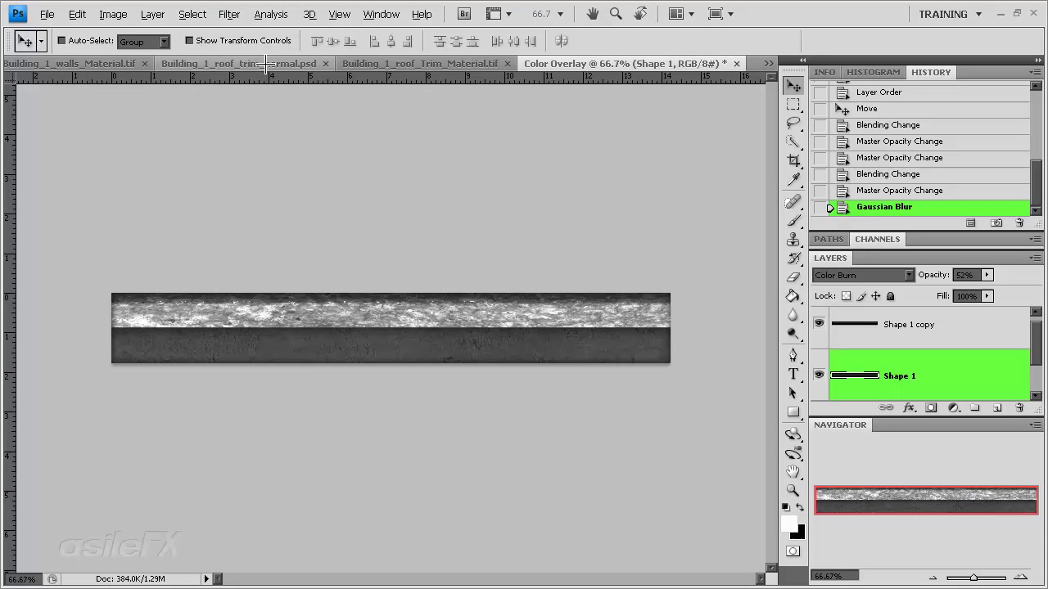
pyautogui.click(152, 14)
# Step: Flatten the image and convert it to a normal map with NVIDIA NormalMapFilter
pyautogui.click(205, 517)
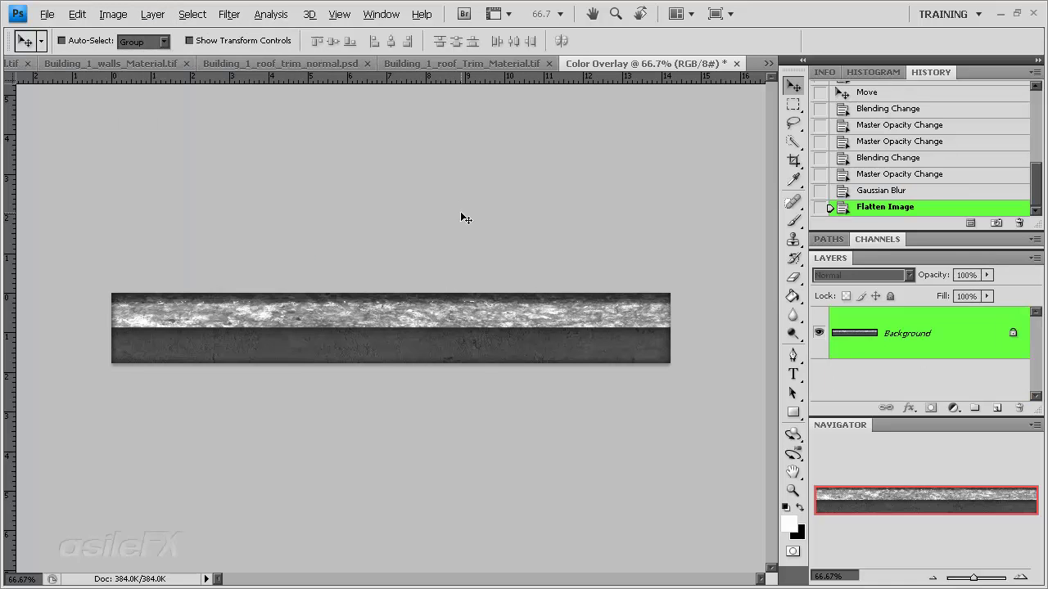
pyautogui.click(237, 8)
pyautogui.moveTo(281, 8)
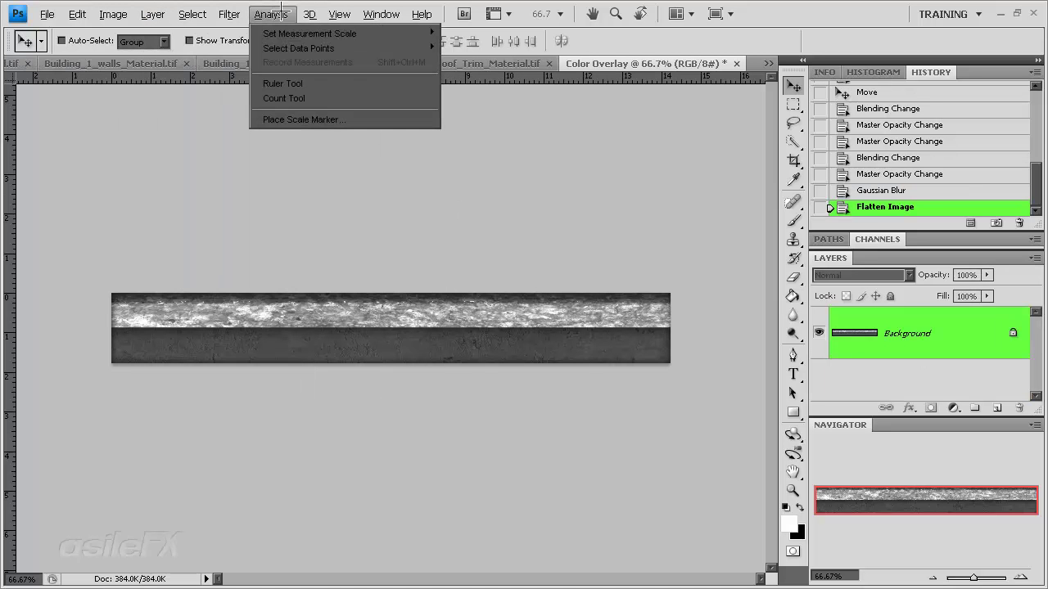
pyautogui.moveTo(229, 14)
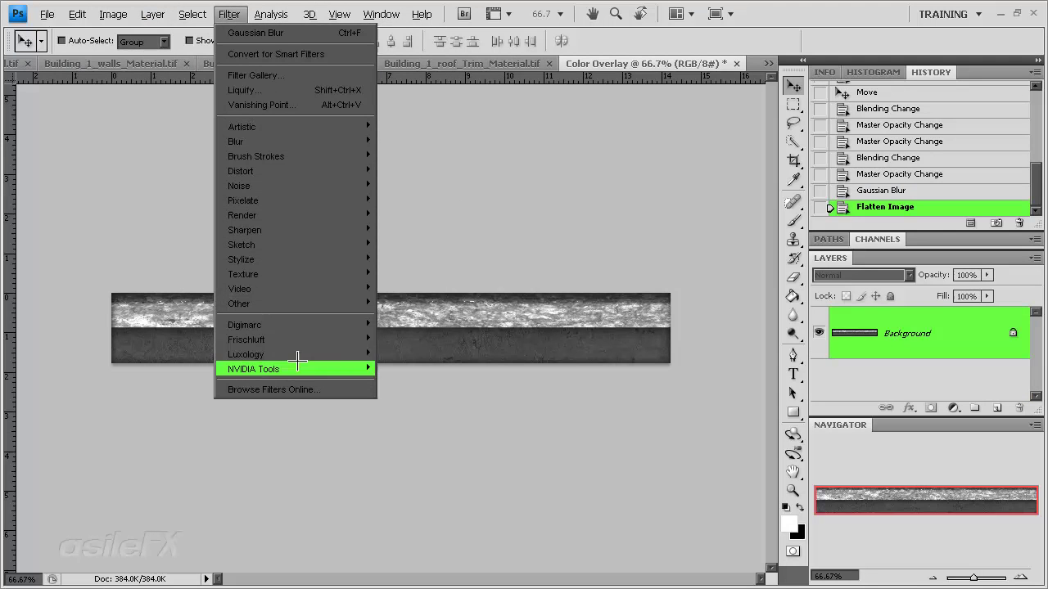
pyautogui.moveTo(373, 368)
pyautogui.click(428, 369)
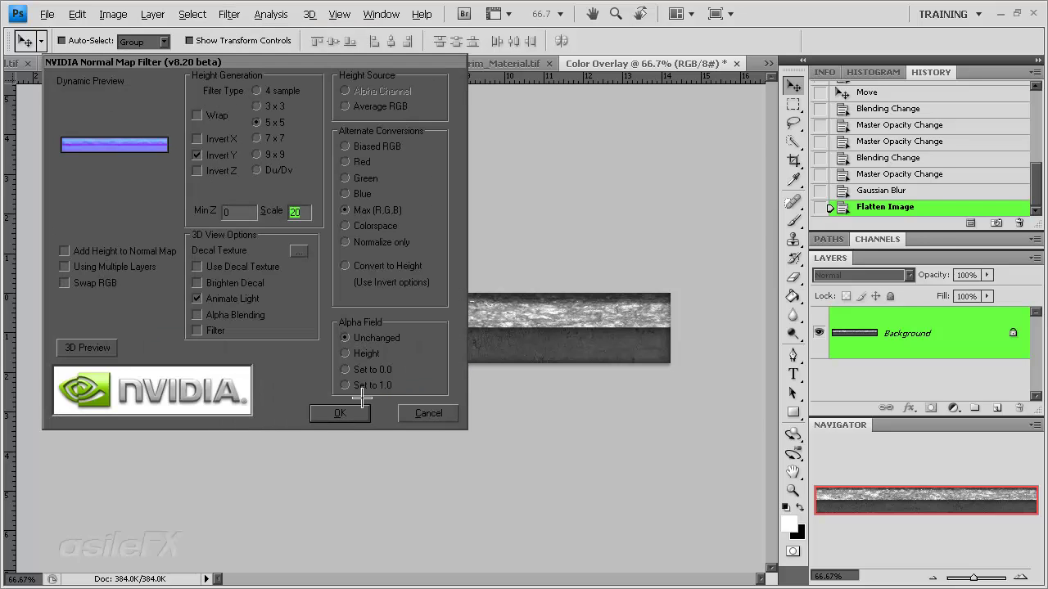
pyautogui.click(340, 412)
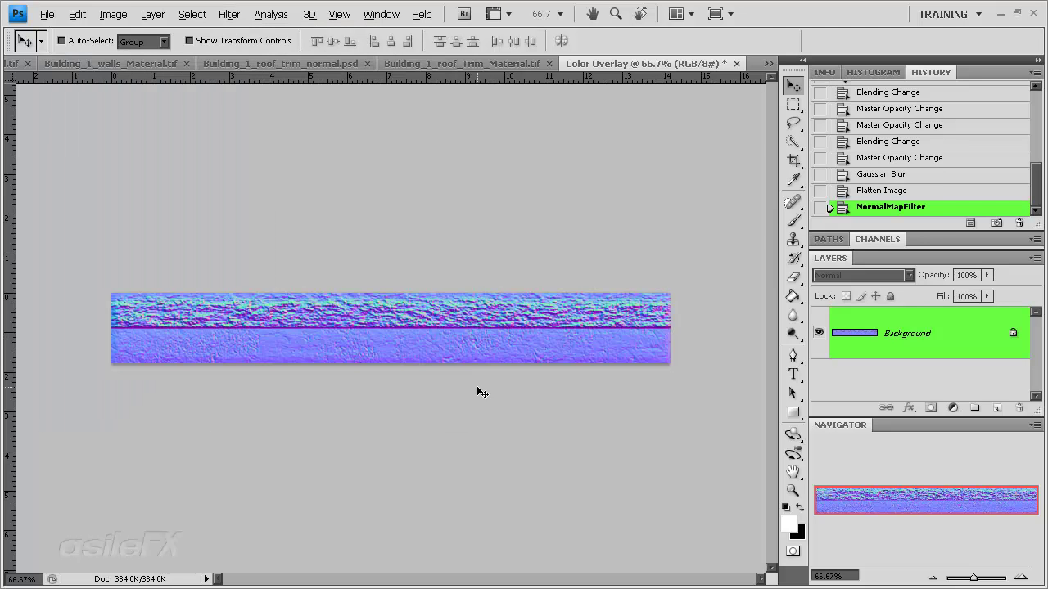
# Step: Paste the normal map into Building_1_roof_Trim_Material.tif as a layer named Normal 2
pyautogui.hotkey('ctrl', 'a')
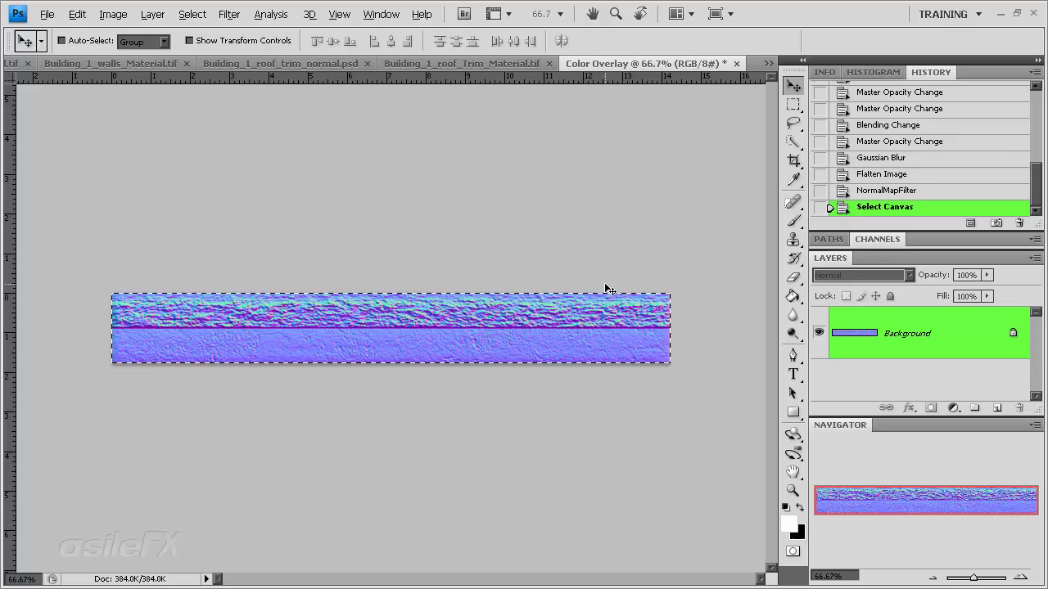
pyautogui.click(466, 63)
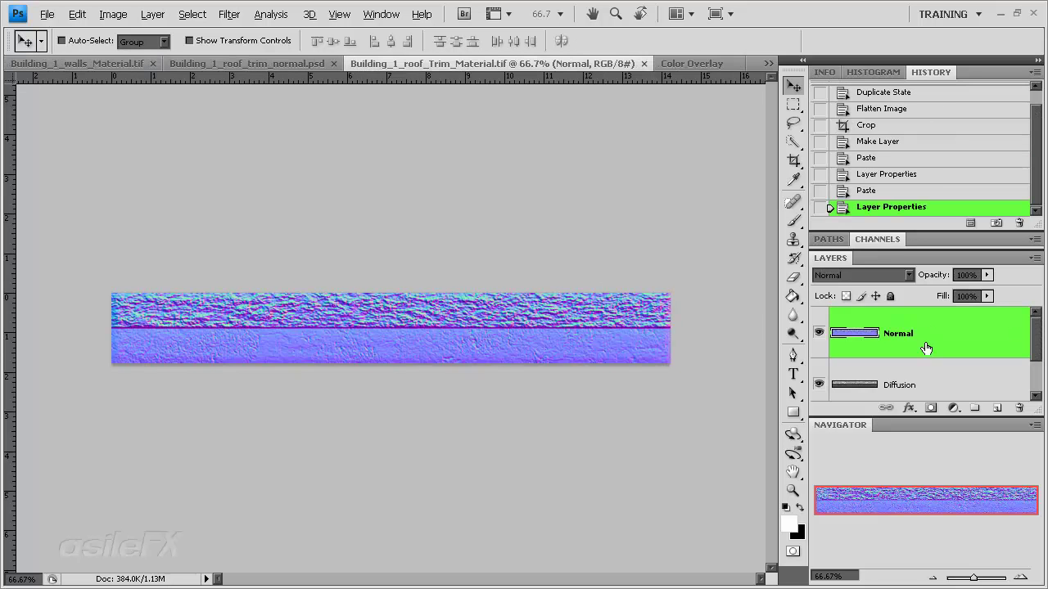
pyautogui.hotkey('ctrl', 'v')
pyautogui.doubleClick(898, 333)
pyautogui.write('No')
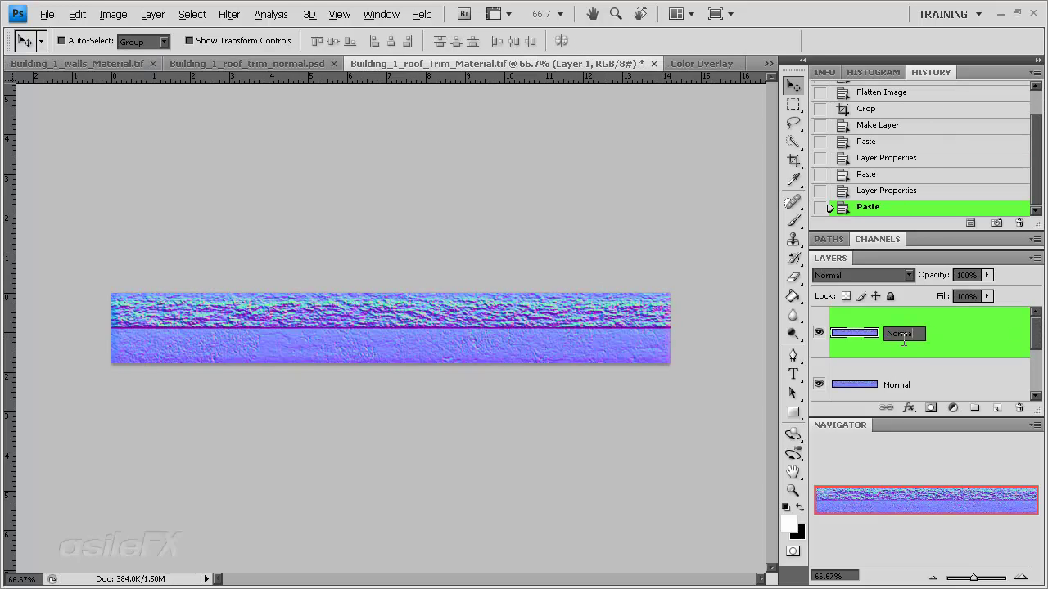
pyautogui.press('Return')
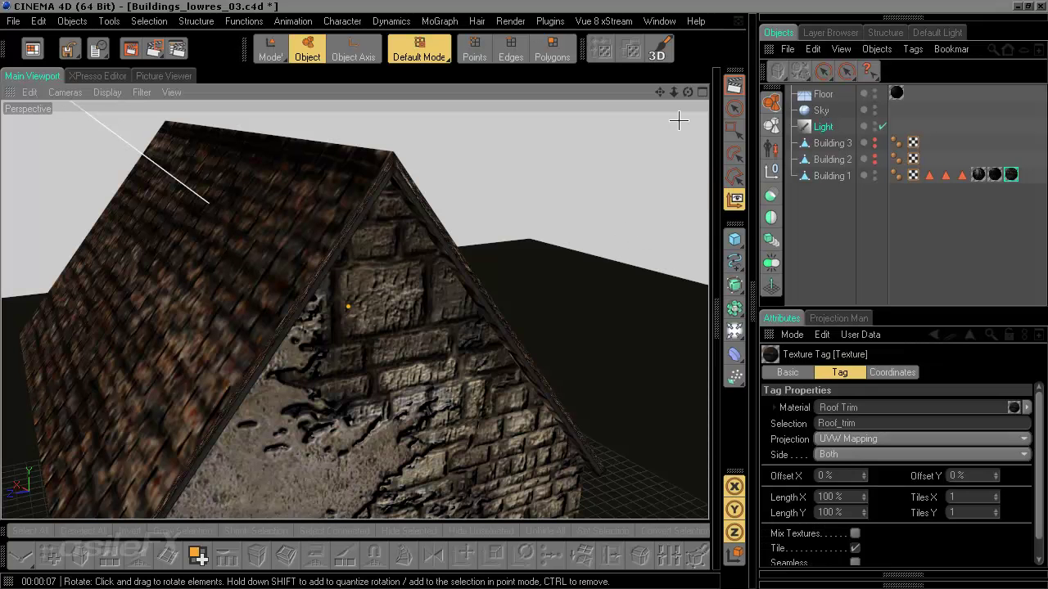
# Step: Point the Roof Trim Normal texture's layer set at Normal 2, then orbit toward the gable
pyautogui.click(733, 286)
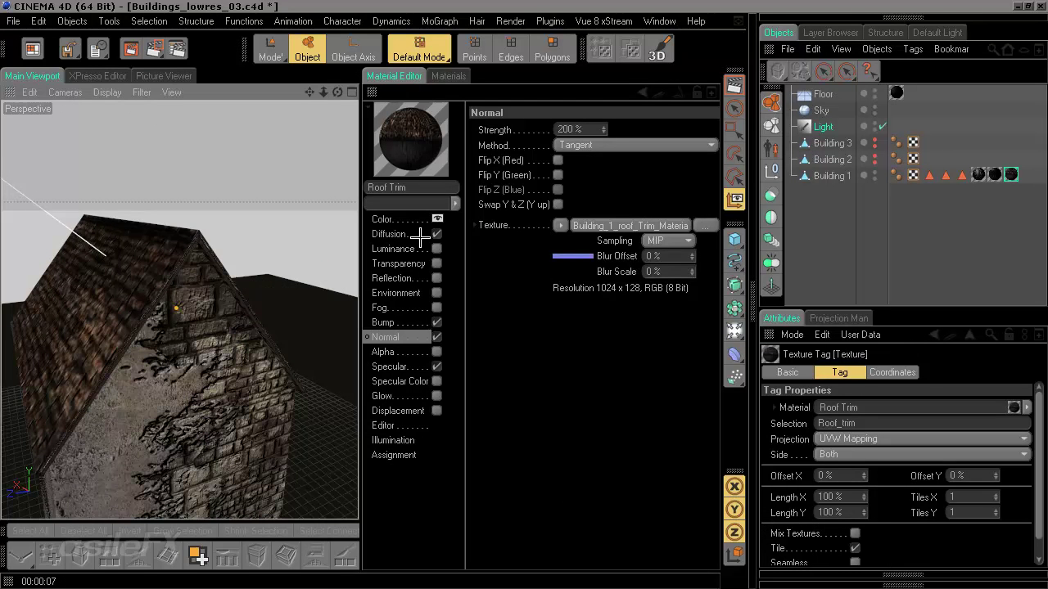
pyautogui.click(626, 226)
pyautogui.click(570, 257)
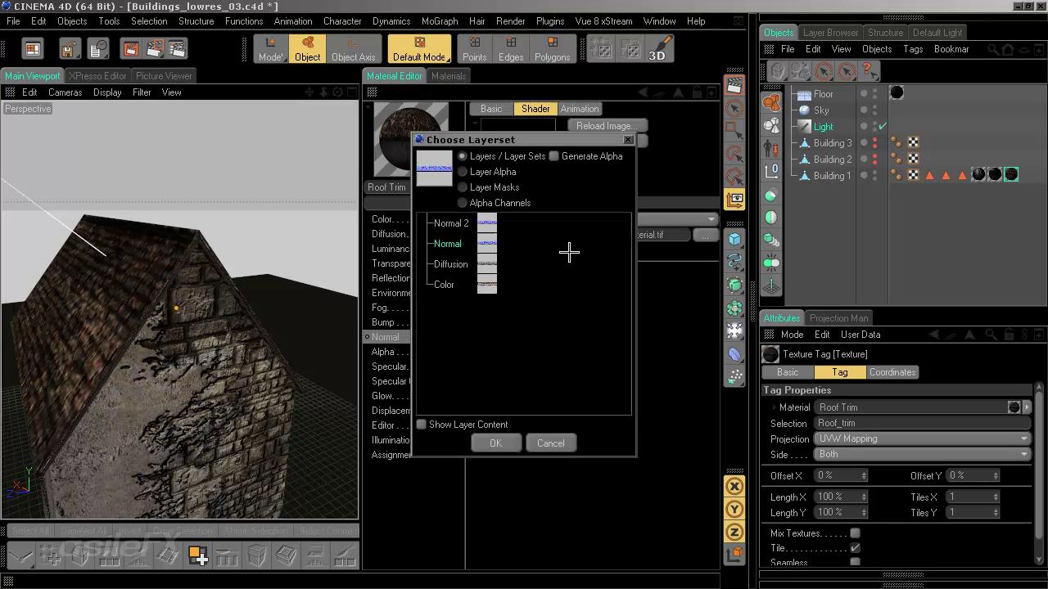
pyautogui.click(496, 442)
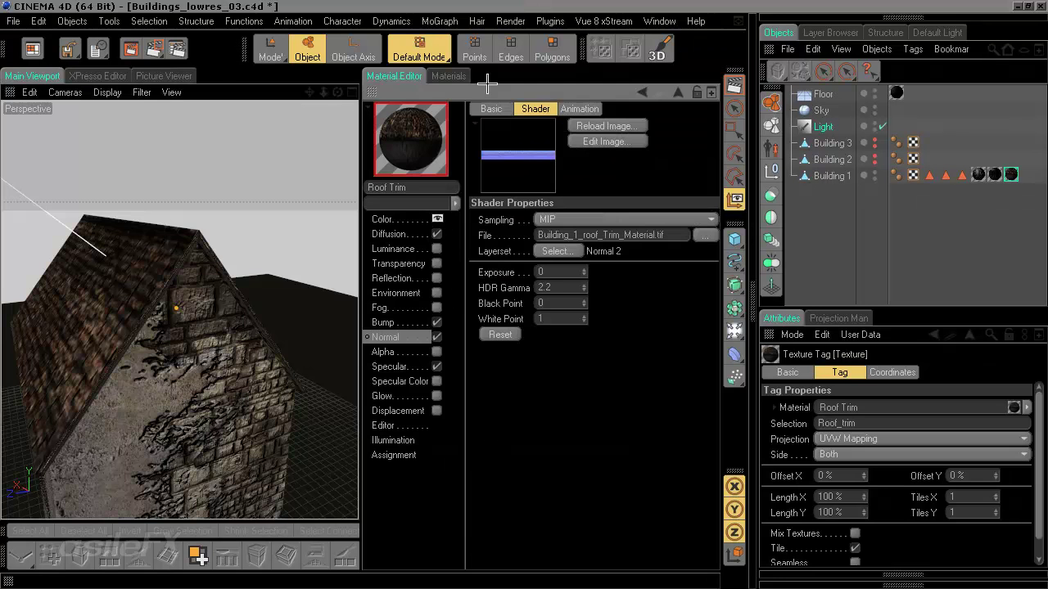
pyautogui.click(377, 99)
pyautogui.keyDown('alt'); pyautogui.moveTo(421, 234); pyautogui.dragTo(565, 440); pyautogui.keyUp('alt')
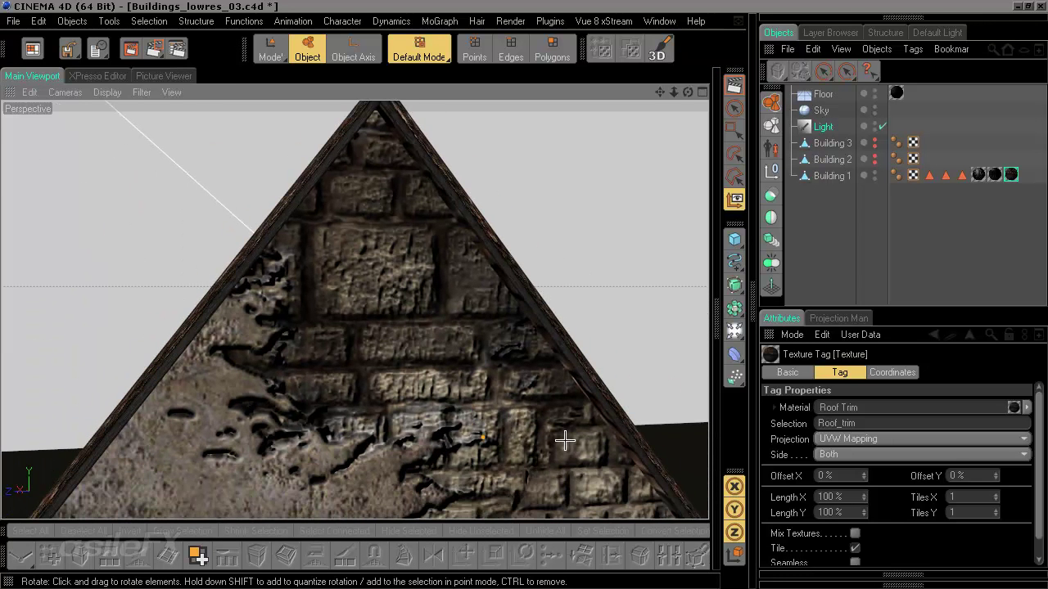
pyautogui.keyDown('alt'); pyautogui.moveTo(419, 176); pyautogui.dragTo(426, 180); pyautogui.keyUp('alt')
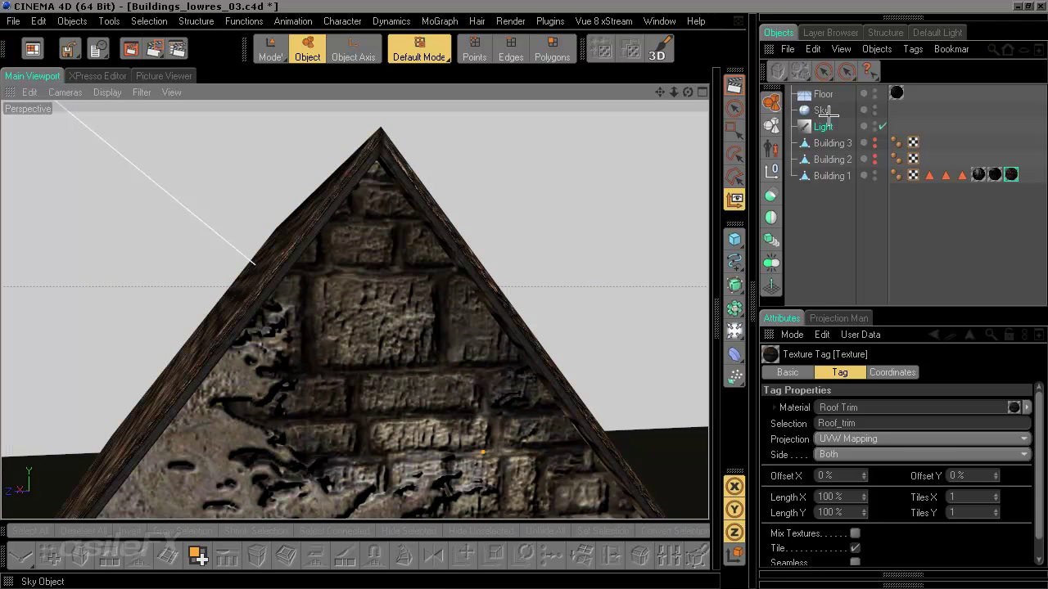
# Step: Select Building 1's gable face polygon in polygon mode and zoom in on the roof apex
pyautogui.click(832, 175)
pyautogui.click(552, 51)
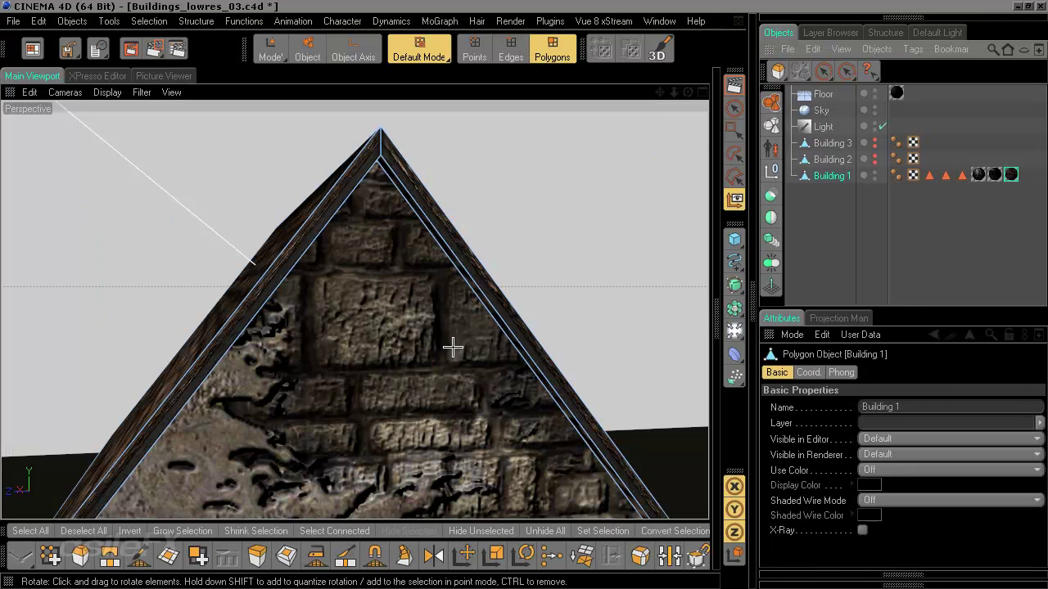
pyautogui.keyDown('alt'); pyautogui.moveTo(459, 361); pyautogui.dragTo(483, 377); pyautogui.keyUp('alt')
pyautogui.press('9')
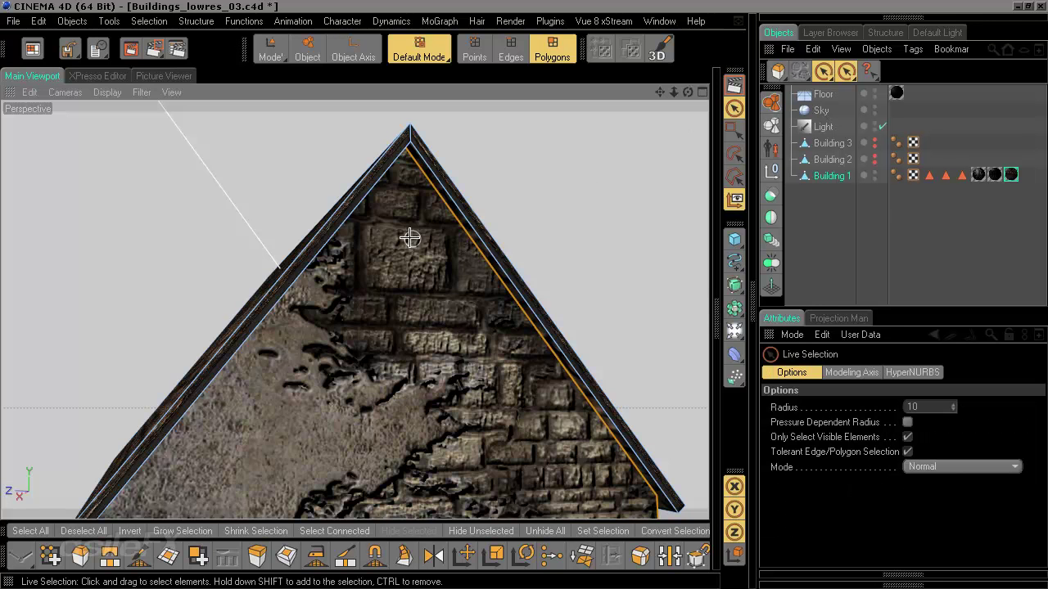
pyautogui.click(345, 253)
pyautogui.keyDown('alt'); pyautogui.moveTo(345, 252); pyautogui.dragTo(620, 135); pyautogui.keyUp('alt')
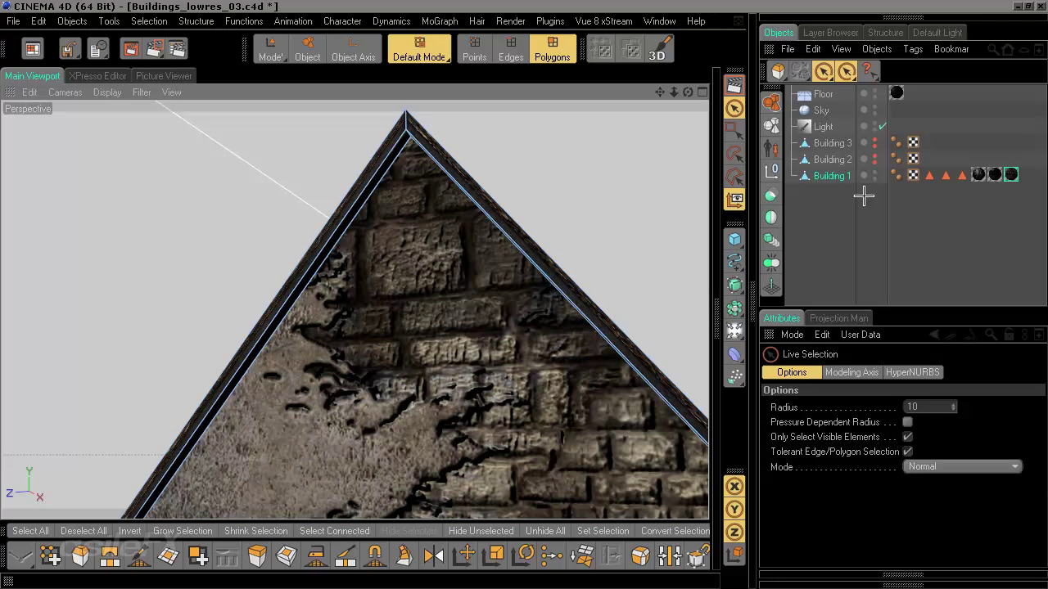
pyautogui.scroll(2, 431, 208)
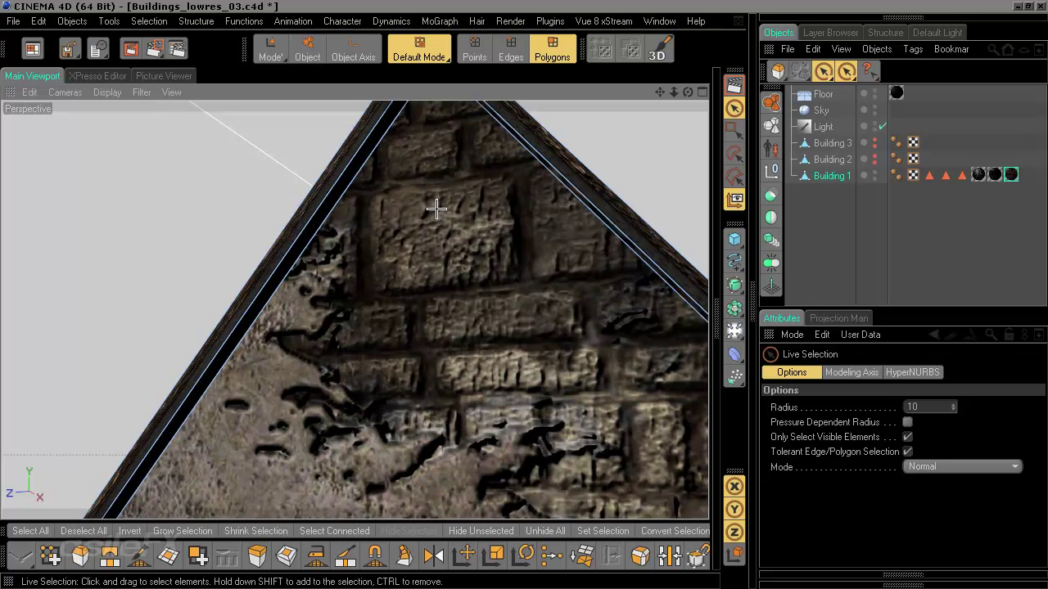
pyautogui.scroll(-5, 437, 208)
pyautogui.scroll(2, 438, 219)
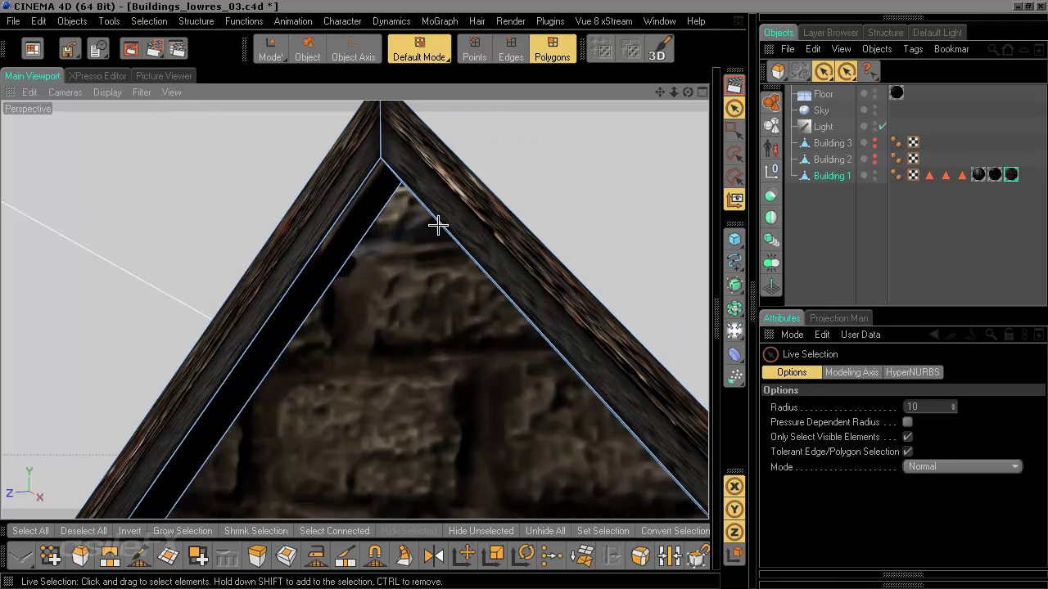
# Step: Select the inner left and right roof trim strips and nudge them along Y
pyautogui.click(366, 212)
pyautogui.keyDown('alt'); pyautogui.moveTo(414, 334); pyautogui.dragTo(517, 307); pyautogui.keyUp('alt')
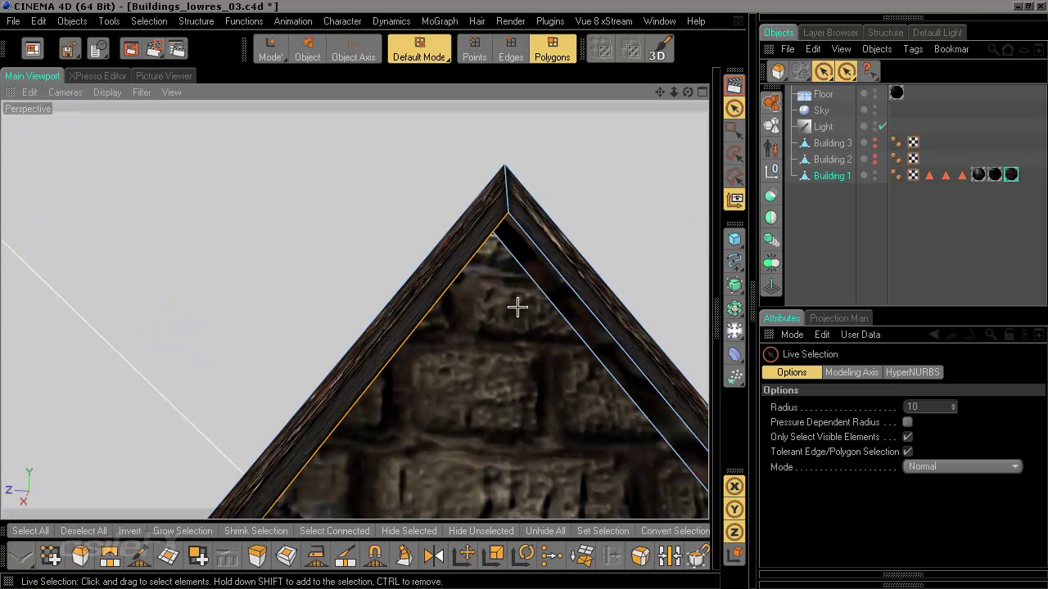
pyautogui.keyDown('shift'); pyautogui.click(536, 270); pyautogui.keyUp('shift')
pyautogui.scroll(-5, 554, 352)
pyautogui.scroll(10, 523, 375)
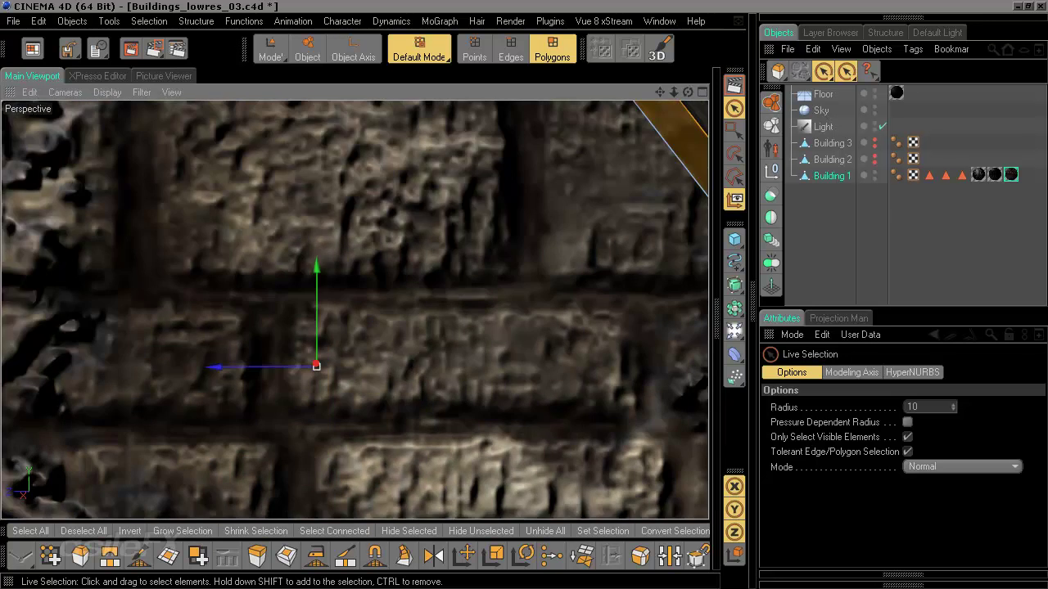
pyautogui.scroll(-4, 523, 374)
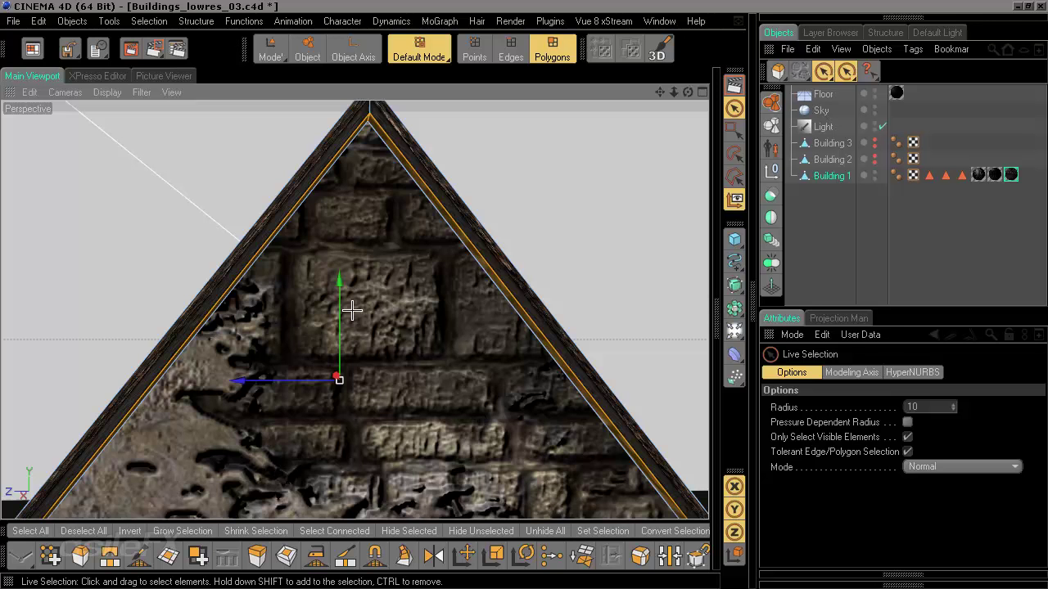
pyautogui.moveTo(352, 310)
pyautogui.mouseDown()
pyautogui.moveTo(350, 360)
pyautogui.moveTo(351, 312)
pyautogui.mouseUp()
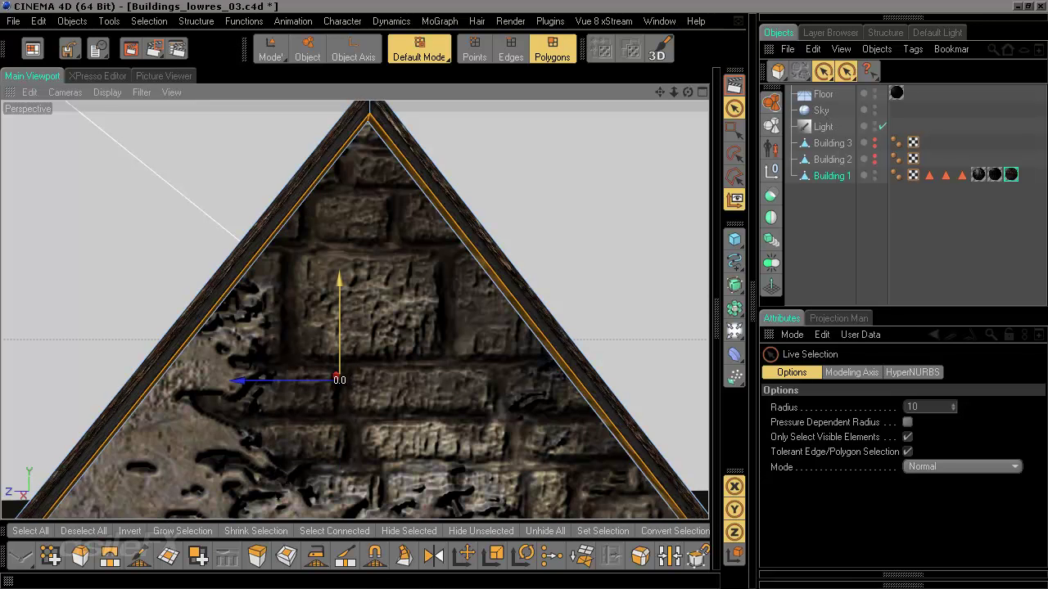
pyautogui.scroll(-3, 341, 286)
pyautogui.keyDown('alt'); pyautogui.moveTo(398, 270); pyautogui.dragTo(381, 311); pyautogui.keyUp('alt')
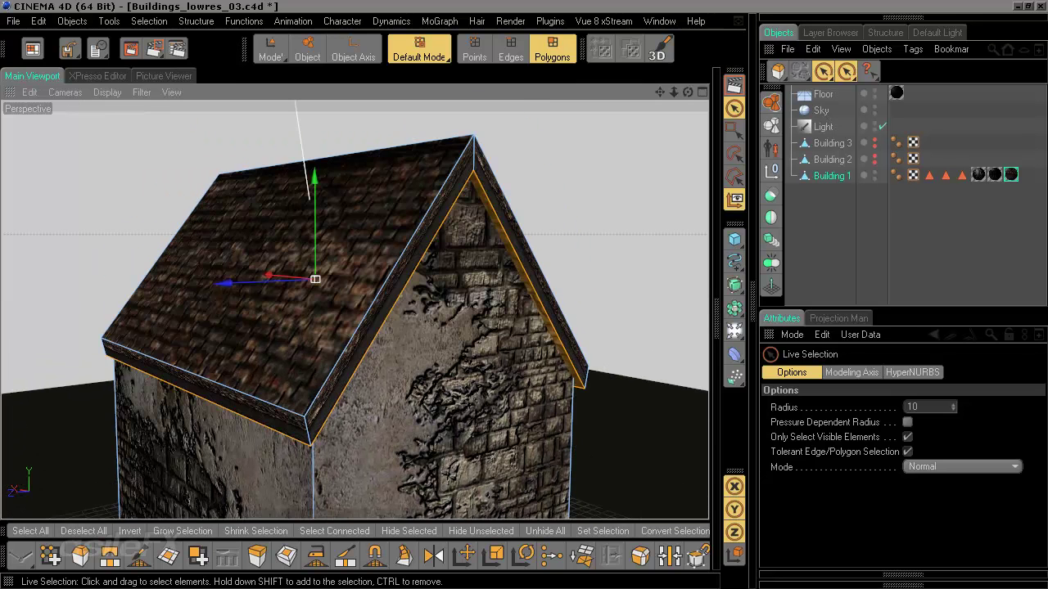
pyautogui.moveTo(316, 180)
pyautogui.mouseDown()
pyautogui.moveTo(315, 303)
pyautogui.moveTo(314, 170)
pyautogui.mouseUp()
# Step: Deselect Building 1, render the house from above, then turn the view toward the roof gable
pyautogui.scroll(-3, 410, 262)
pyautogui.keyDown('alt'); pyautogui.moveTo(354, 311); pyautogui.dragTo(577, 293); pyautogui.keyUp('alt')
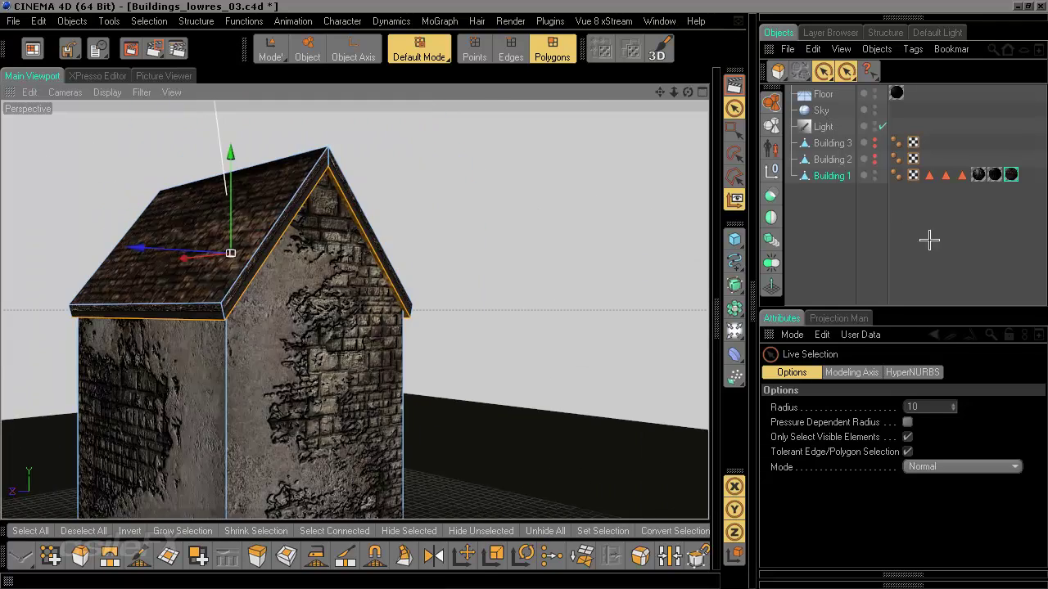
pyautogui.click(933, 220)
pyautogui.keyDown('alt'); pyautogui.moveTo(492, 335); pyautogui.dragTo(219, 457); pyautogui.keyUp('alt')
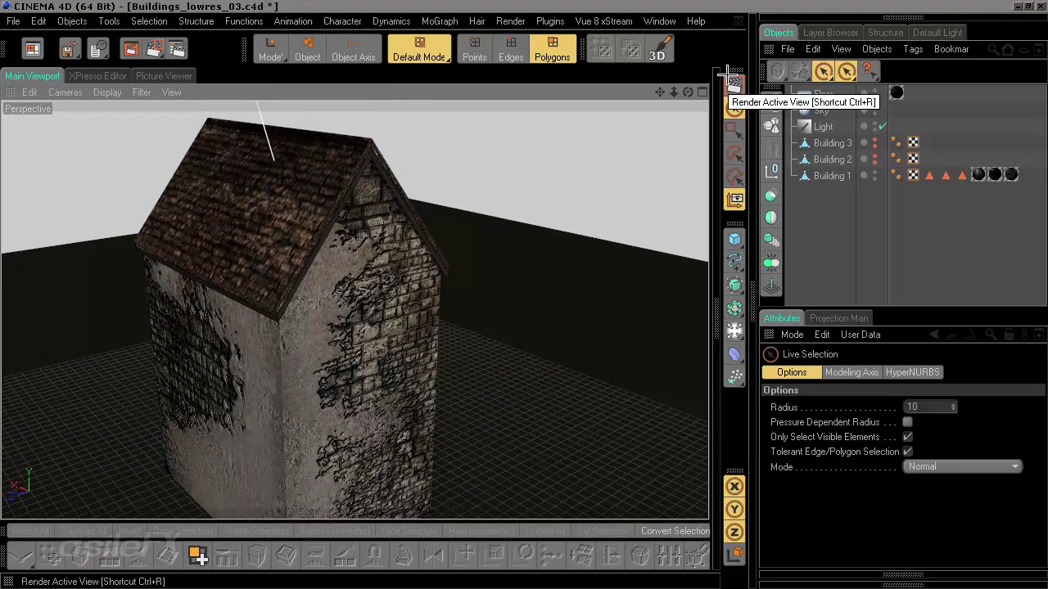
pyautogui.click(734, 85)
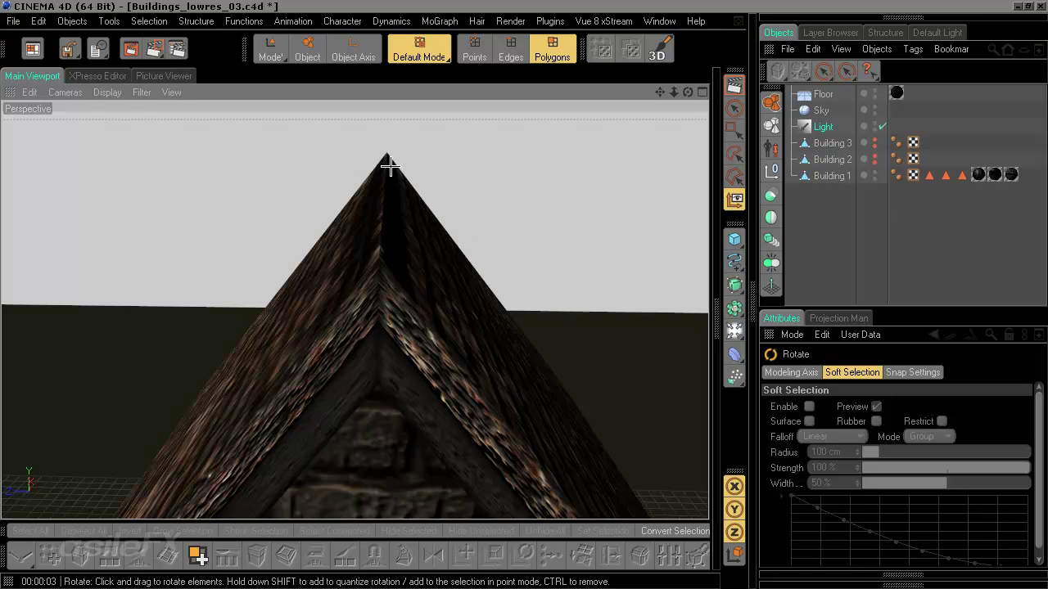
pyautogui.moveTo(401, 290); pyautogui.dragTo(412, 311)
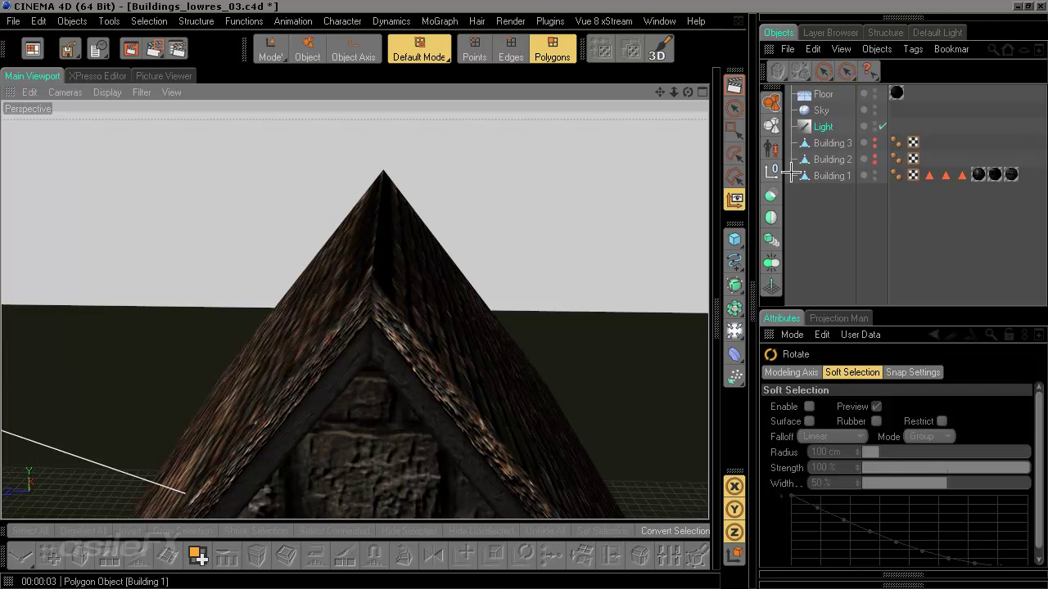
# Step: Live-select Building 1's roof polygons and extend the selection to all connected faces
pyautogui.click(827, 175)
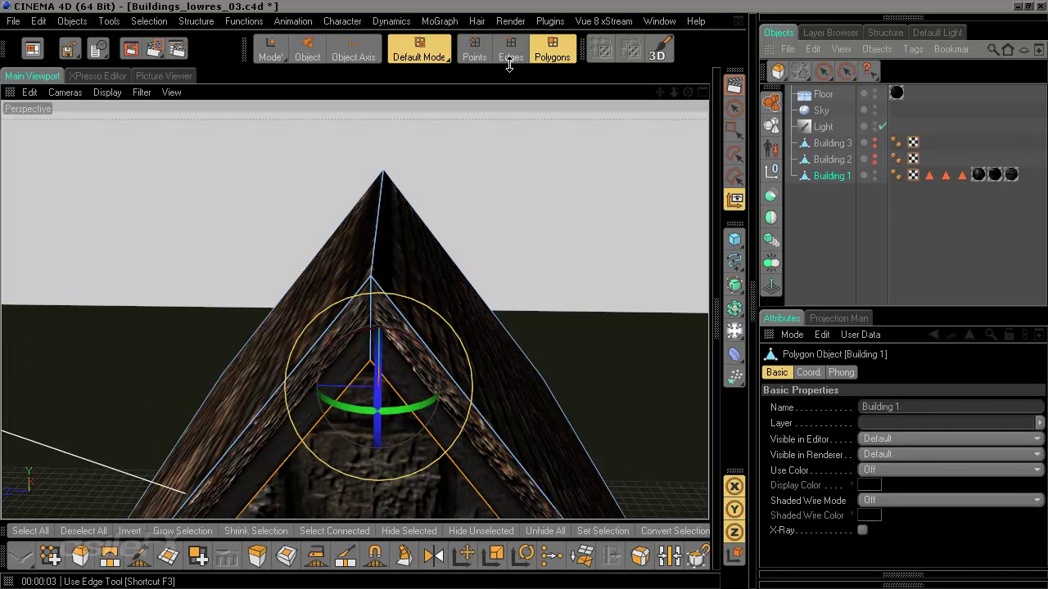
pyautogui.click(734, 108)
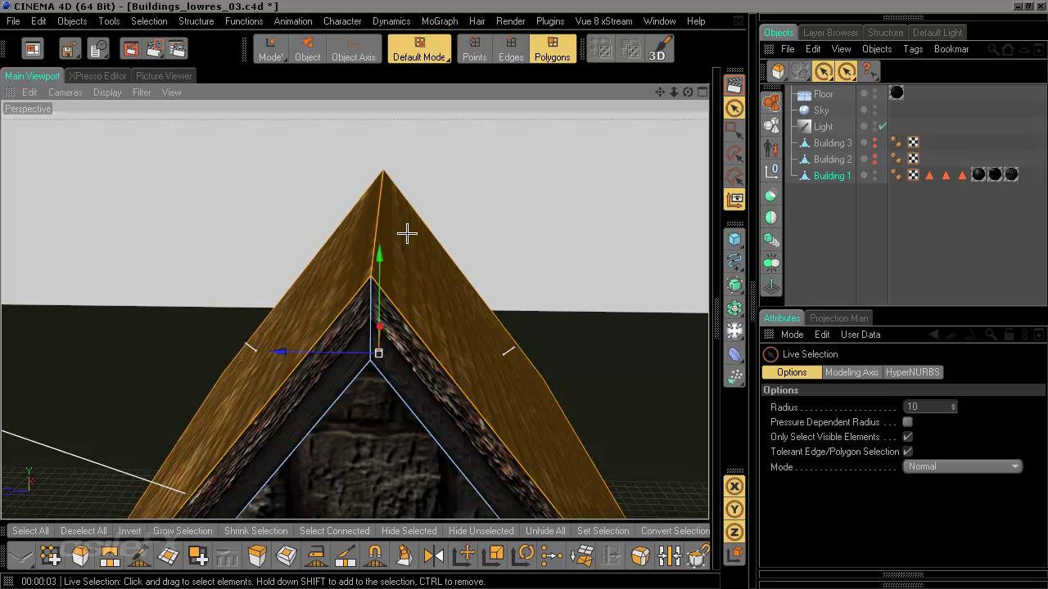
pyautogui.keyDown('alt'); pyautogui.moveTo(425, 233); pyautogui.dragTo(430, 250); pyautogui.keyUp('alt')
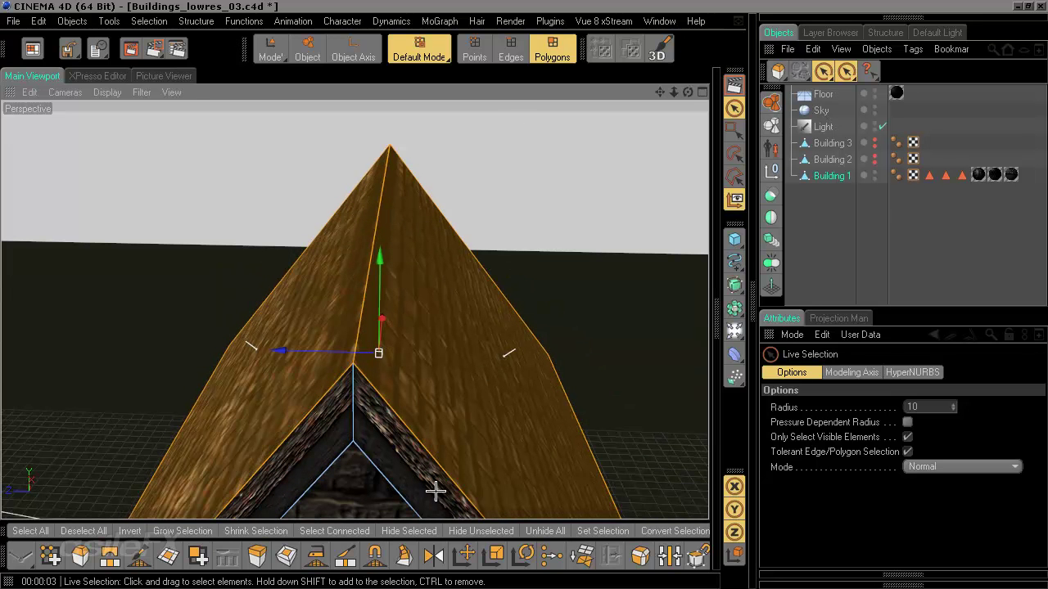
pyautogui.click(328, 530)
pyautogui.keyDown('alt'); pyautogui.moveTo(456, 363); pyautogui.dragTo(458, 393); pyautogui.keyUp('alt')
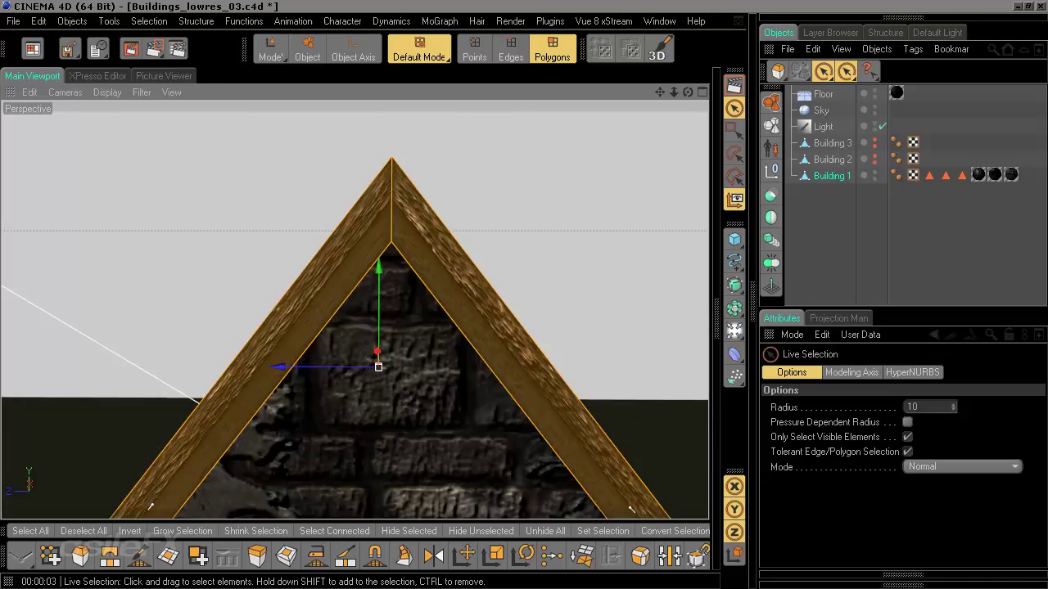
pyautogui.keyDown('alt'); pyautogui.moveTo(459, 393); pyautogui.dragTo(565, 344, button='right'); pyautogui.keyUp('alt')
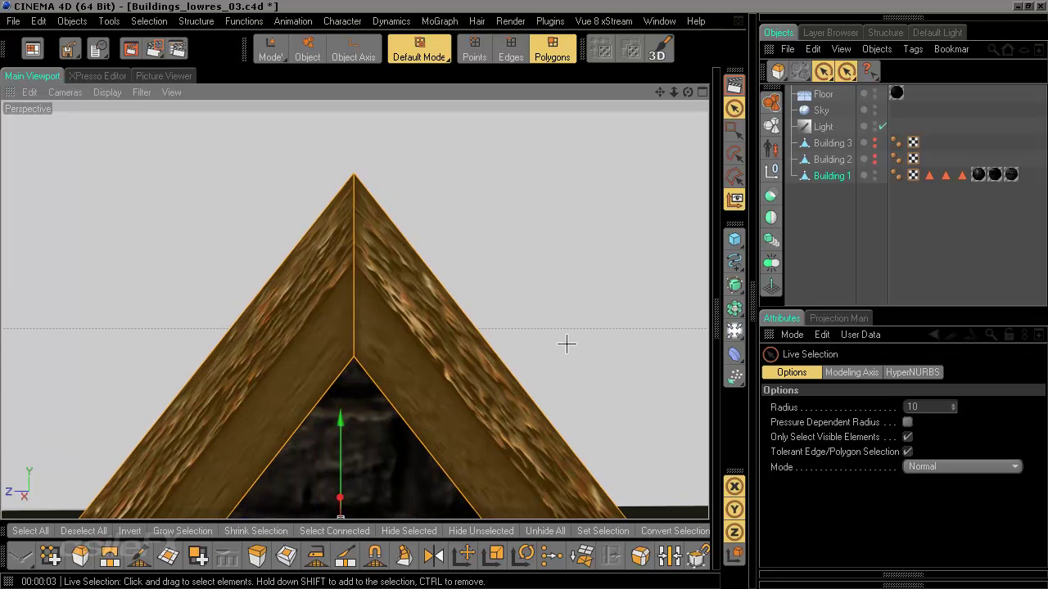
# Step: Make a vertical Knife cut beside the ridge using the X-Y cutting plane
pyautogui.click(345, 556)
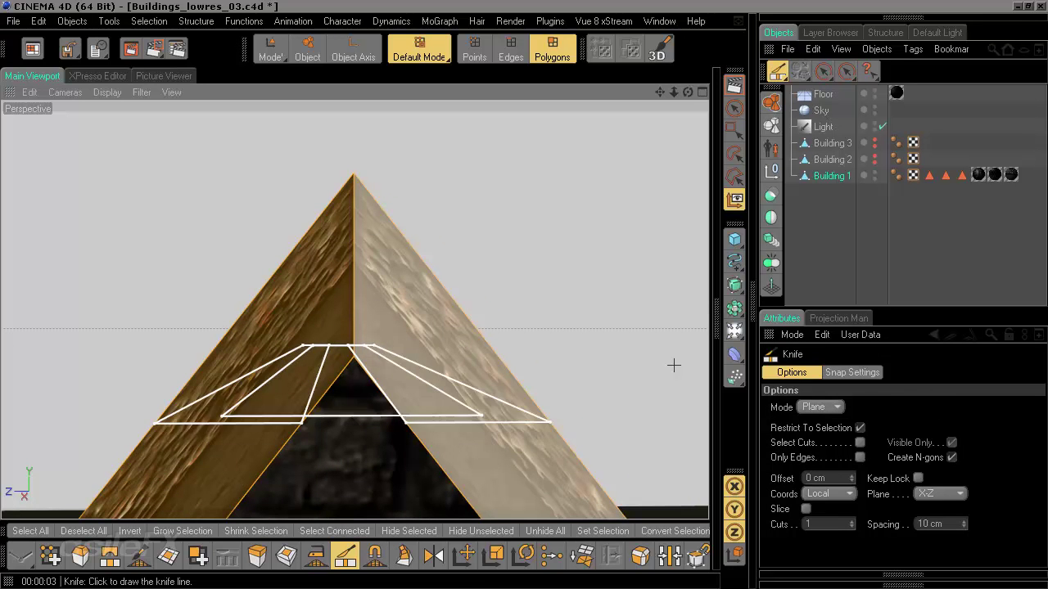
pyautogui.click(921, 495)
pyautogui.click(929, 507)
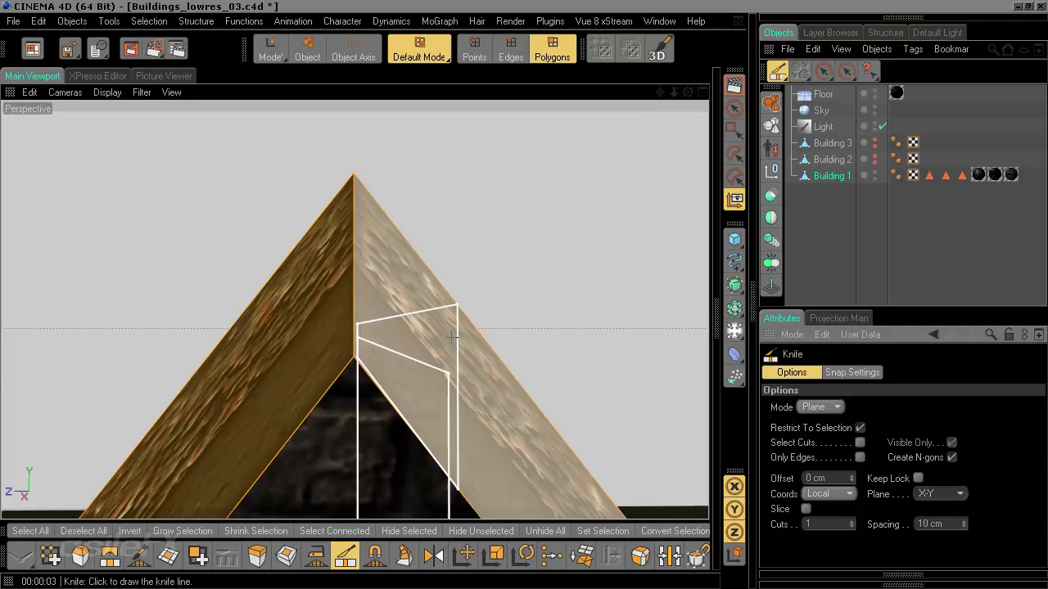
pyautogui.keyDown('alt'); pyautogui.moveTo(324, 257); pyautogui.dragTo(361, 237); pyautogui.keyUp('alt')
pyautogui.scroll(5, 354, 311)
pyautogui.scroll(-8, 423, 343)
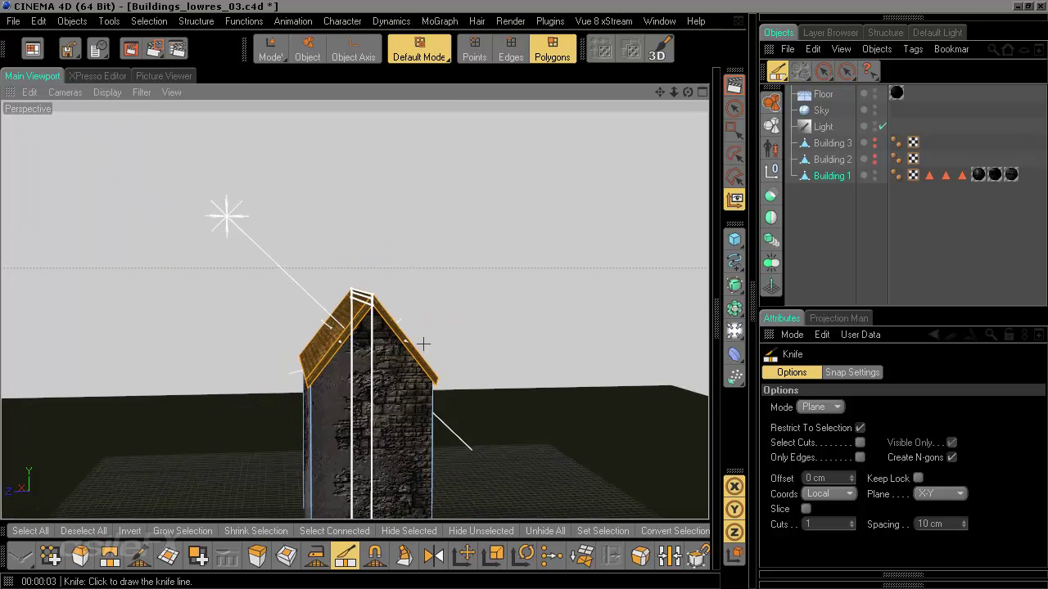
pyautogui.scroll(-3, 423, 343)
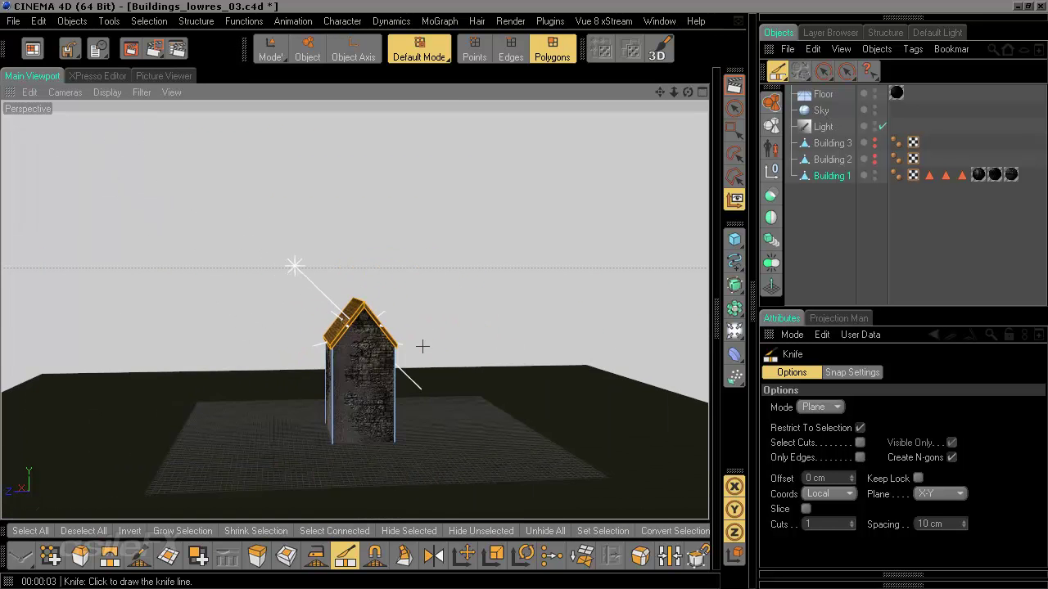
pyautogui.scroll(10, 423, 345)
pyautogui.keyDown('alt'); pyautogui.moveTo(422, 347); pyautogui.dragTo(357, 328); pyautogui.keyUp('alt')
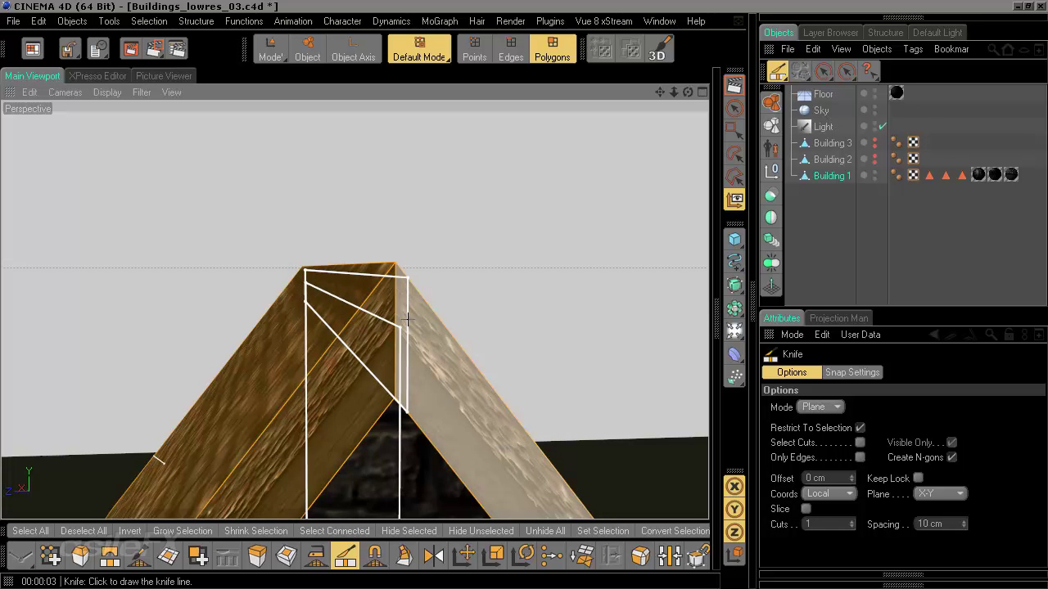
pyautogui.keyDown('alt'); pyautogui.moveTo(407, 318); pyautogui.dragTo(459, 287); pyautogui.keyUp('alt')
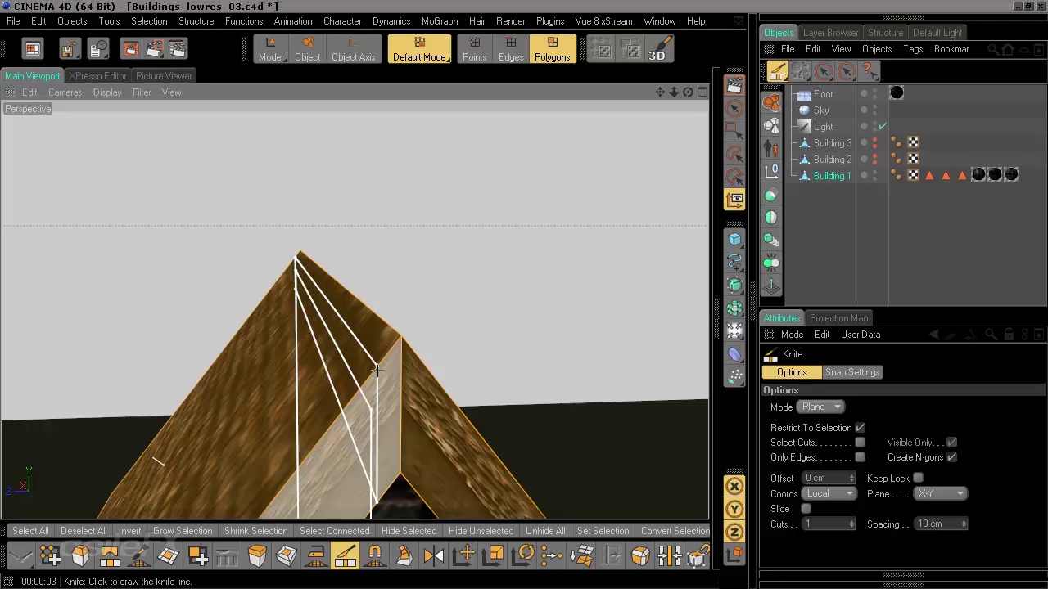
pyautogui.keyDown('alt'); pyautogui.moveTo(377, 370); pyautogui.dragTo(423, 366); pyautogui.keyUp('alt')
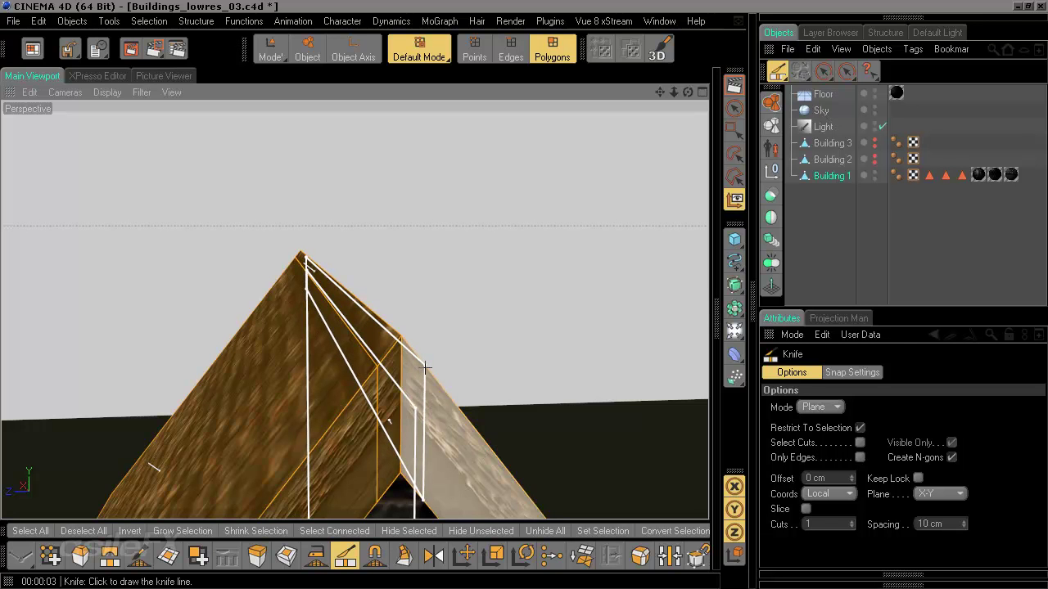
pyautogui.keyDown('alt'); pyautogui.moveTo(521, 325); pyautogui.dragTo(434, 333); pyautogui.keyUp('alt')
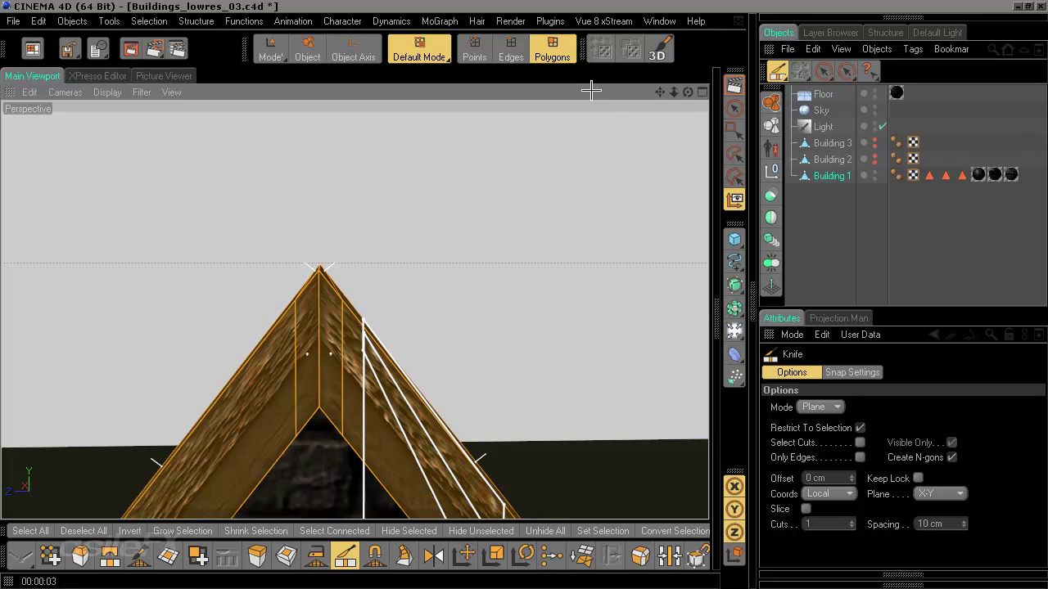
# Step: In Edges mode, loop-select the ridge edge loop and move it slightly down
pyautogui.click(501, 49)
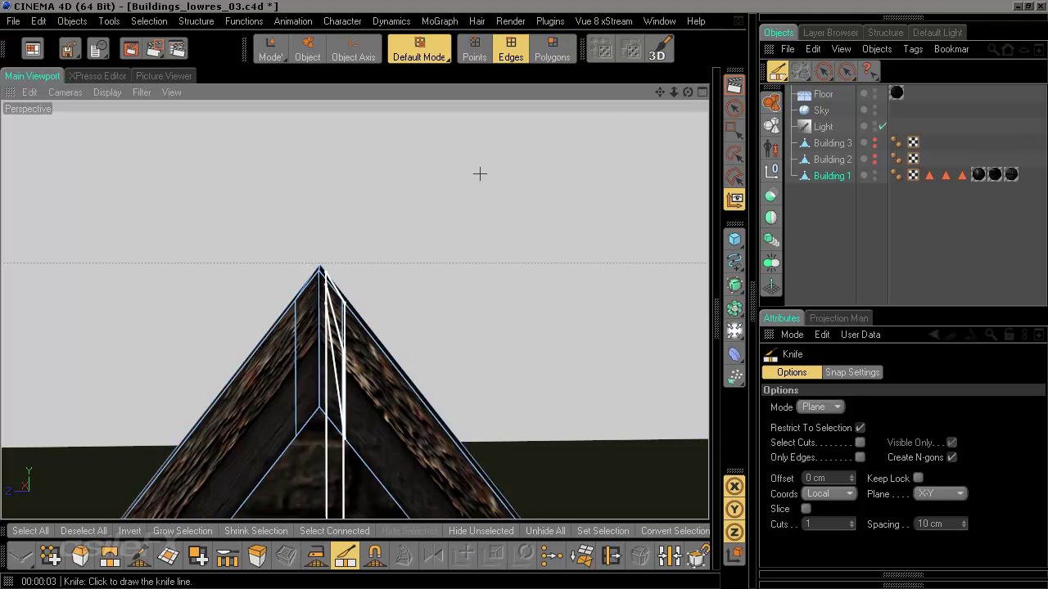
pyautogui.keyDown('alt'); pyautogui.moveTo(480, 176); pyautogui.dragTo(491, 107); pyautogui.keyUp('alt')
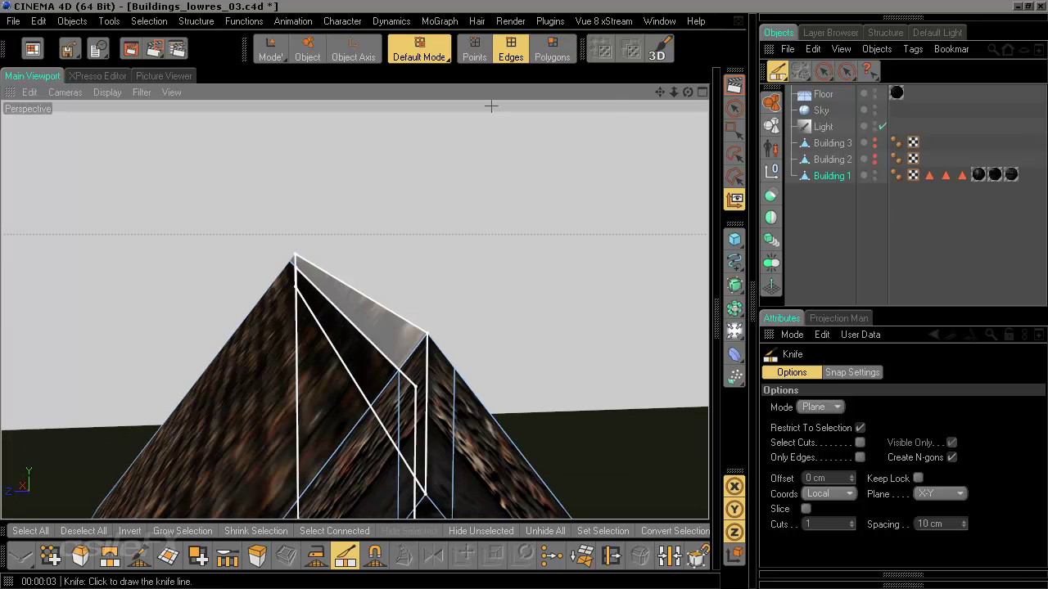
pyautogui.click(734, 107)
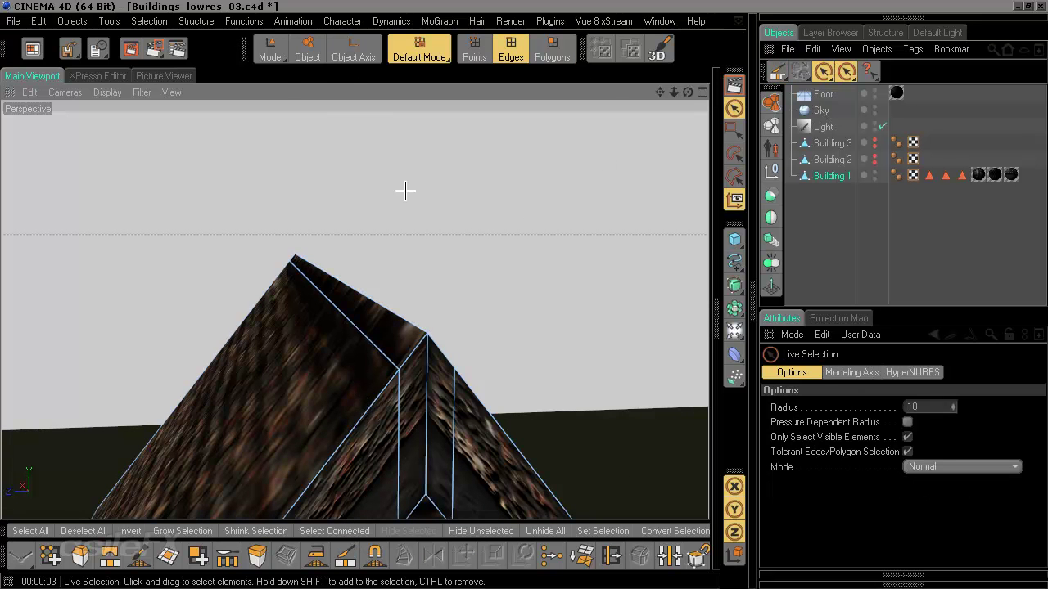
pyautogui.click(149, 21)
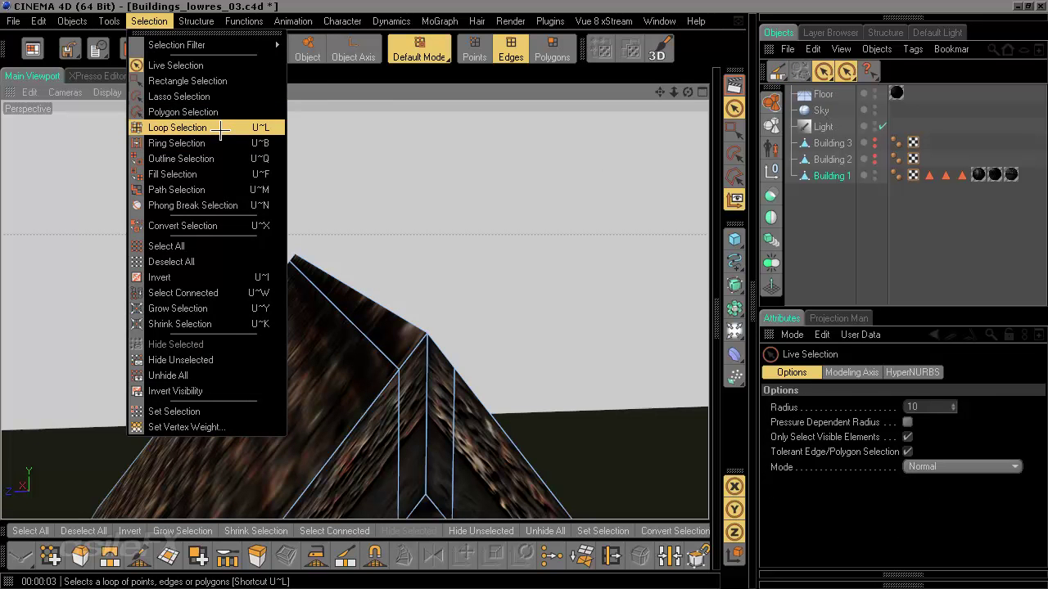
pyautogui.click(177, 128)
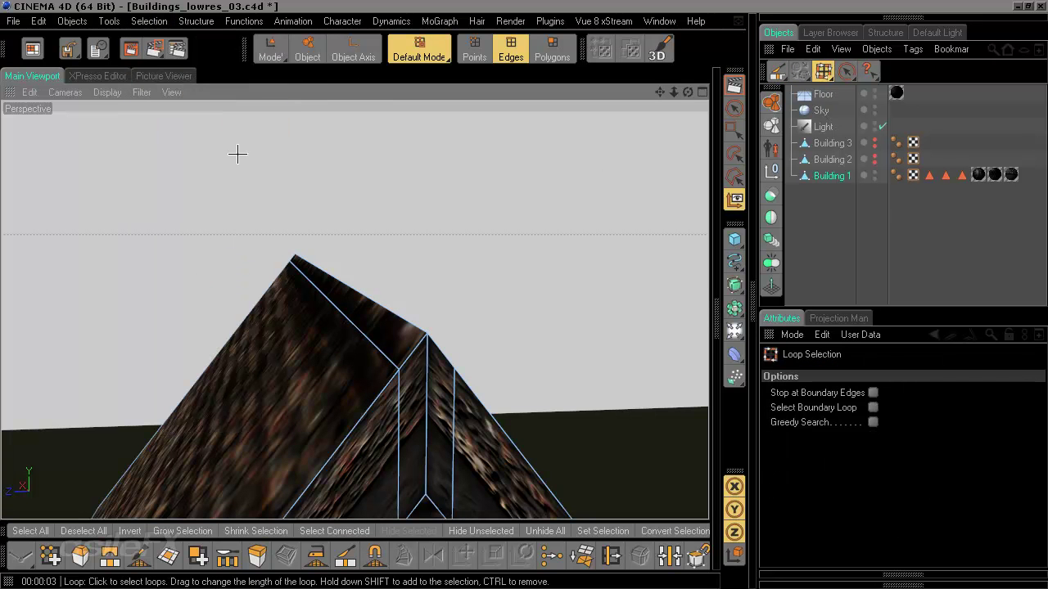
pyautogui.click(409, 327)
pyautogui.keyDown('alt'); pyautogui.moveTo(519, 330); pyautogui.dragTo(506, 331); pyautogui.keyUp('alt')
pyautogui.press('e')
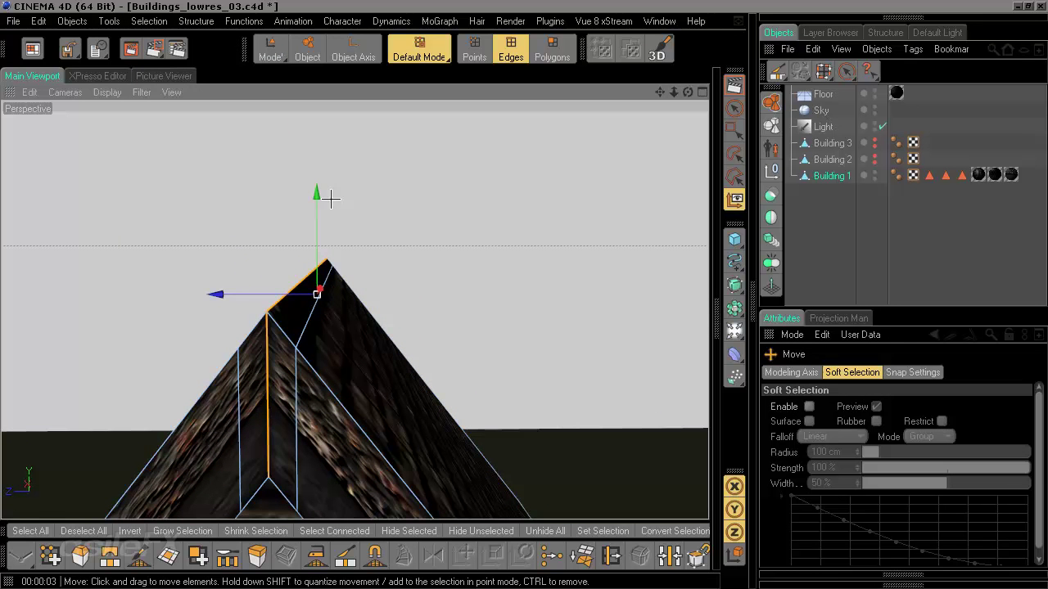
pyautogui.moveTo(317, 294); pyautogui.dragTo(388, 283)
# Step: Inspect the roof deselected, then reselect Building 1 and nudge the ridge loop again
pyautogui.click(811, 224)
pyautogui.keyDown('alt'); pyautogui.moveTo(476, 212); pyautogui.dragTo(404, 221); pyautogui.keyUp('alt')
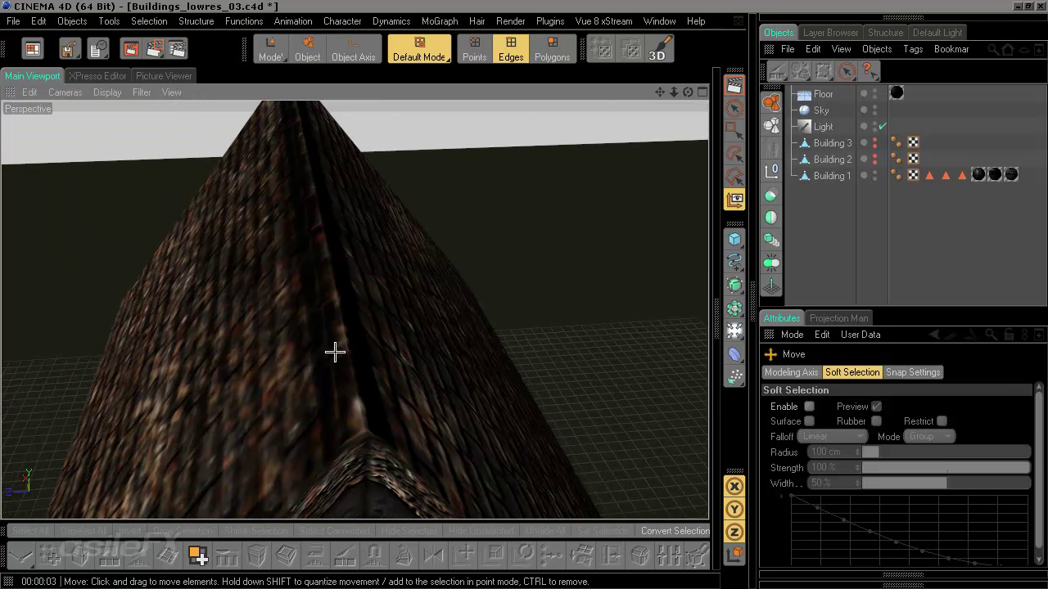
pyautogui.click(736, 110)
pyautogui.click(831, 175)
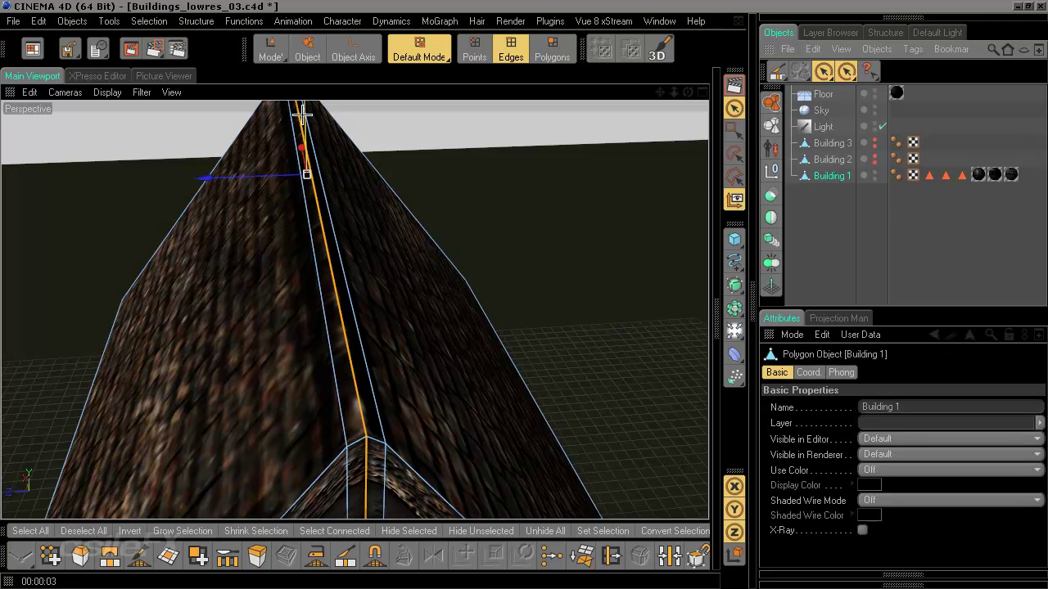
pyautogui.keyDown('alt'); pyautogui.moveTo(385, 234); pyautogui.dragTo(386, 212); pyautogui.keyUp('alt')
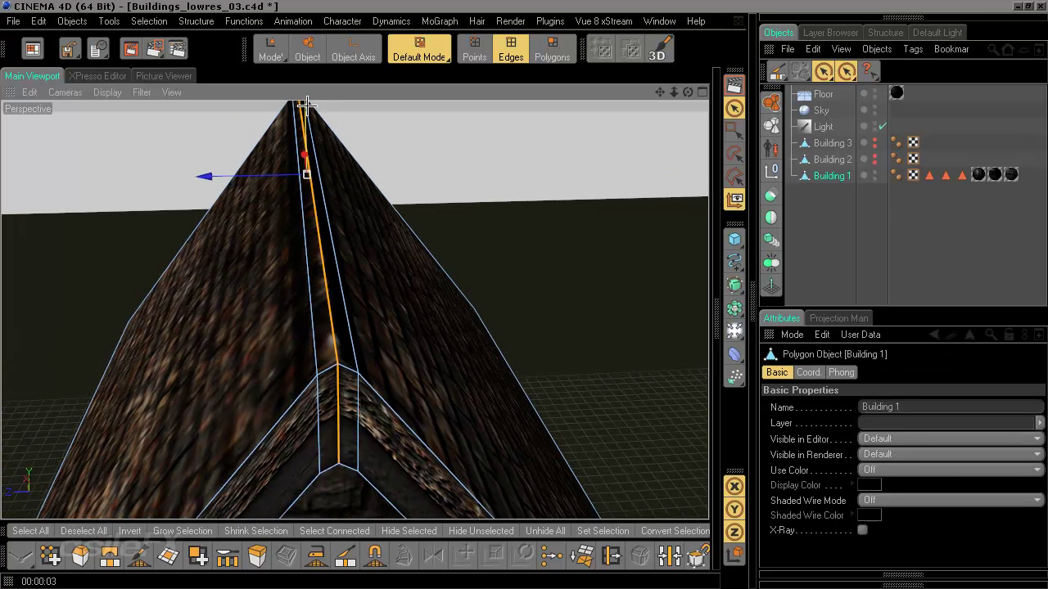
pyautogui.keyDown('alt'); pyautogui.moveTo(339, 257); pyautogui.dragTo(334, 246); pyautogui.keyUp('alt')
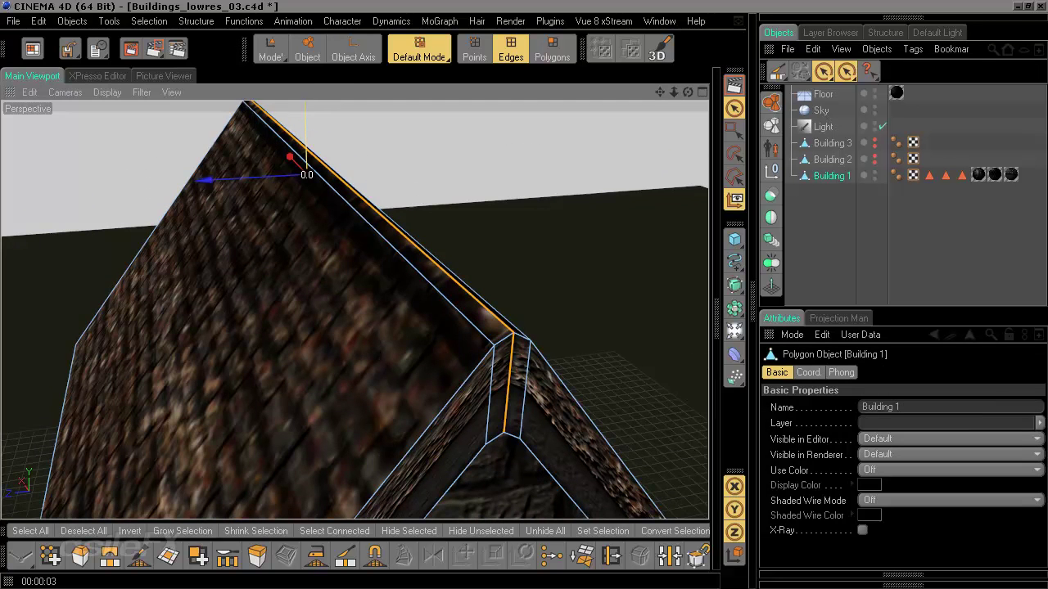
pyautogui.moveTo(307, 175); pyautogui.dragTo(316, 175)
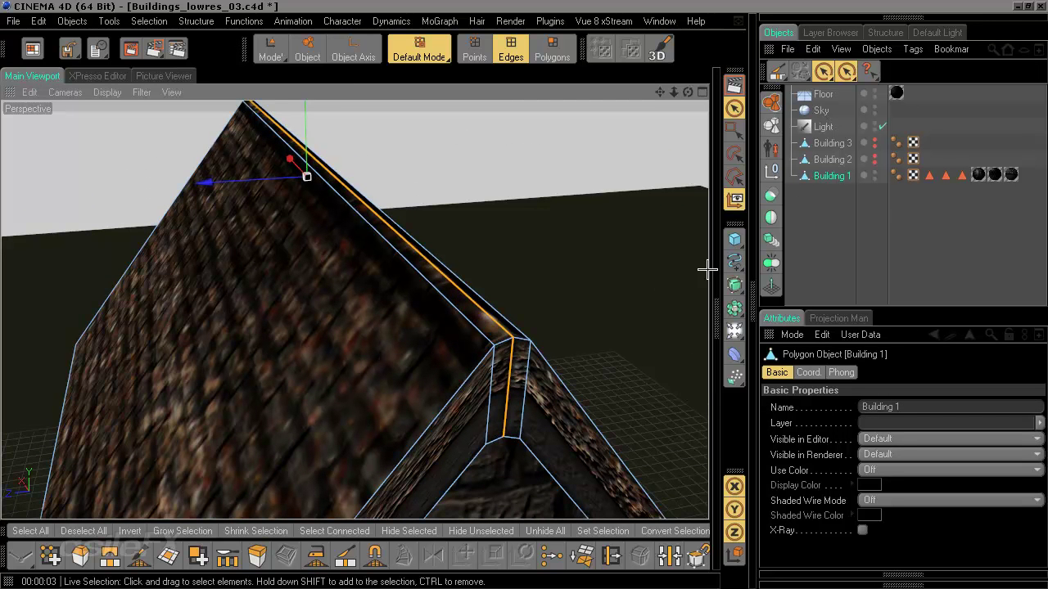
pyautogui.keyDown('alt'); pyautogui.moveTo(701, 269); pyautogui.dragTo(484, 365); pyautogui.keyUp('alt')
pyautogui.scroll(4, 484, 365)
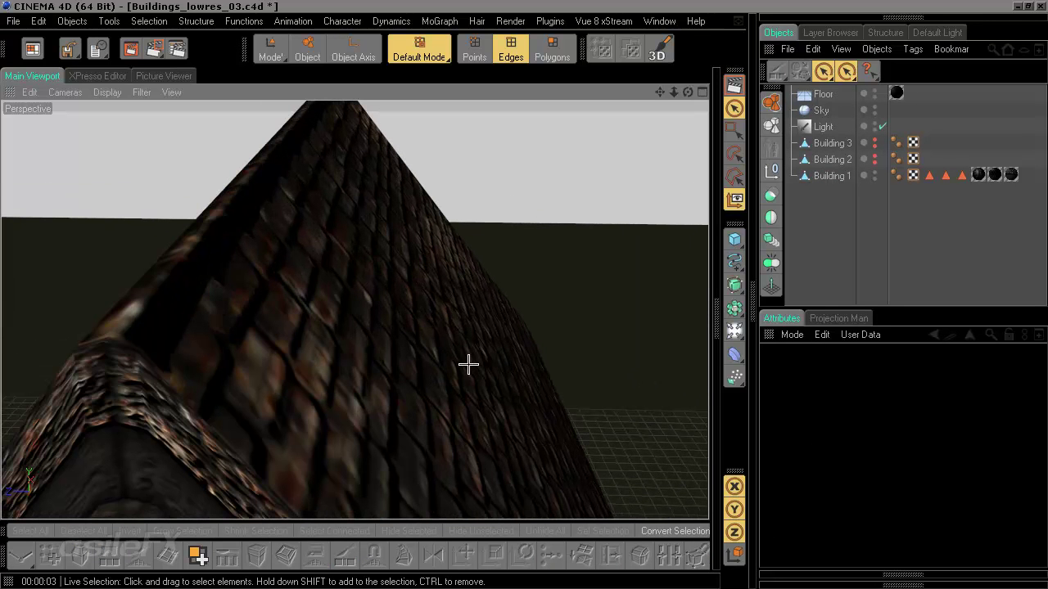
# Step: In Building 1's Phong tag, try Phong Angle values of 55° and 13°, then render
pyautogui.click(896, 176)
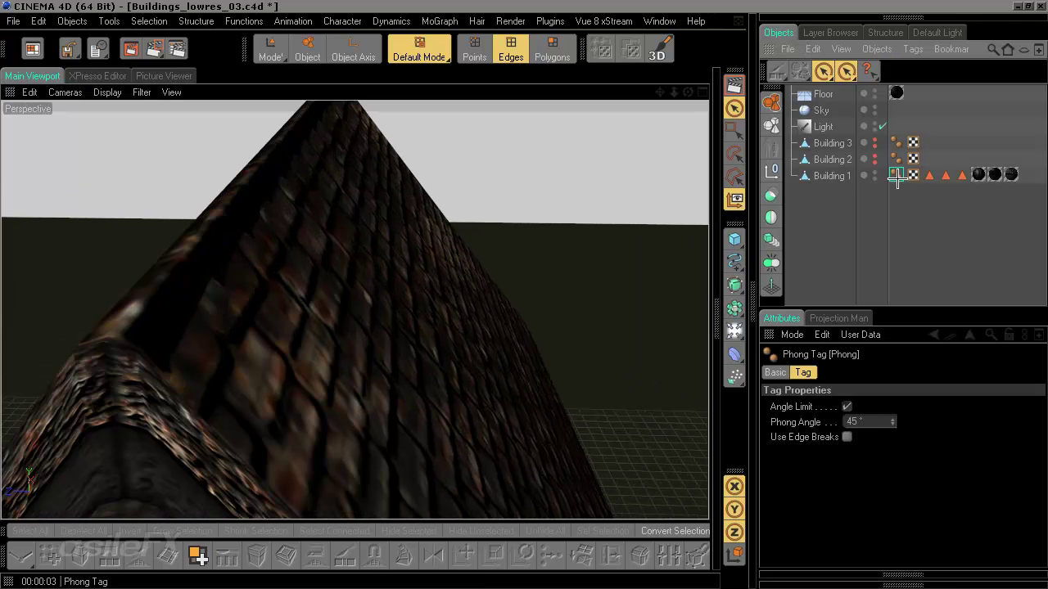
pyautogui.click(852, 421)
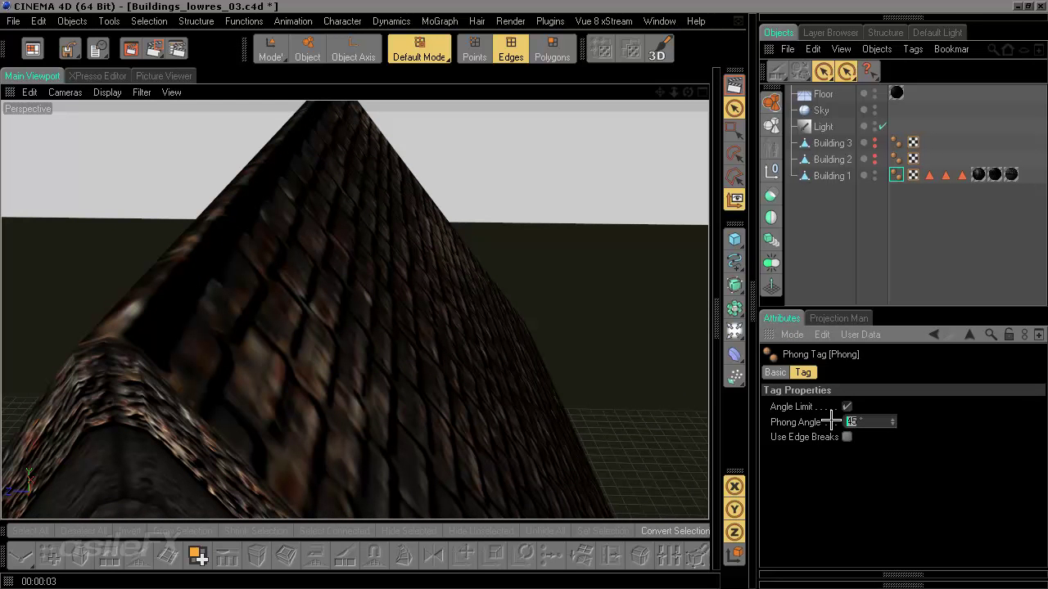
pyautogui.write('55')
pyautogui.press('Return')
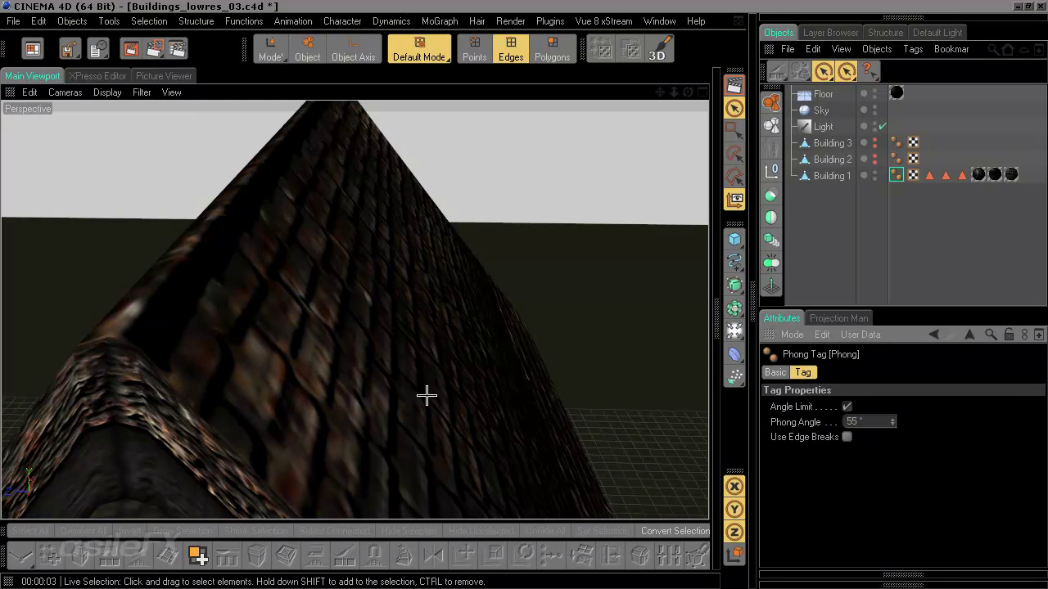
pyautogui.scroll(-4, 417, 393)
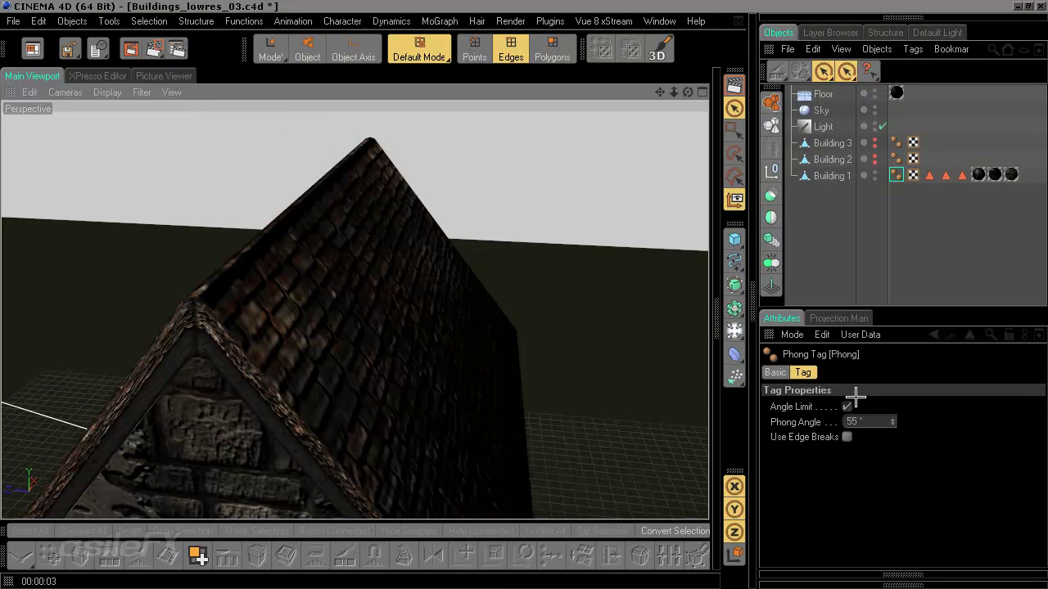
pyautogui.moveTo(892, 421); pyautogui.dragTo(966, 423)
pyautogui.keyDown('alt'); pyautogui.moveTo(700, 433); pyautogui.dragTo(469, 374); pyautogui.keyUp('alt')
pyautogui.click(734, 85)
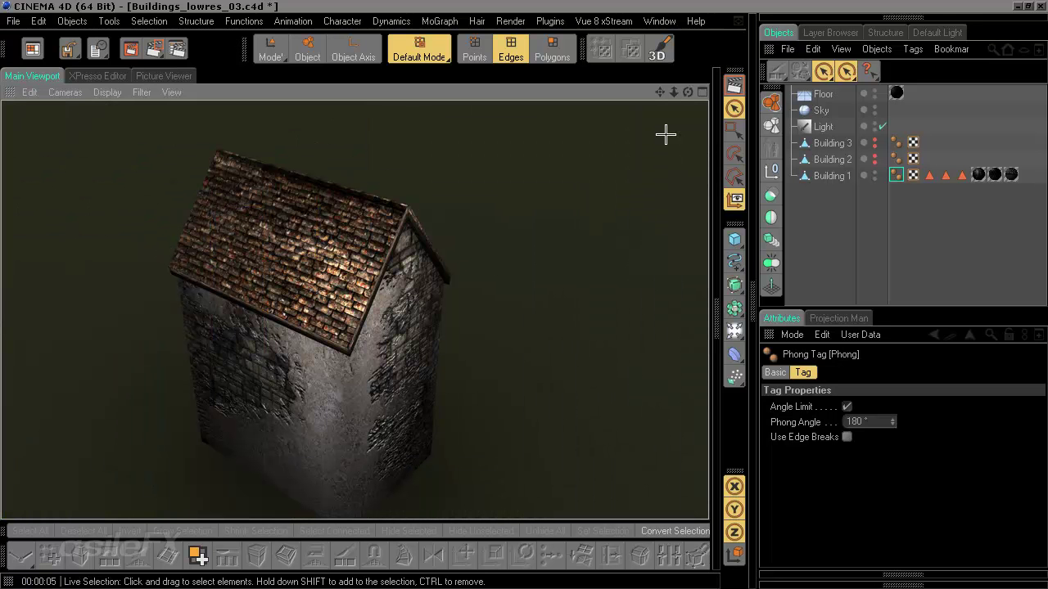
# Step: Test with Use Edge Breaks on, then set the Phong Angle to 51° with edge breaks off
pyautogui.click(848, 438)
pyautogui.click(734, 85)
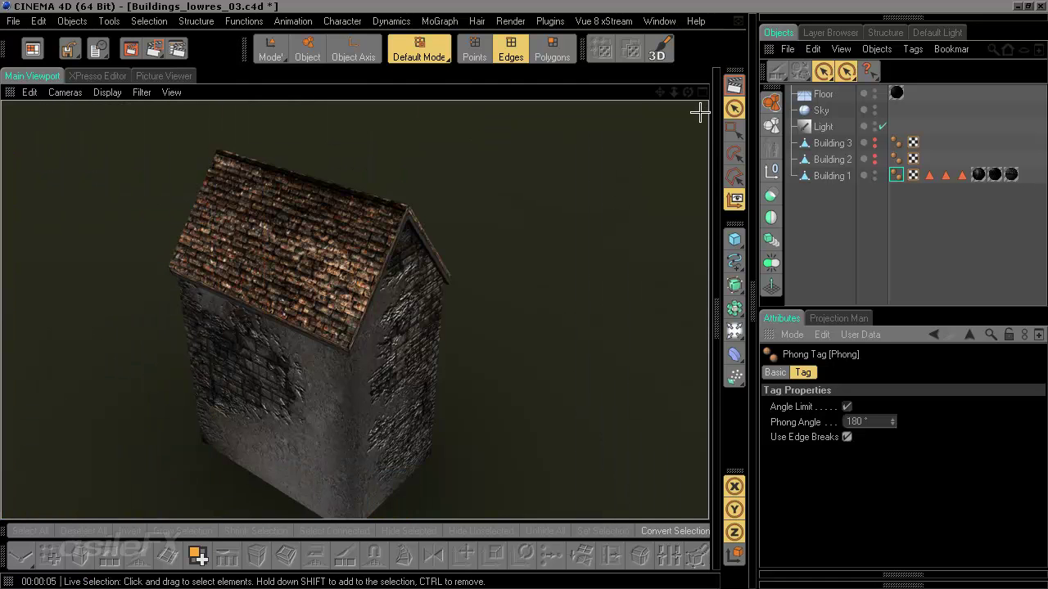
pyautogui.keyDown('alt'); pyautogui.moveTo(596, 338); pyautogui.dragTo(532, 393); pyautogui.keyUp('alt')
pyautogui.scroll(2, 521, 347)
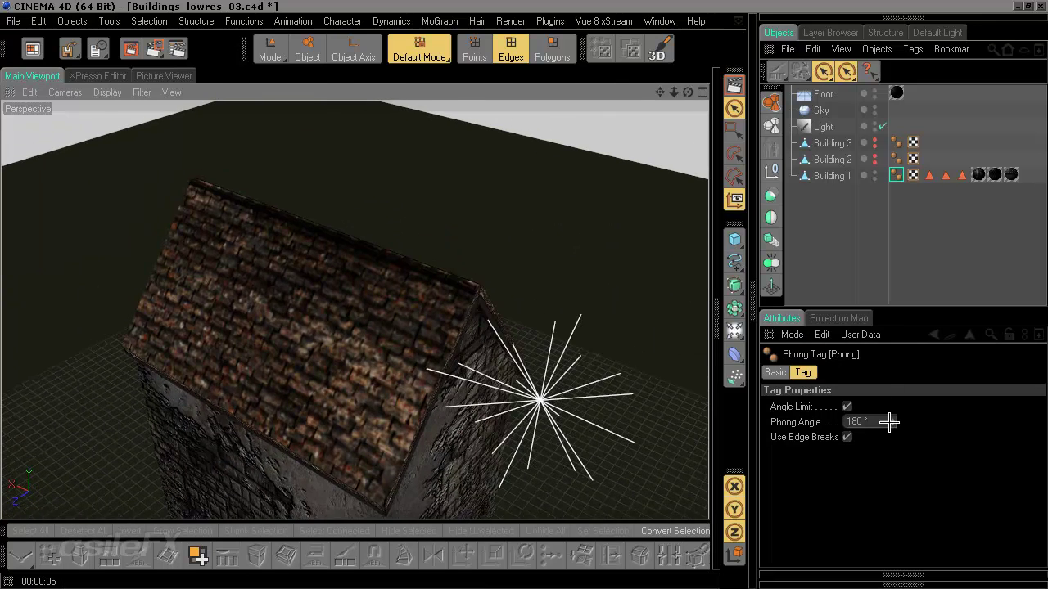
pyautogui.moveTo(889, 421); pyautogui.dragTo(876, 421)
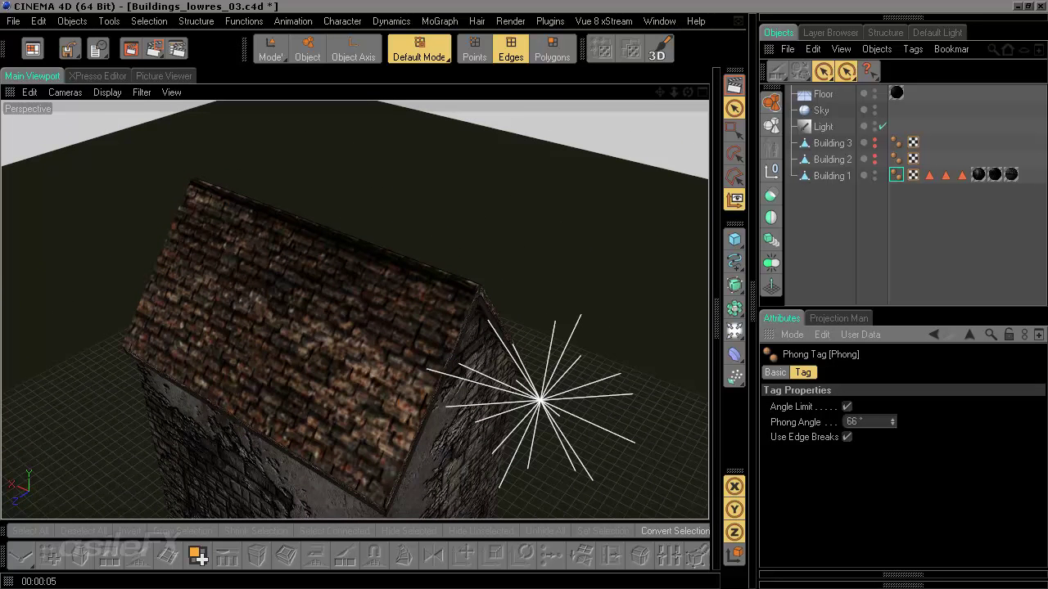
pyautogui.click(846, 437)
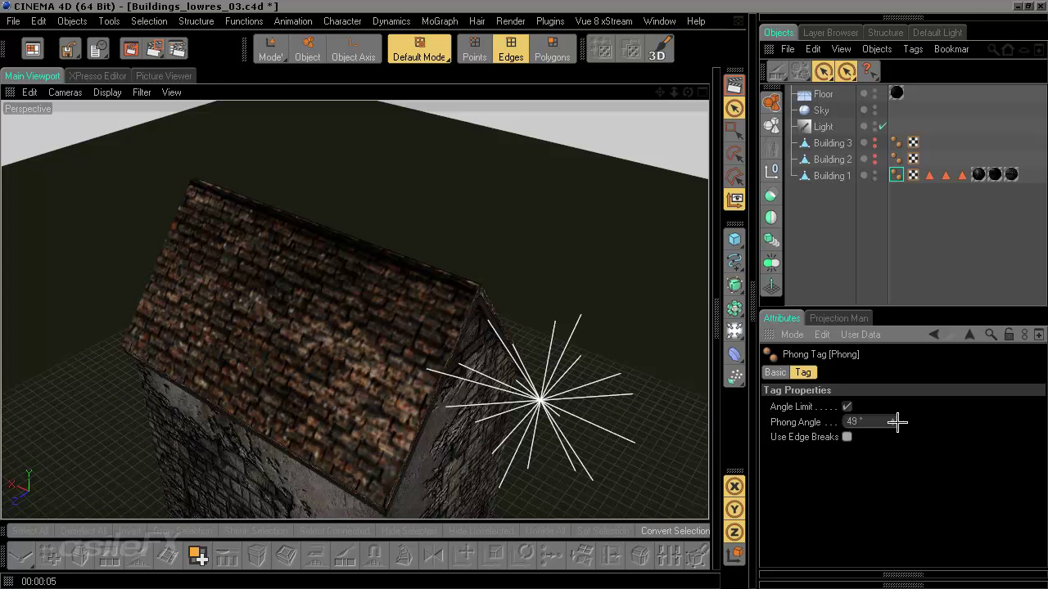
pyautogui.moveTo(897, 422)
pyautogui.mouseDown()
pyautogui.moveTo(874, 422)
pyautogui.moveTo(899, 423)
pyautogui.mouseUp()
pyautogui.keyDown('alt'); pyautogui.moveTo(388, 369); pyautogui.dragTo(515, 329); pyautogui.keyUp('alt')
# Step: Render the active view and inspect the gable's brick texture up close
pyautogui.click(734, 85)
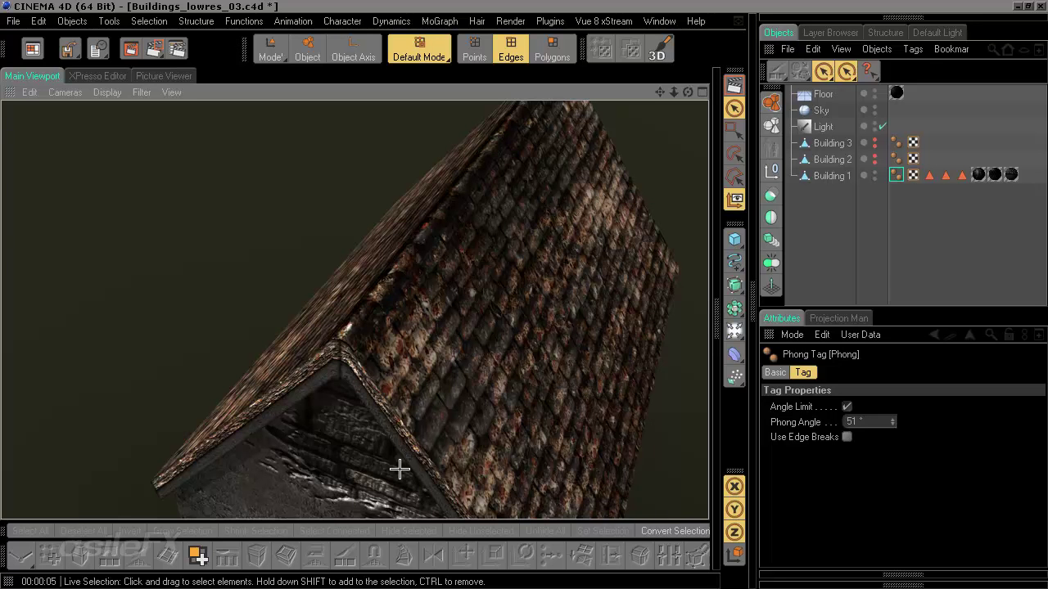
pyautogui.keyDown('alt'); pyautogui.moveTo(428, 475); pyautogui.dragTo(407, 479); pyautogui.keyUp('alt')
pyautogui.scroll(5, 407, 480)
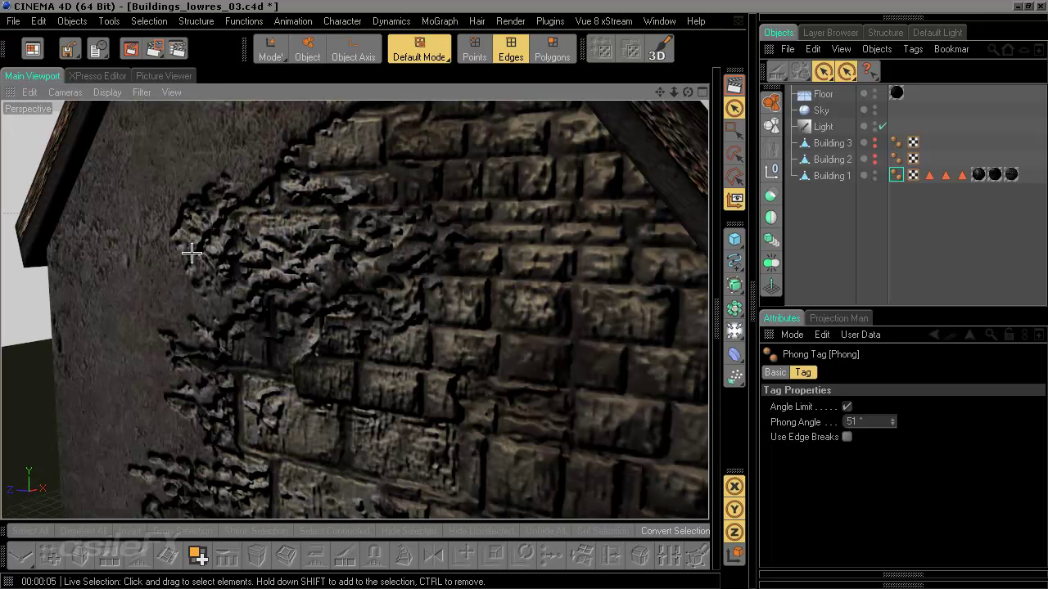
pyautogui.keyDown('alt'); pyautogui.moveTo(346, 368); pyautogui.dragTo(434, 348); pyautogui.keyUp('alt')
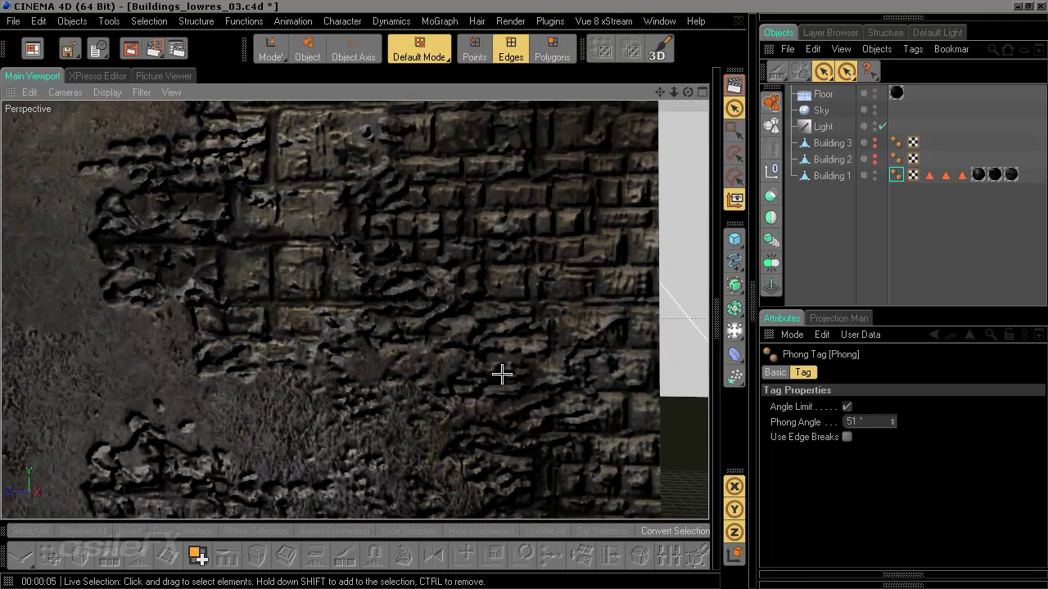
pyautogui.moveTo(344, 402)
pyautogui.keyDown('alt'); pyautogui.mouseDown()
pyautogui.moveTo(385, 361)
pyautogui.moveTo(401, 303)
pyautogui.moveTo(353, 415)
pyautogui.mouseUp(); pyautogui.keyUp('alt')
pyautogui.scroll(-10, 359, 408)
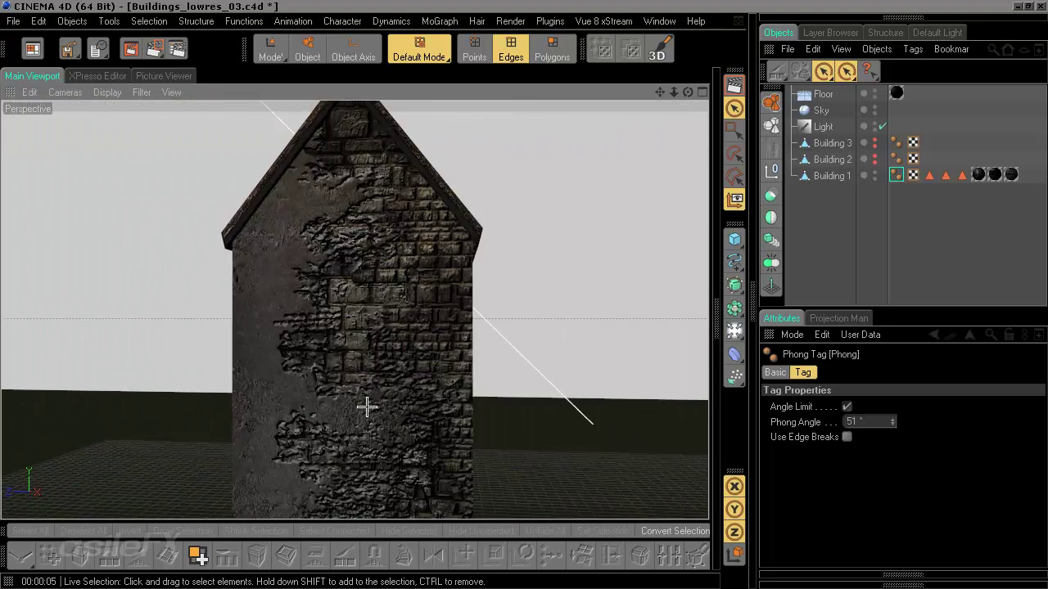
# Step: View the roof from a high angle, then bring up the walls material's Normal channel in the Material Editor
pyautogui.keyDown('alt'); pyautogui.moveTo(417, 318); pyautogui.dragTo(463, 324); pyautogui.keyUp('alt')
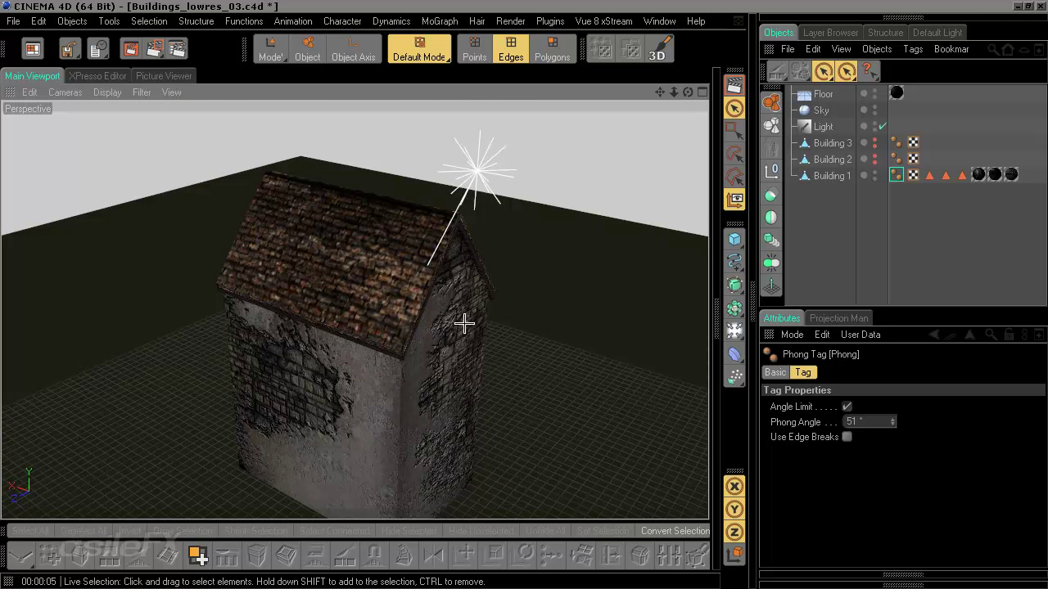
pyautogui.scroll(2, 540, 342)
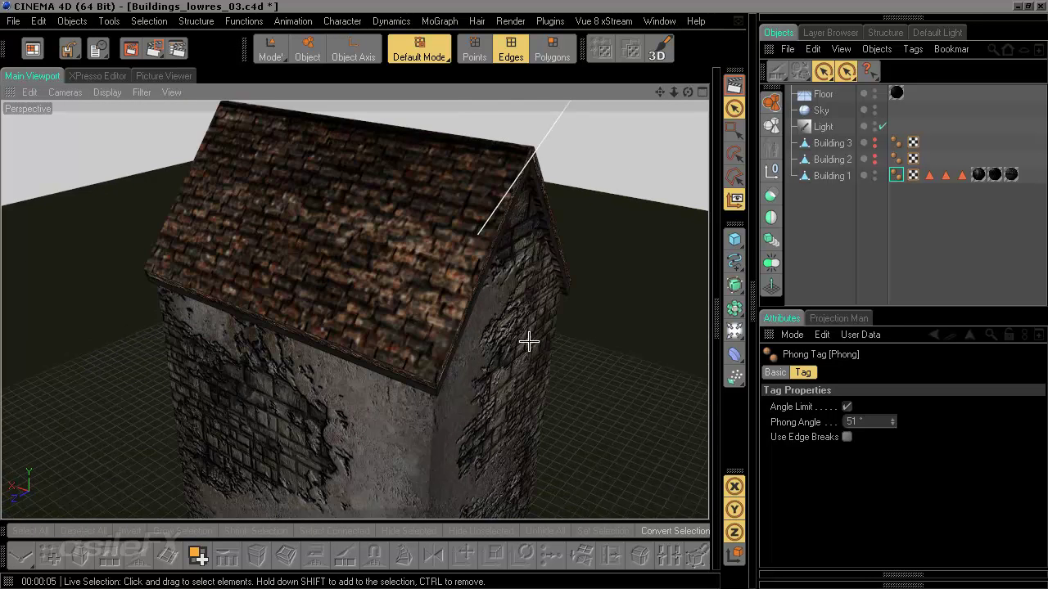
pyautogui.keyDown('alt'); pyautogui.moveTo(529, 342); pyautogui.dragTo(561, 205); pyautogui.keyUp('alt')
pyautogui.scroll(3, 562, 207)
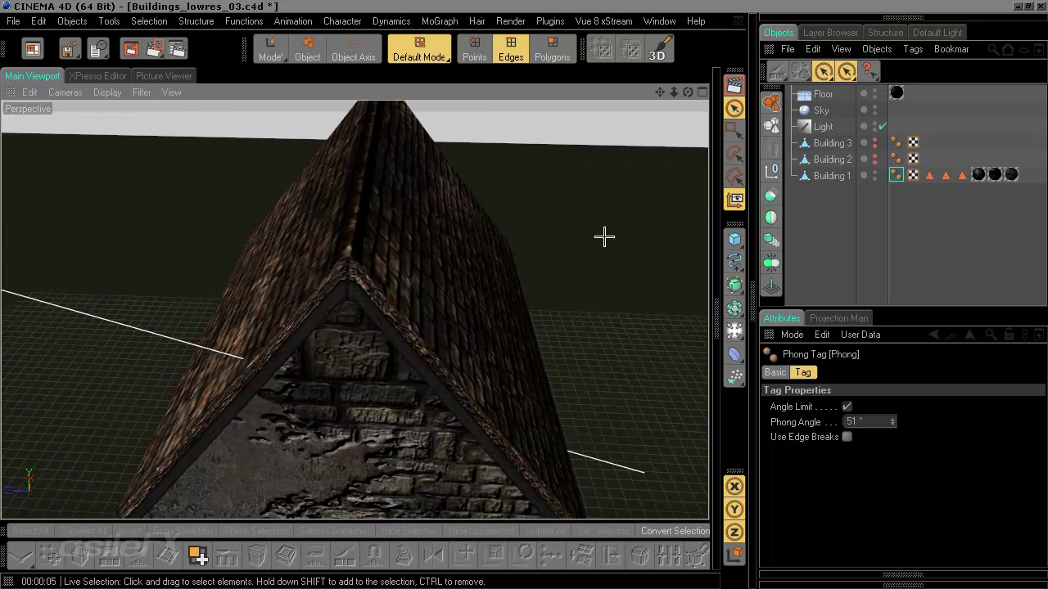
pyautogui.click(714, 327)
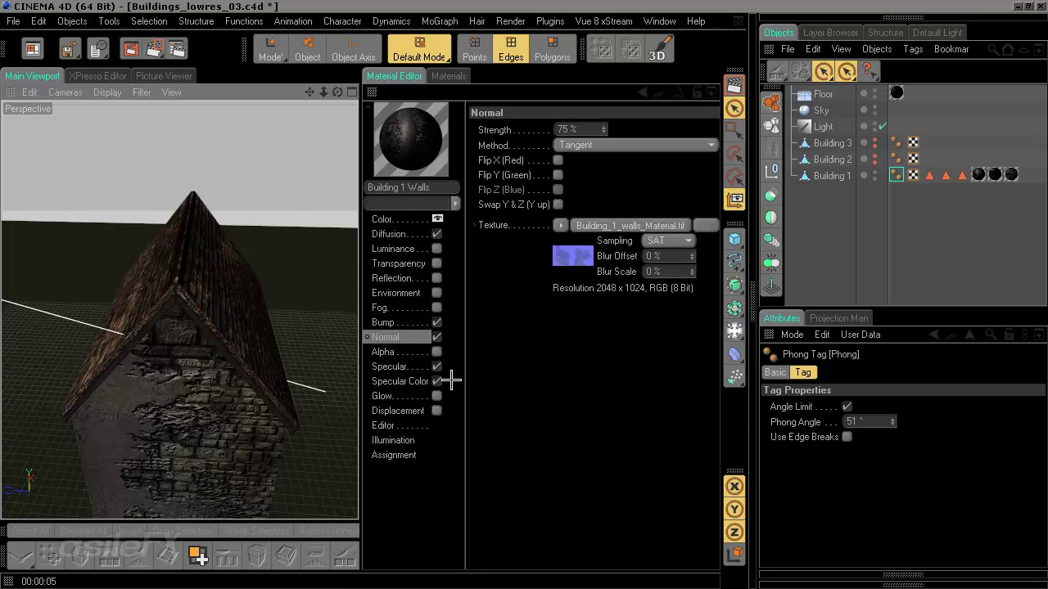
pyautogui.scroll(5, 246, 345)
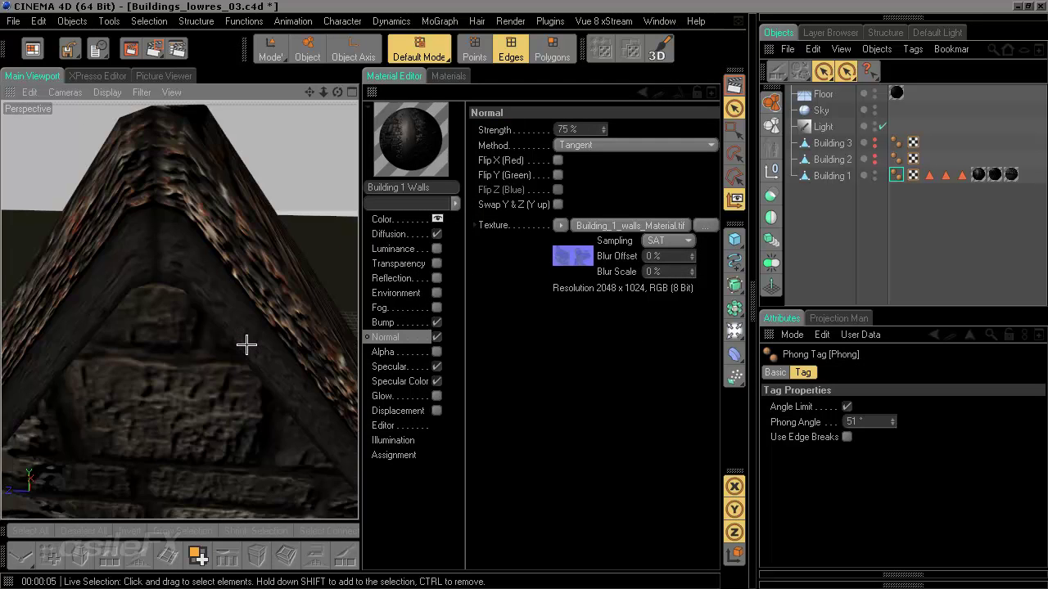
pyautogui.moveTo(232, 331)
pyautogui.keyDown('alt'); pyautogui.mouseDown()
pyautogui.moveTo(184, 319)
pyautogui.moveTo(220, 320)
pyautogui.mouseUp(); pyautogui.keyUp('alt')
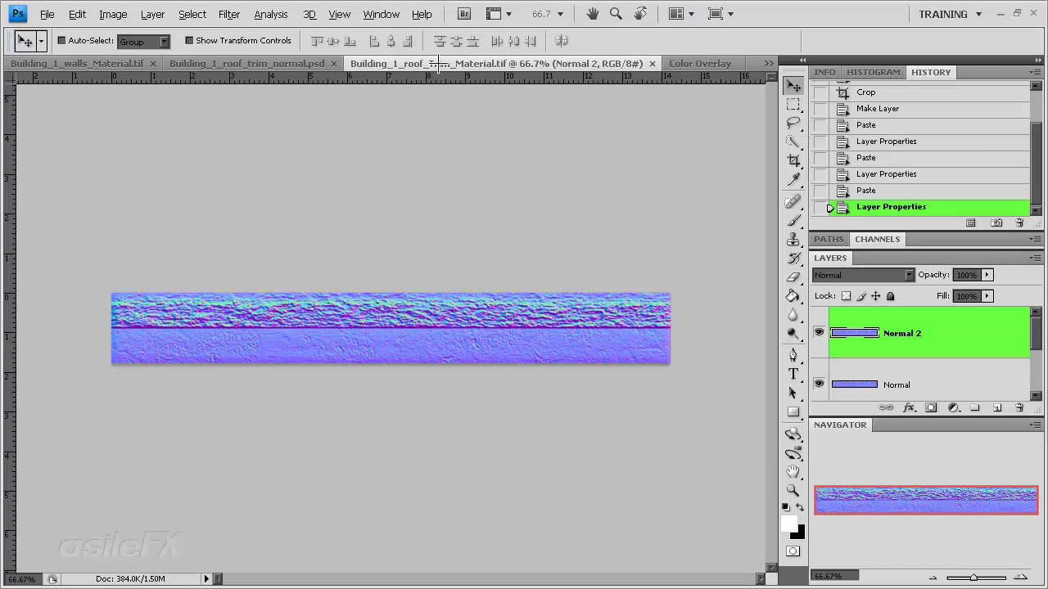
# Step: Open Roof_Template_Tiles.psd from the Photoshop textures folder
pyautogui.click(244, 61)
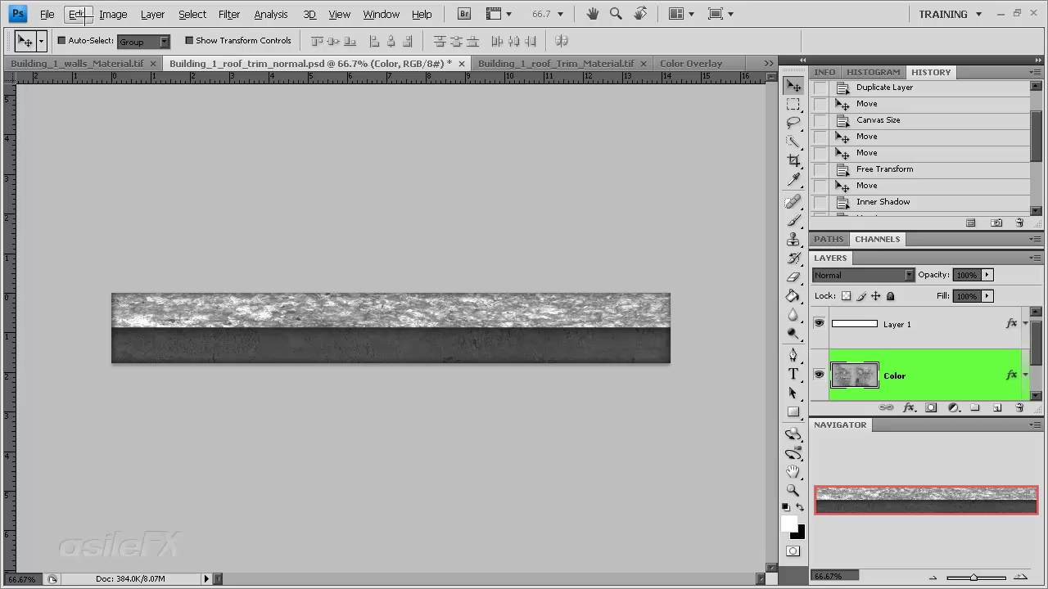
pyautogui.click(49, 14)
pyautogui.click(70, 48)
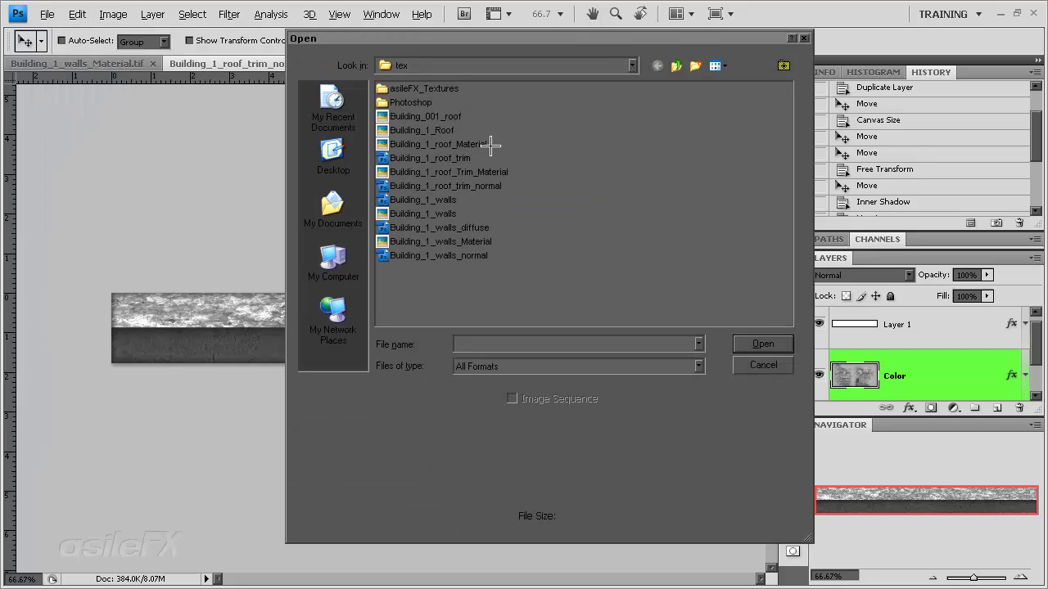
pyautogui.doubleClick(410, 102)
pyautogui.click(430, 116)
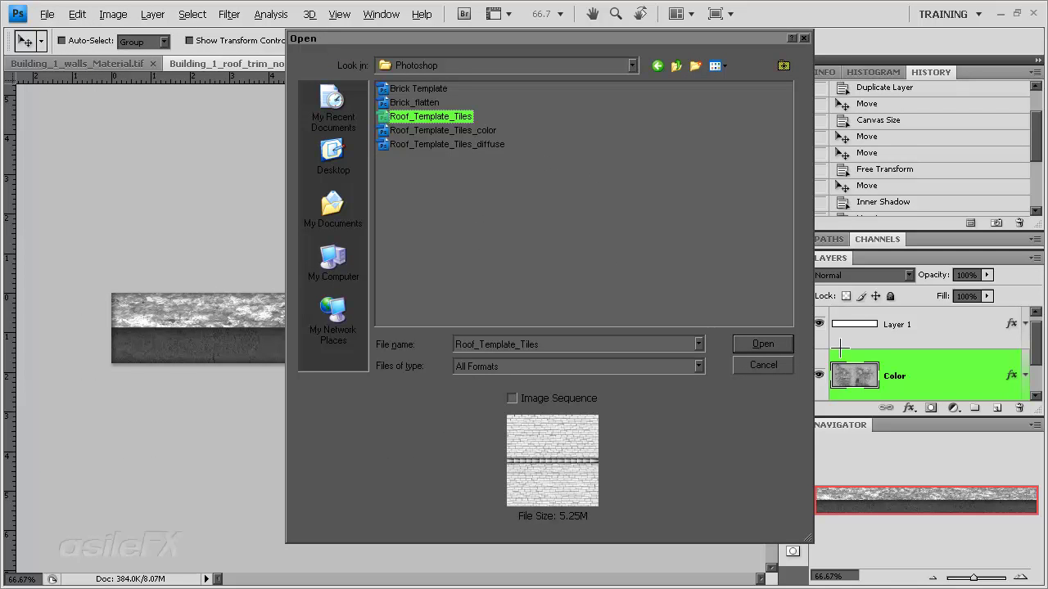
pyautogui.click(782, 343)
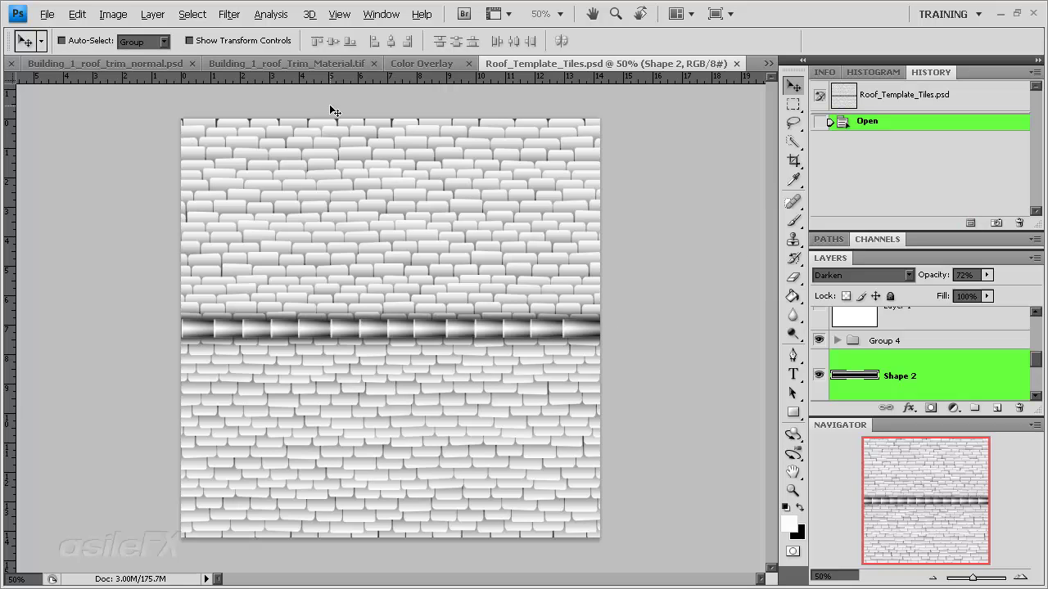
# Step: Flatten Roof_Template_Tiles, discarding hidden layers, and select the whole canvas
pyautogui.click(153, 14)
pyautogui.click(168, 508)
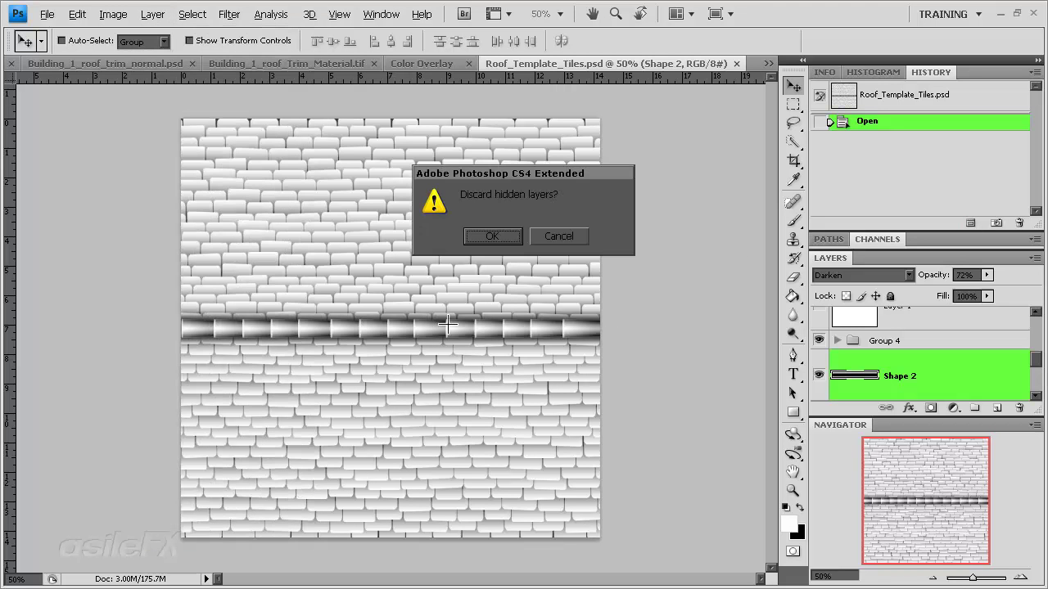
pyautogui.click(491, 236)
pyautogui.hotkey('ctrl', 'a')
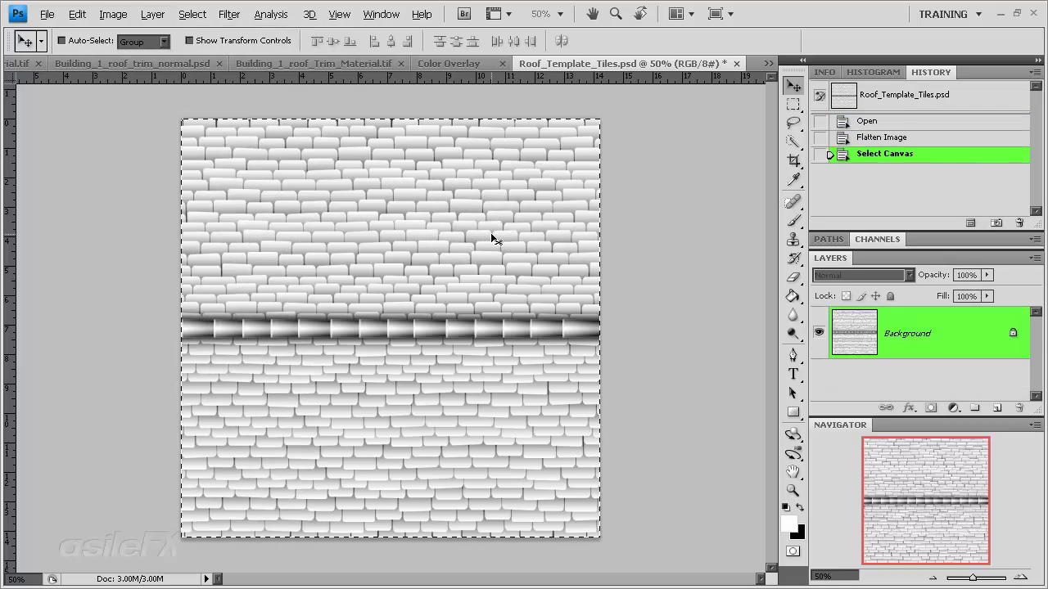
# Step: Browse to the tex folder and pick Building_1_roof_Material to open
pyautogui.click(46, 14)
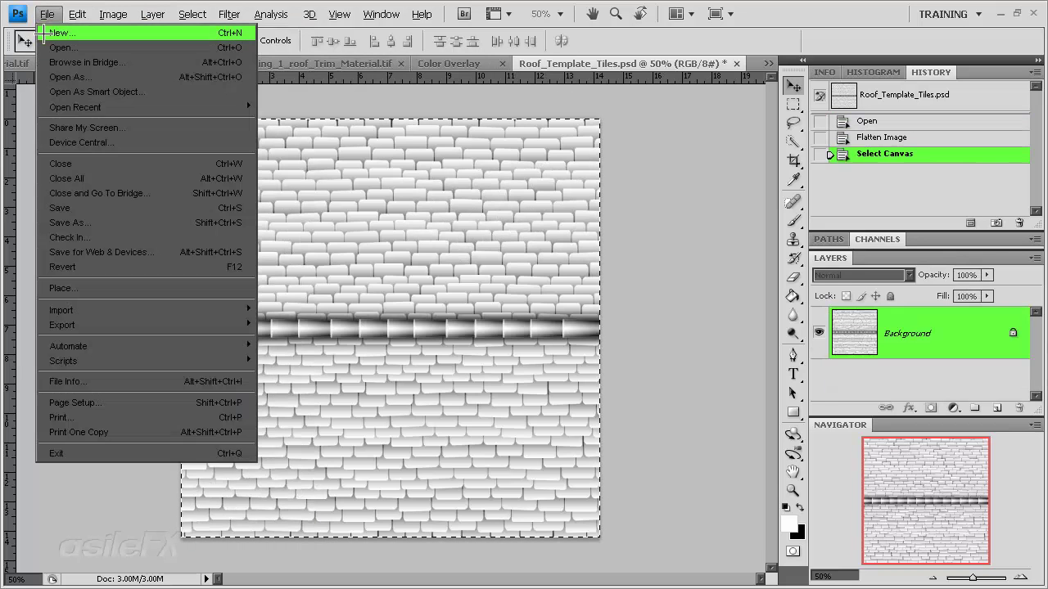
pyautogui.click(57, 43)
pyautogui.click(446, 66)
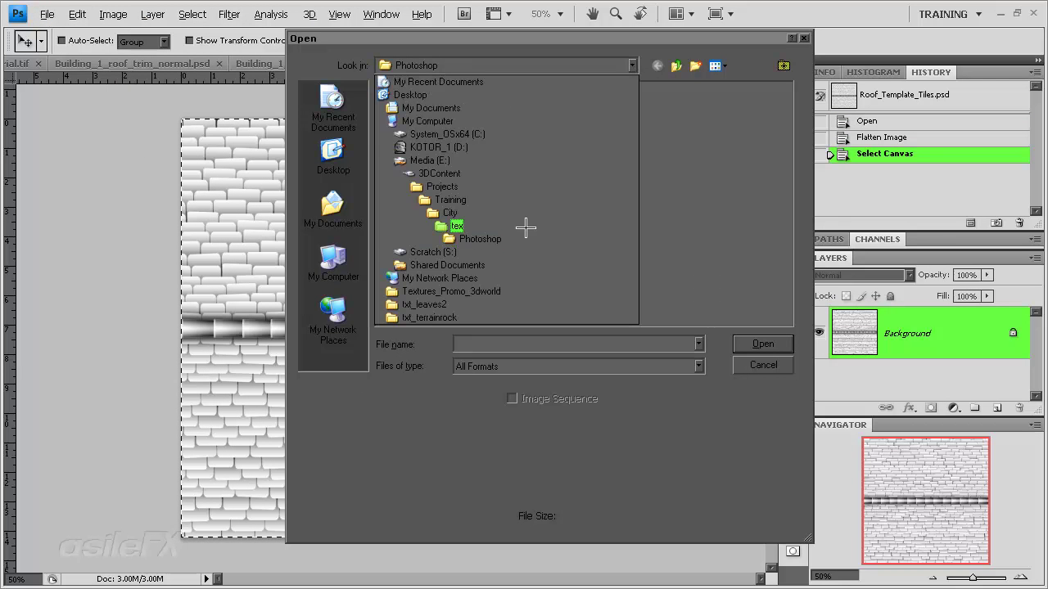
pyautogui.click(524, 219)
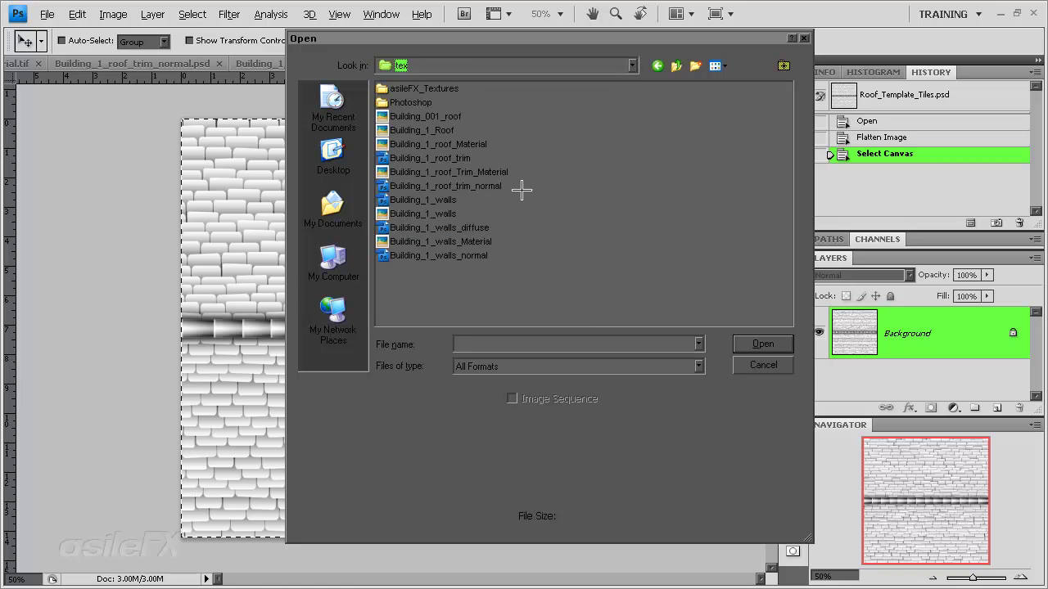
pyautogui.click(481, 144)
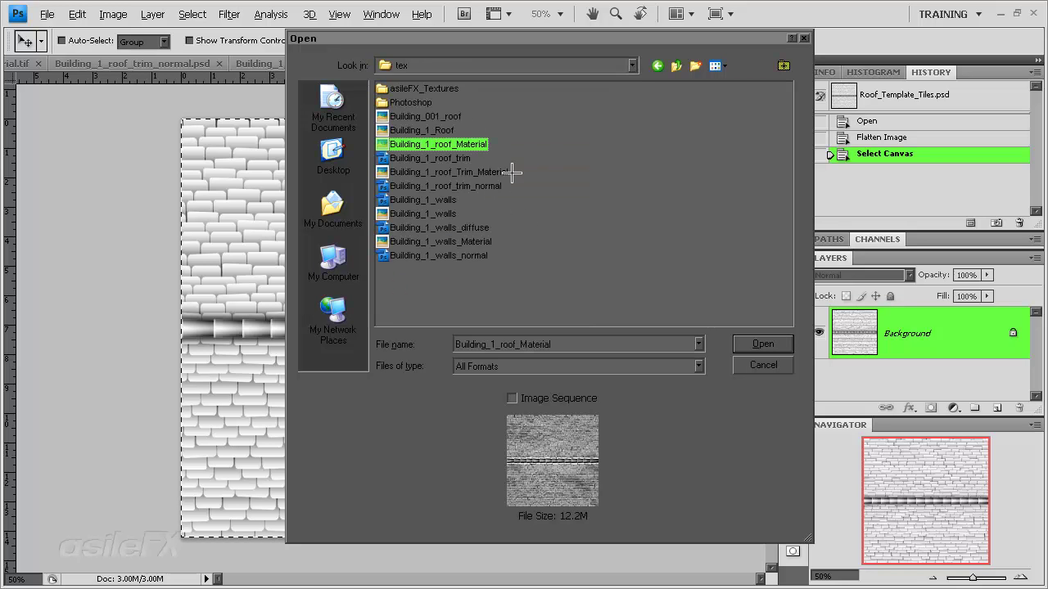
# Step: Open Building_1_roof_Material.tif, paste the template tiles, and name the new layer 'Displacement'
pyautogui.click(766, 345)
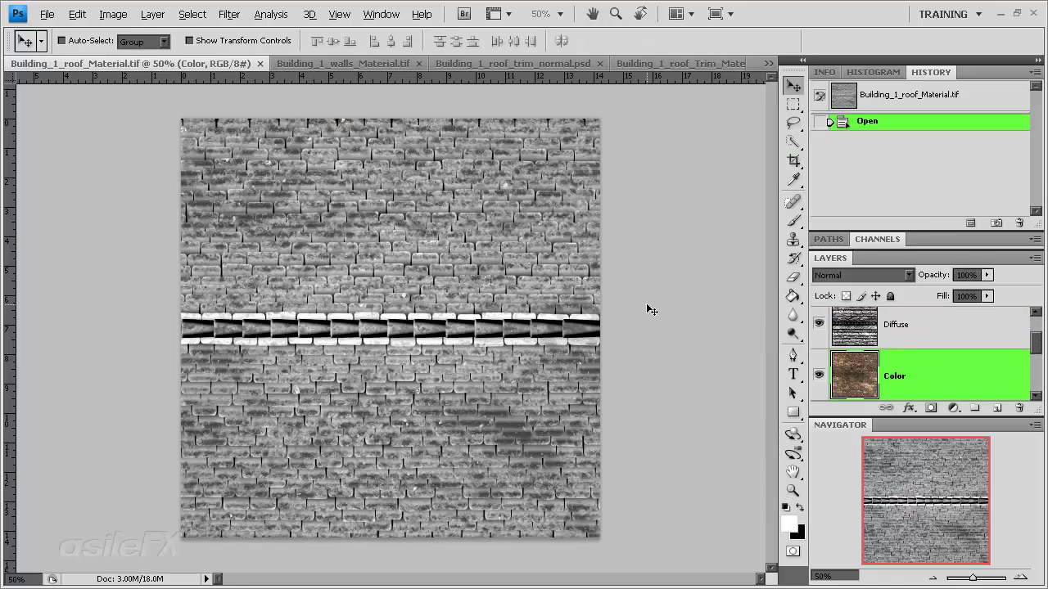
pyautogui.hotkey('ctrl', 'v')
pyautogui.doubleClick(900, 375)
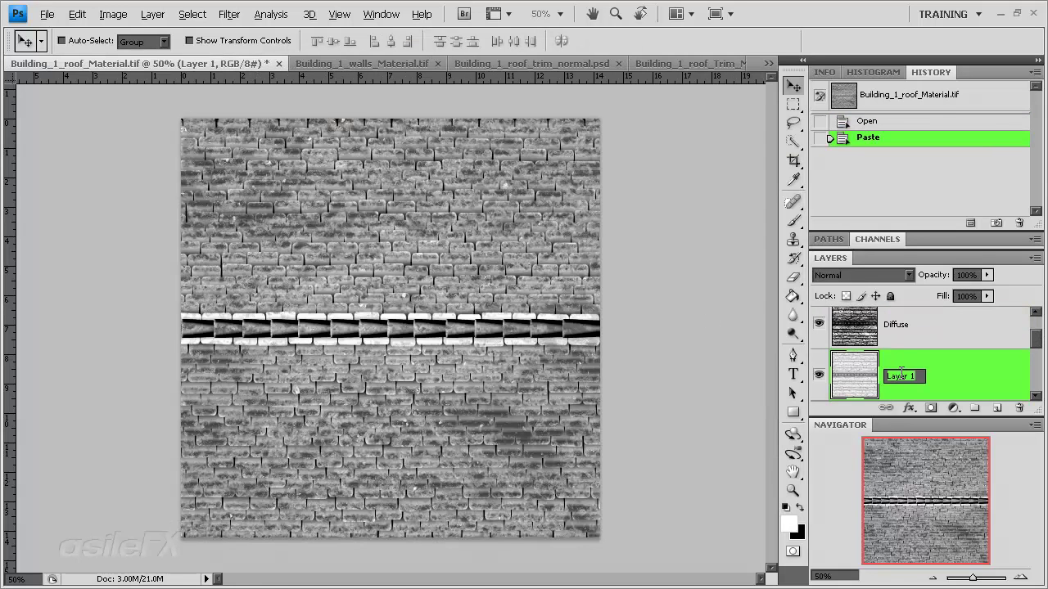
pyautogui.write('Displacement')
pyautogui.press('Return')
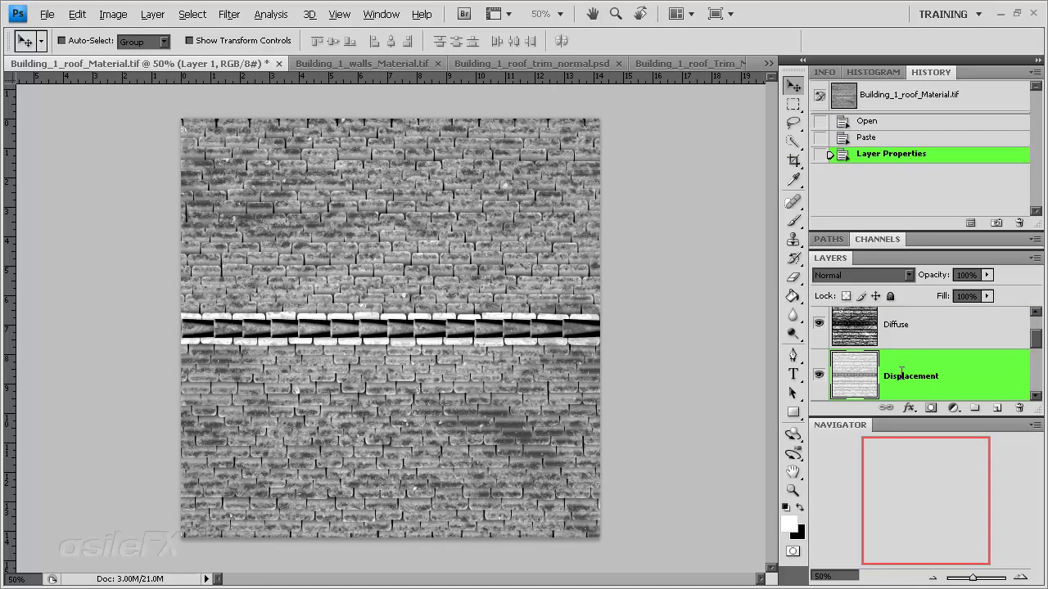
# Step: Close Roof_Template_Tiles.psd without saving and save Building_1_roof_Material.tif
pyautogui.click(686, 66)
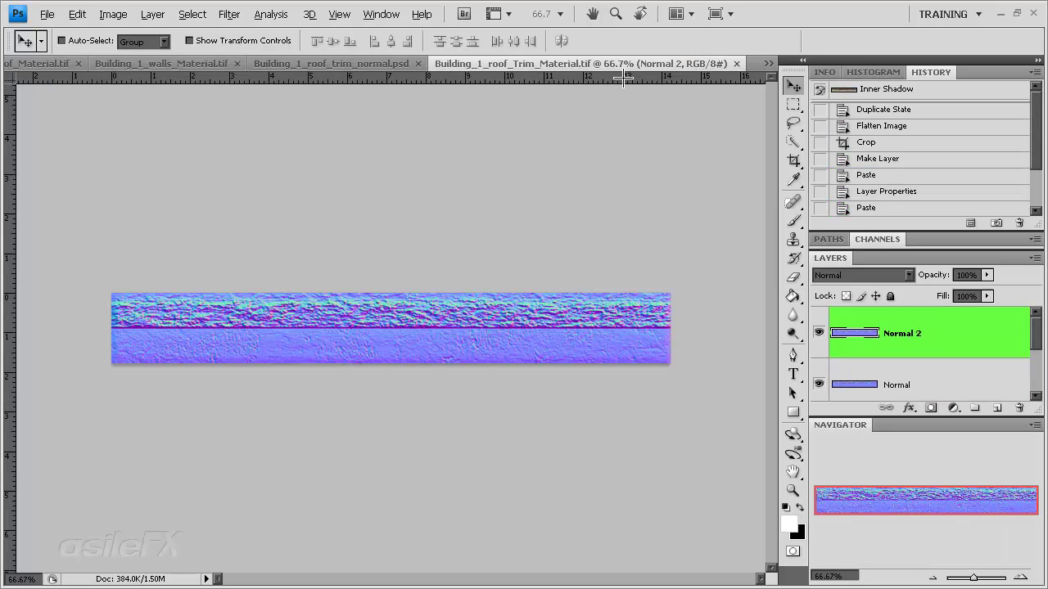
pyautogui.click(352, 65)
pyautogui.click(270, 65)
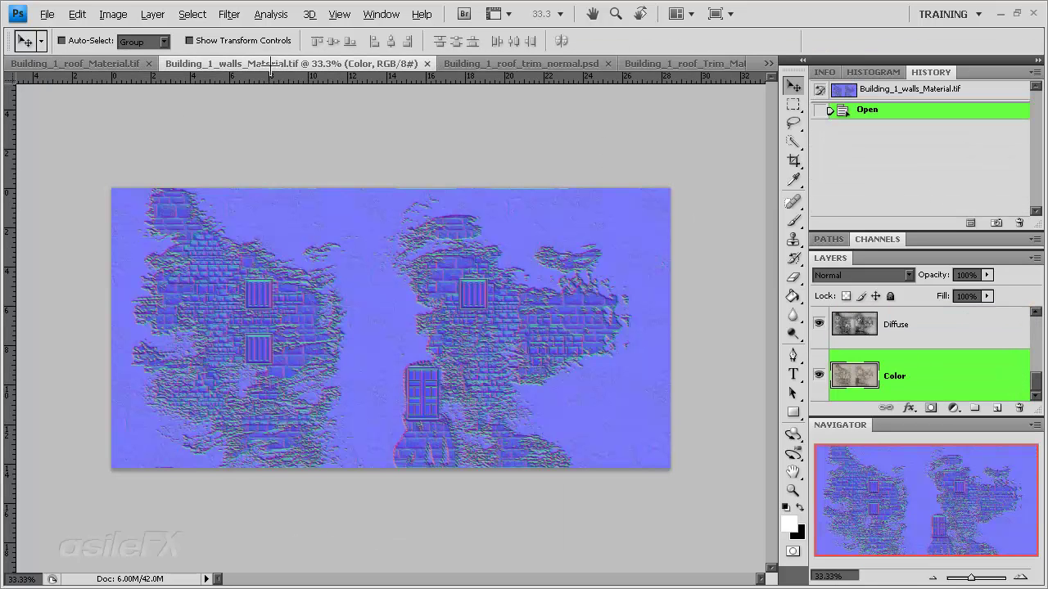
pyautogui.click(76, 64)
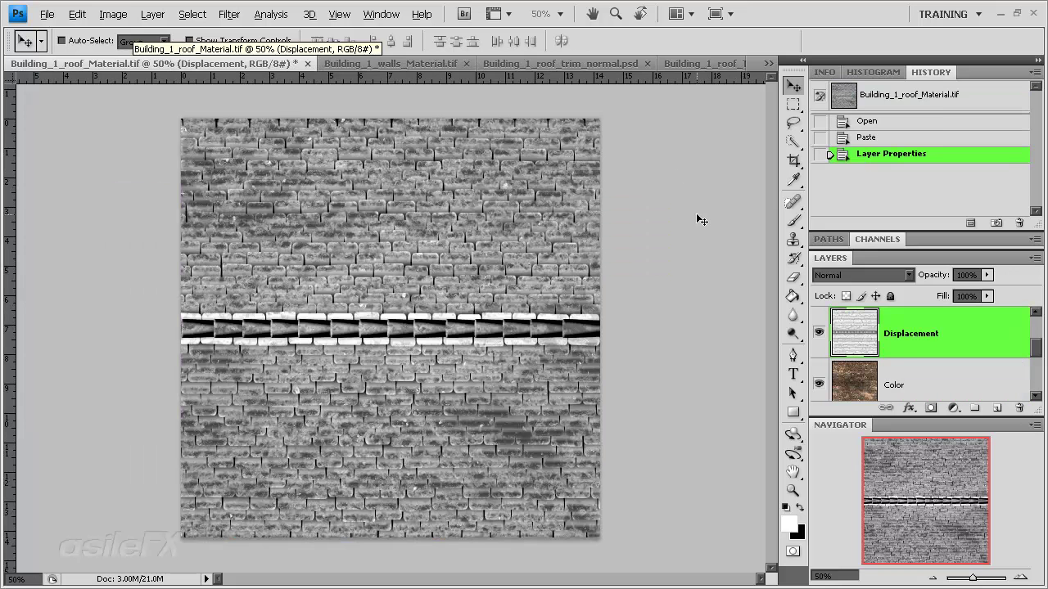
pyautogui.click(768, 63)
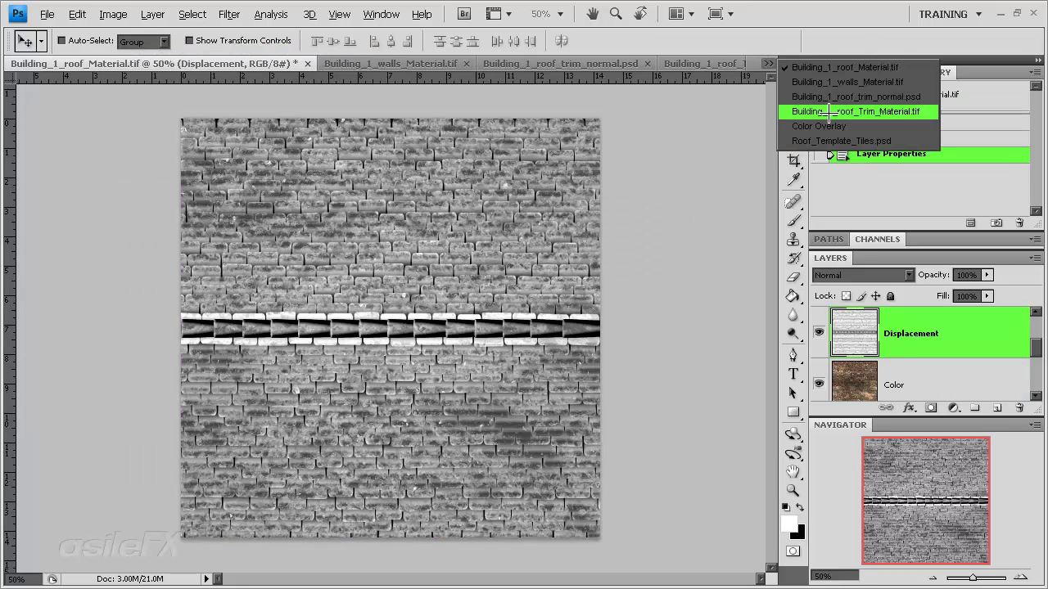
pyautogui.click(888, 141)
pyautogui.click(735, 63)
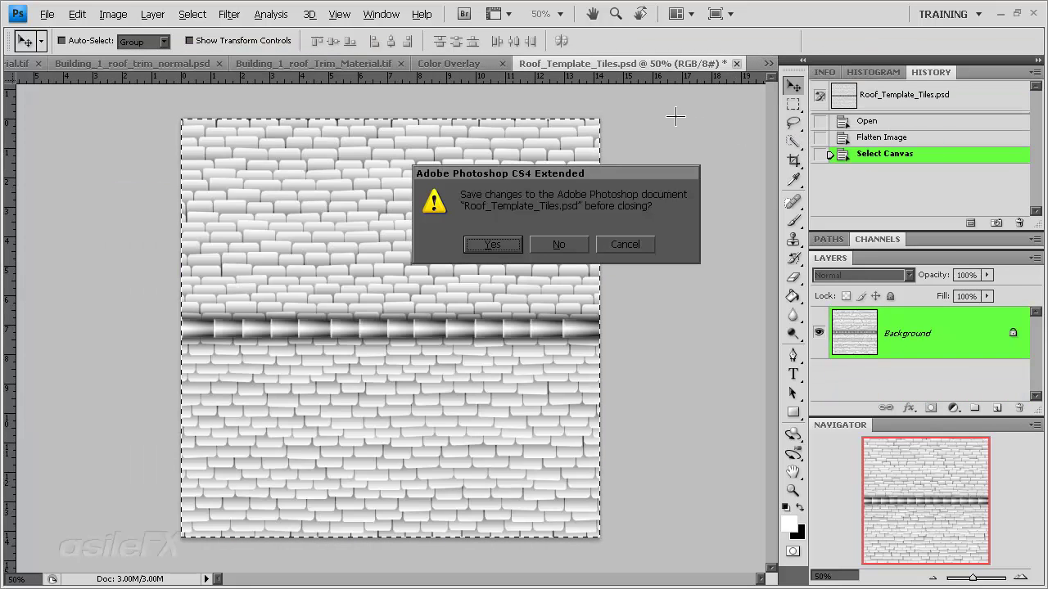
pyautogui.click(568, 246)
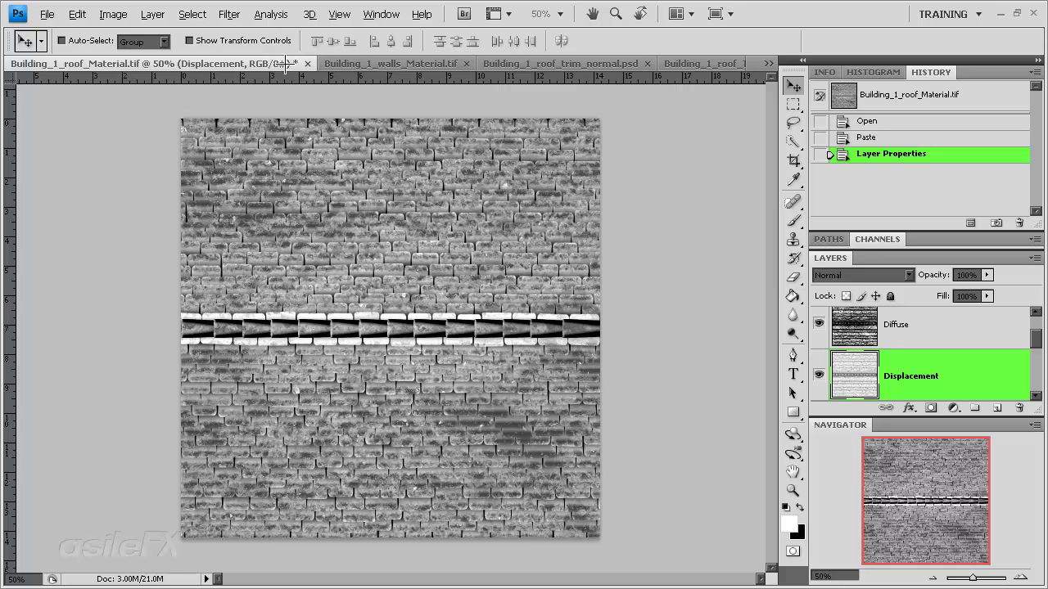
pyautogui.hotkey('ctrl', 's')
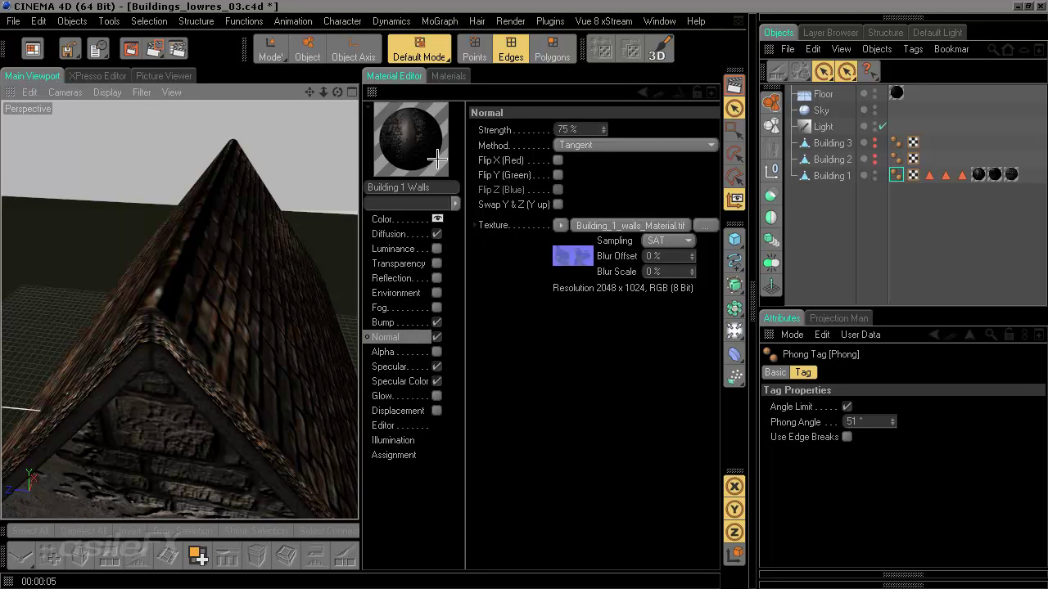
# Step: Copy the Building 1 Roof material's Normal texture into its newly enabled Displacement channel
pyautogui.click(448, 75)
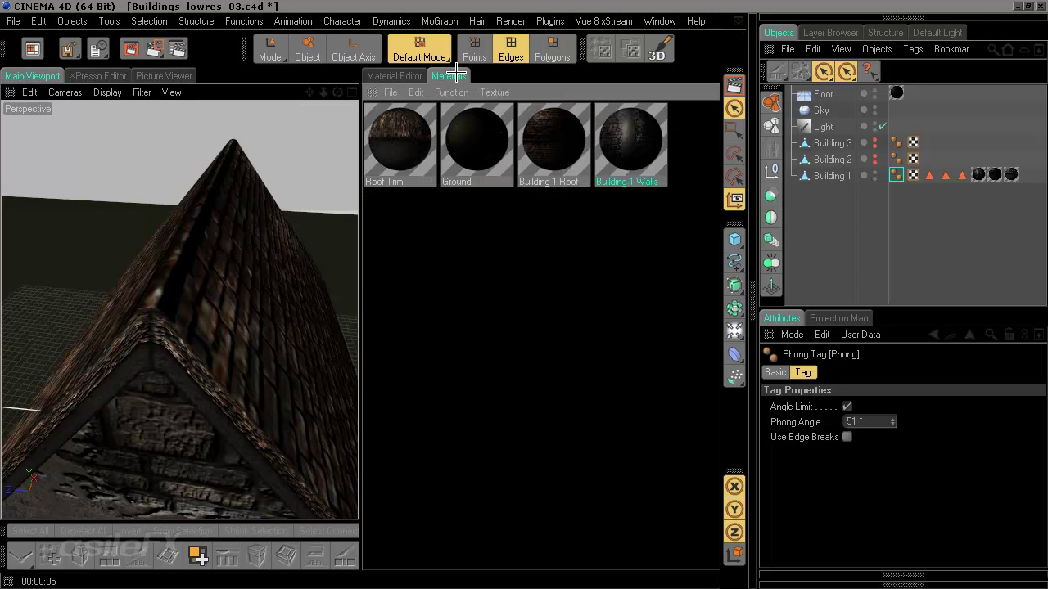
pyautogui.doubleClick(563, 141)
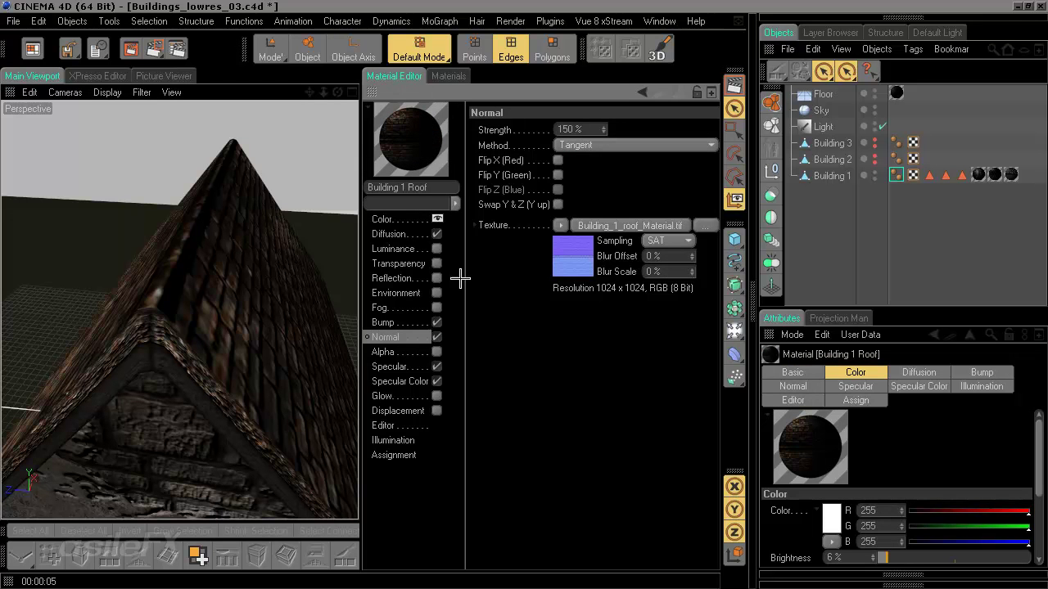
pyautogui.rightClick(491, 225)
pyautogui.click(524, 271)
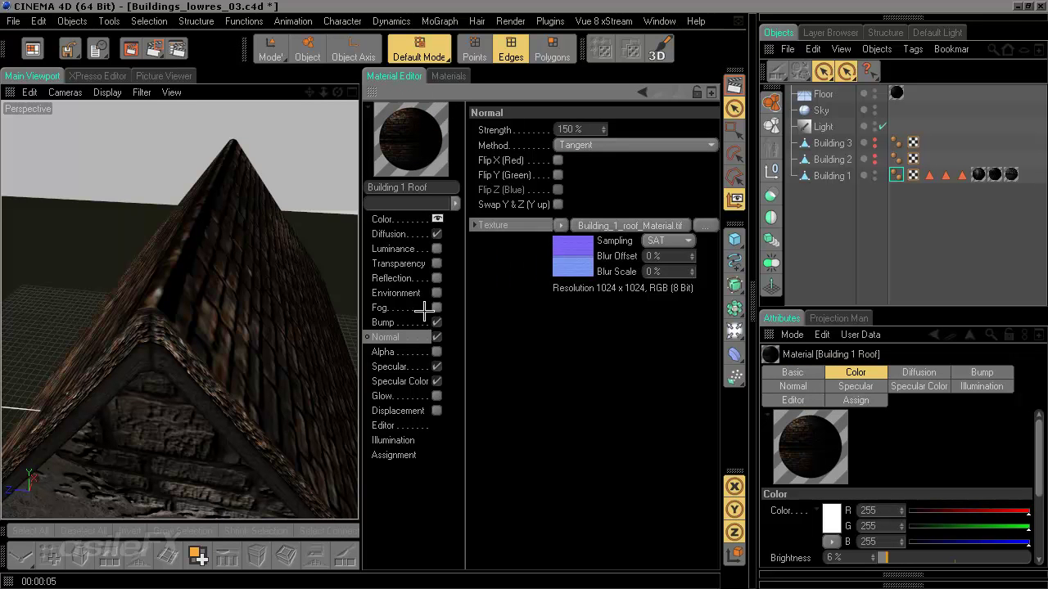
pyautogui.click(416, 410)
pyautogui.click(436, 410)
pyautogui.rightClick(506, 182)
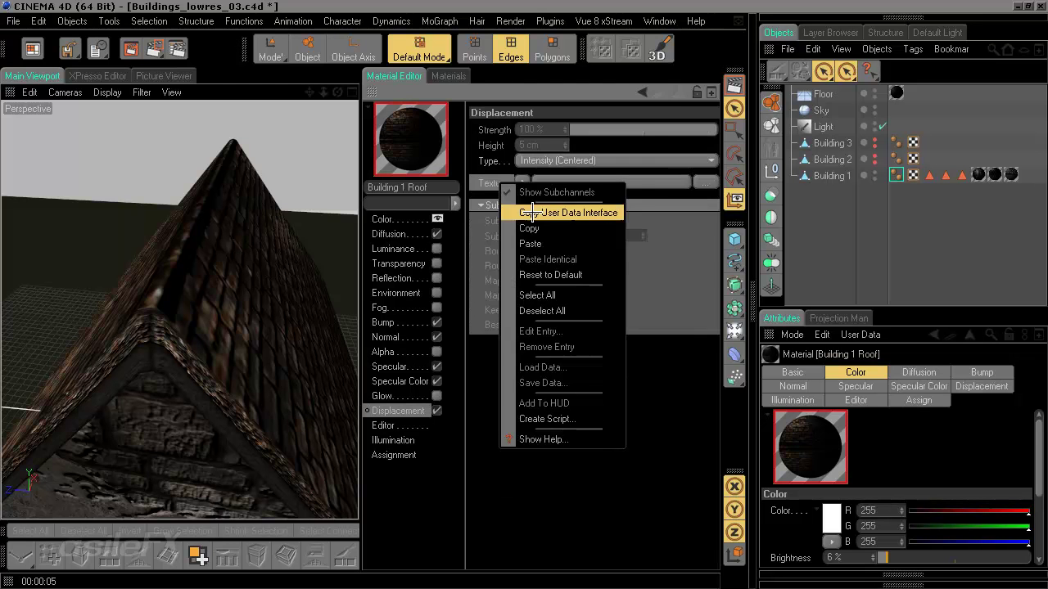
pyautogui.click(523, 240)
# Step: Set the displacement texture's Layerset to Displacement and tick Sub-Polygon Displacement and Round Geometry
pyautogui.click(559, 235)
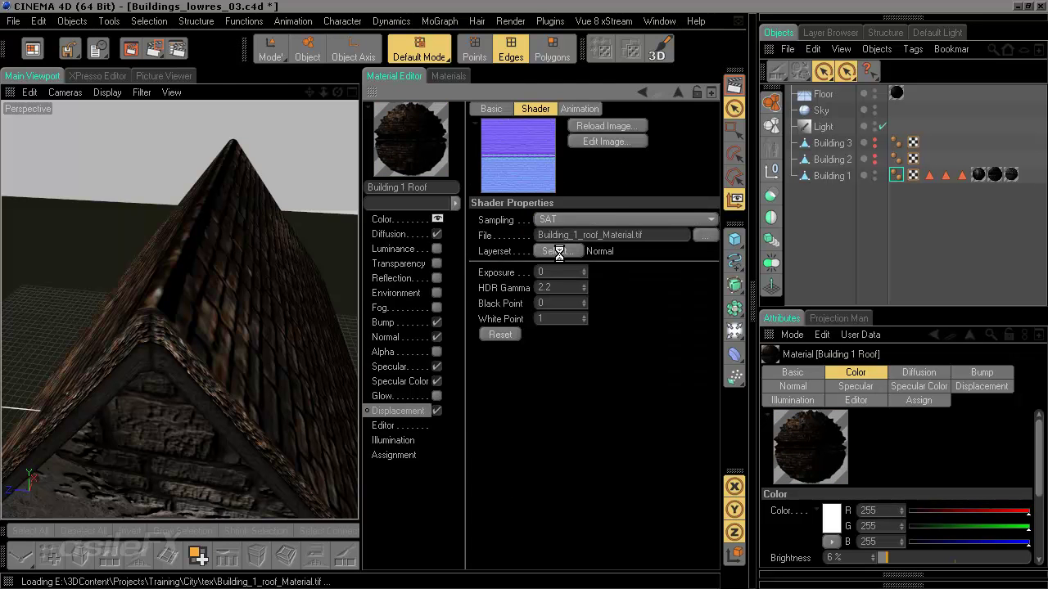
pyautogui.click(557, 252)
pyautogui.click(505, 265)
pyautogui.click(501, 443)
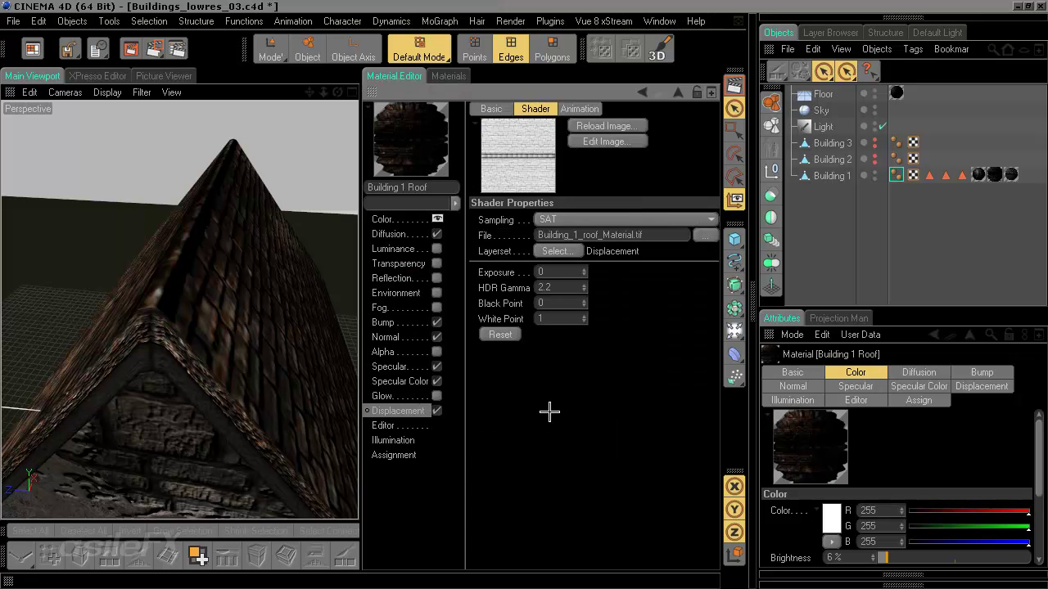
pyautogui.click(413, 411)
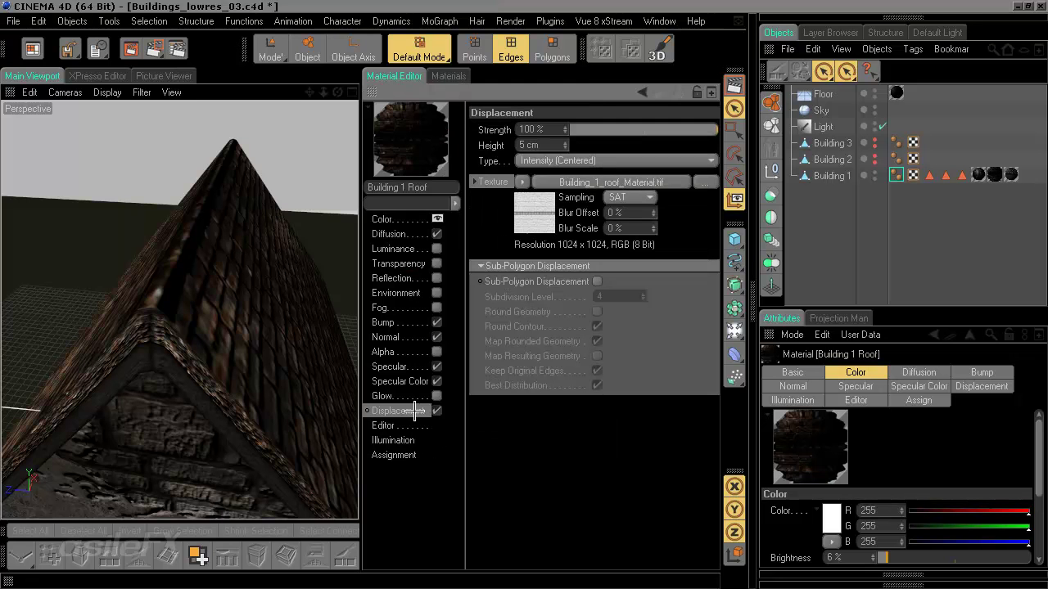
pyautogui.click(598, 280)
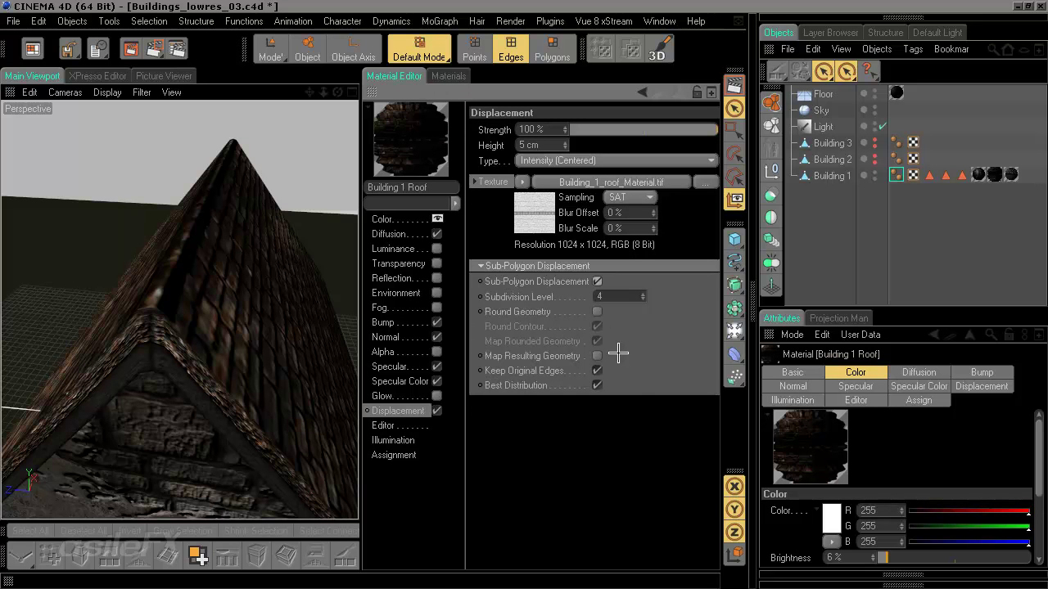
pyautogui.click(597, 311)
pyautogui.keyDown('alt'); pyautogui.moveTo(335, 311); pyautogui.dragTo(265, 242); pyautogui.keyUp('alt')
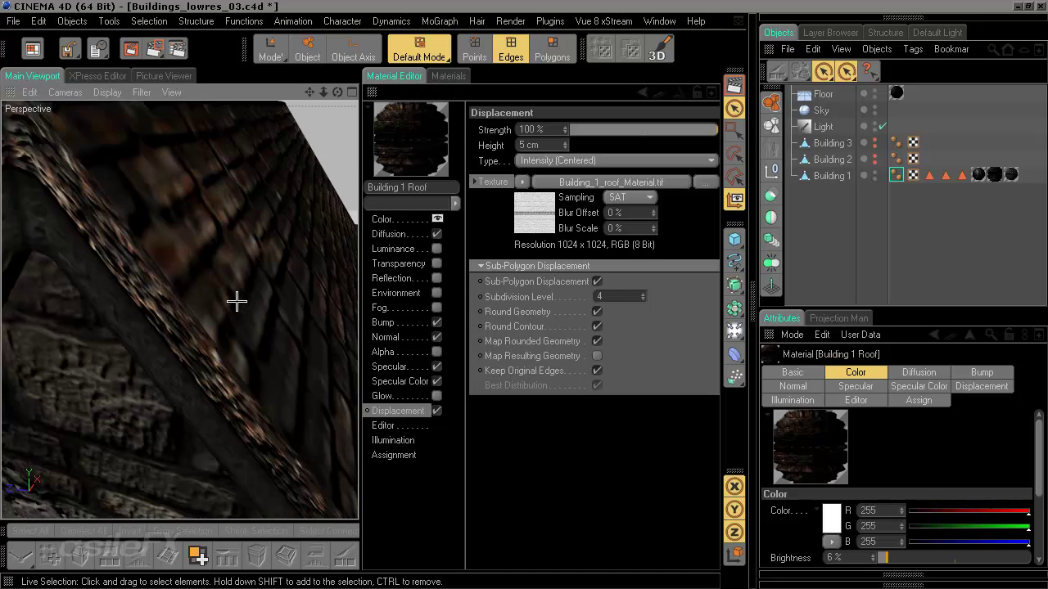
# Step: Render the roof, untick Round Geometry in the Displacement channel, and render again to compare
pyautogui.click(735, 85)
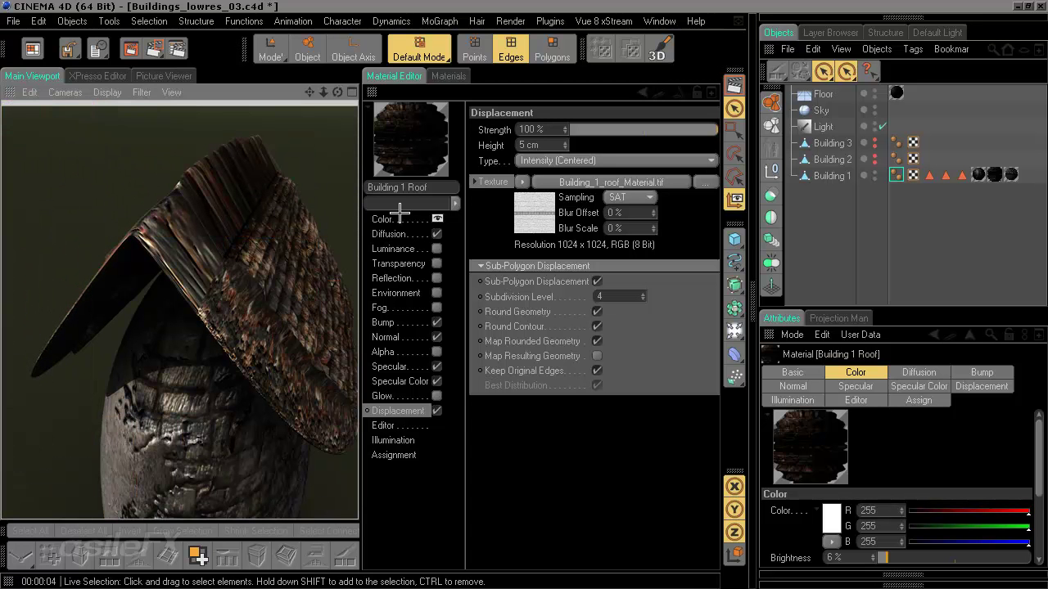
pyautogui.click(598, 311)
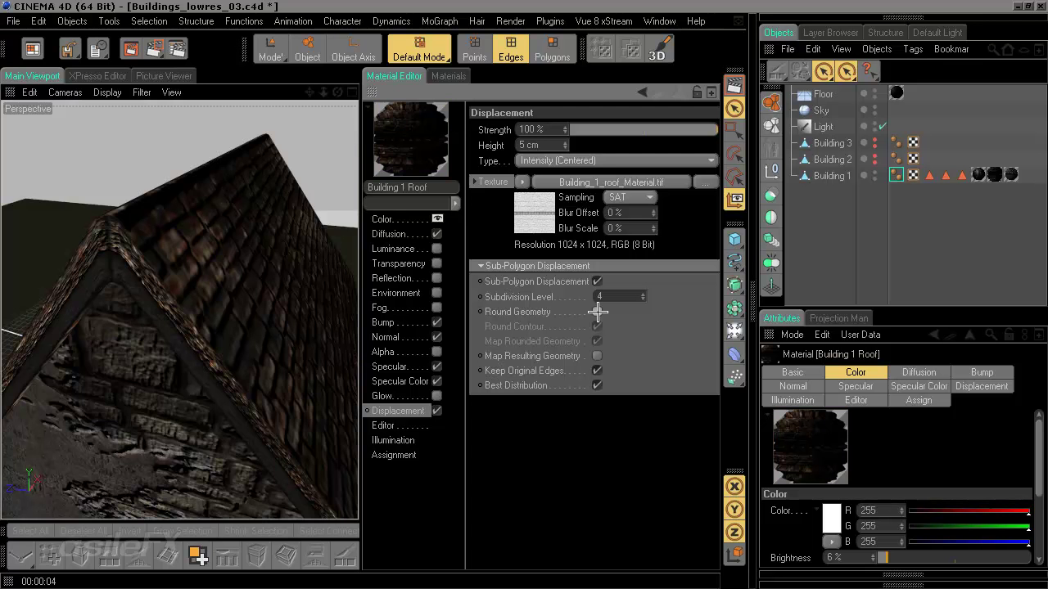
pyautogui.click(734, 86)
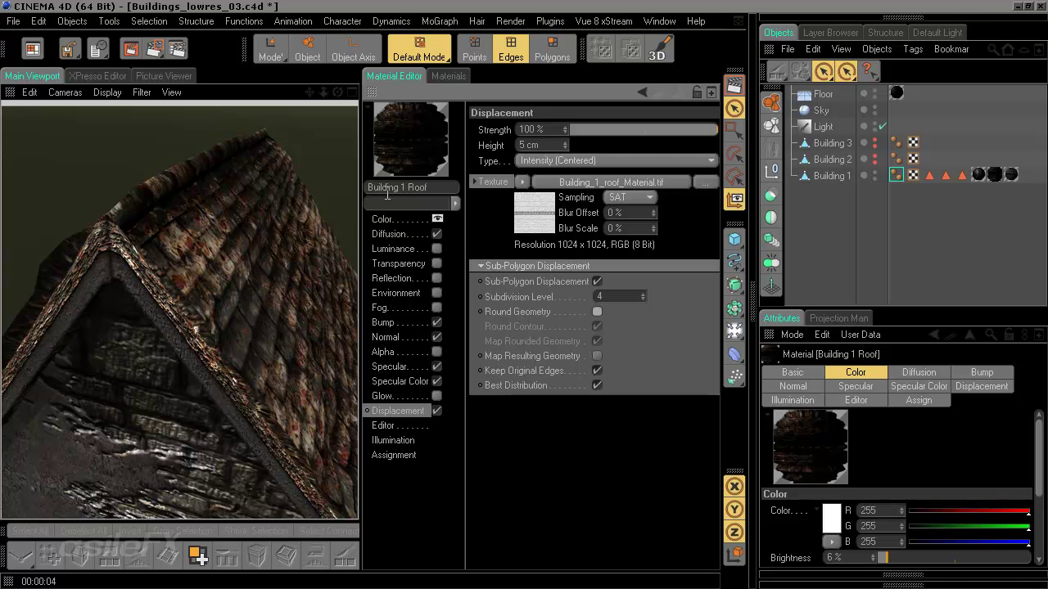
# Step: Hide the Material Editor, render the whole house and move in closer from a lower angle
pyautogui.click(372, 91)
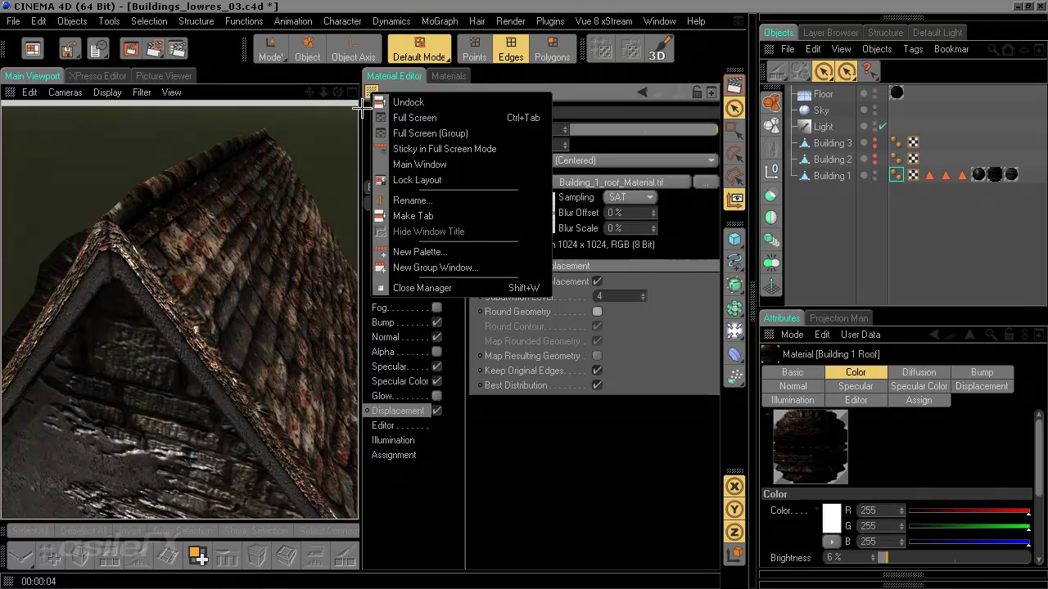
pyautogui.click(361, 107)
pyautogui.keyDown('ctrl'); pyautogui.click(371, 99); pyautogui.keyUp('ctrl')
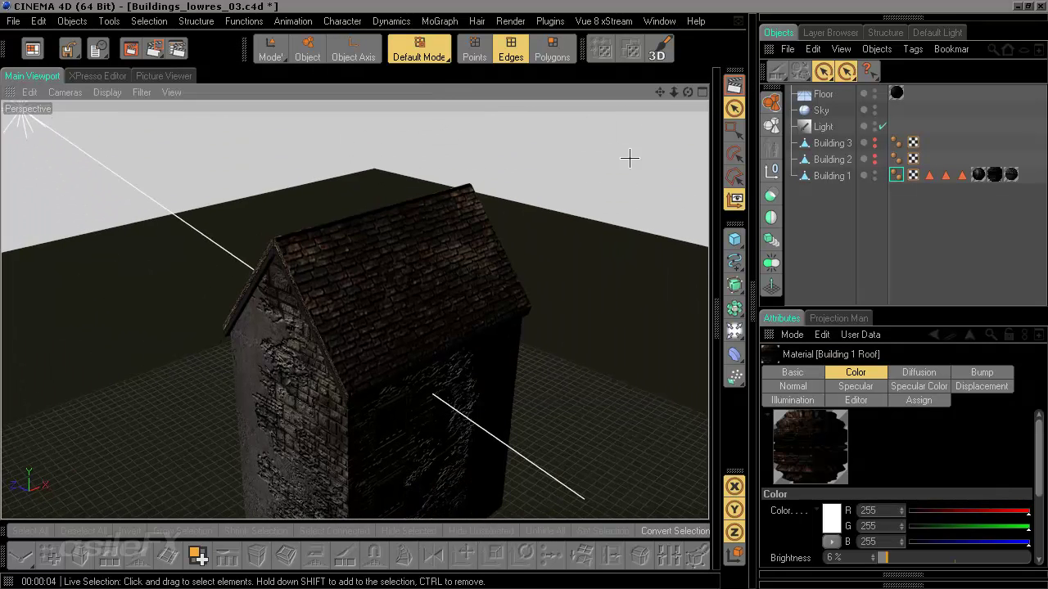
pyautogui.hotkey('ctrl', 'r')
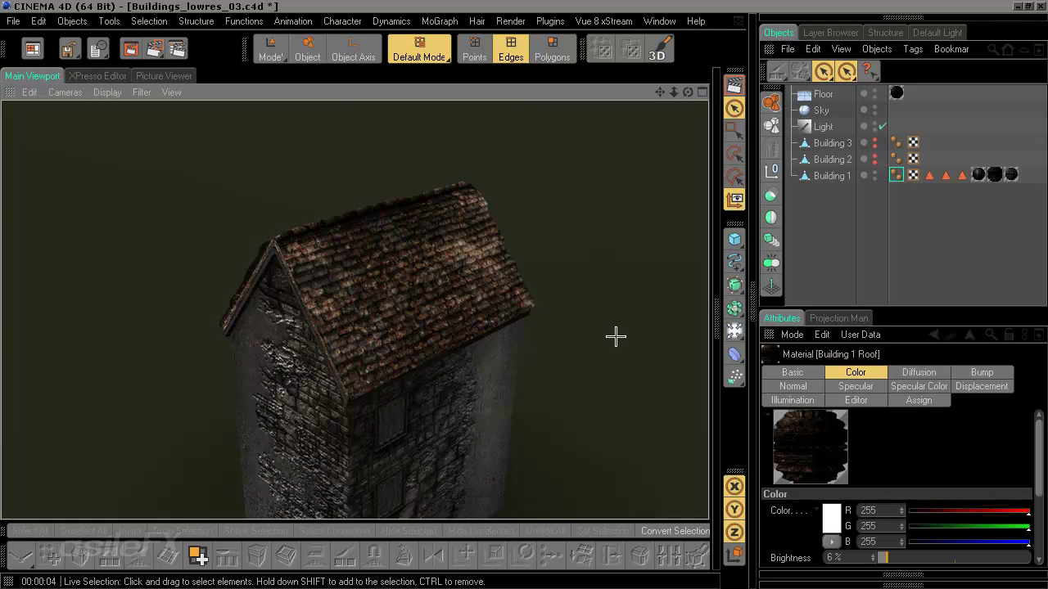
pyautogui.keyDown('alt'); pyautogui.moveTo(617, 354); pyautogui.dragTo(629, 329); pyautogui.keyUp('alt')
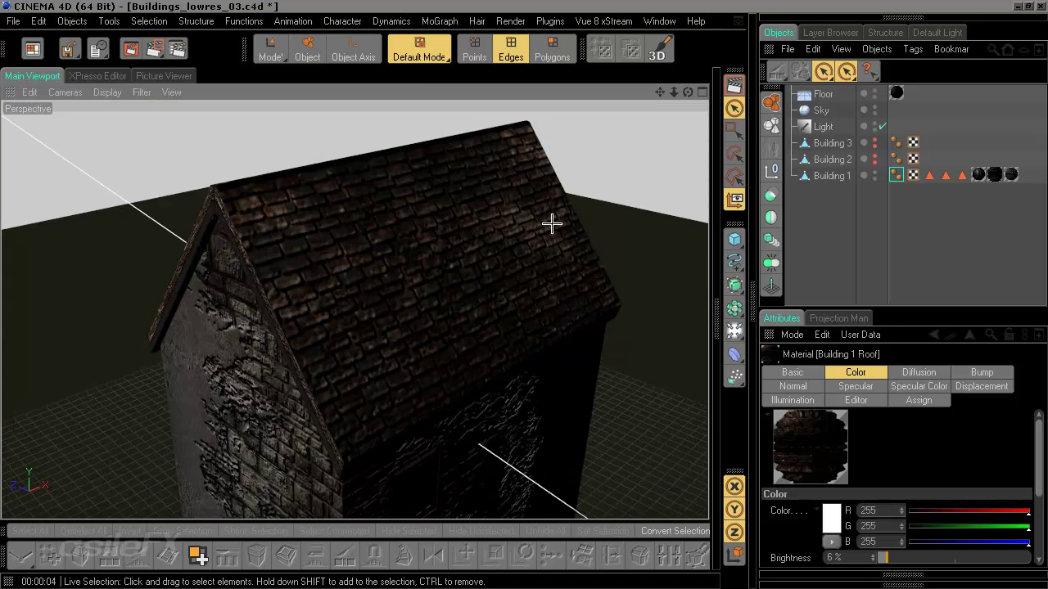
# Step: Lower the roof material's displacement height to 2 cm and re-render the view
pyautogui.click(716, 308)
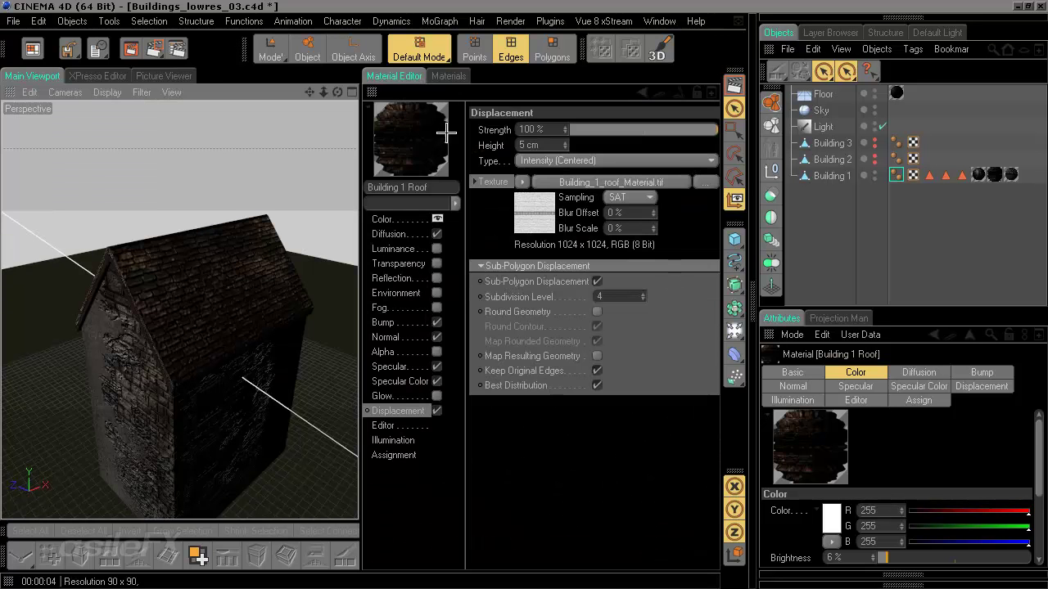
pyautogui.doubleClick(526, 144)
pyautogui.write('1')
pyautogui.press('Return')
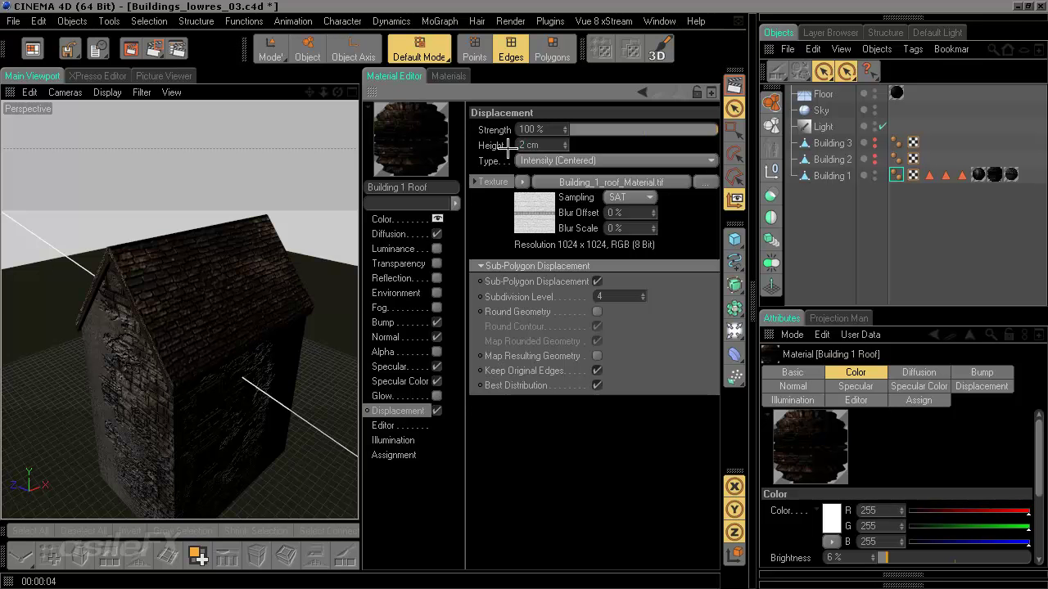
pyautogui.click(369, 92)
pyautogui.click(734, 85)
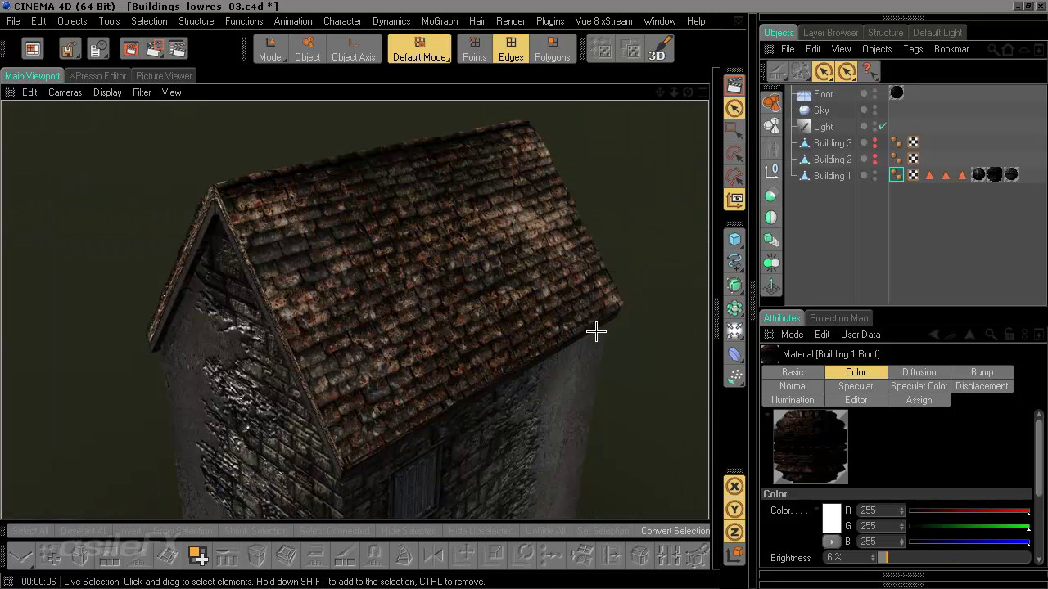
# Step: Render a close-up of the roof gable, then orbit to view the ridge from higher angles
pyautogui.click(385, 390)
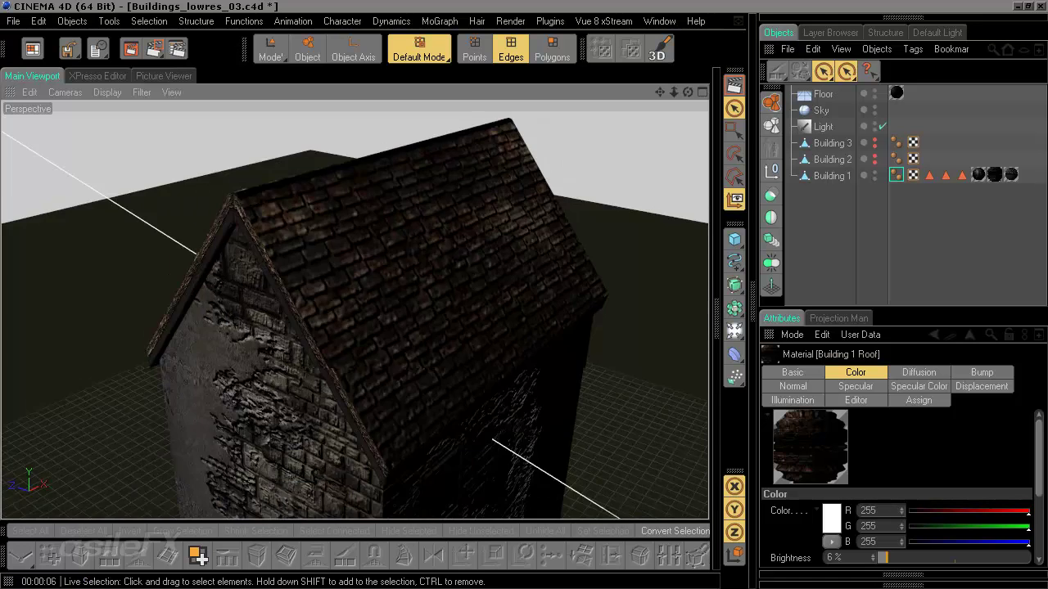
pyautogui.keyDown('alt'); pyautogui.moveTo(495, 393); pyautogui.dragTo(526, 411); pyautogui.keyUp('alt')
pyautogui.click(734, 85)
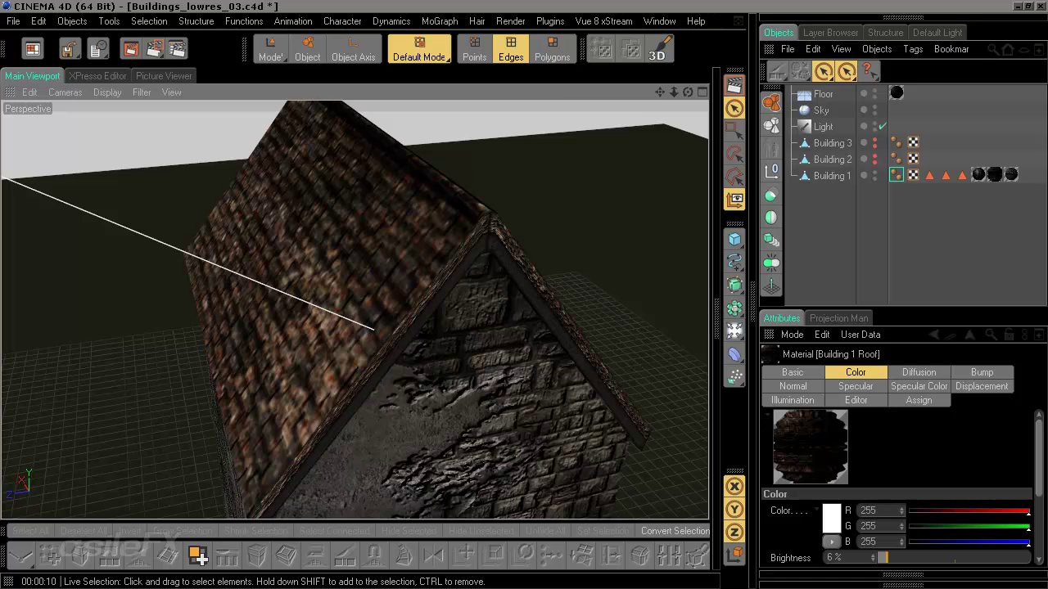
pyautogui.keyDown('alt'); pyautogui.moveTo(373, 376); pyautogui.dragTo(403, 346); pyautogui.keyUp('alt')
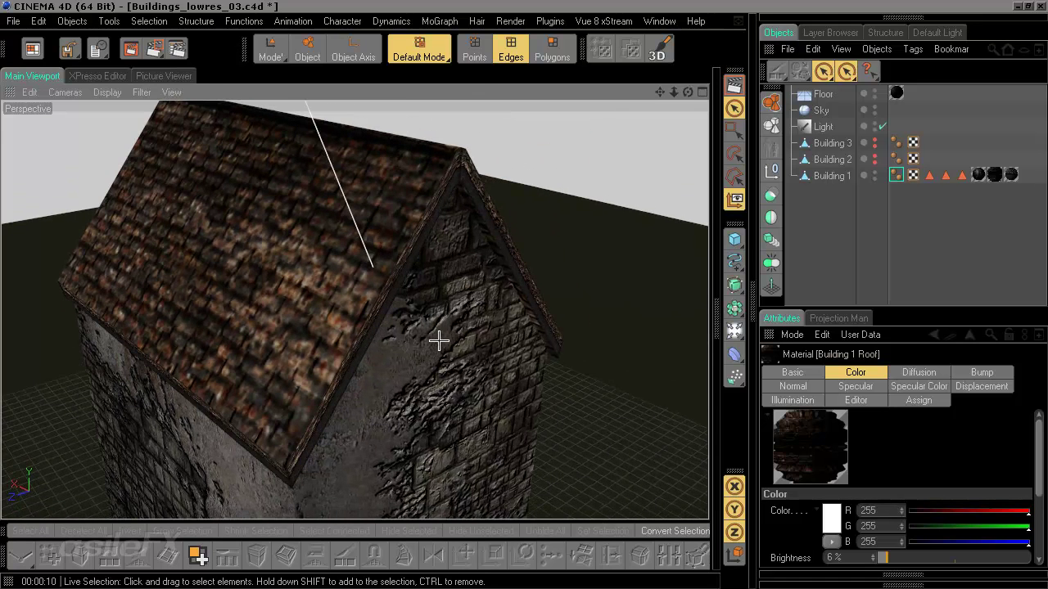
pyautogui.keyDown('alt'); pyautogui.moveTo(517, 350); pyautogui.dragTo(526, 310); pyautogui.keyUp('alt')
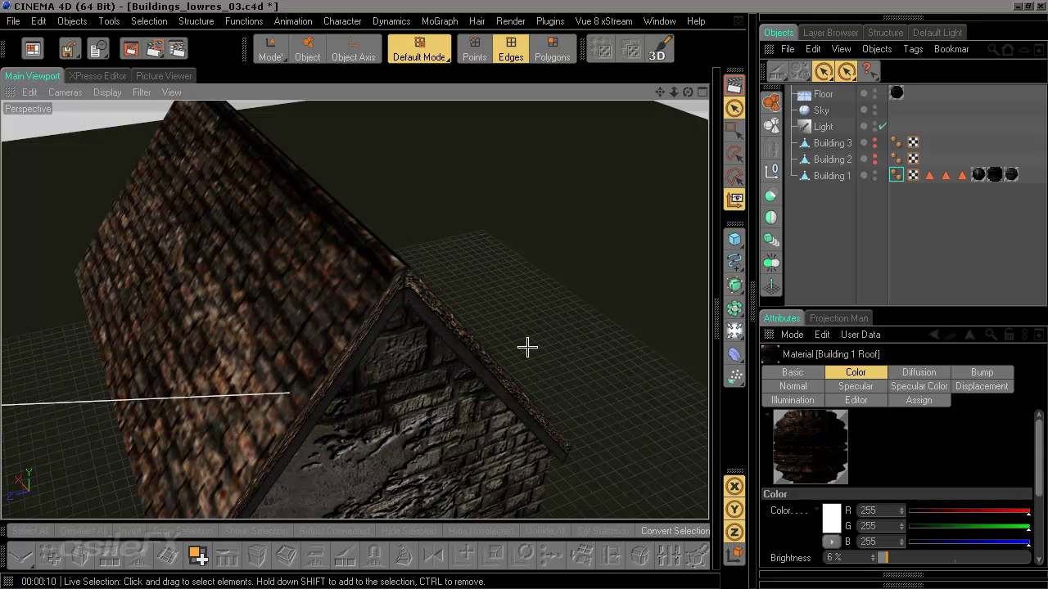
pyautogui.keyDown('alt'); pyautogui.moveTo(463, 407); pyautogui.dragTo(496, 412); pyautogui.keyUp('alt')
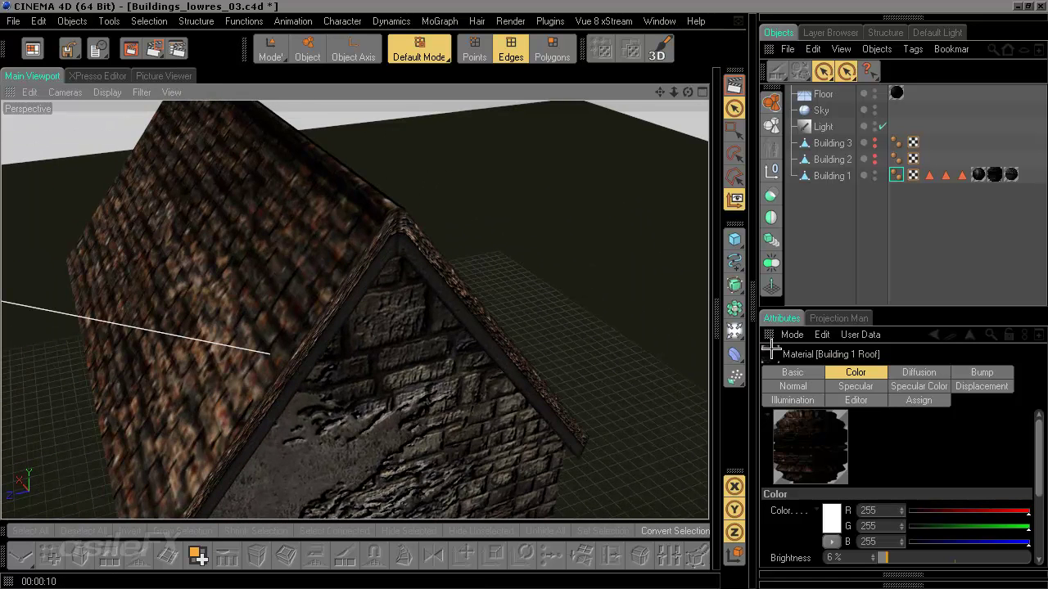
pyautogui.click(734, 308)
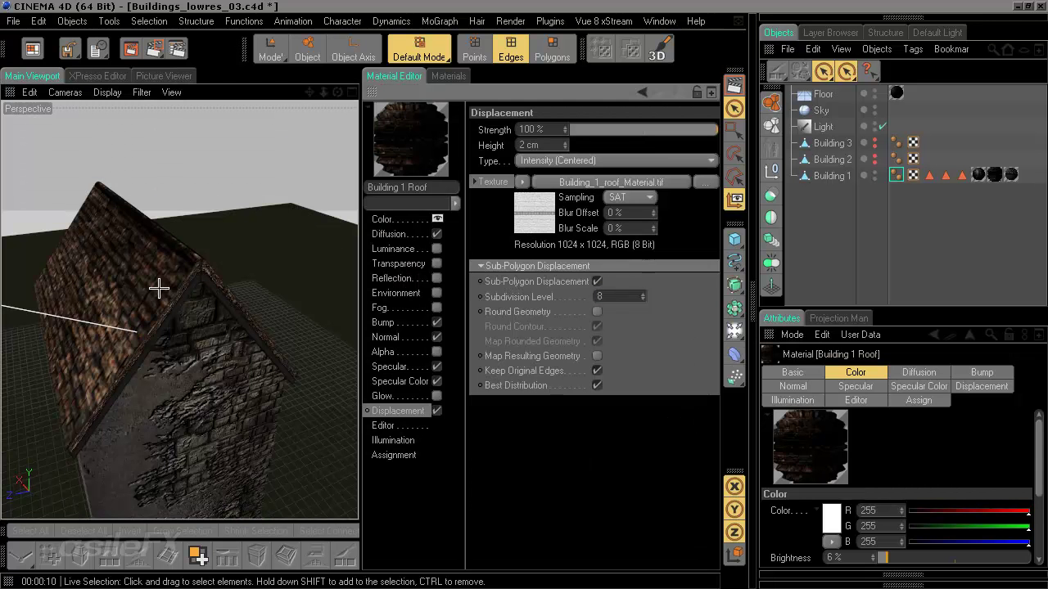
pyautogui.click(368, 78)
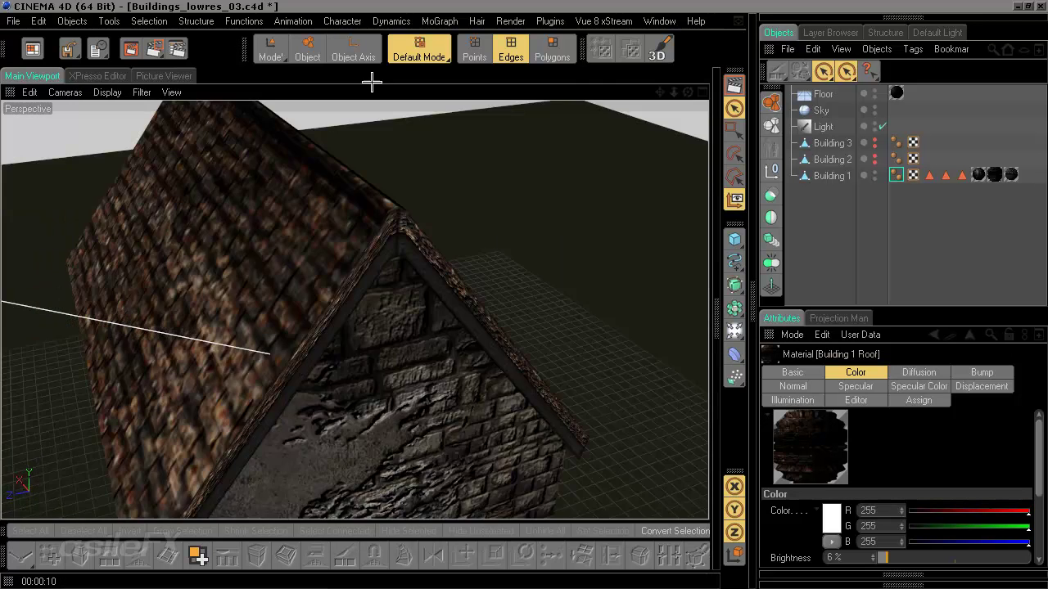
pyautogui.click(736, 83)
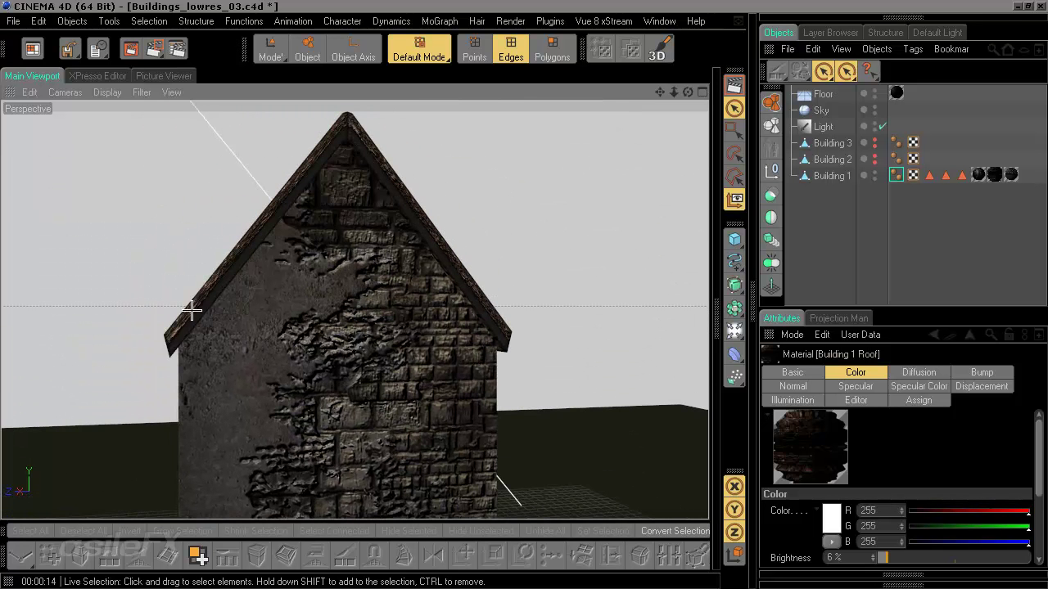
pyautogui.keyDown('alt'); pyautogui.moveTo(348, 221); pyautogui.dragTo(341, 228); pyautogui.keyUp('alt')
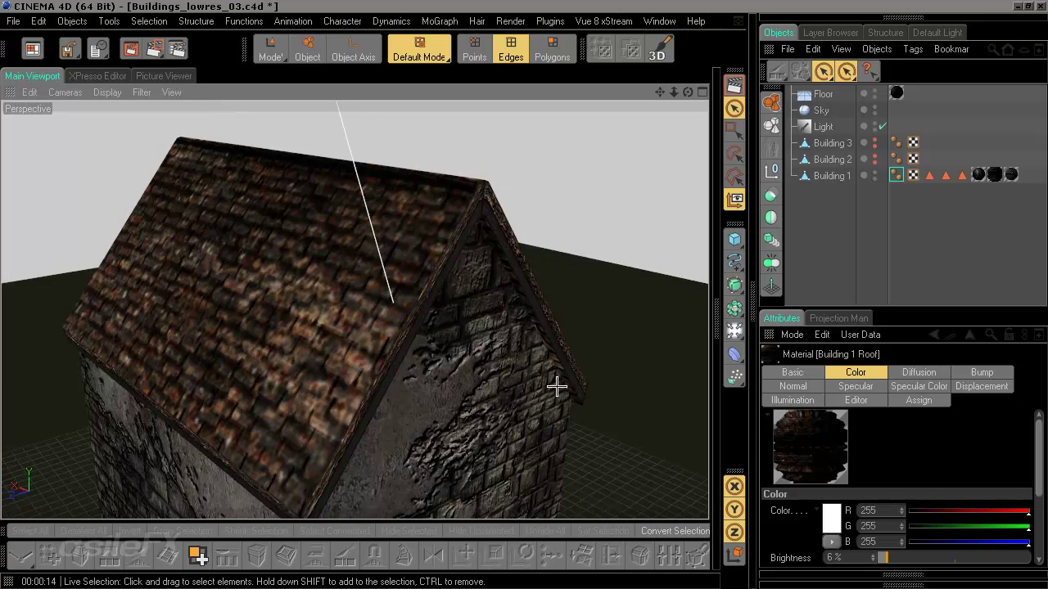
pyautogui.keyDown('alt'); pyautogui.moveTo(548, 348); pyautogui.dragTo(389, 316); pyautogui.keyUp('alt')
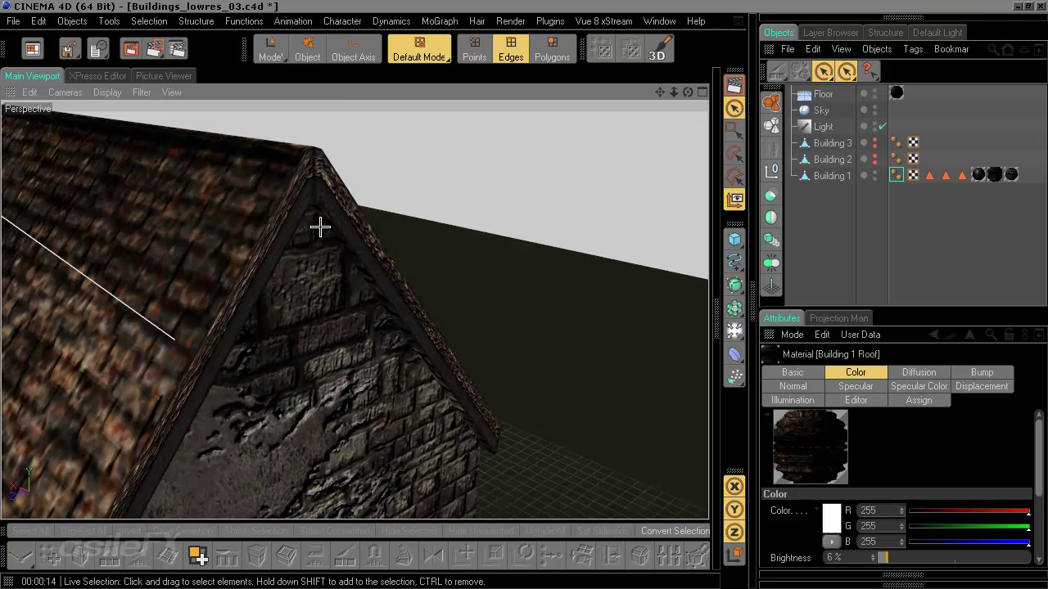
pyautogui.scroll(3, 320, 227)
pyautogui.keyDown('alt'); pyautogui.moveTo(461, 351); pyautogui.dragTo(385, 325); pyautogui.keyUp('alt')
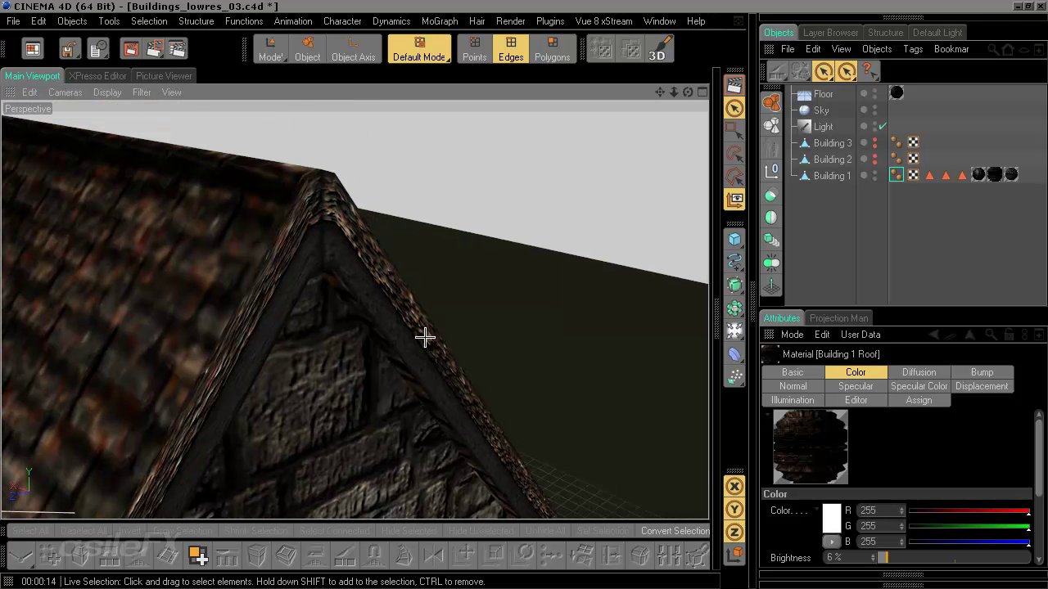
pyautogui.keyDown('alt'); pyautogui.moveTo(438, 391); pyautogui.dragTo(401, 374); pyautogui.keyUp('alt')
pyautogui.scroll(-5, 384, 407)
pyautogui.scroll(2, 400, 374)
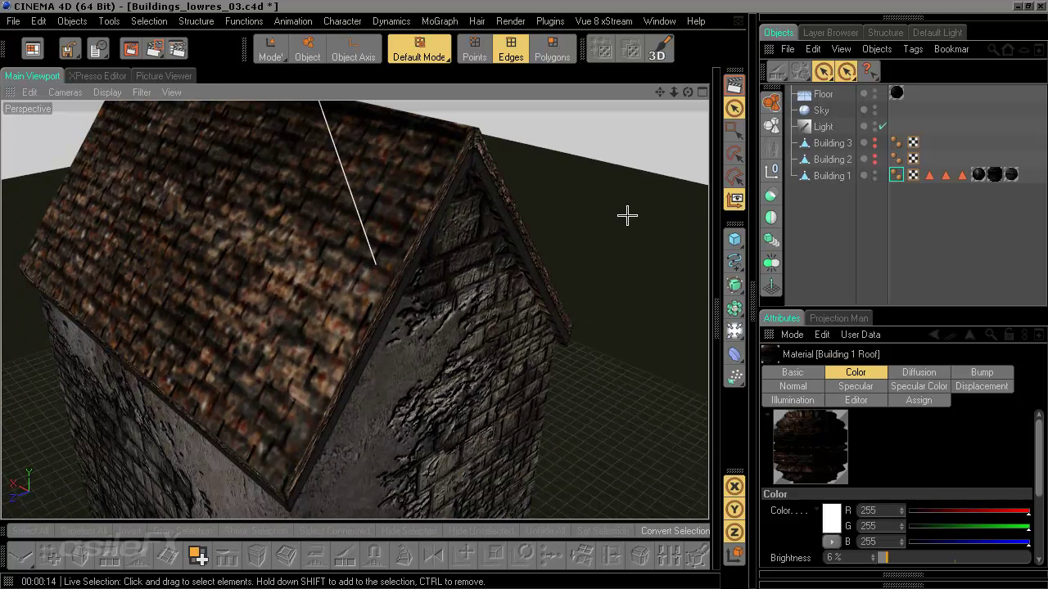
# Step: Set the roof material's sub-polygon displacement Subdivision Level to 3 and close the material panel
pyautogui.click(733, 308)
pyautogui.click(609, 295)
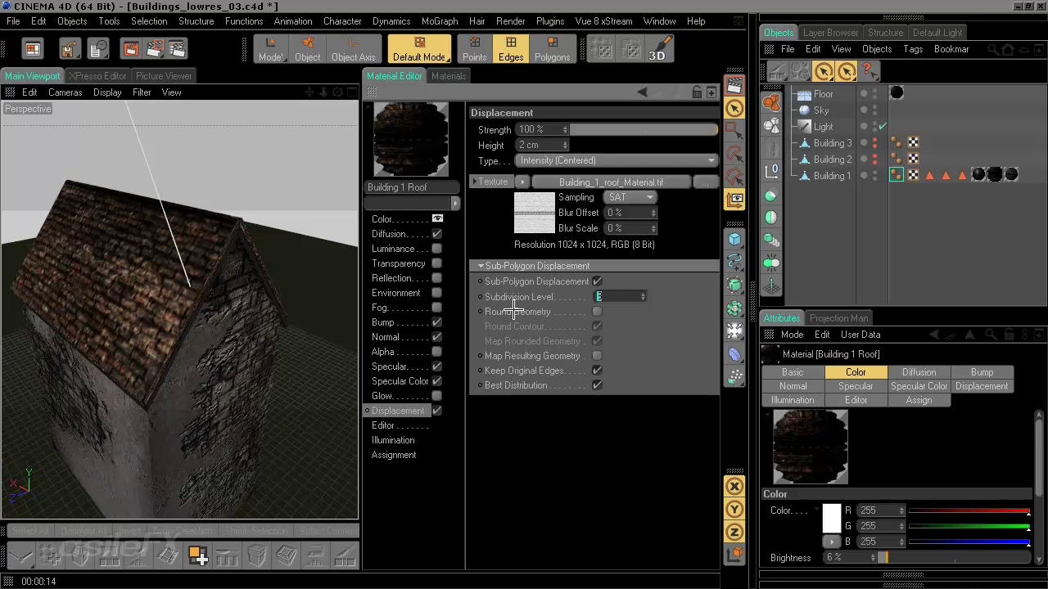
pyautogui.write('3')
pyautogui.press('Return')
pyautogui.click(371, 92)
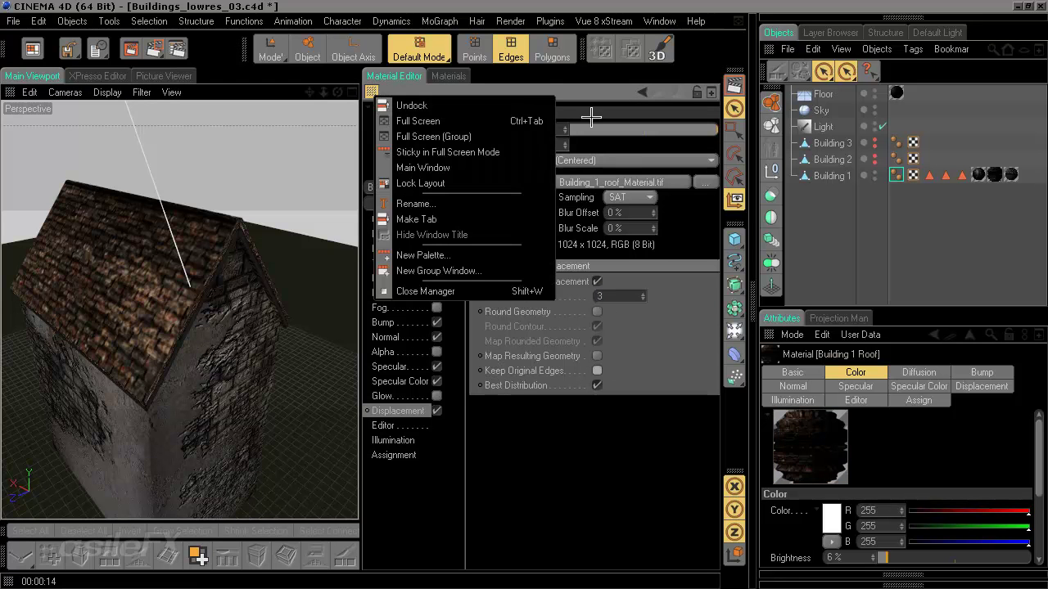
pyautogui.click(371, 86)
# Step: Render the roof from the gable side and from above to check the tiles
pyautogui.hotkey('shift', 'w')
pyautogui.scroll(8, 381, 126)
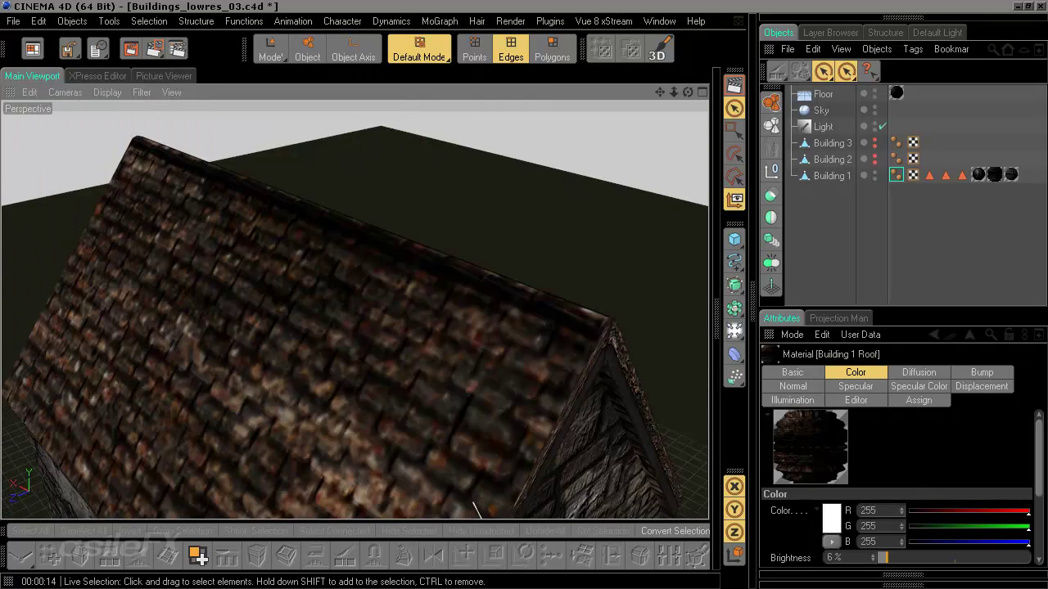
pyautogui.keyDown('alt'); pyautogui.moveTo(491, 246); pyautogui.dragTo(662, 155); pyautogui.keyUp('alt')
pyautogui.click(734, 86)
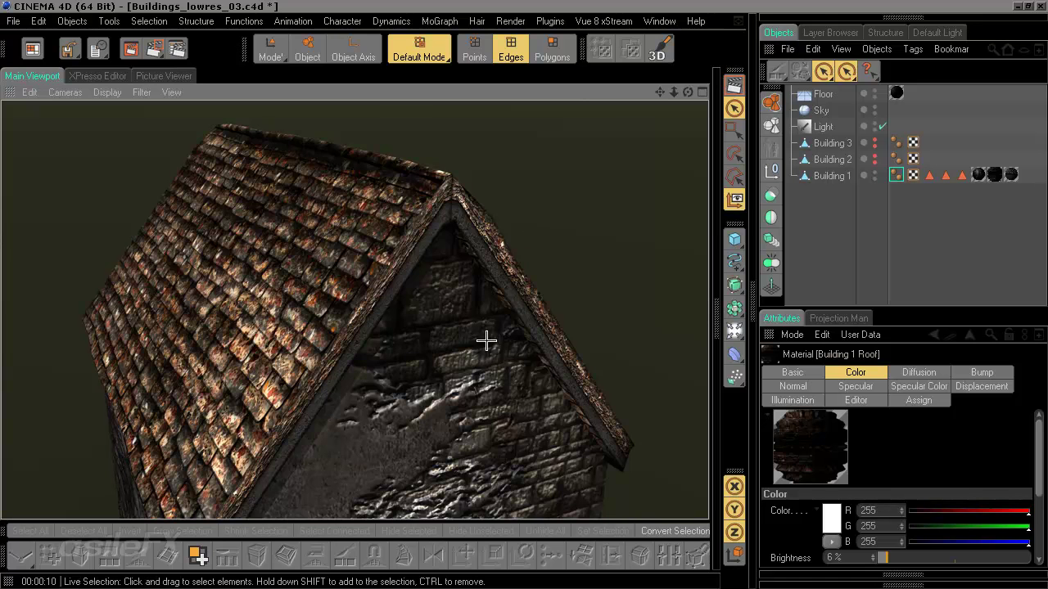
pyautogui.keyDown('alt'); pyautogui.moveTo(420, 385); pyautogui.dragTo(421, 320); pyautogui.keyUp('alt')
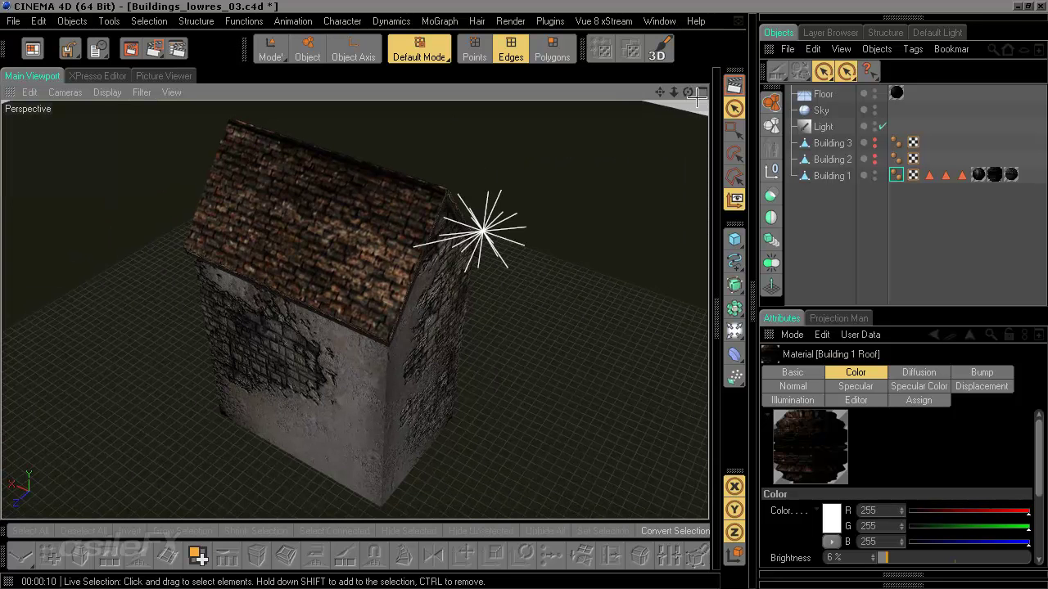
pyautogui.click(731, 85)
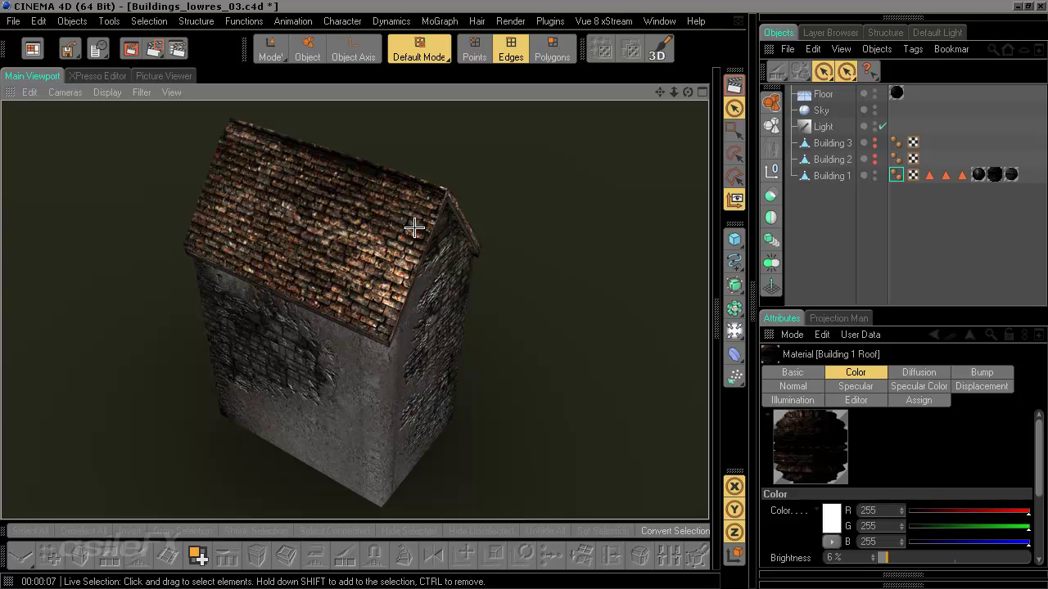
pyautogui.keyDown('alt'); pyautogui.moveTo(627, 269); pyautogui.dragTo(556, 246); pyautogui.keyUp('alt')
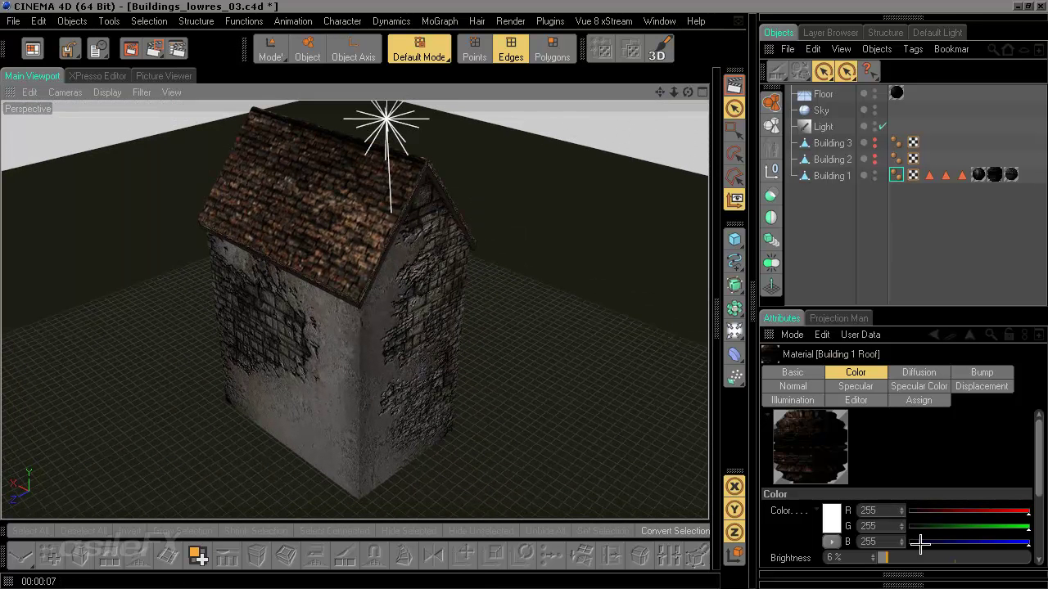
# Step: Drop Building 1's Phong Angle to 31° and render the view to check the shading
pyautogui.click(895, 174)
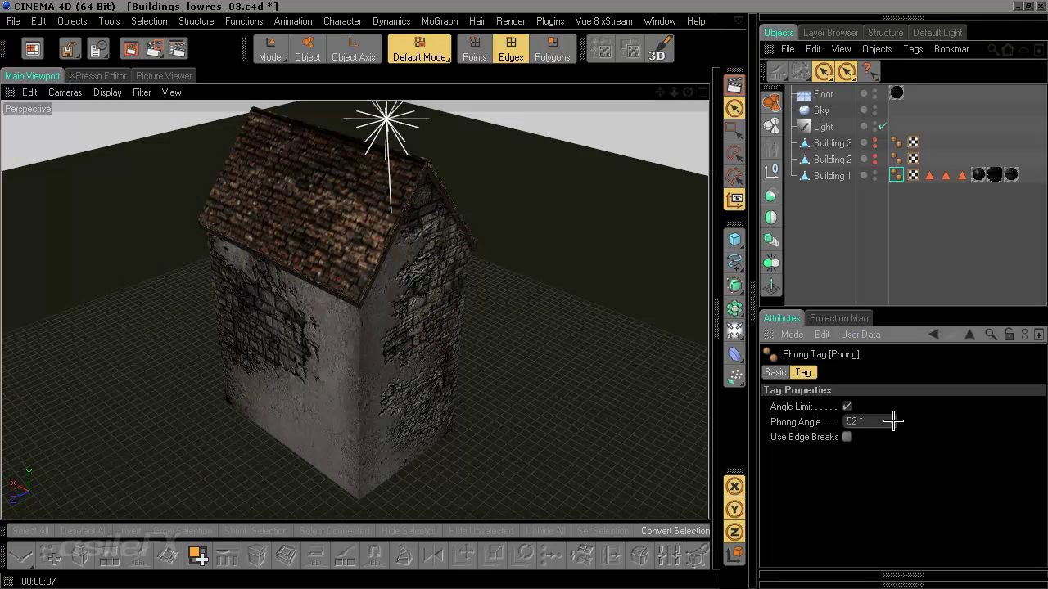
pyautogui.moveTo(892, 421); pyautogui.dragTo(892, 429)
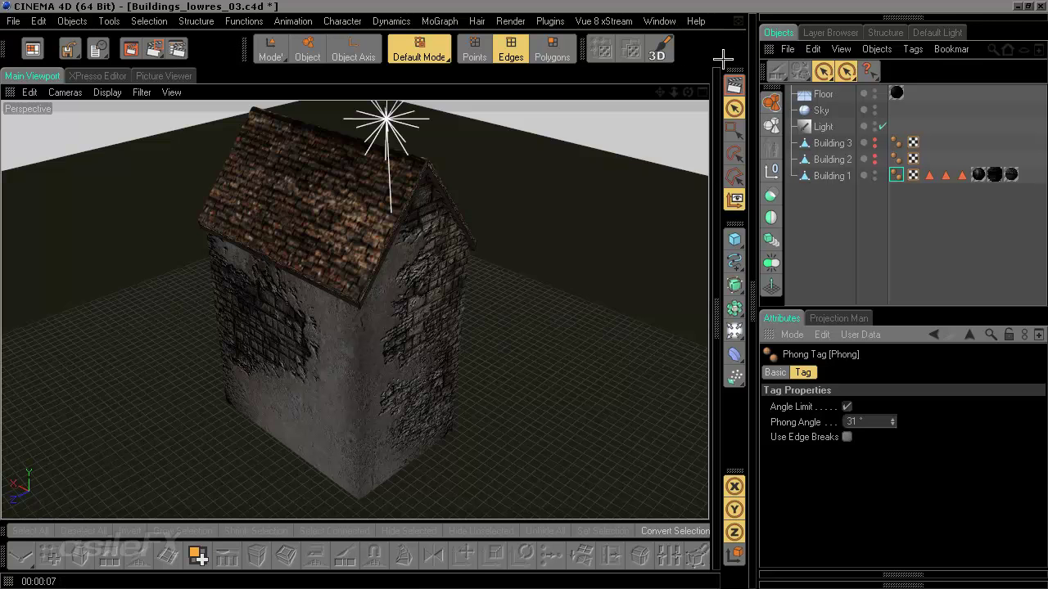
pyautogui.click(131, 49)
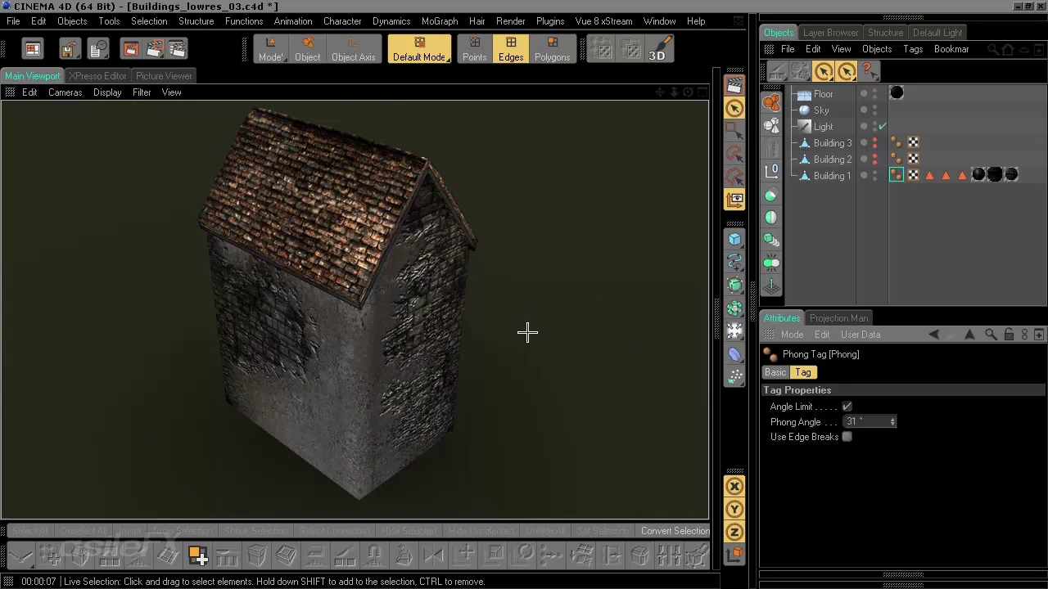
pyautogui.keyDown('alt'); pyautogui.moveTo(539, 328); pyautogui.dragTo(709, 368); pyautogui.keyUp('alt')
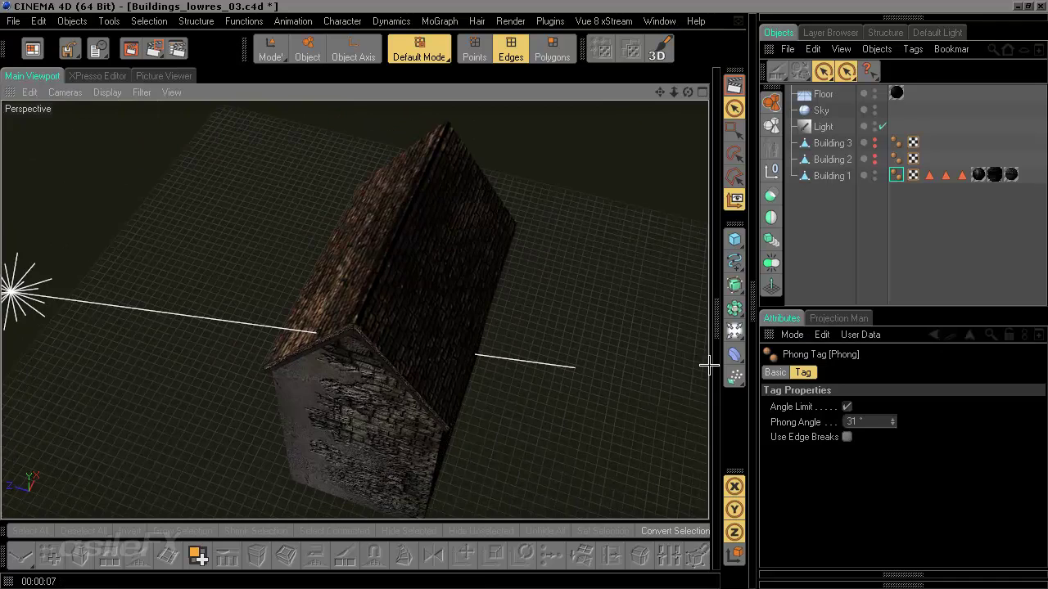
pyautogui.keyDown('alt'); pyautogui.moveTo(559, 362); pyautogui.dragTo(270, 341); pyautogui.keyUp('alt')
pyautogui.keyDown('alt'); pyautogui.moveTo(339, 310); pyautogui.dragTo(410, 373); pyautogui.keyUp('alt')
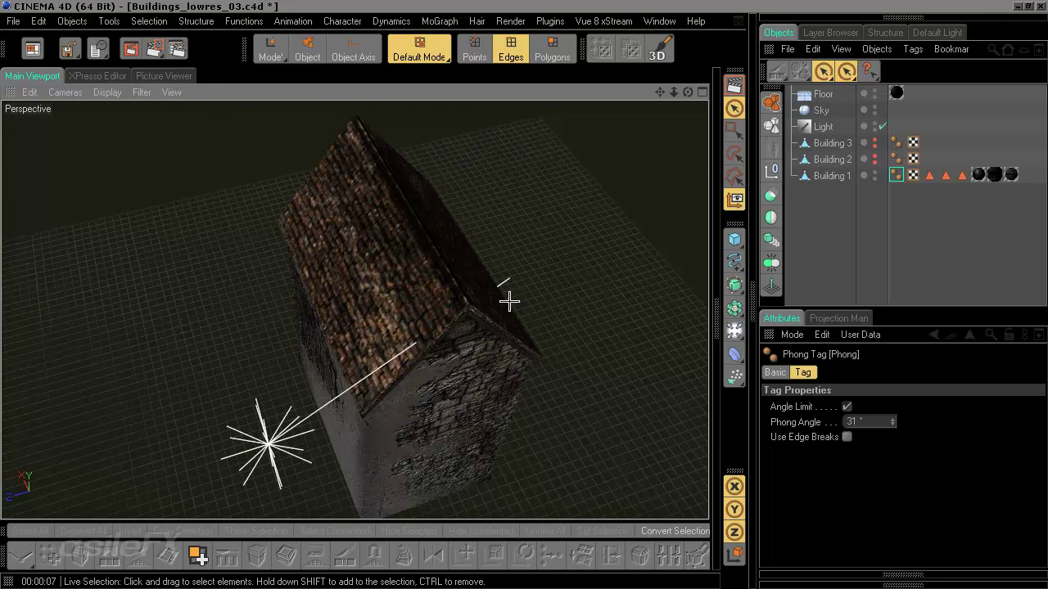
pyautogui.moveTo(509, 301)
pyautogui.keyDown('alt'); pyautogui.mouseDown()
pyautogui.moveTo(508, 291)
pyautogui.moveTo(511, 305)
pyautogui.mouseUp(); pyautogui.keyUp('alt')
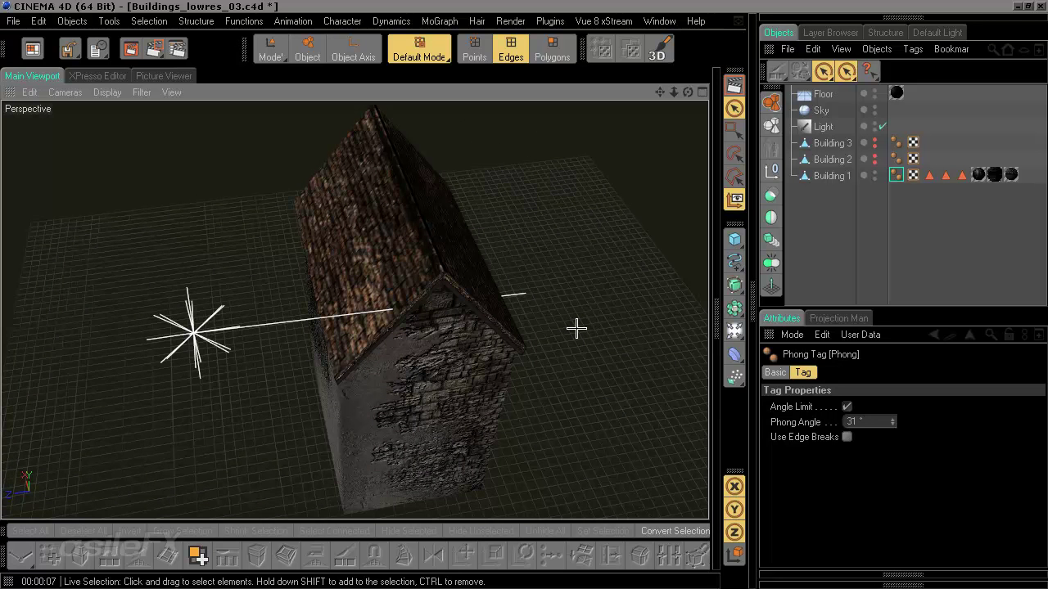
pyautogui.keyDown('alt'); pyautogui.moveTo(552, 332); pyautogui.dragTo(492, 352); pyautogui.keyUp('alt')
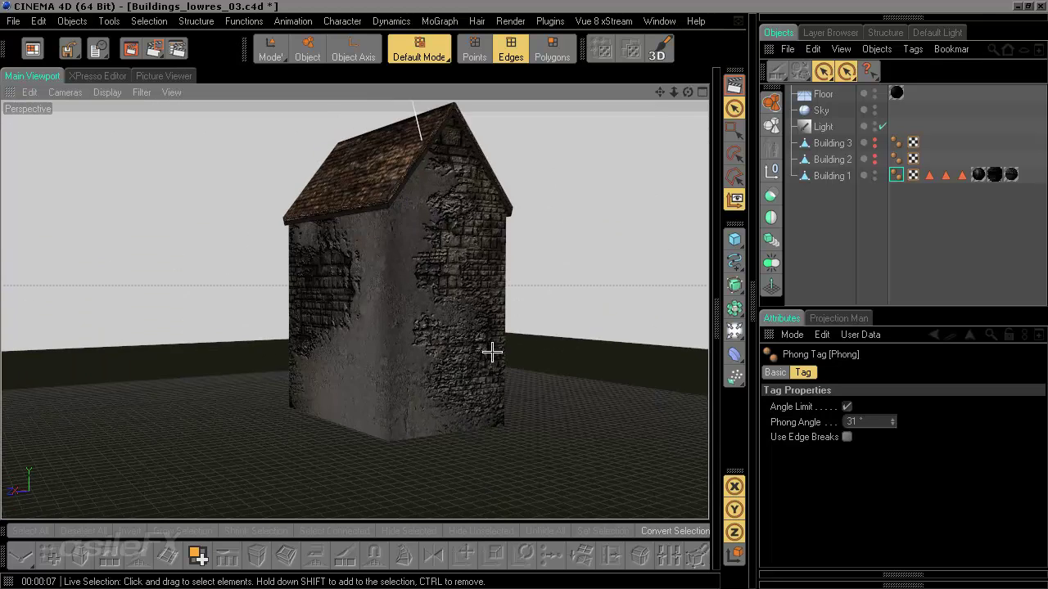
pyautogui.scroll(3, 467, 377)
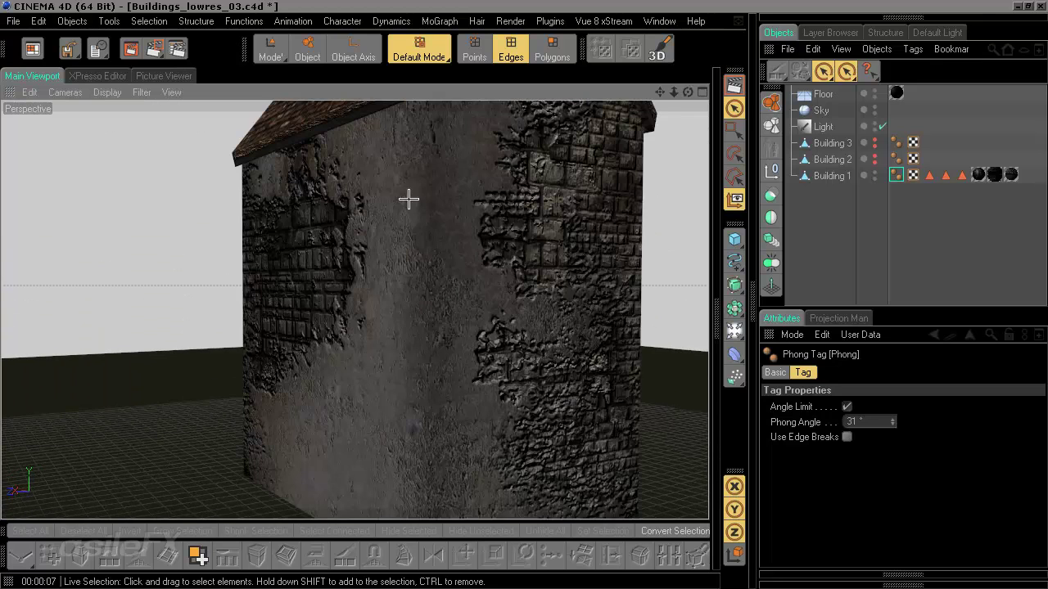
pyautogui.keyDown('alt'); pyautogui.moveTo(491, 393); pyautogui.dragTo(612, 361); pyautogui.keyUp('alt')
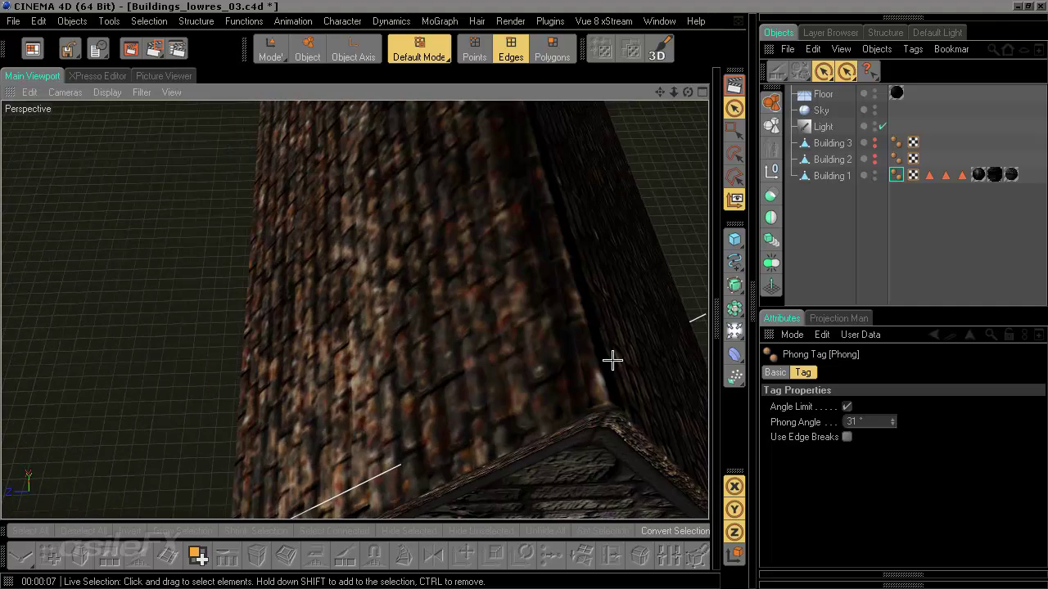
pyautogui.keyDown('alt'); pyautogui.moveTo(566, 336); pyautogui.dragTo(520, 444); pyautogui.keyUp('alt')
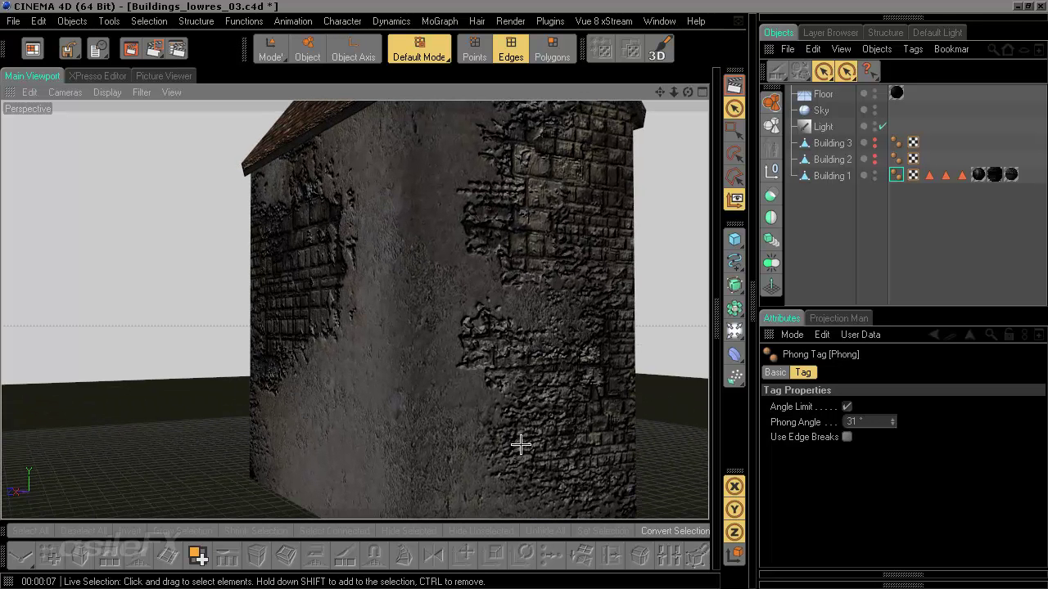
pyautogui.scroll(-10, 516, 443)
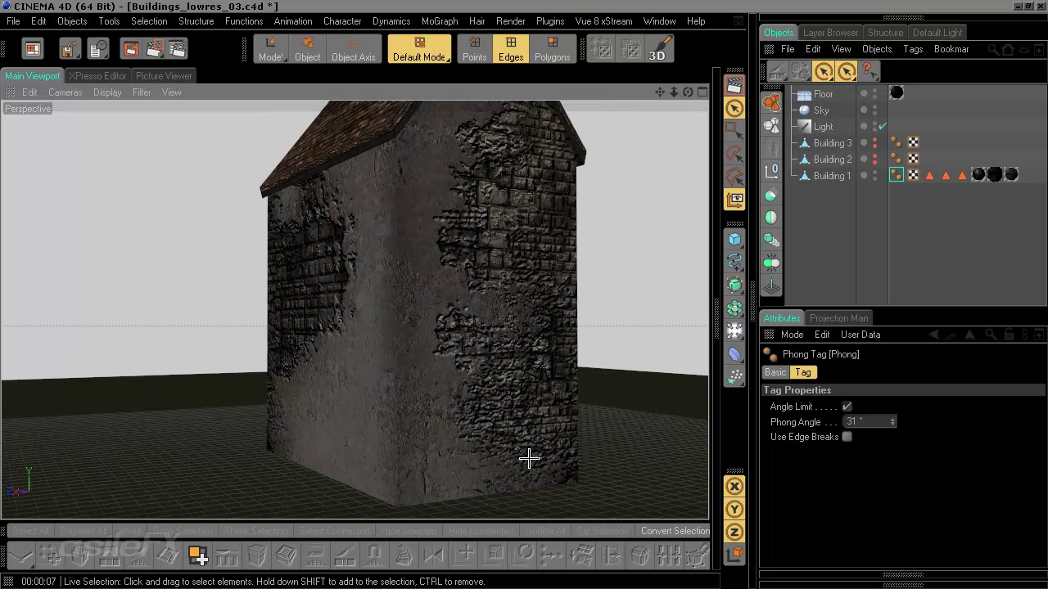
pyautogui.keyDown('alt'); pyautogui.moveTo(472, 418); pyautogui.dragTo(501, 340); pyautogui.keyUp('alt')
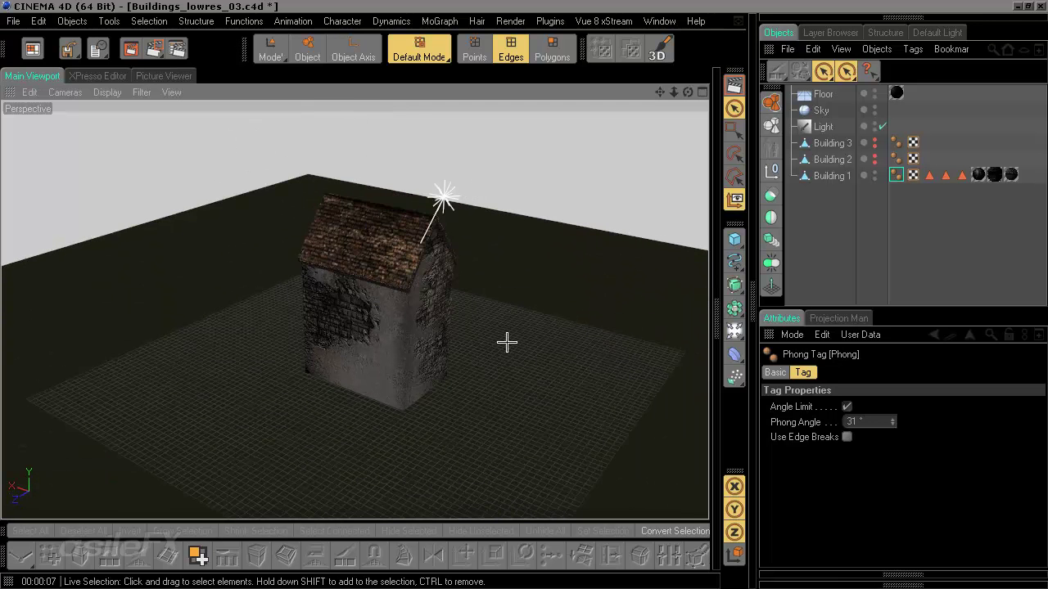
pyautogui.scroll(2, 505, 342)
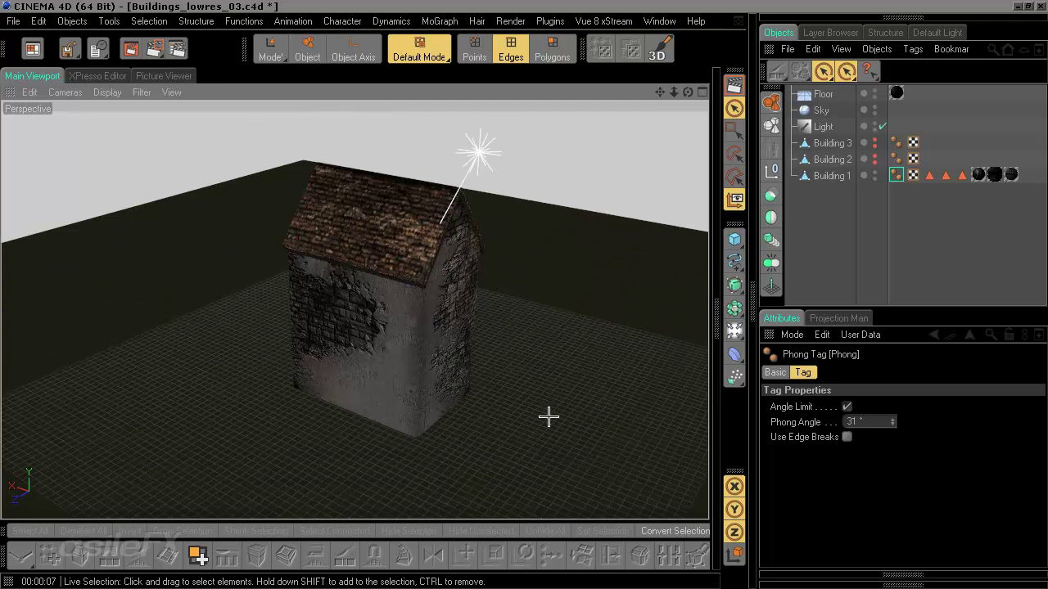
pyautogui.scroll(3, 549, 418)
pyautogui.keyDown('alt'); pyautogui.moveTo(550, 409); pyautogui.dragTo(533, 387); pyautogui.keyUp('alt')
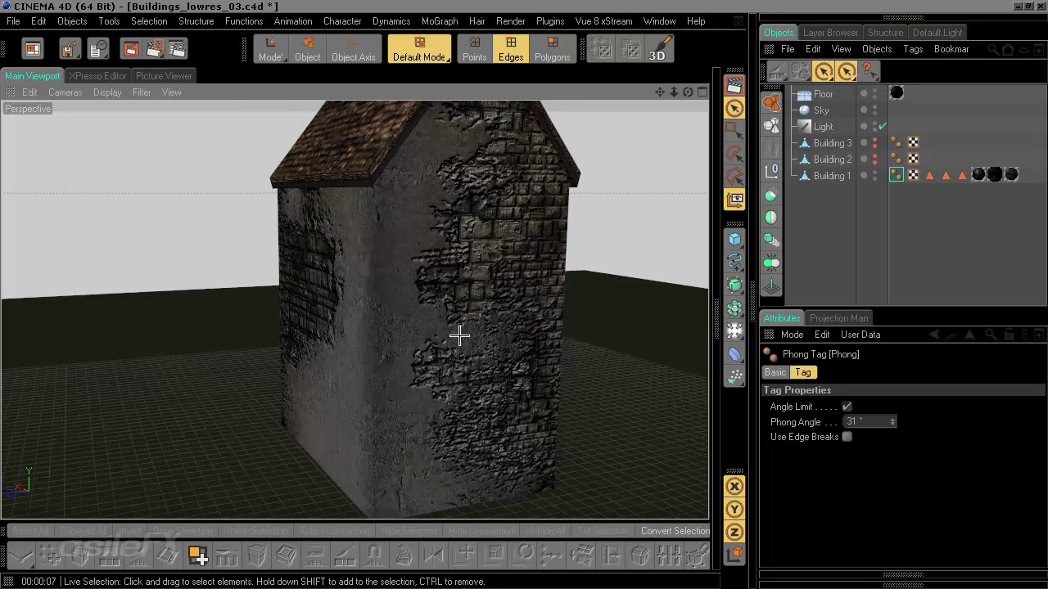
pyautogui.keyDown('alt'); pyautogui.moveTo(448, 316); pyautogui.dragTo(451, 360); pyautogui.keyUp('alt')
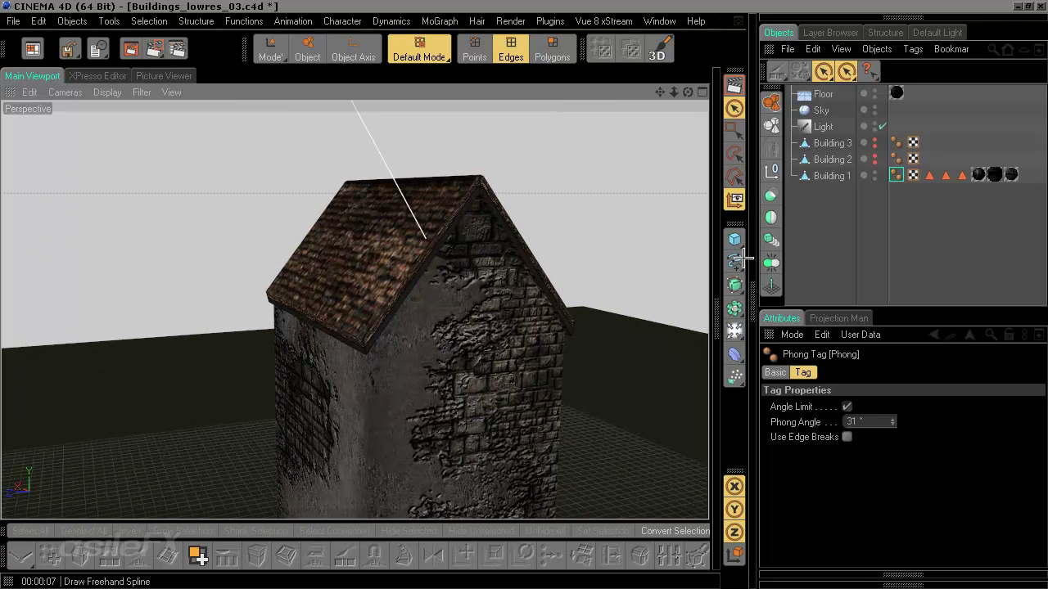
# Step: Reopen the roof displacement settings, reframe a low level view, and render the building
pyautogui.click(717, 328)
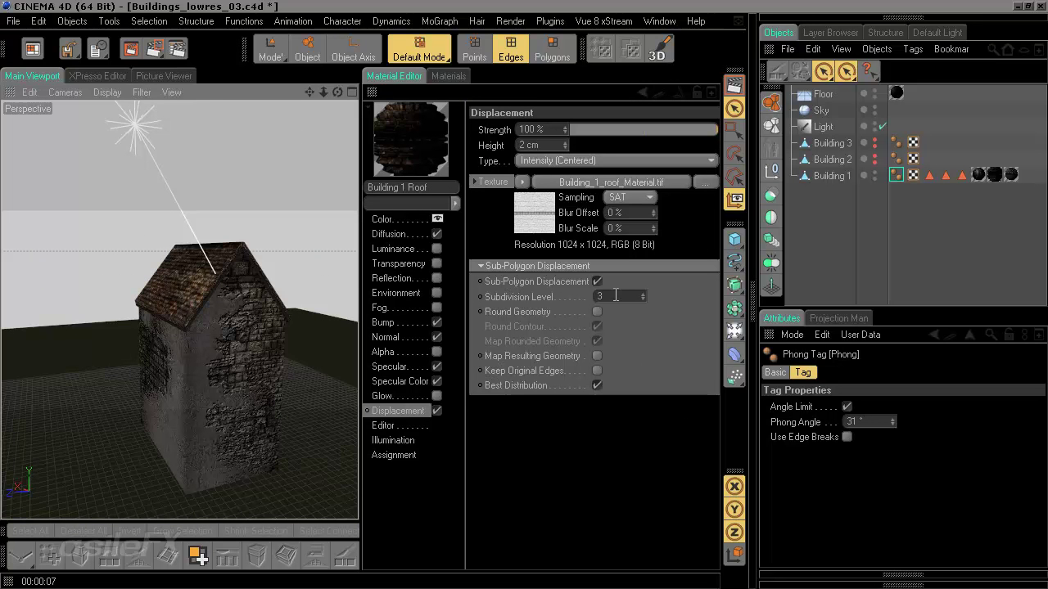
pyautogui.keyDown('alt'); pyautogui.moveTo(246, 360); pyautogui.dragTo(198, 386); pyautogui.keyUp('alt')
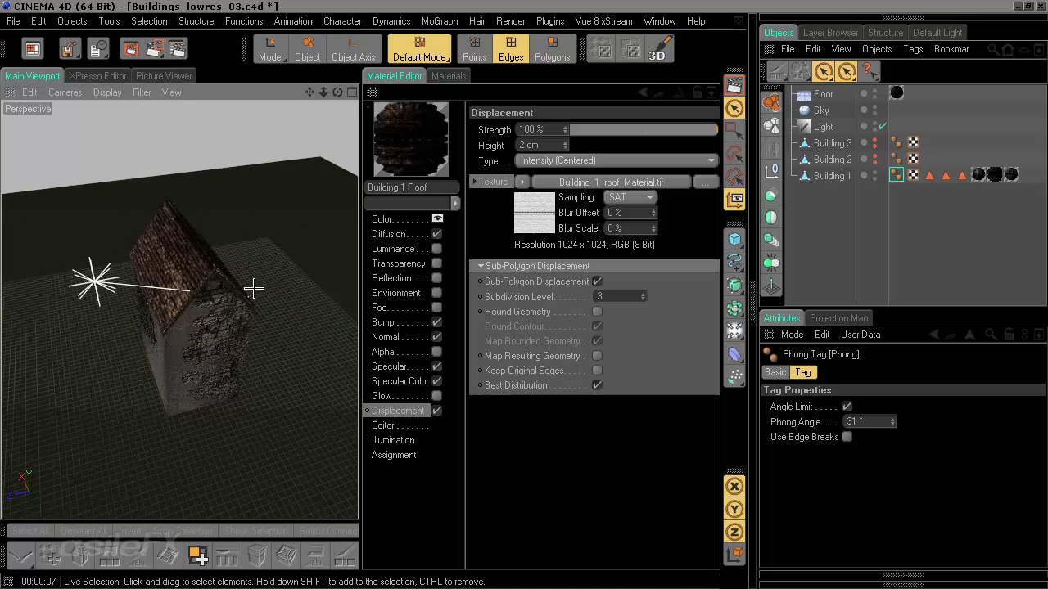
pyautogui.scroll(3, 252, 287)
pyautogui.click(734, 84)
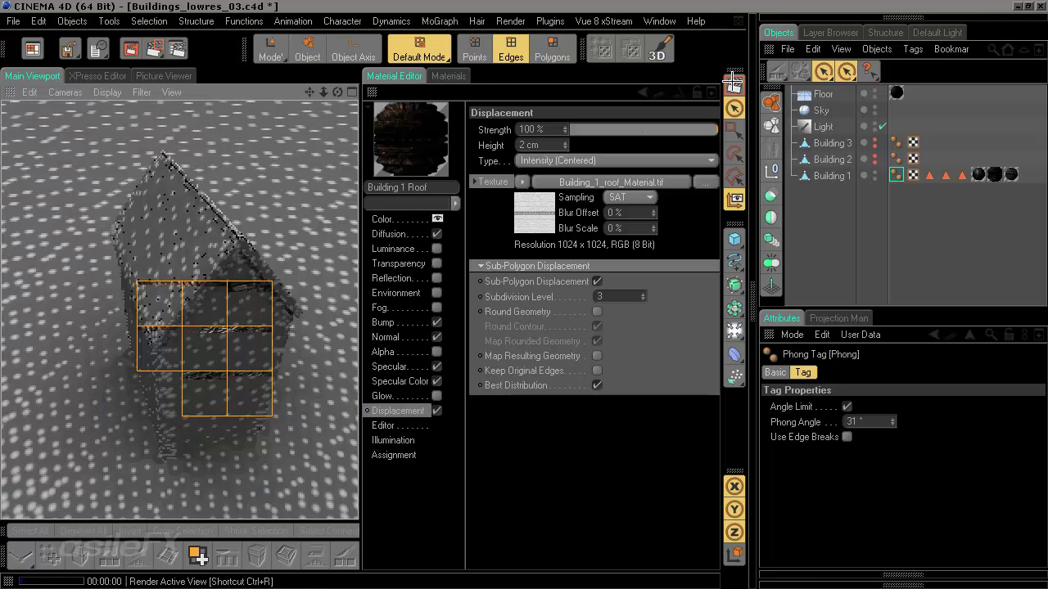